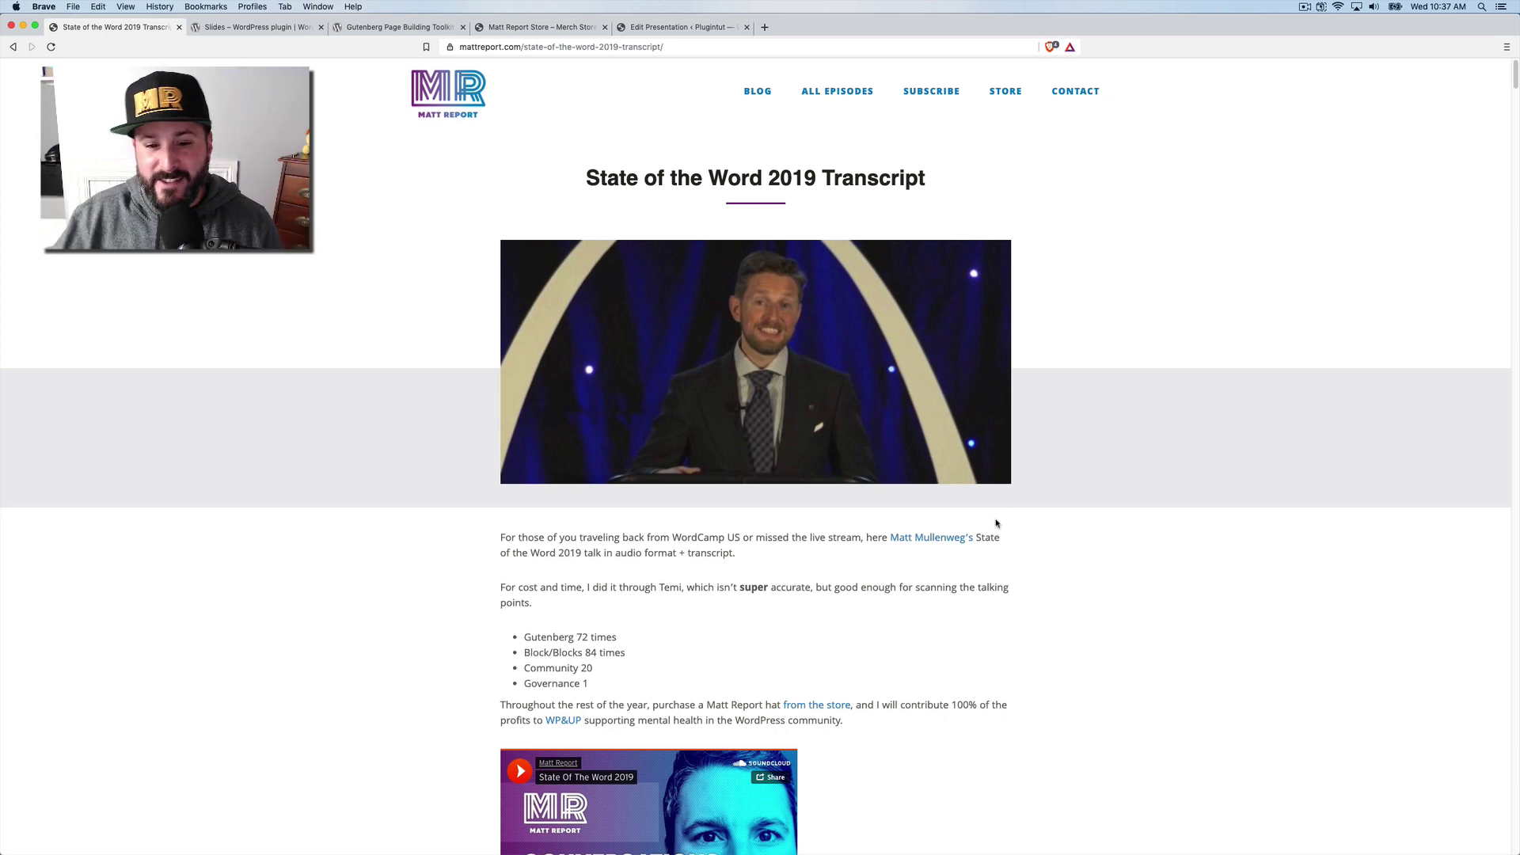
# Scroll through the transcript post, then switch to the Slides plugin's Plugin Directory tab.
pyautogui.scroll(-3, 951, 740)
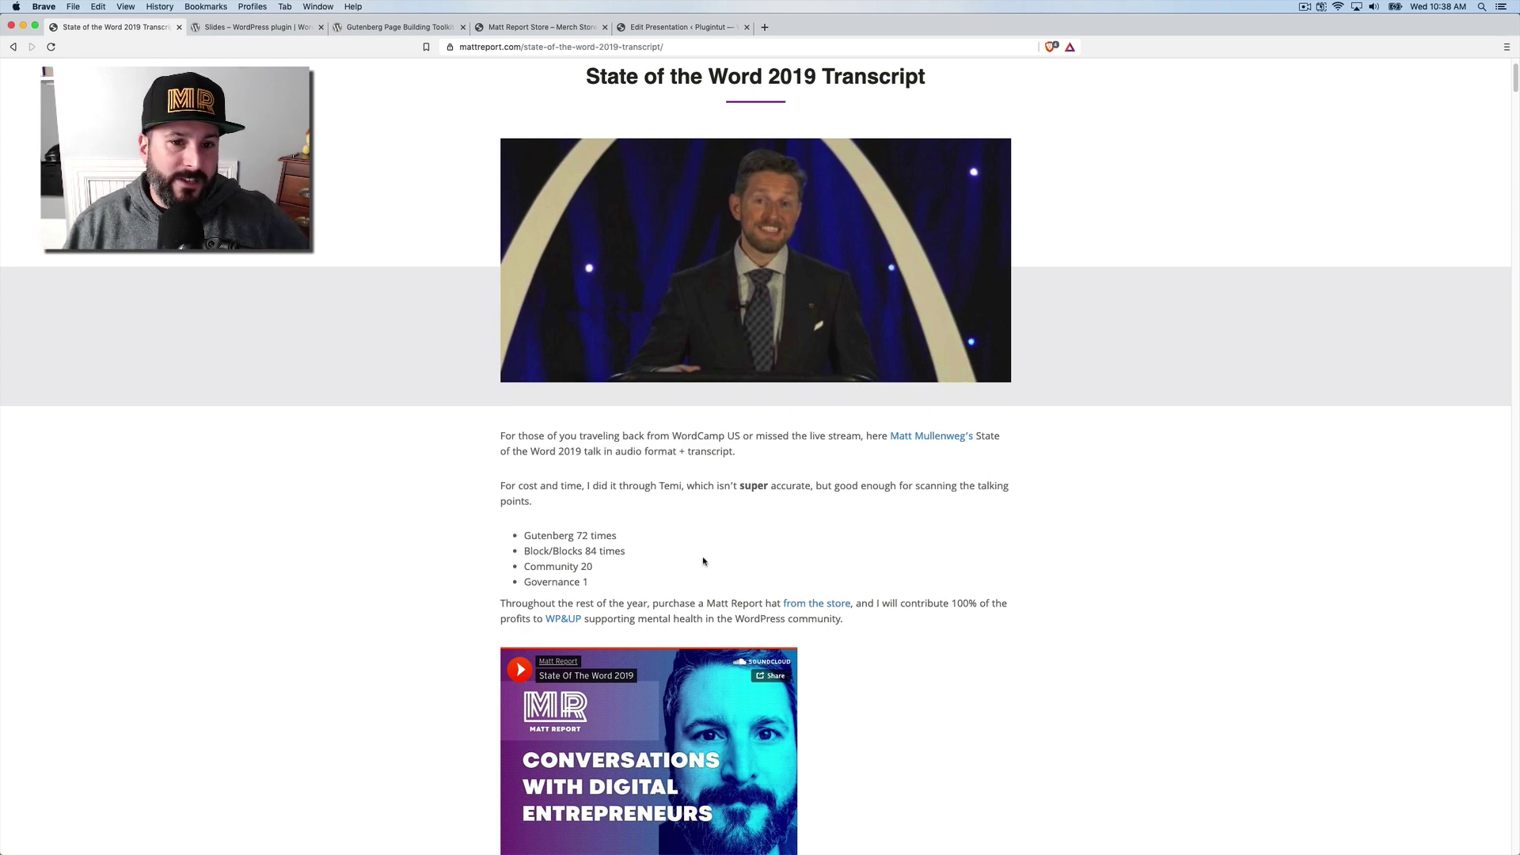
pyautogui.scroll(2, 710, 547)
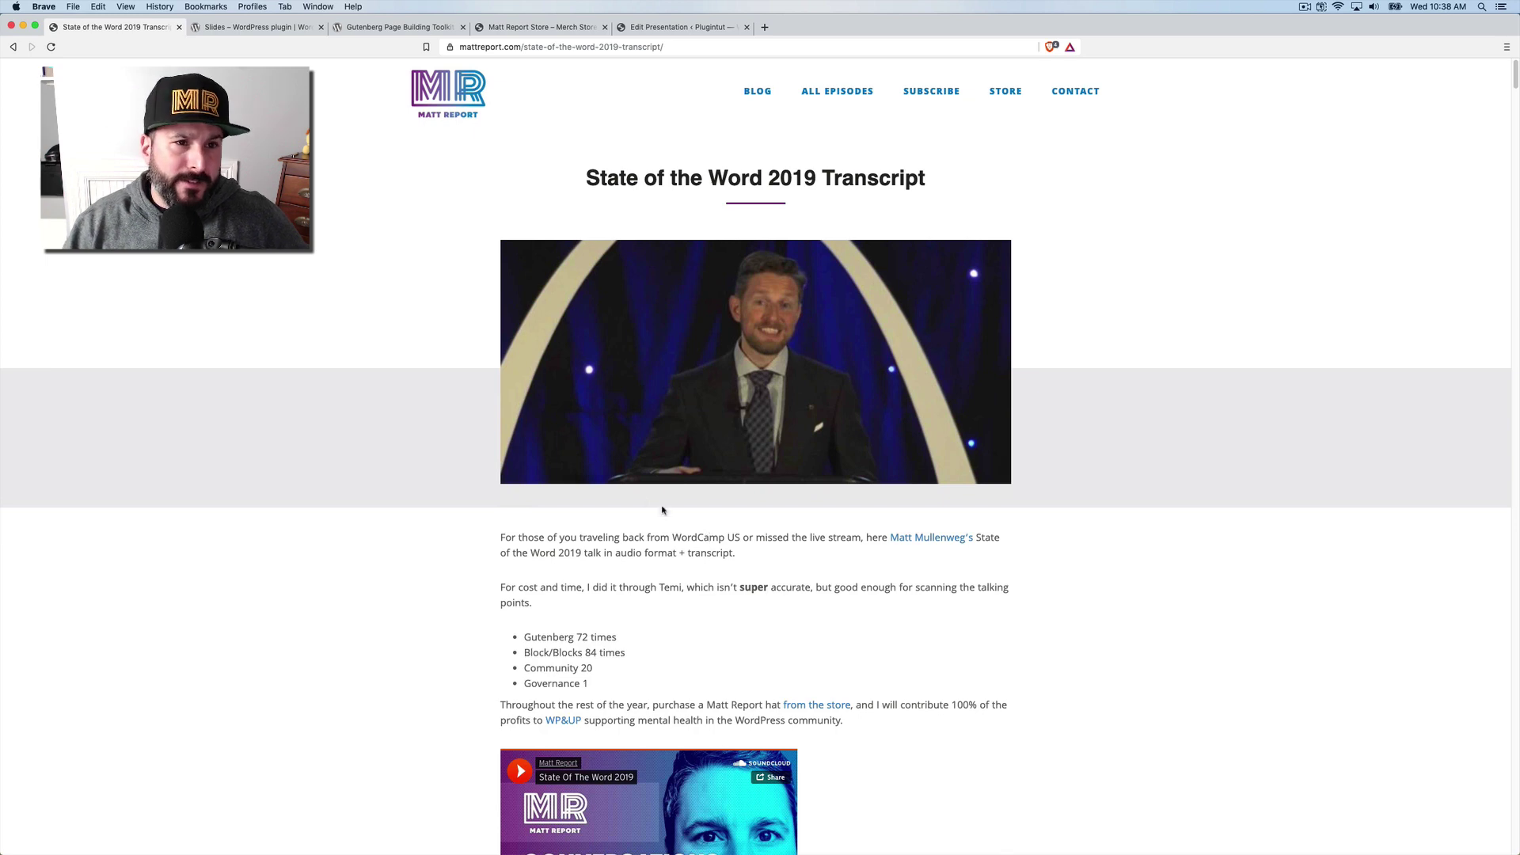
pyautogui.click(273, 30)
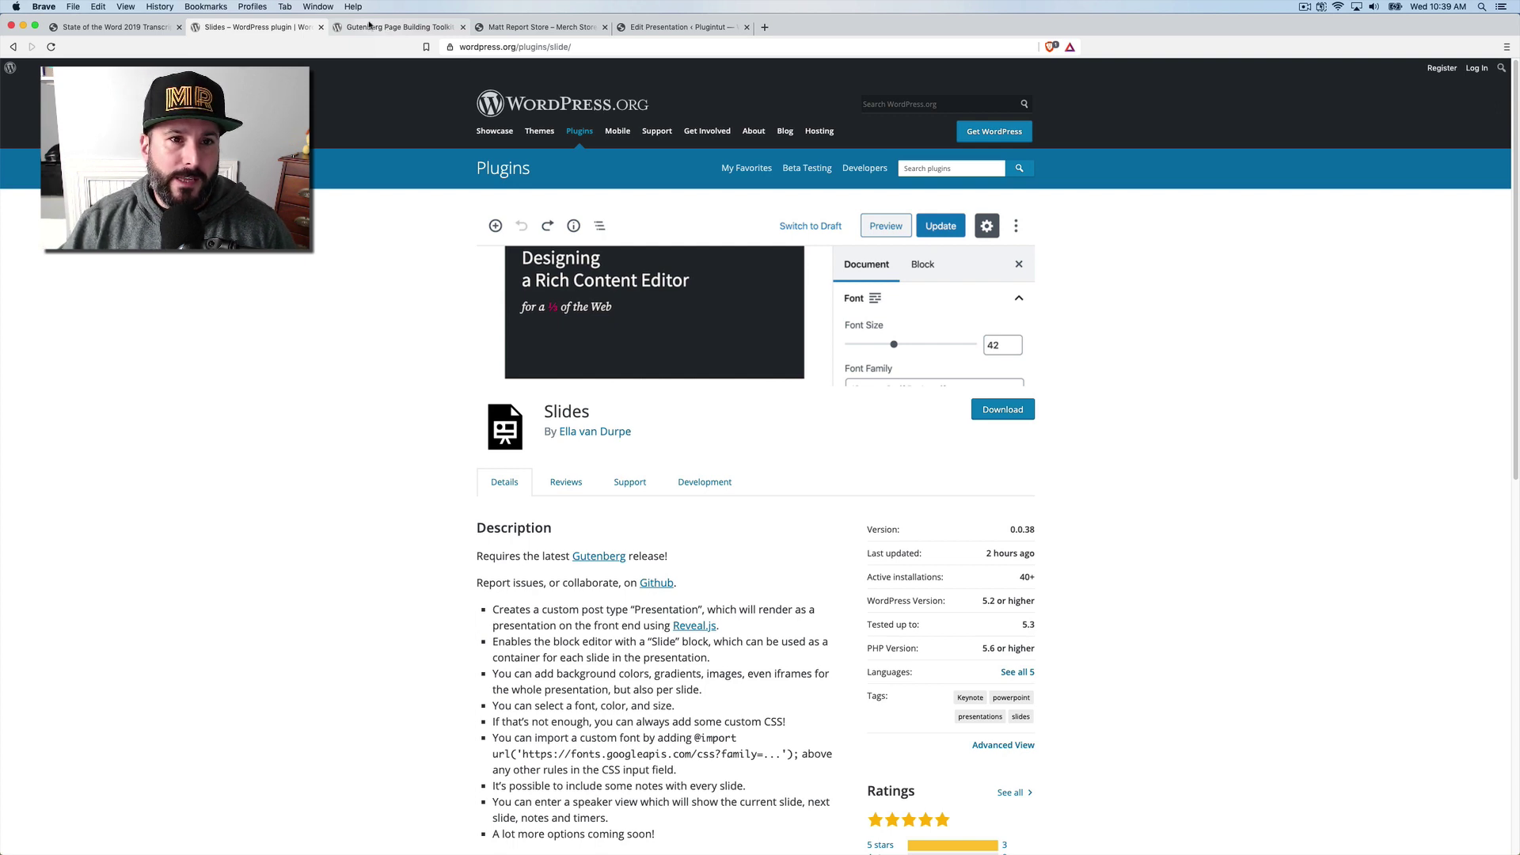
# Switch to the EditorsKit (Gutenberg Page Building Toolkit) plugin page tab.
pyautogui.click(368, 26)
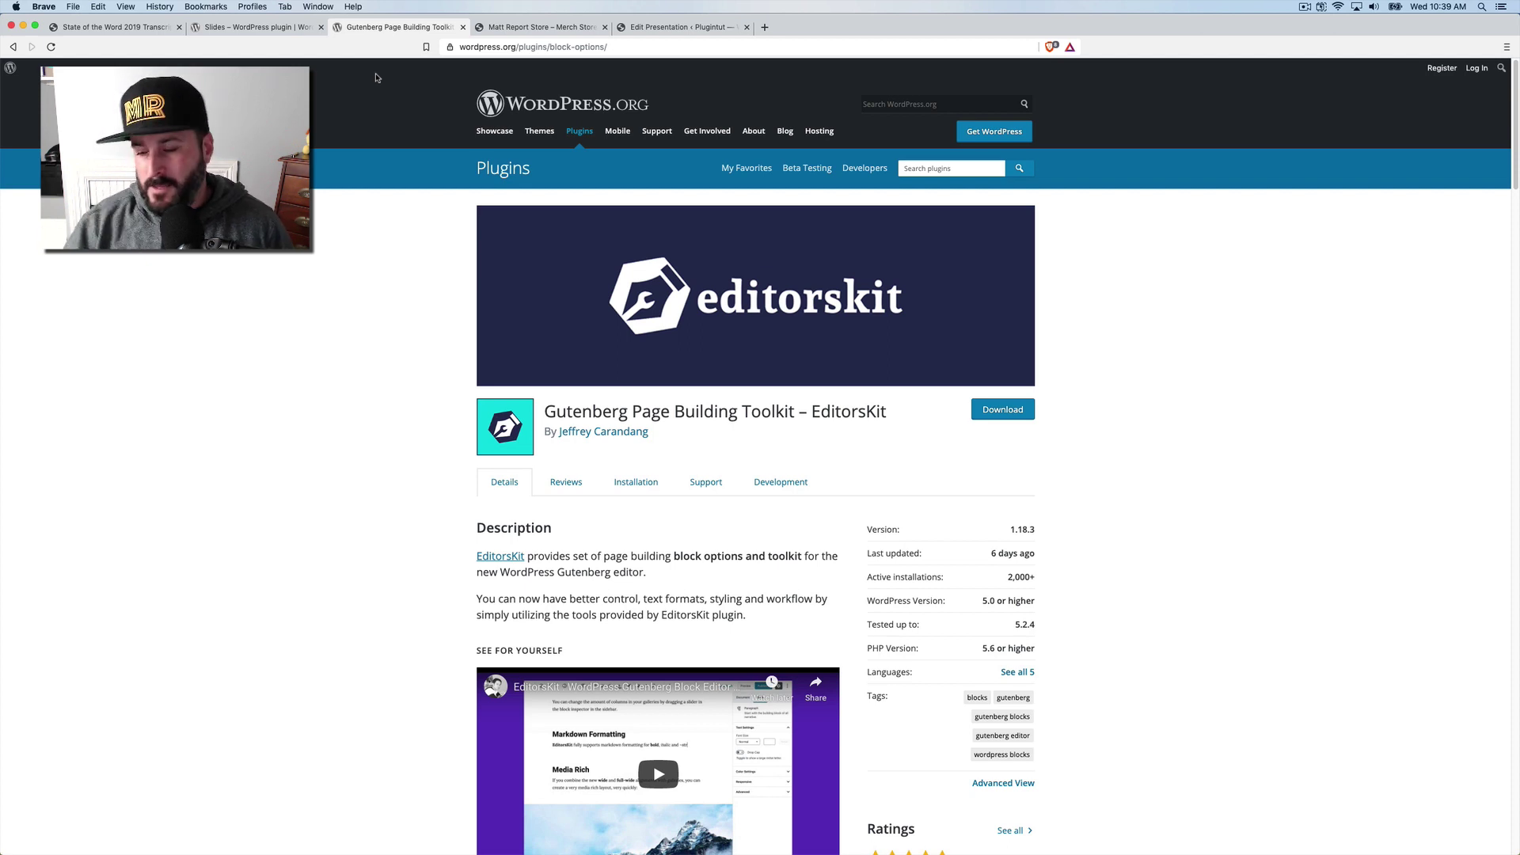
# Switch to the Matt Report Store tab with its three snapback hats.
pyautogui.click(522, 27)
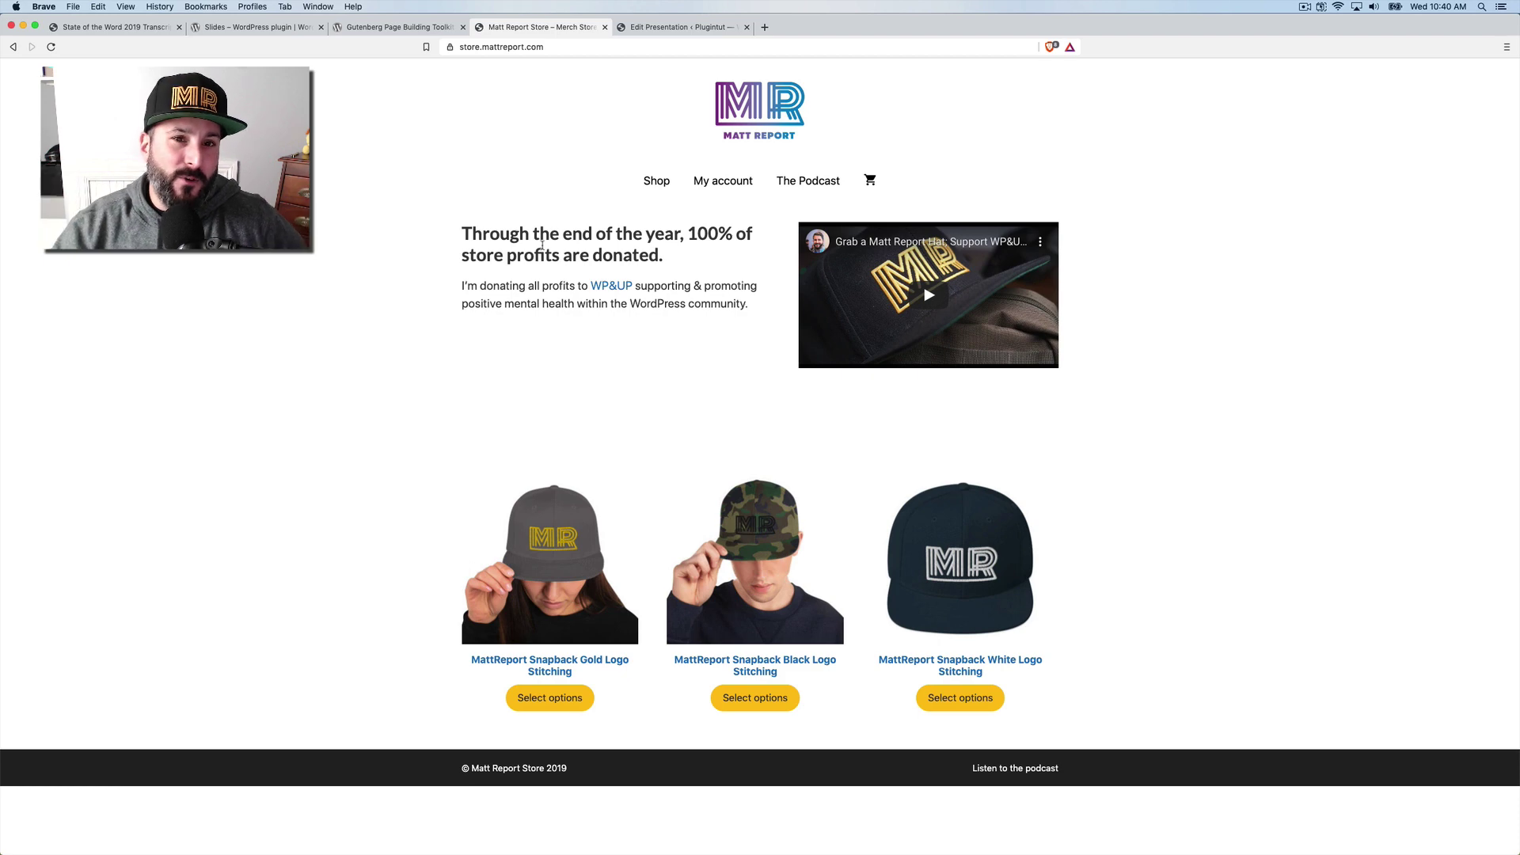
# Go back to WordPress admin and open Plugins > Add New.
pyautogui.click(665, 28)
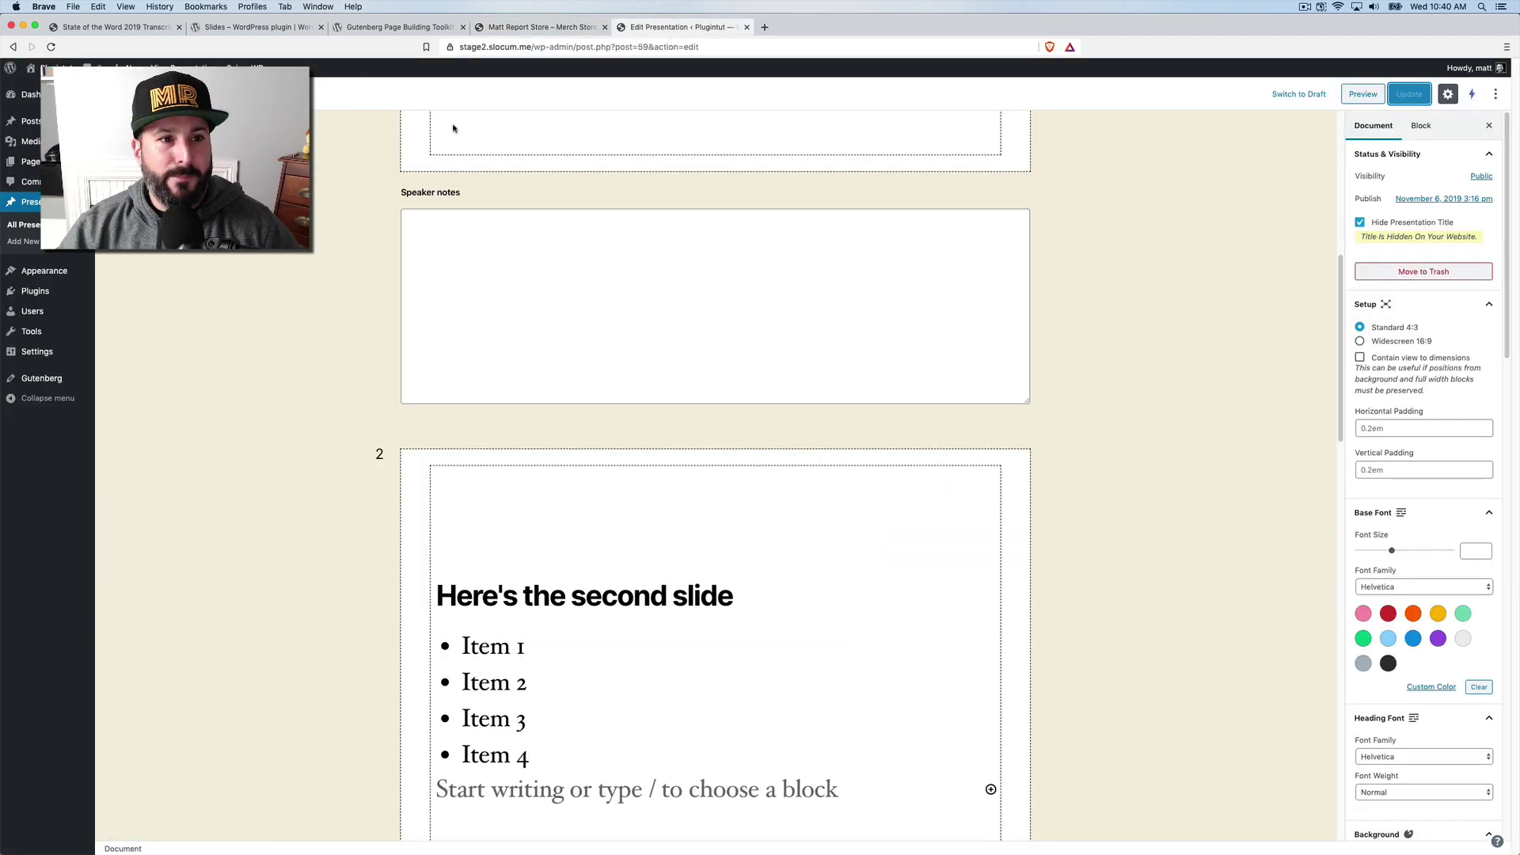
pyautogui.click(23, 224)
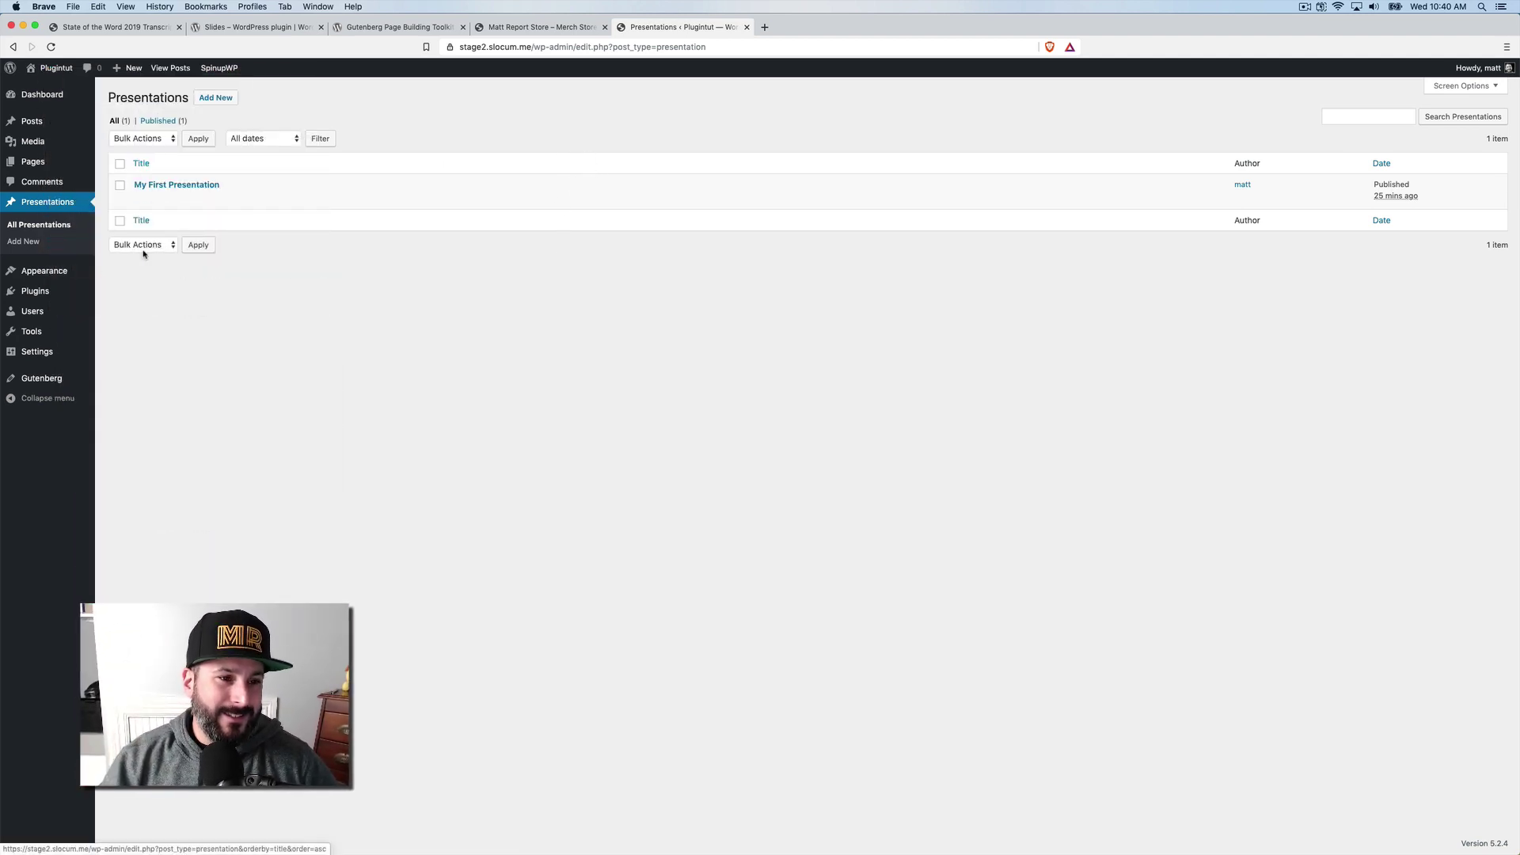
pyautogui.moveTo(47, 292)
pyautogui.click(119, 310)
# Search plugins for 'slides' and go to results page 2, where Slides shows Active.
pyautogui.click(1349, 128)
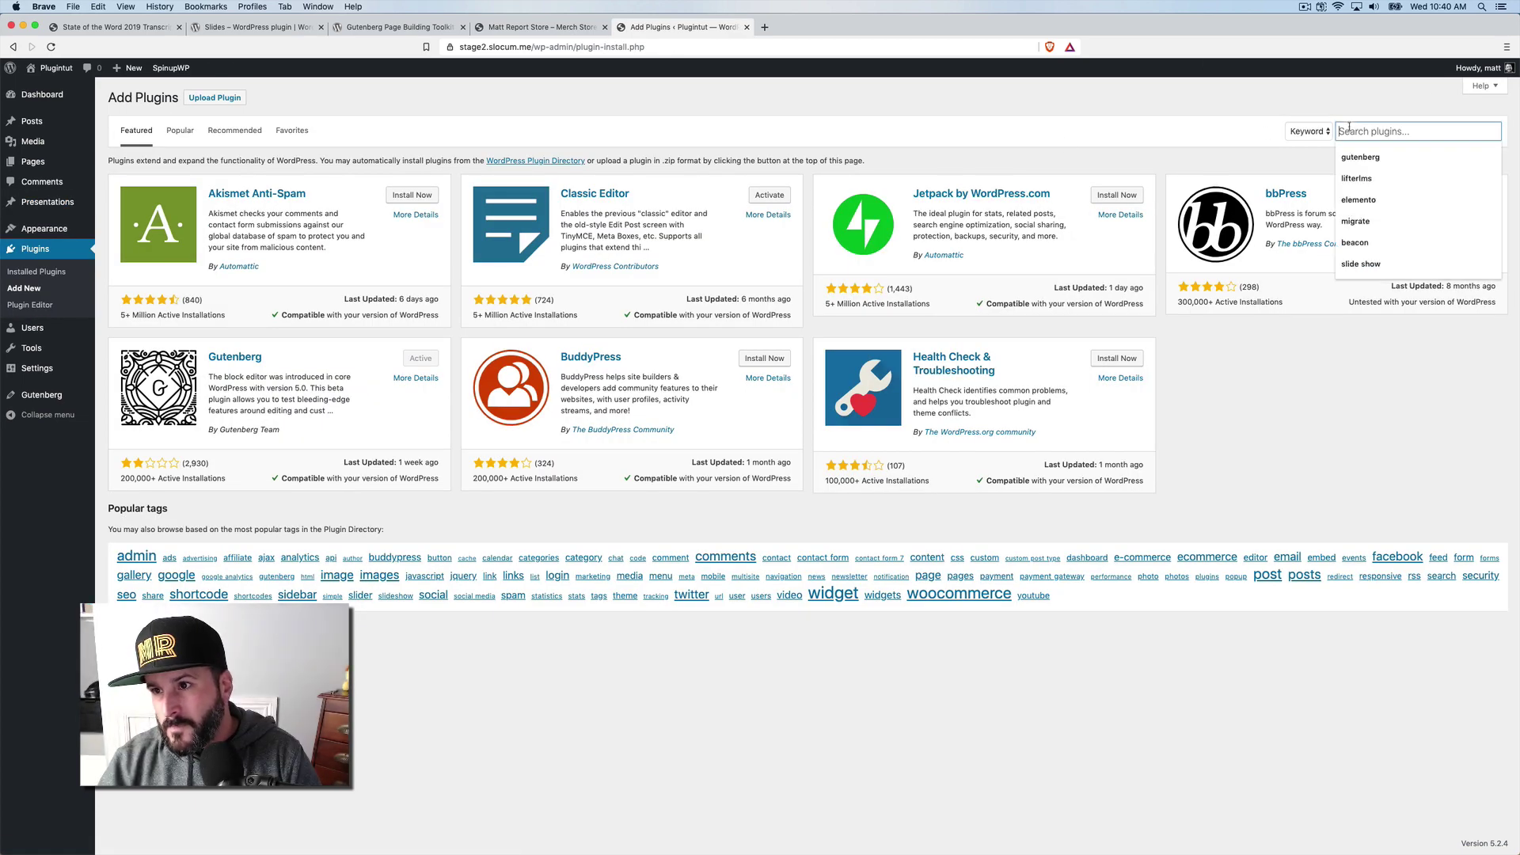
pyautogui.write('slides')
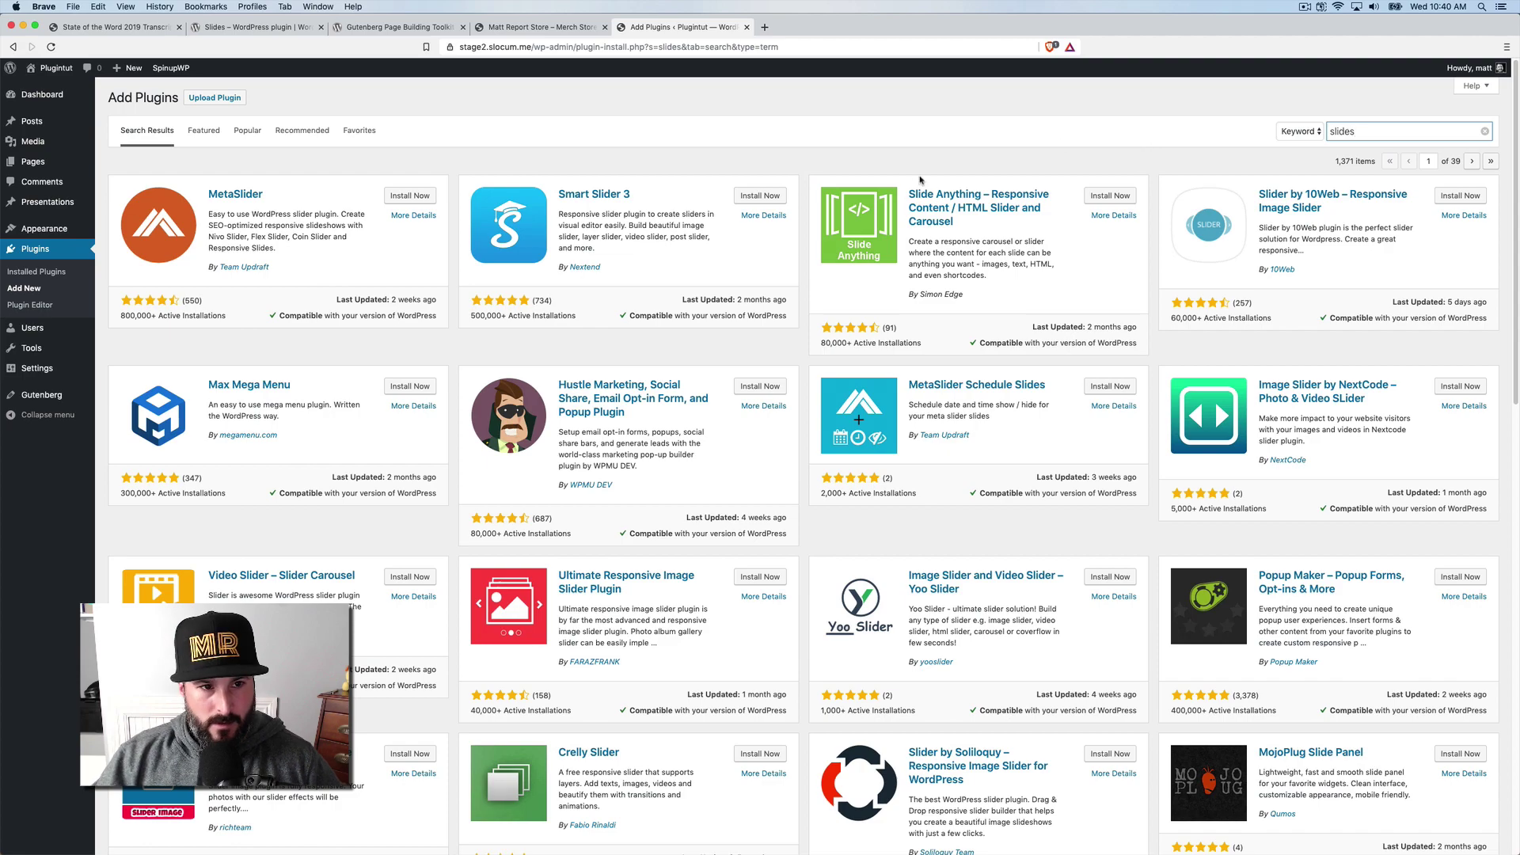
pyautogui.scroll(-7, 394, 226)
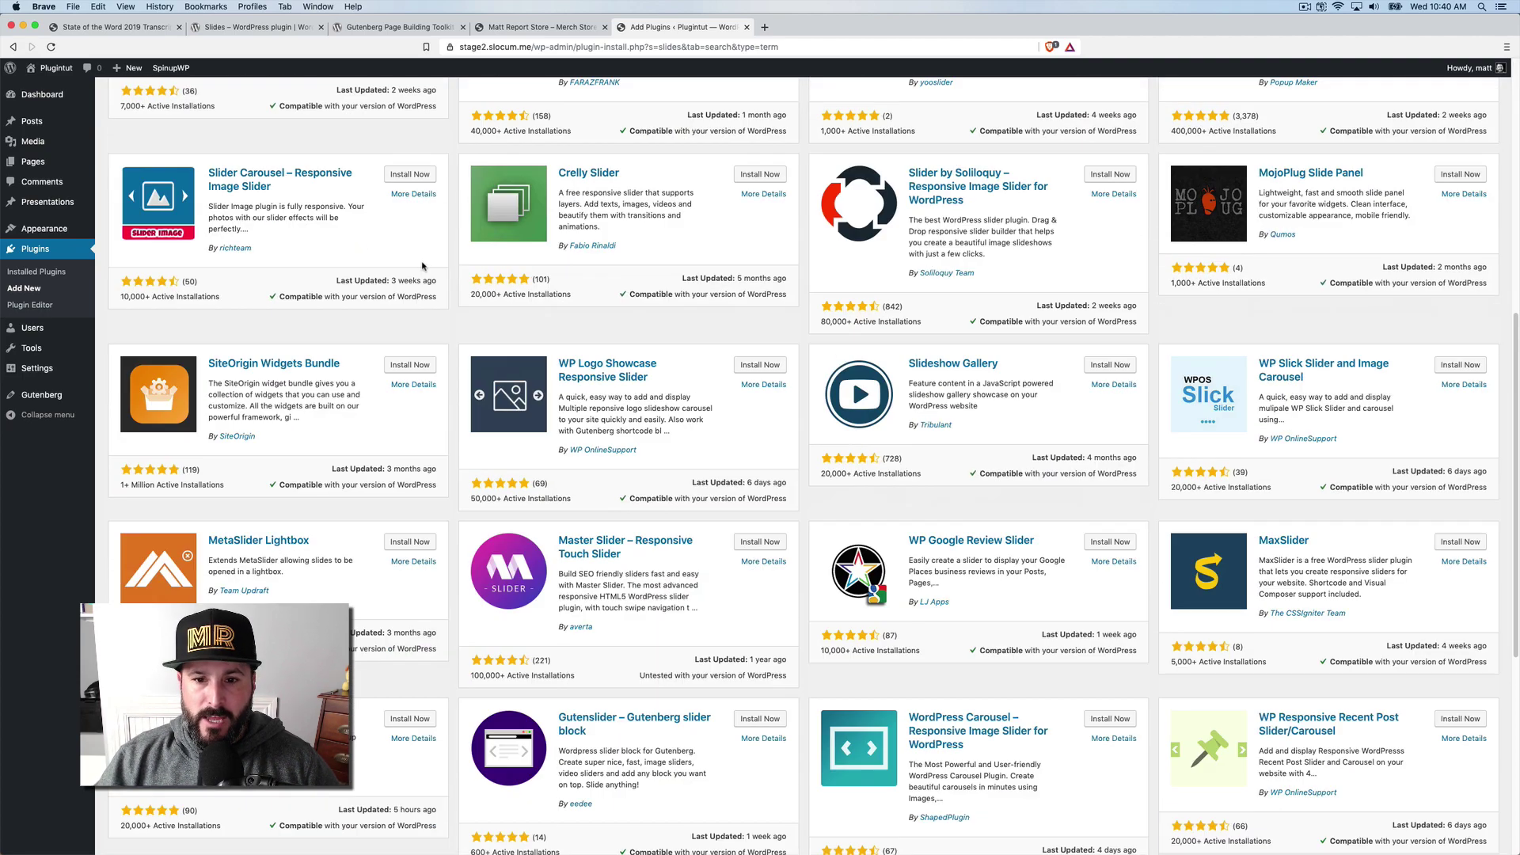
pyautogui.scroll(-6, 786, 385)
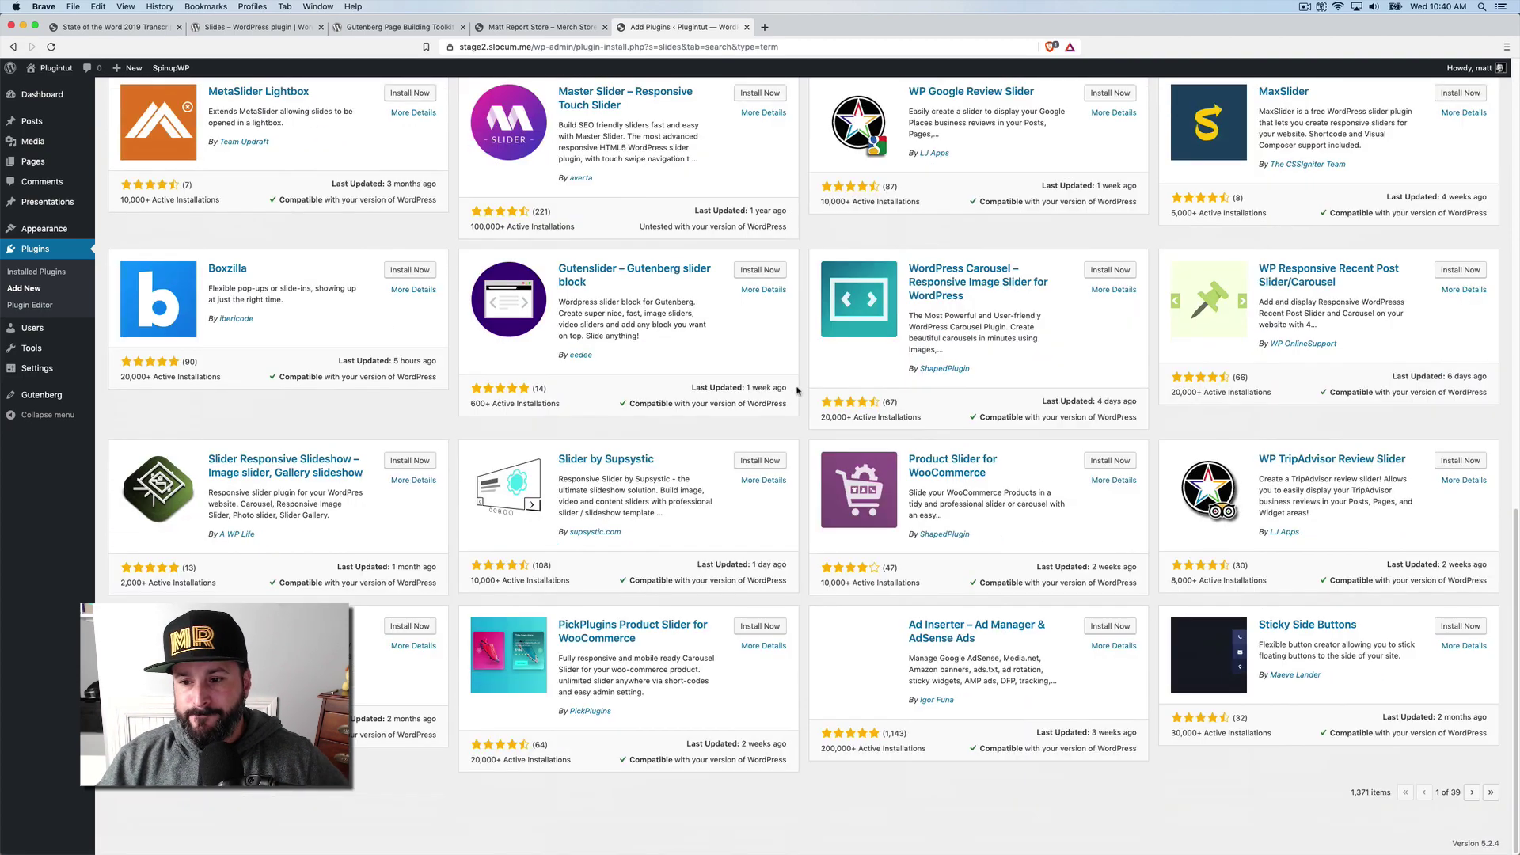
pyautogui.click(1472, 792)
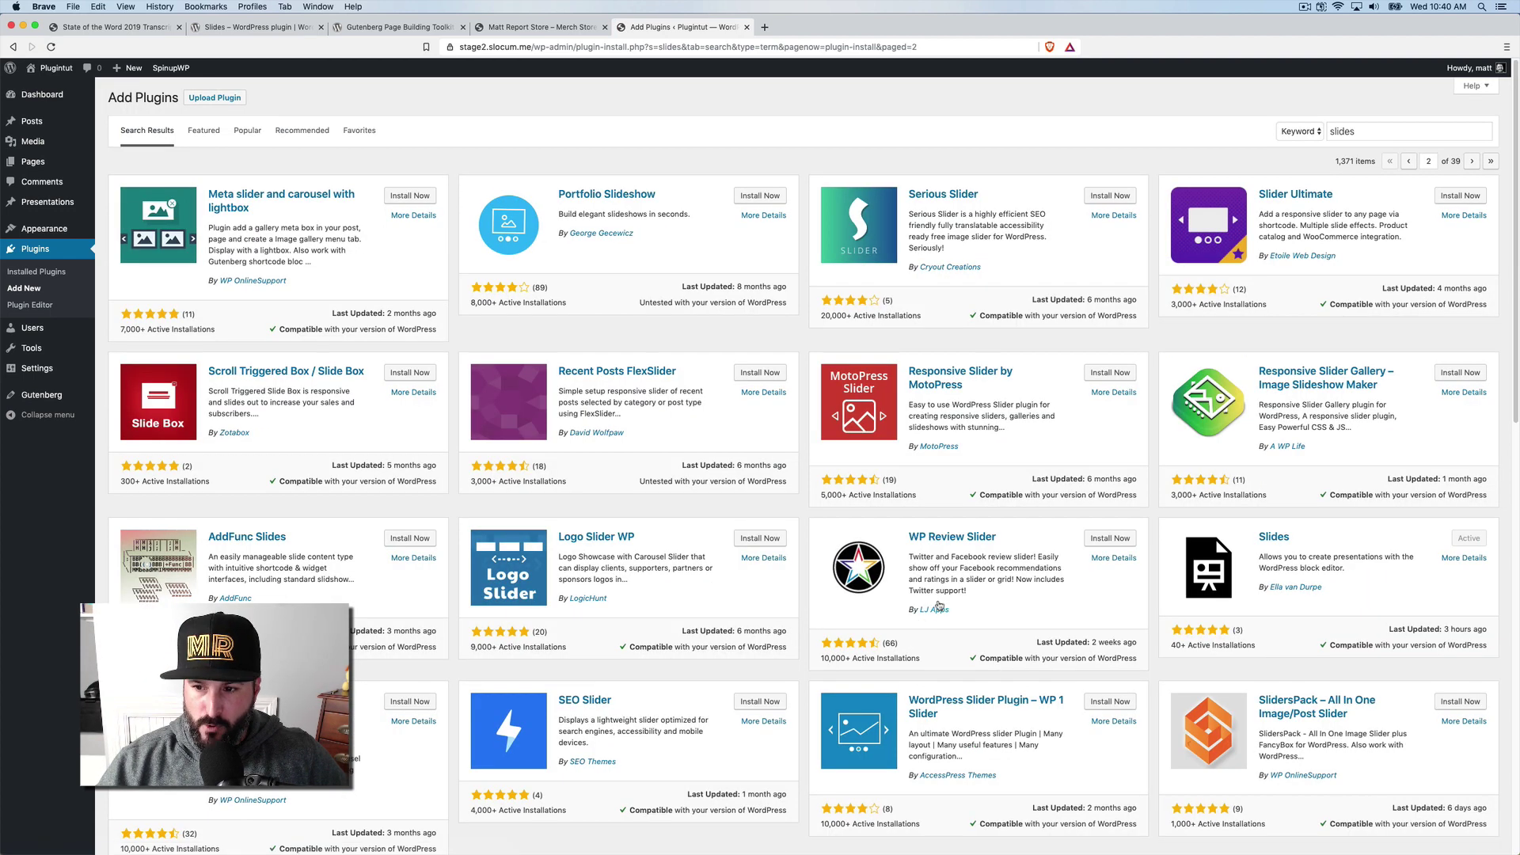
pyautogui.scroll(-1, 1229, 562)
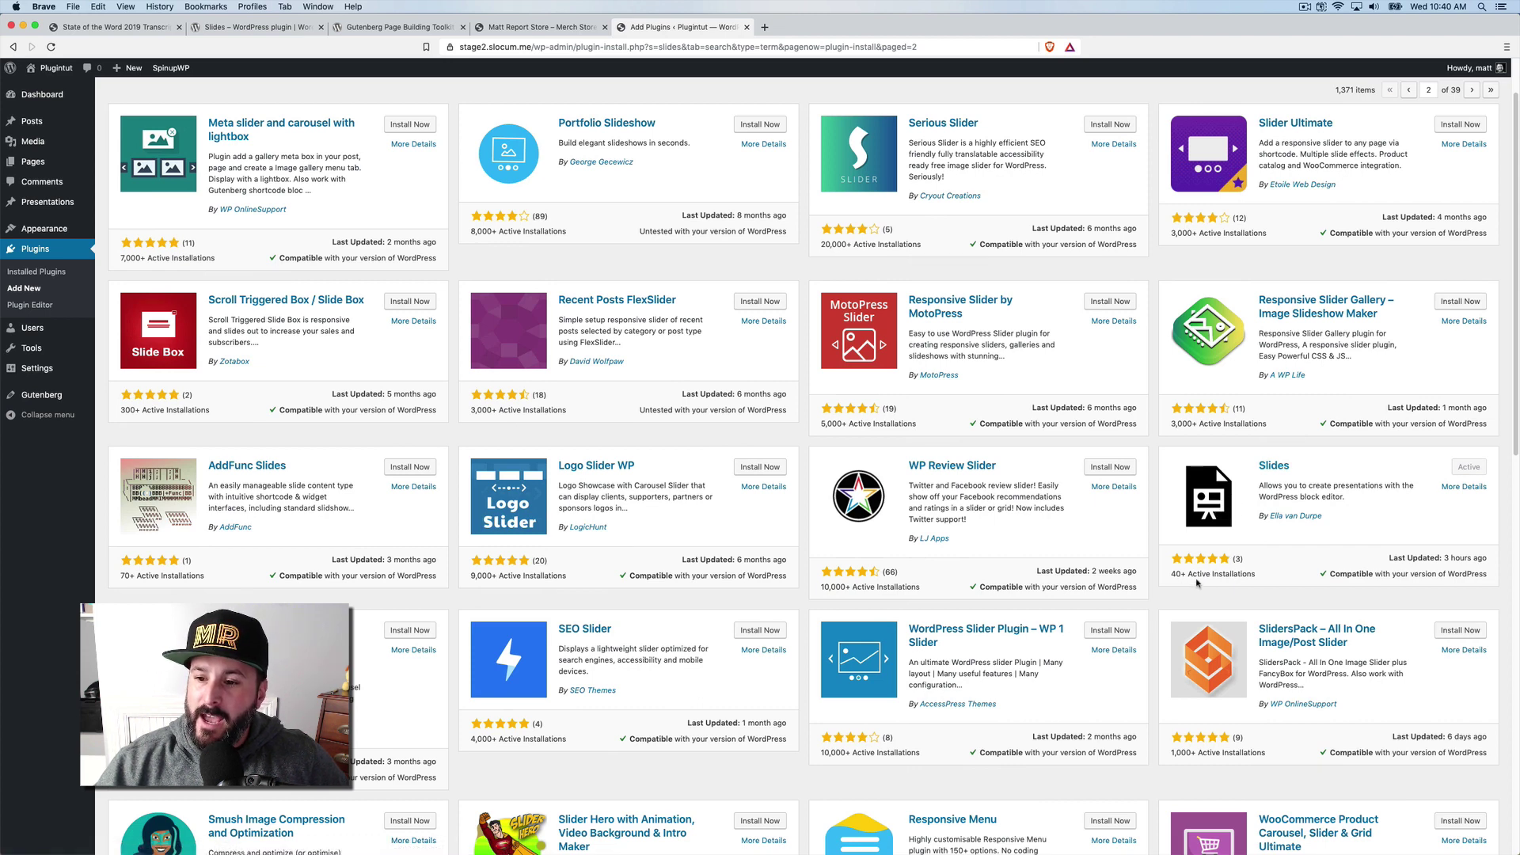
pyautogui.scroll(1, 1242, 515)
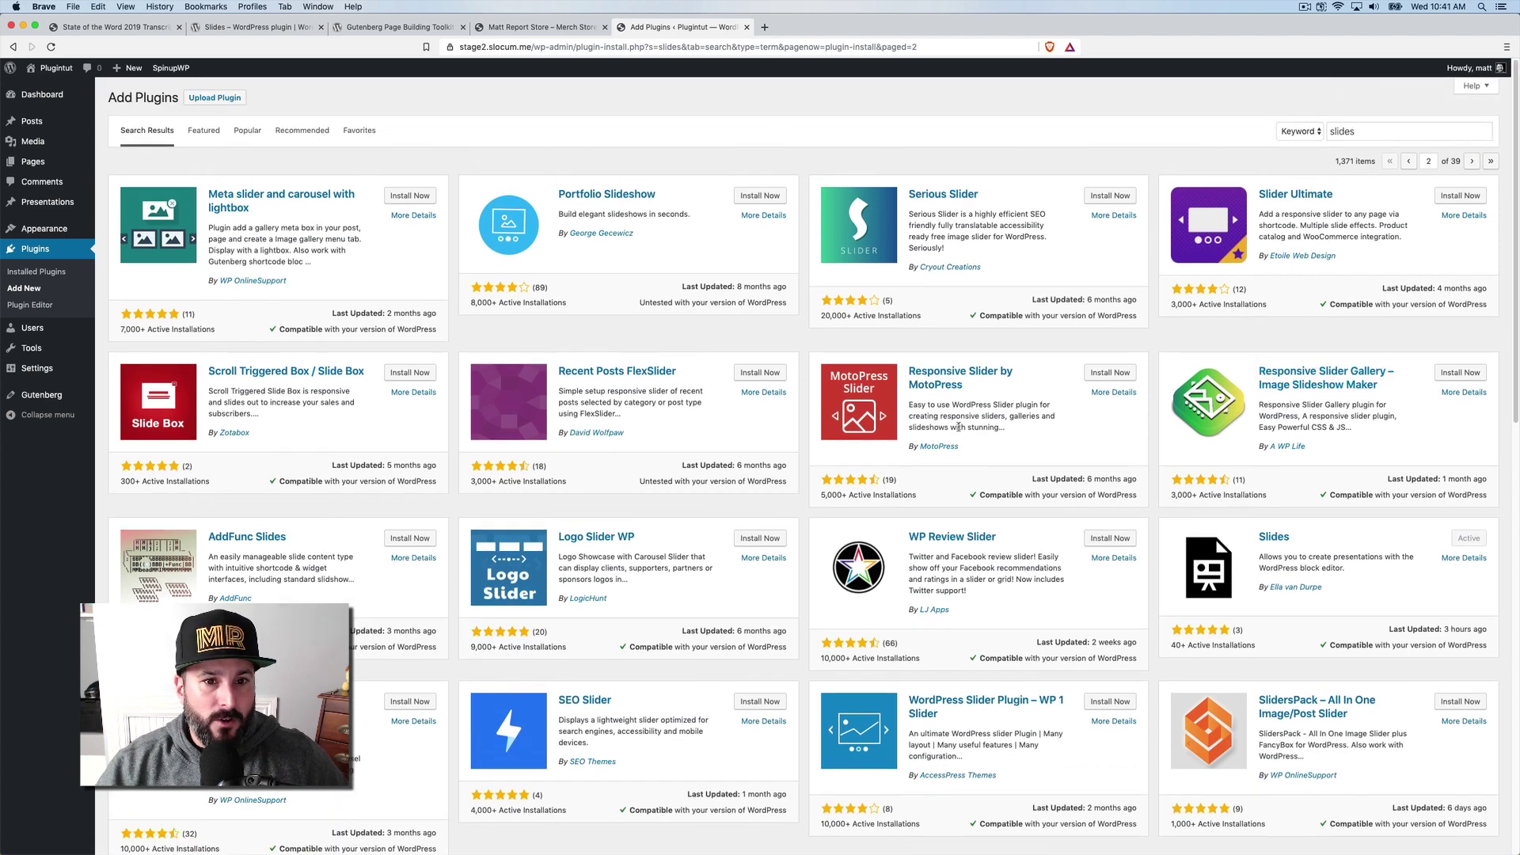
# Open My First Presentation from the Presentations list and scroll through its slides.
pyautogui.click(58, 204)
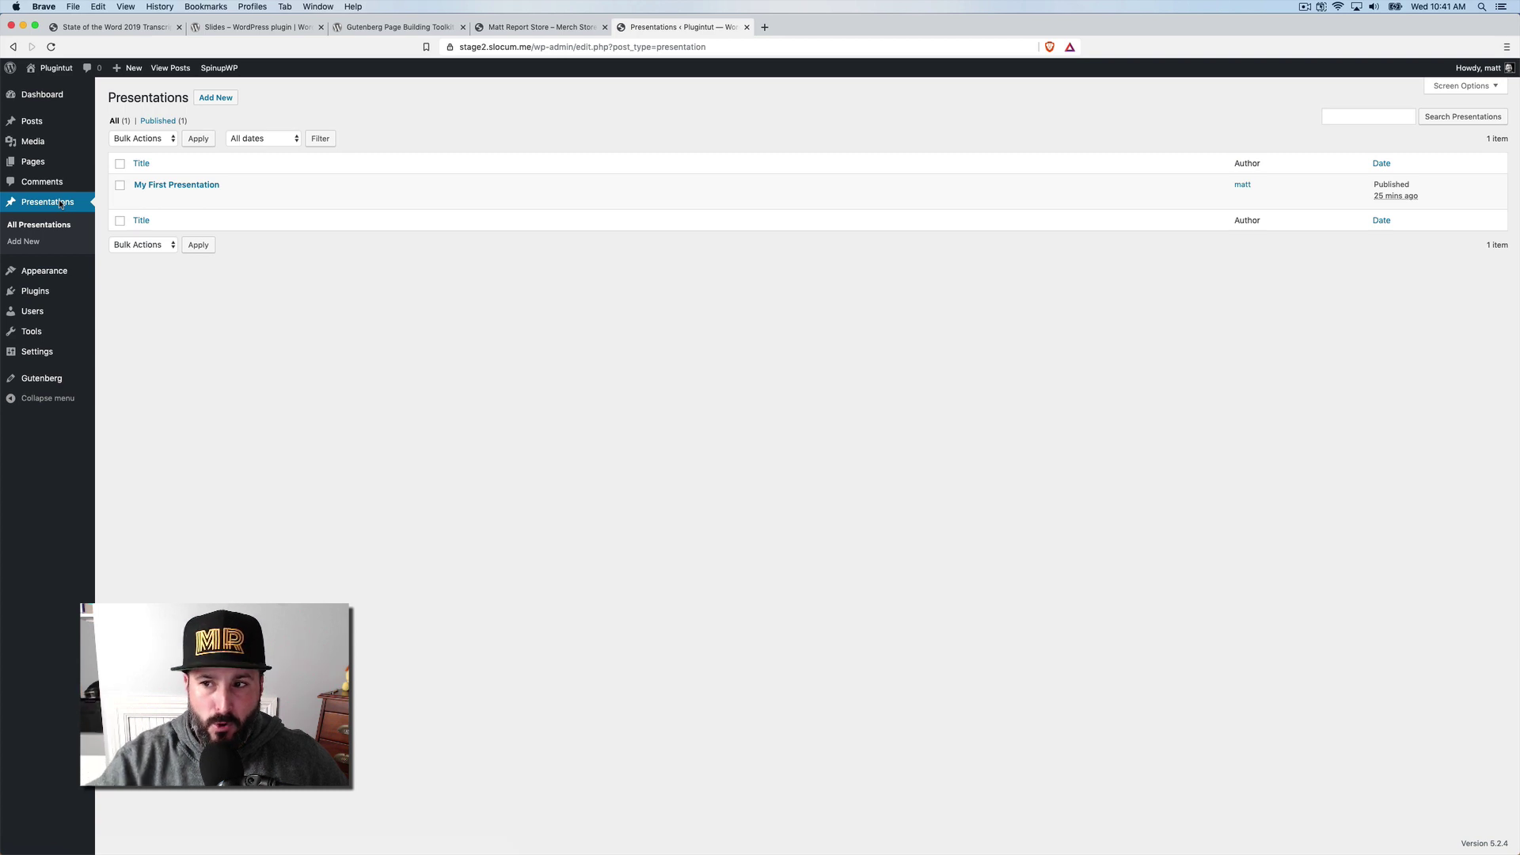
pyautogui.moveTo(57, 268)
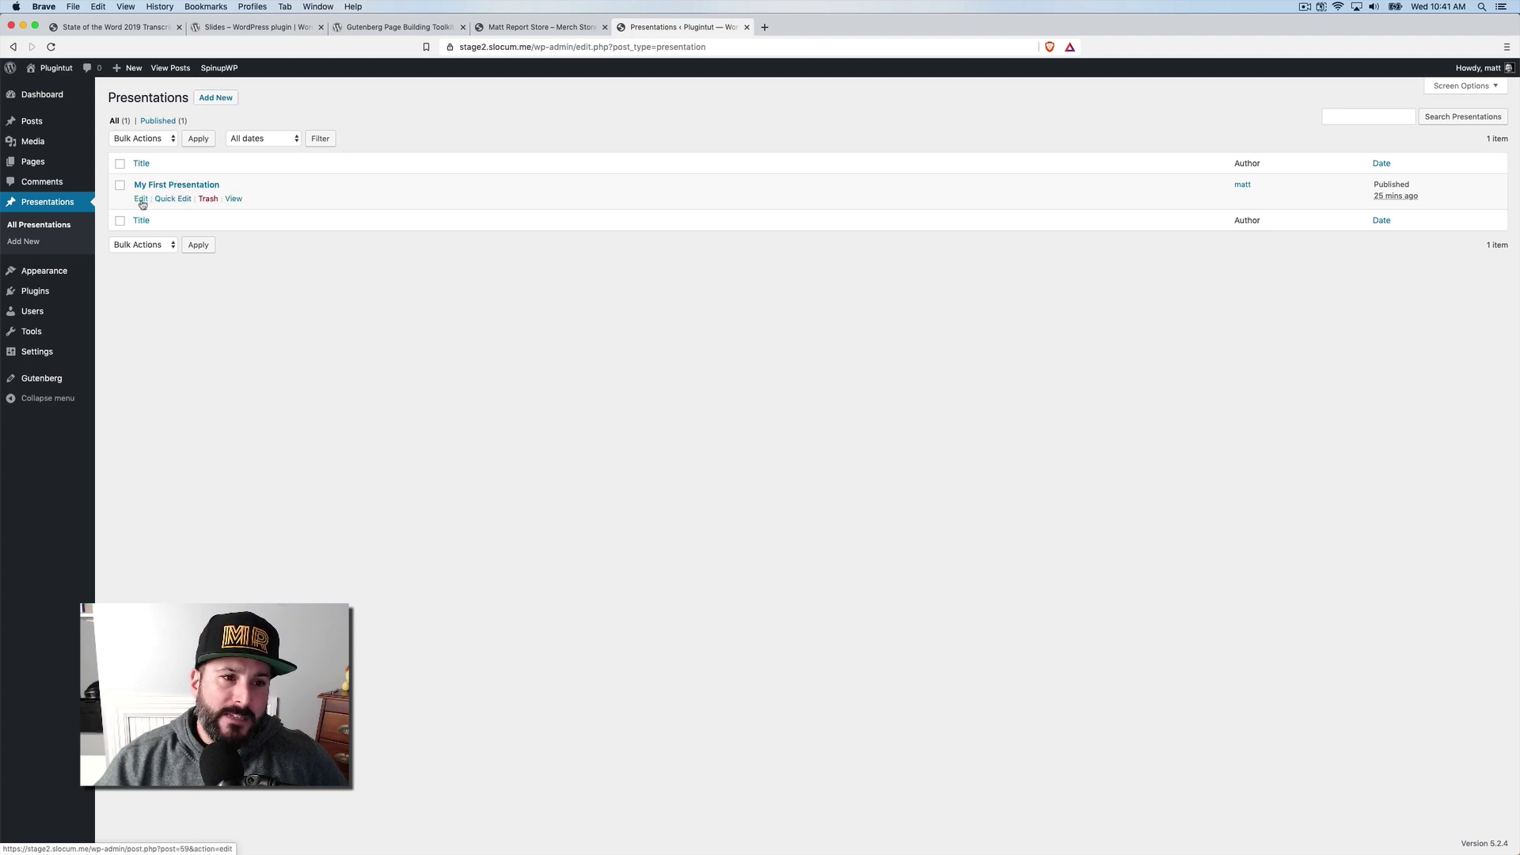
pyautogui.click(142, 199)
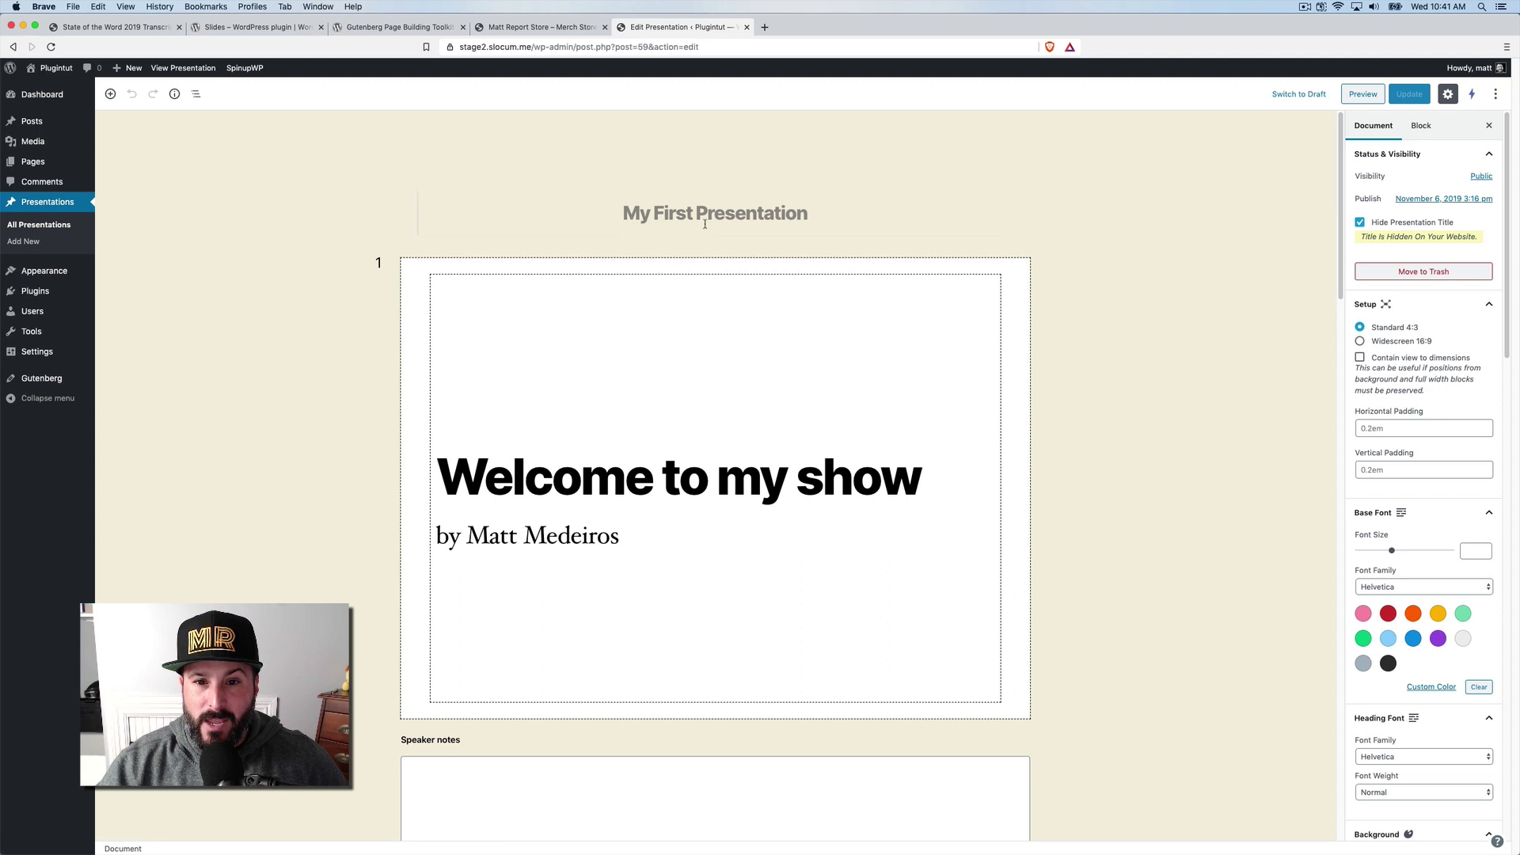
pyautogui.click(704, 224)
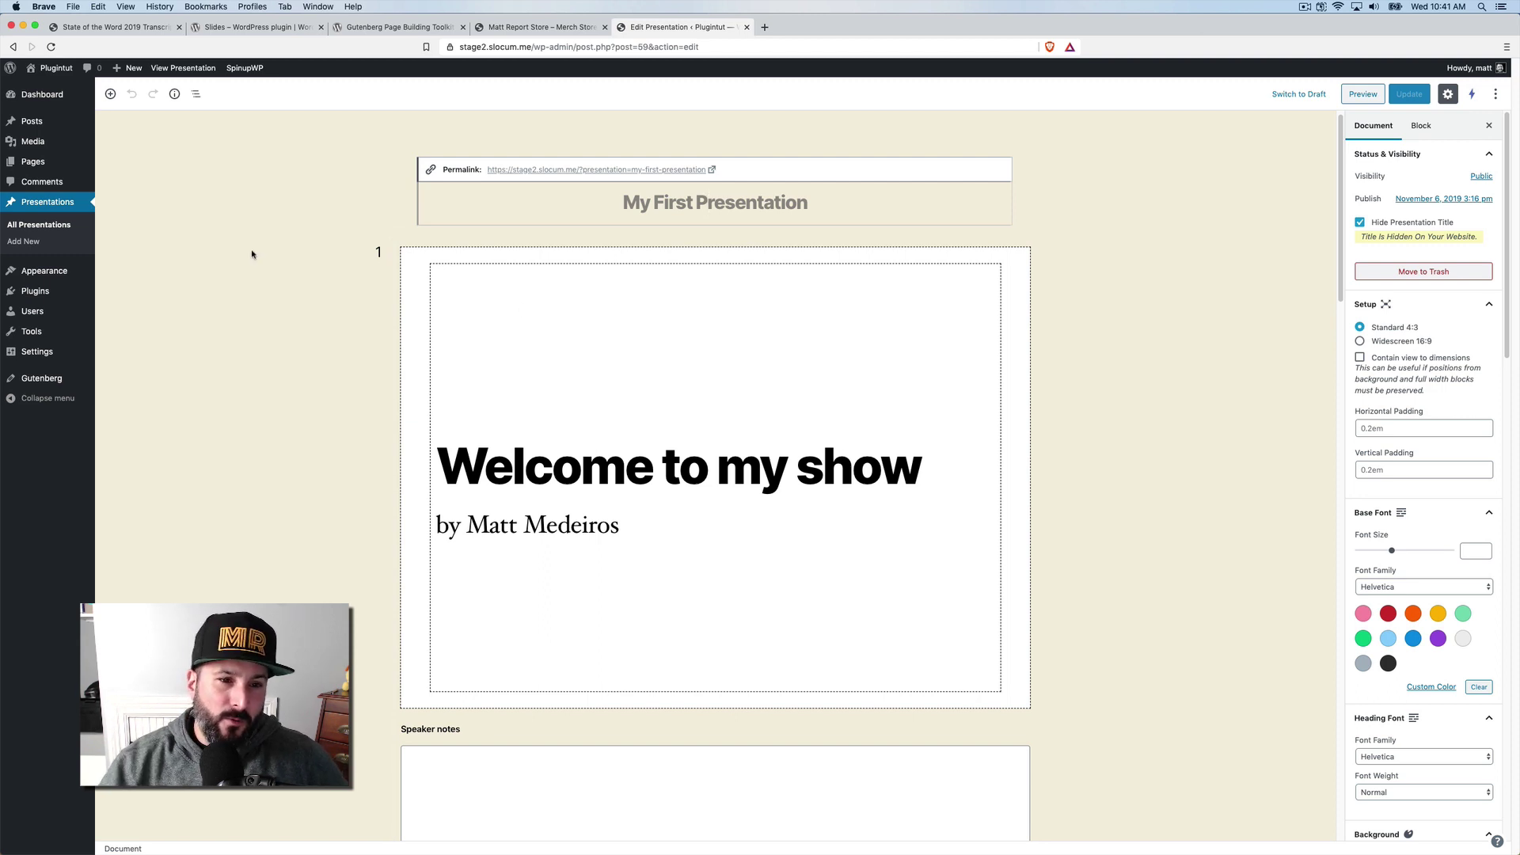
pyautogui.scroll(-2, 248, 255)
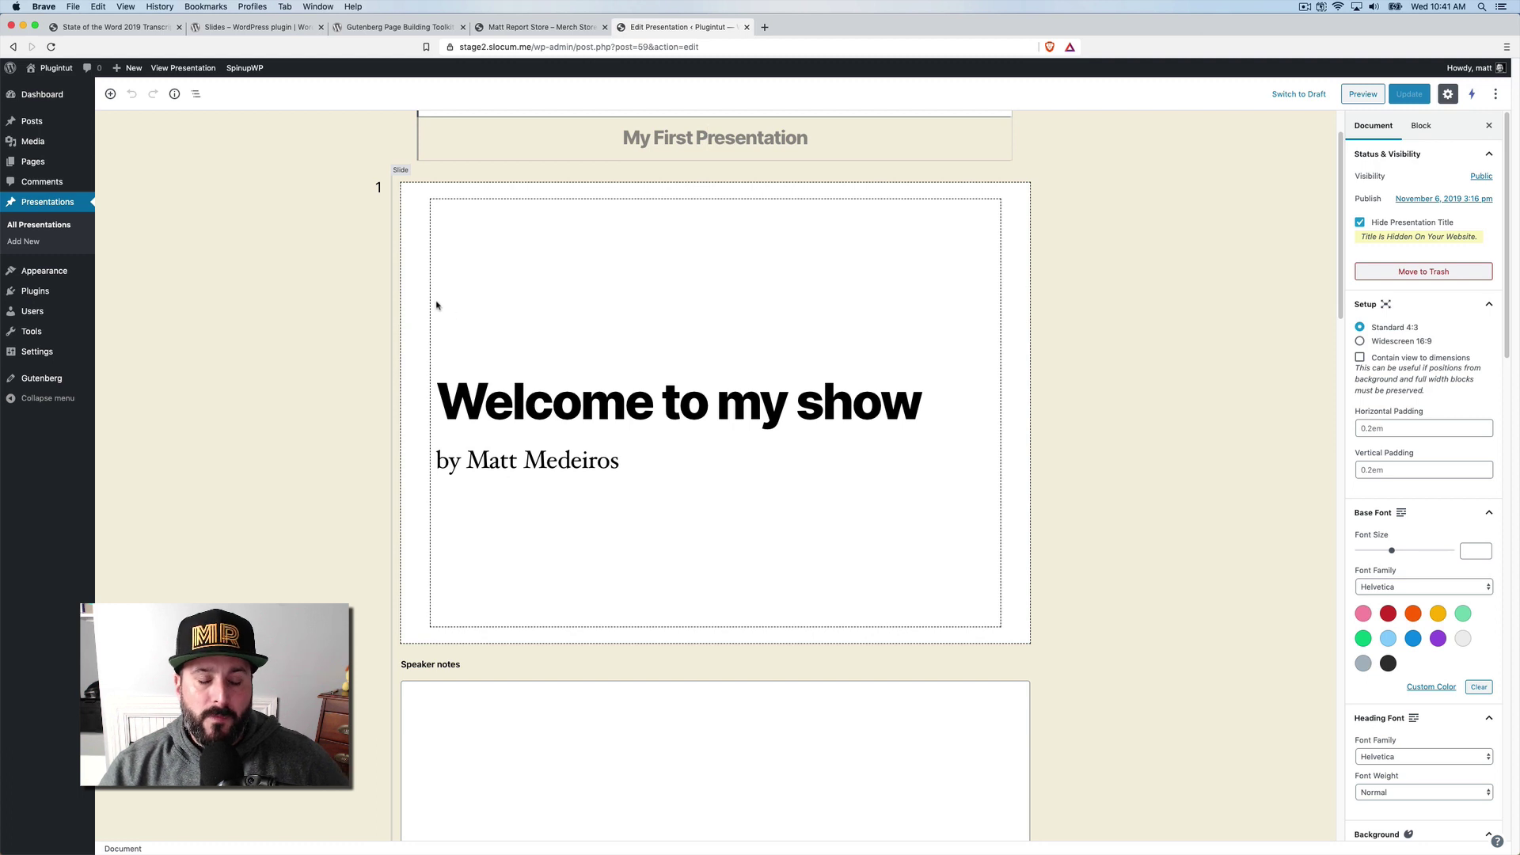
pyautogui.scroll(-1, 545, 419)
pyautogui.scroll(-2, 545, 420)
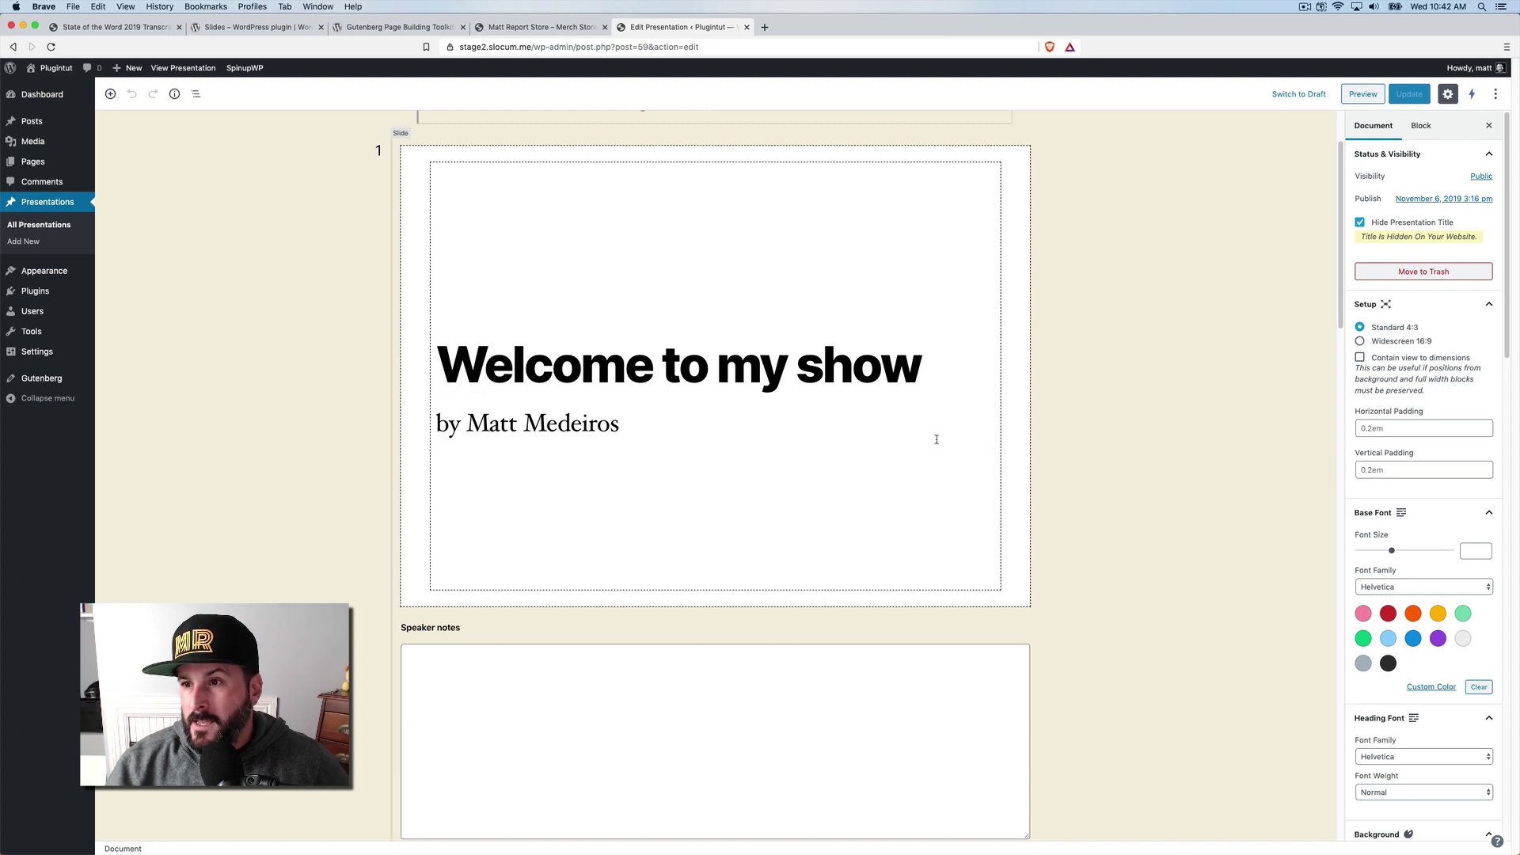
# Collapse every Document sidebar panel from Setup to Transition, then reopen Setup.
pyautogui.click(1482, 305)
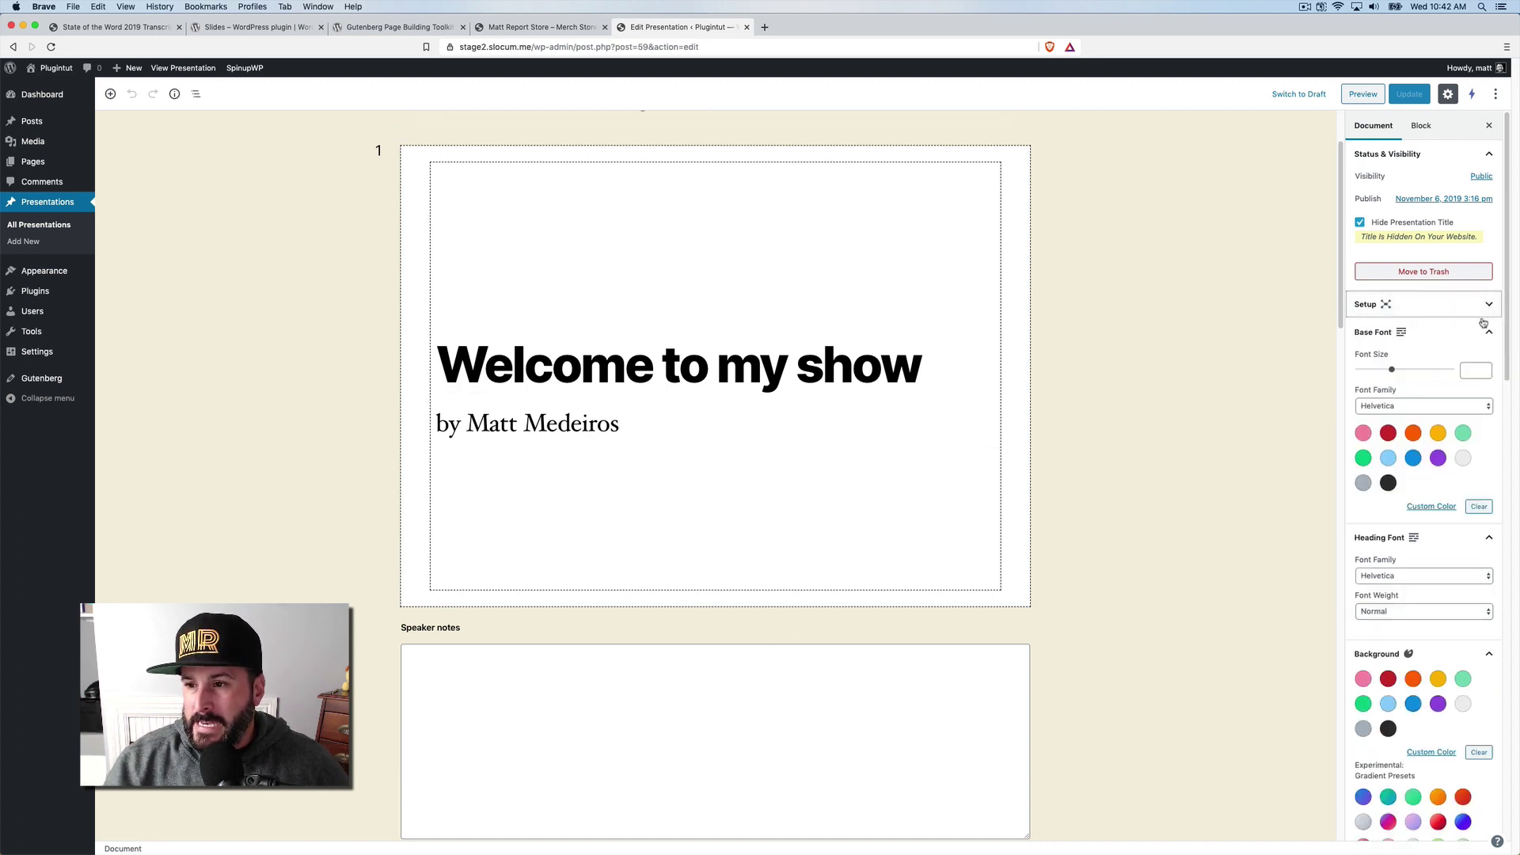
pyautogui.click(1488, 331)
pyautogui.click(1488, 360)
pyautogui.click(1487, 388)
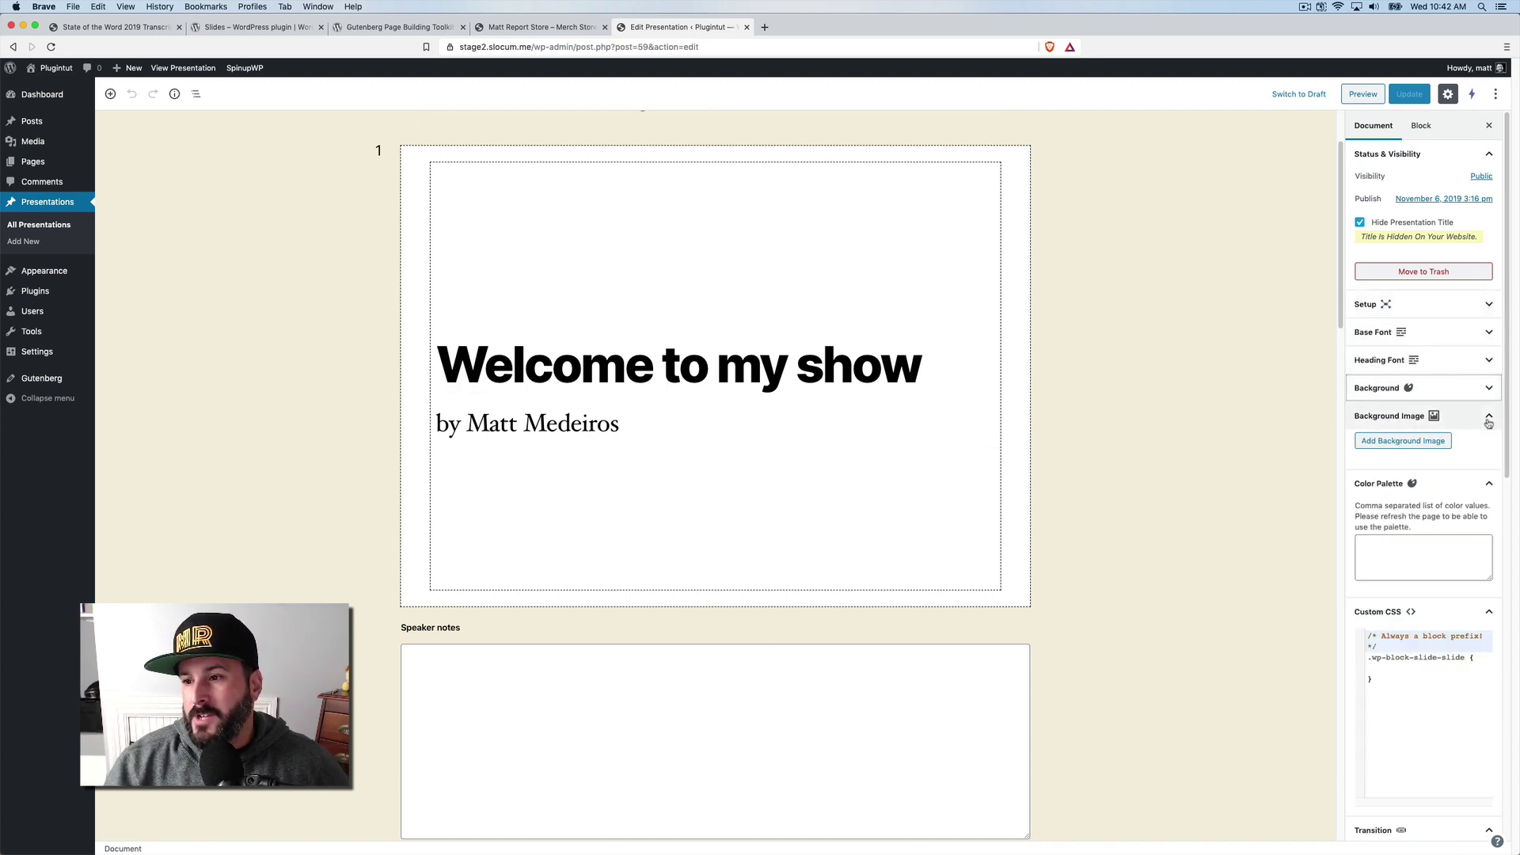
pyautogui.click(1489, 419)
pyautogui.click(1488, 444)
pyautogui.click(1489, 472)
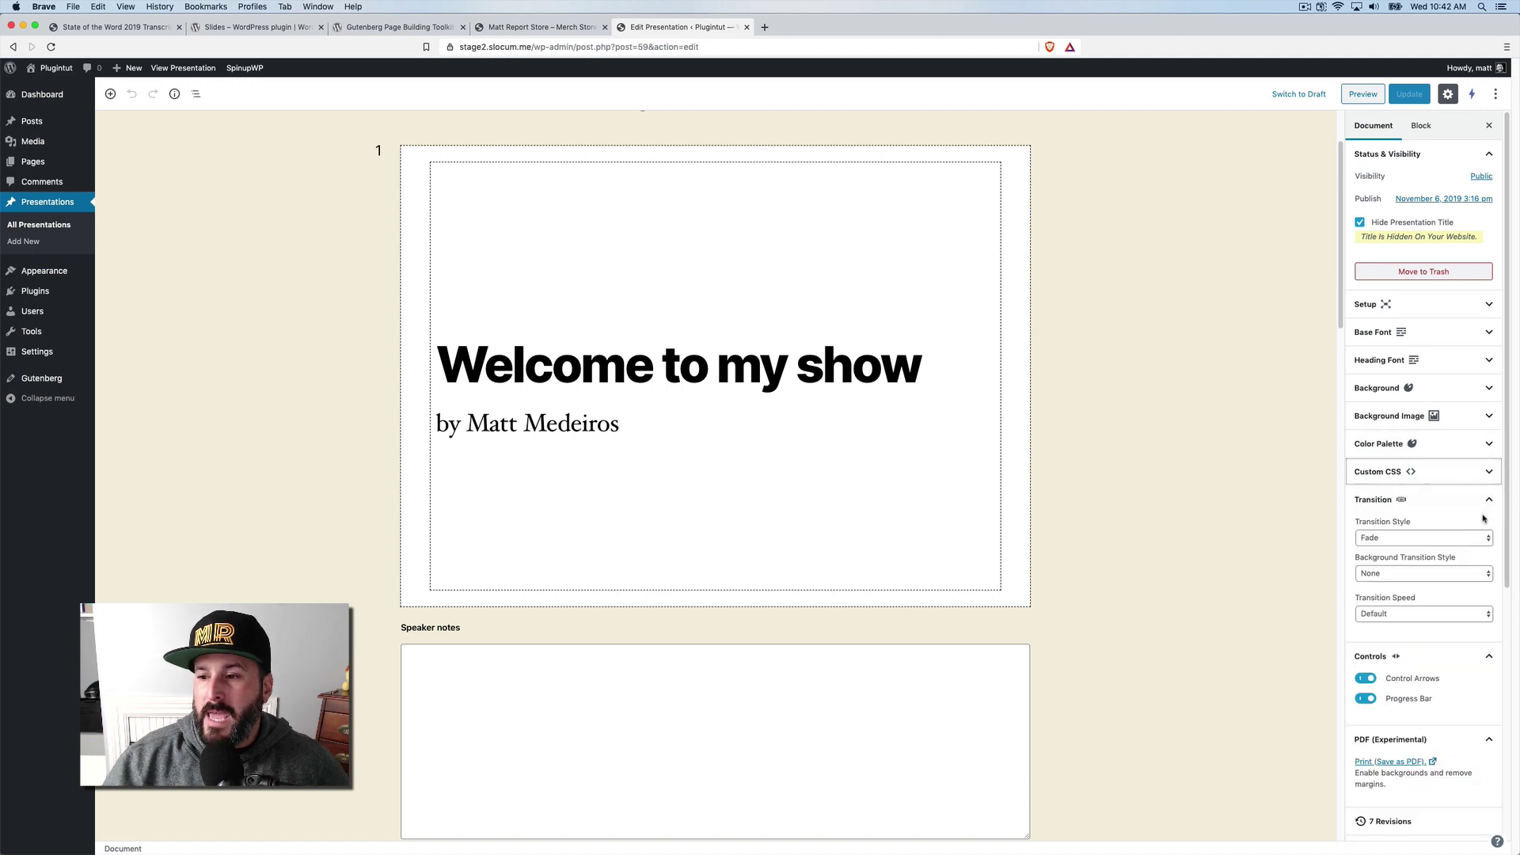
pyautogui.click(1488, 499)
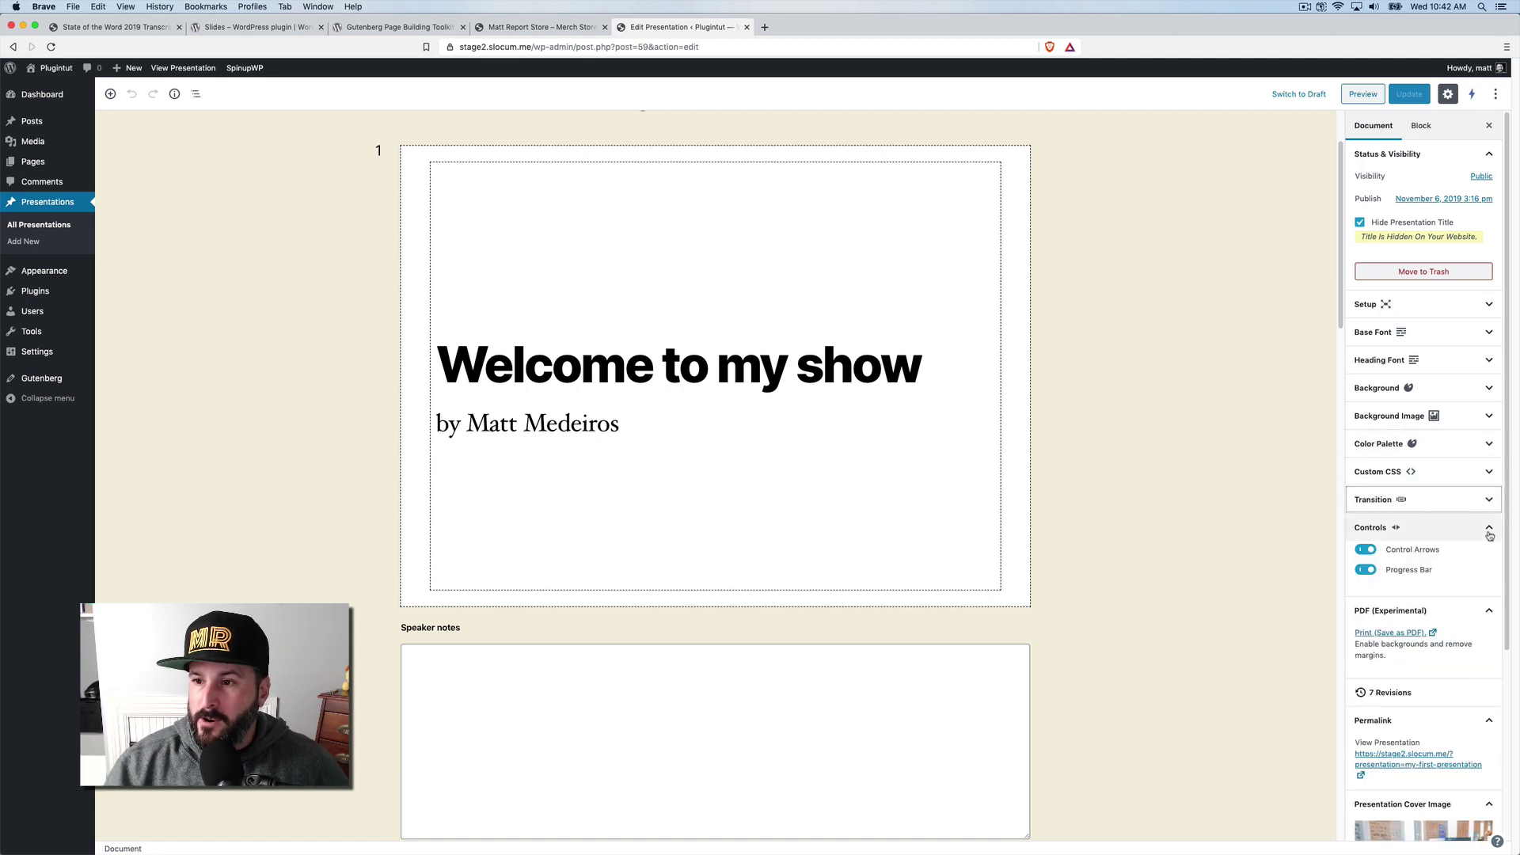
pyautogui.tripleClick(1422, 311)
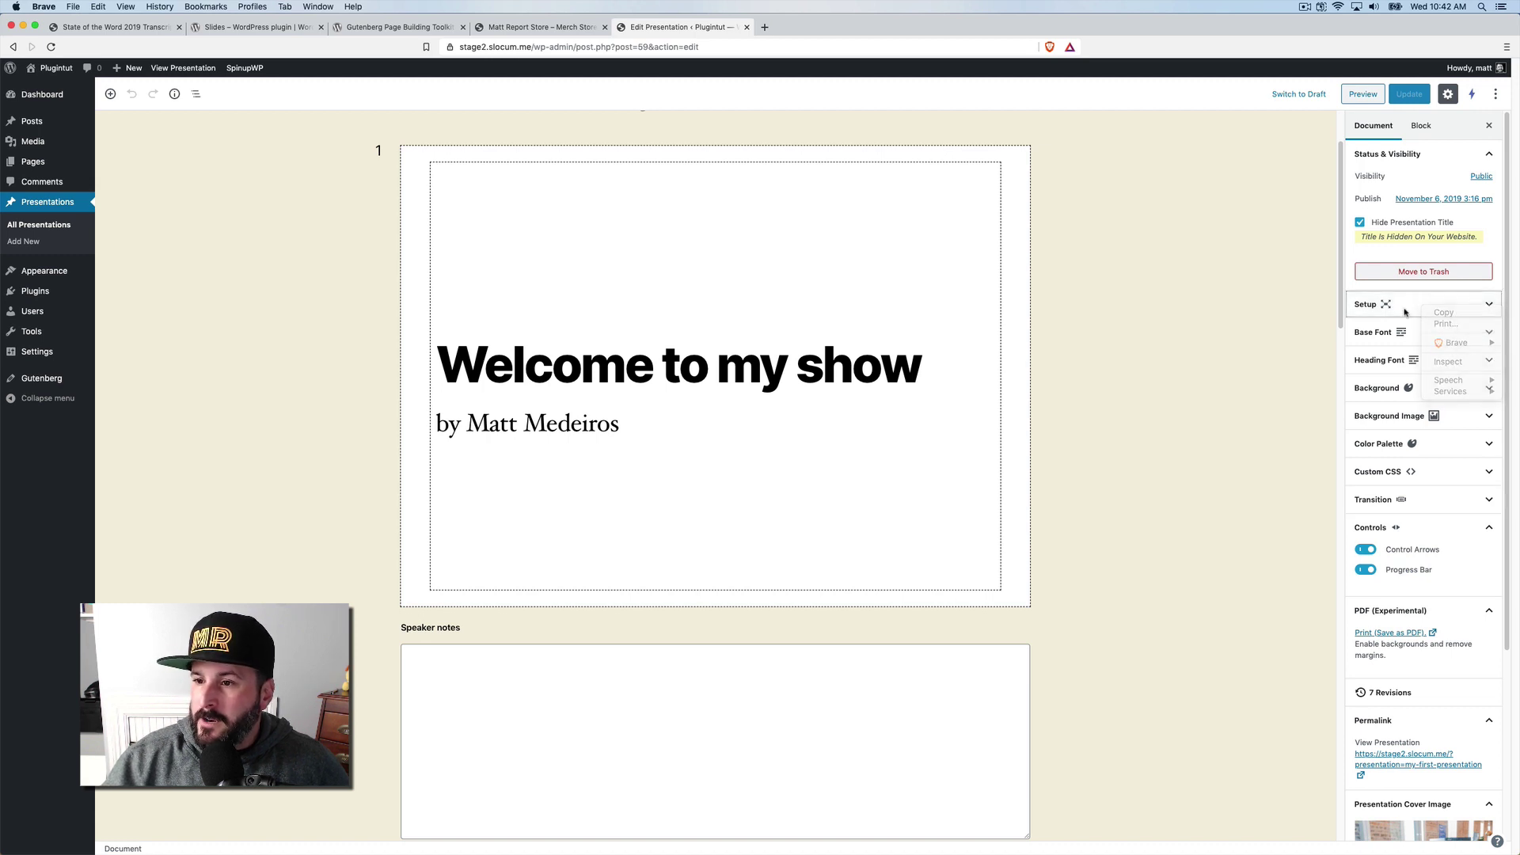
pyautogui.click(1460, 351)
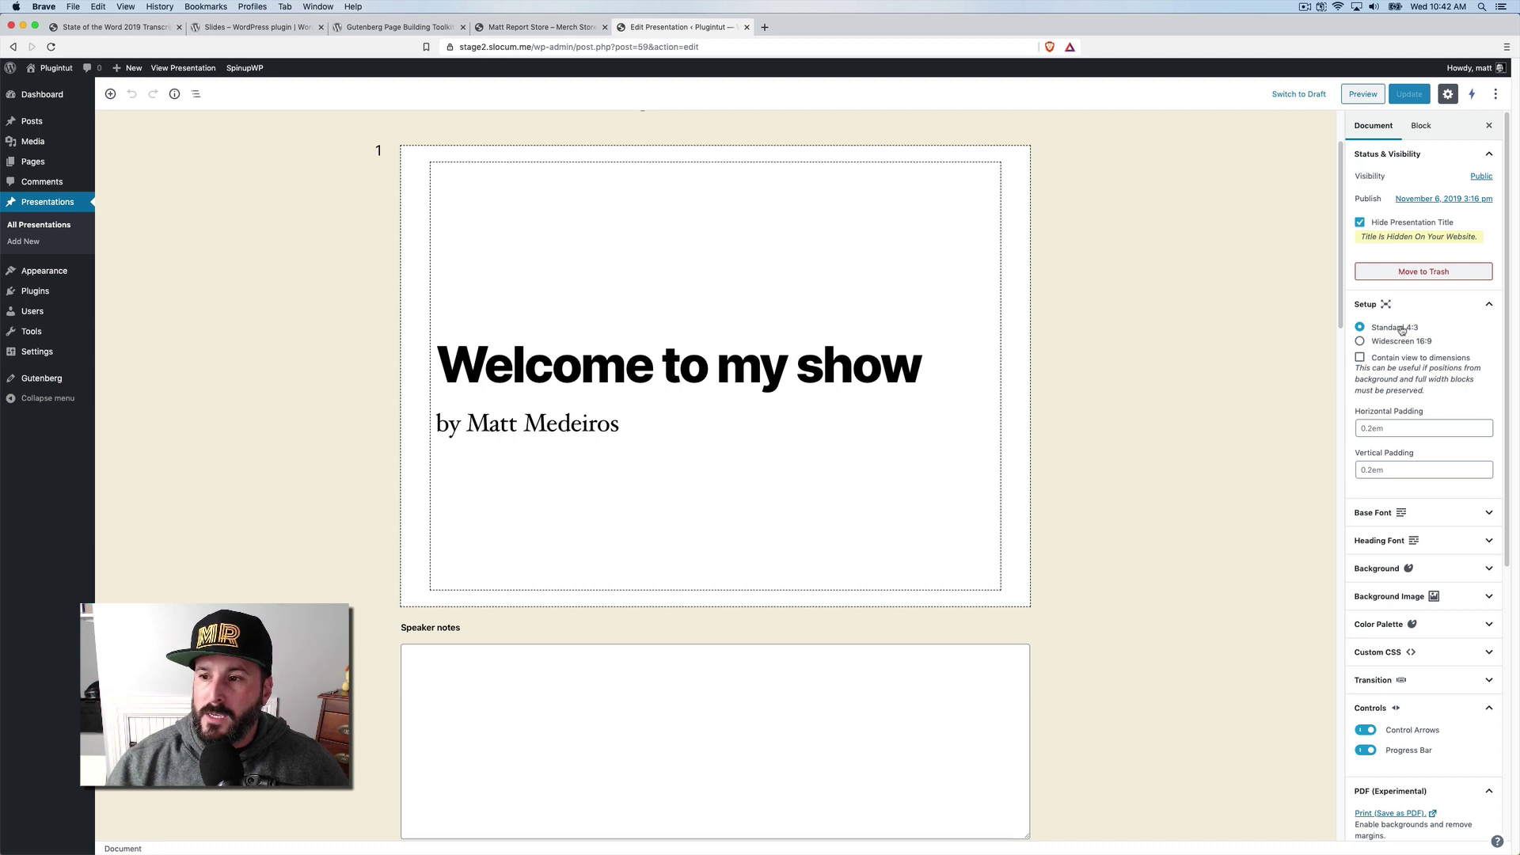
# Expand the Base Font options and briefly check the Background and Background Image panels.
pyautogui.click(1473, 516)
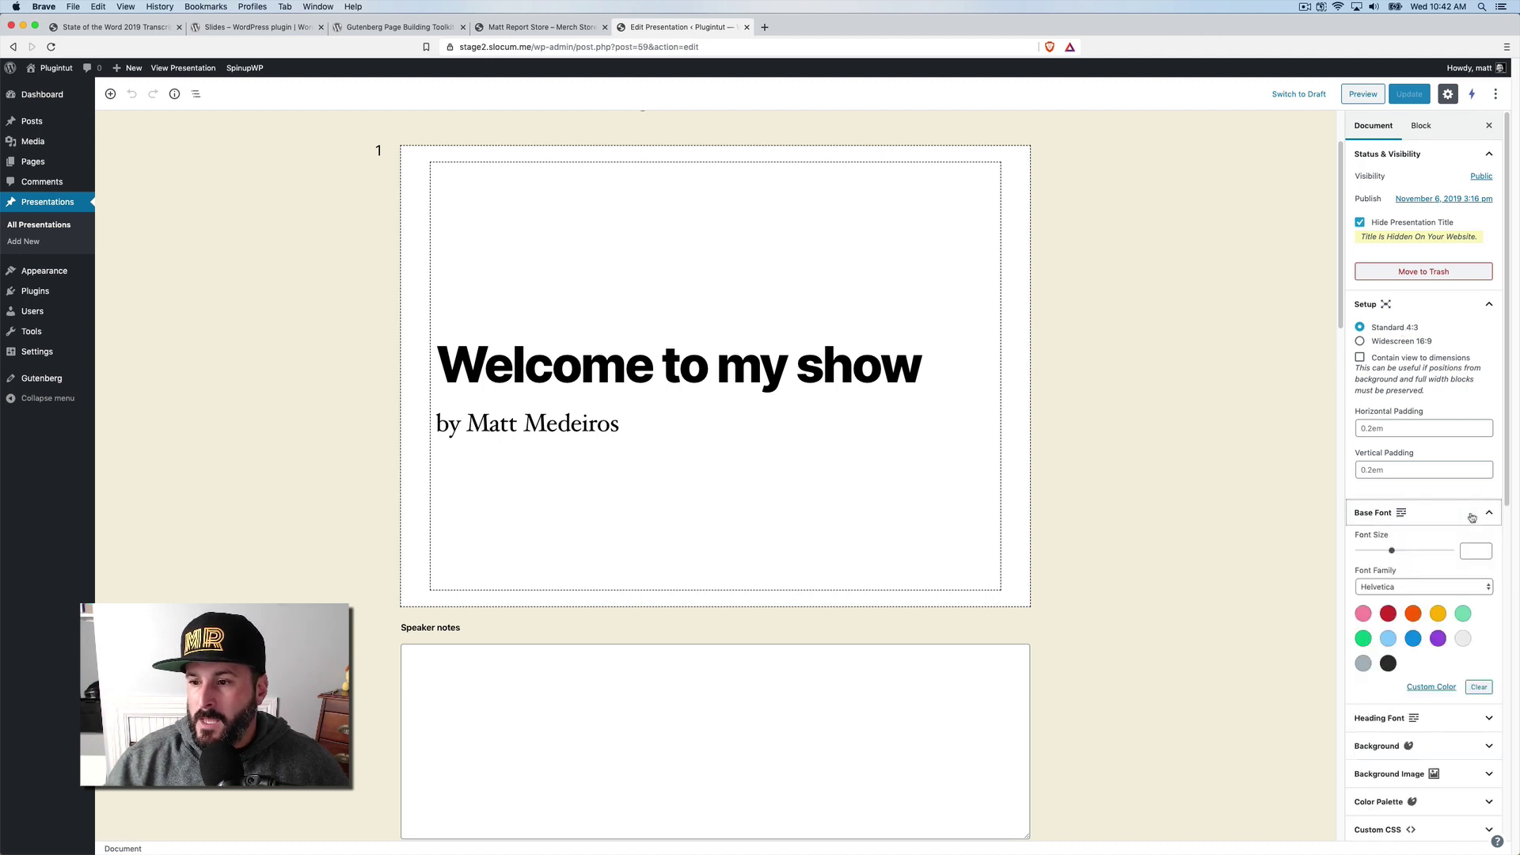
pyautogui.scroll(-3, 1459, 568)
pyautogui.scroll(-4, 1427, 575)
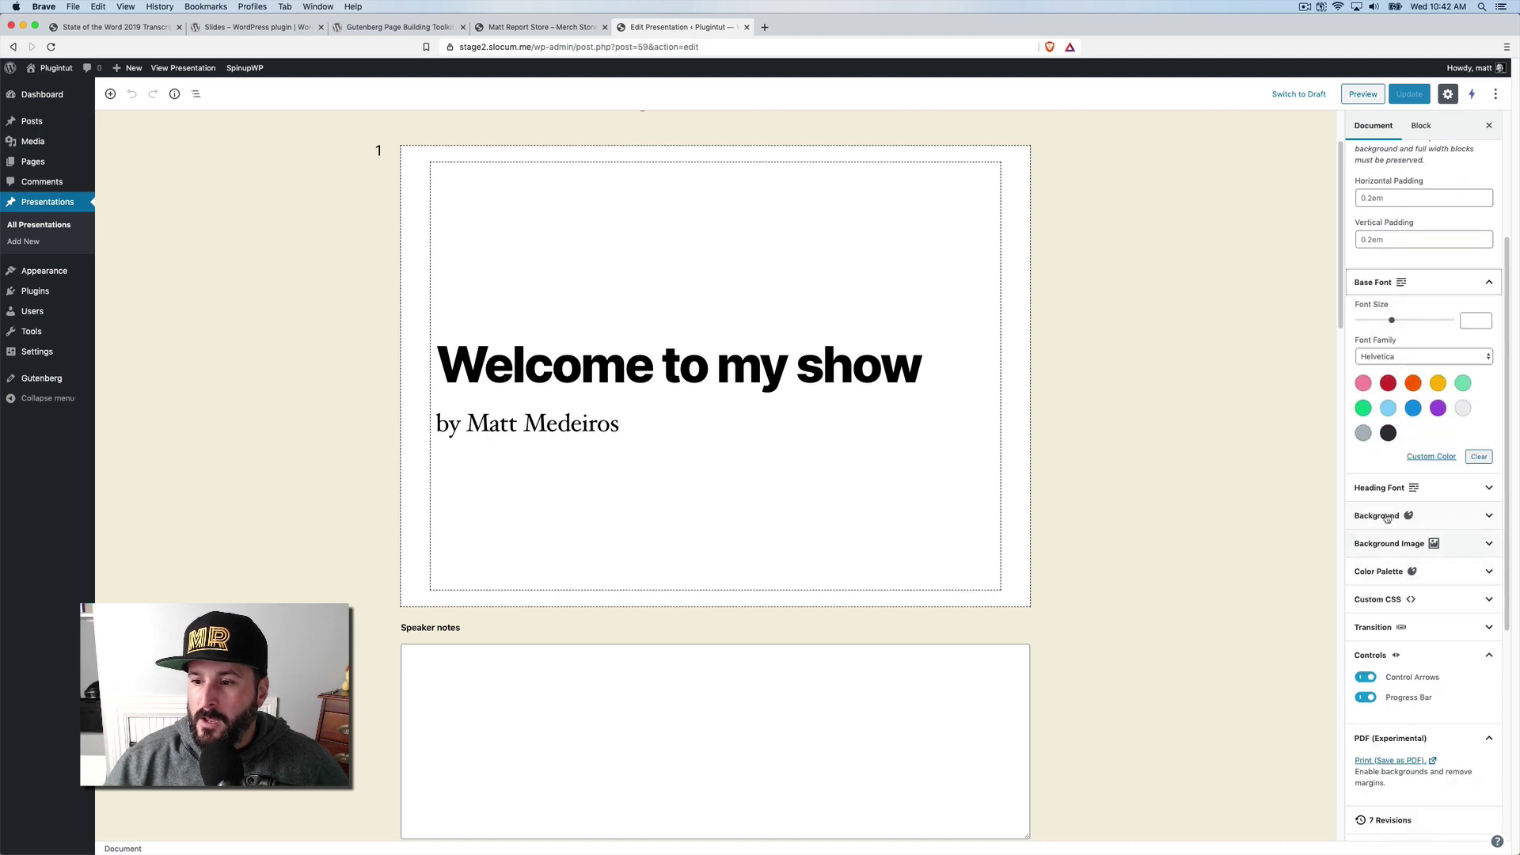
pyautogui.click(1382, 527)
pyautogui.click(1382, 527)
pyautogui.click(1389, 546)
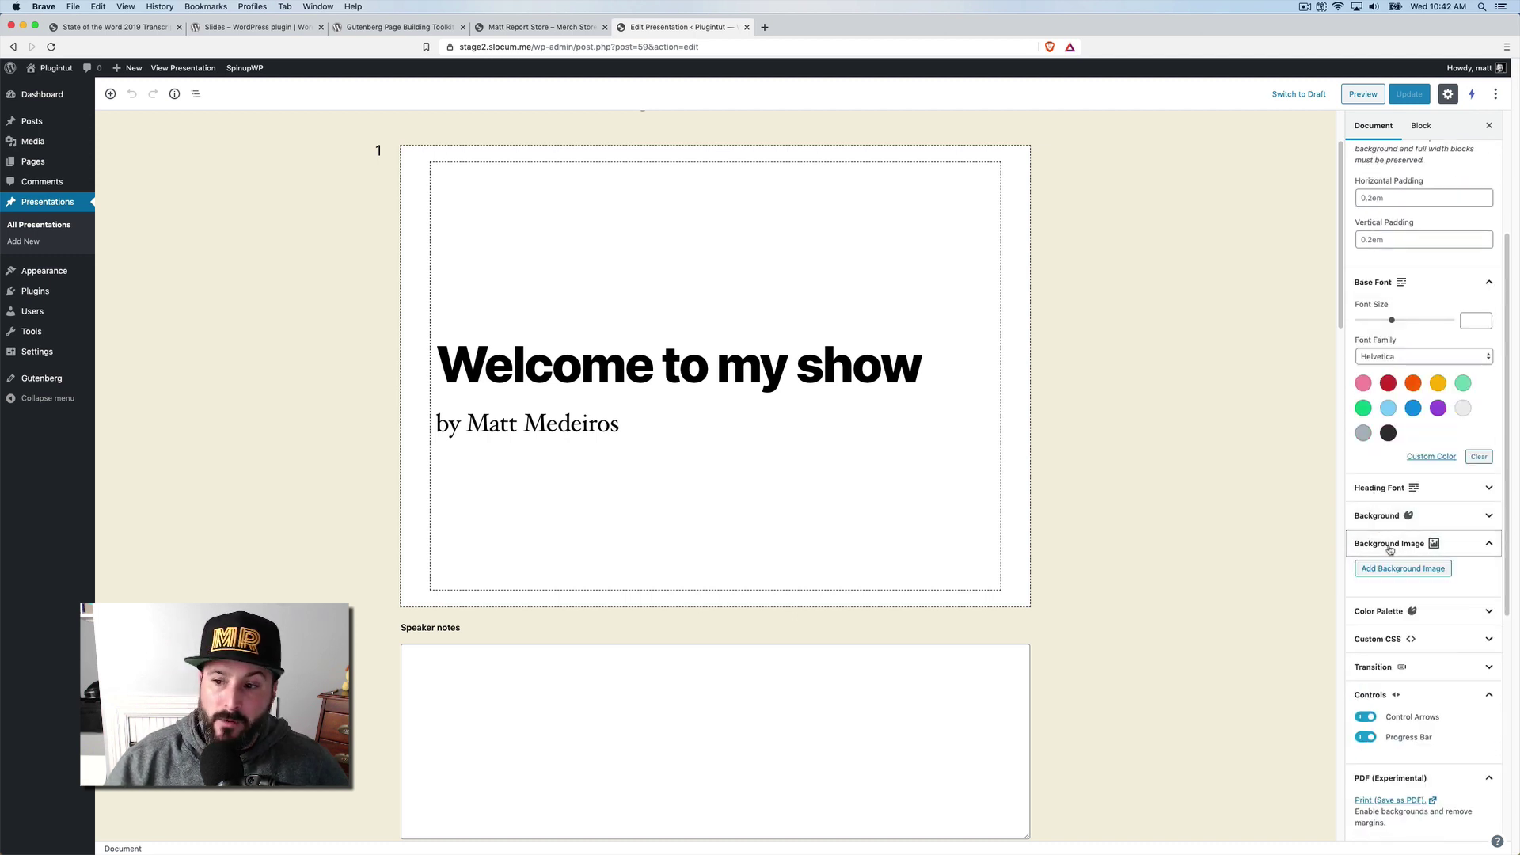
pyautogui.click(1389, 547)
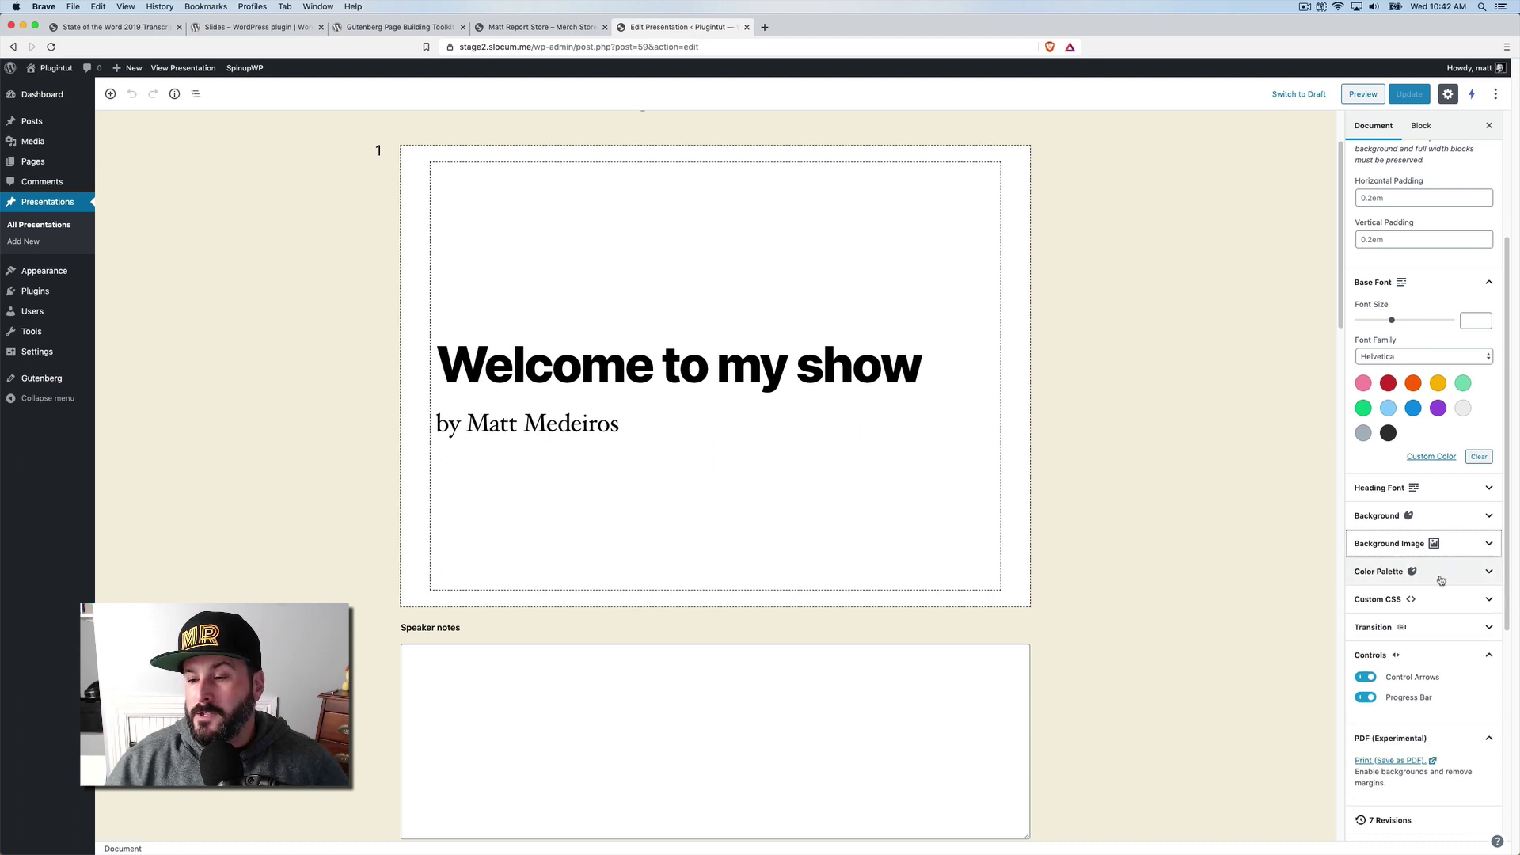
# Open the Transition panel and check Style and Speed, keeping Fade and Default.
pyautogui.click(1446, 627)
pyautogui.scroll(-5, 1441, 629)
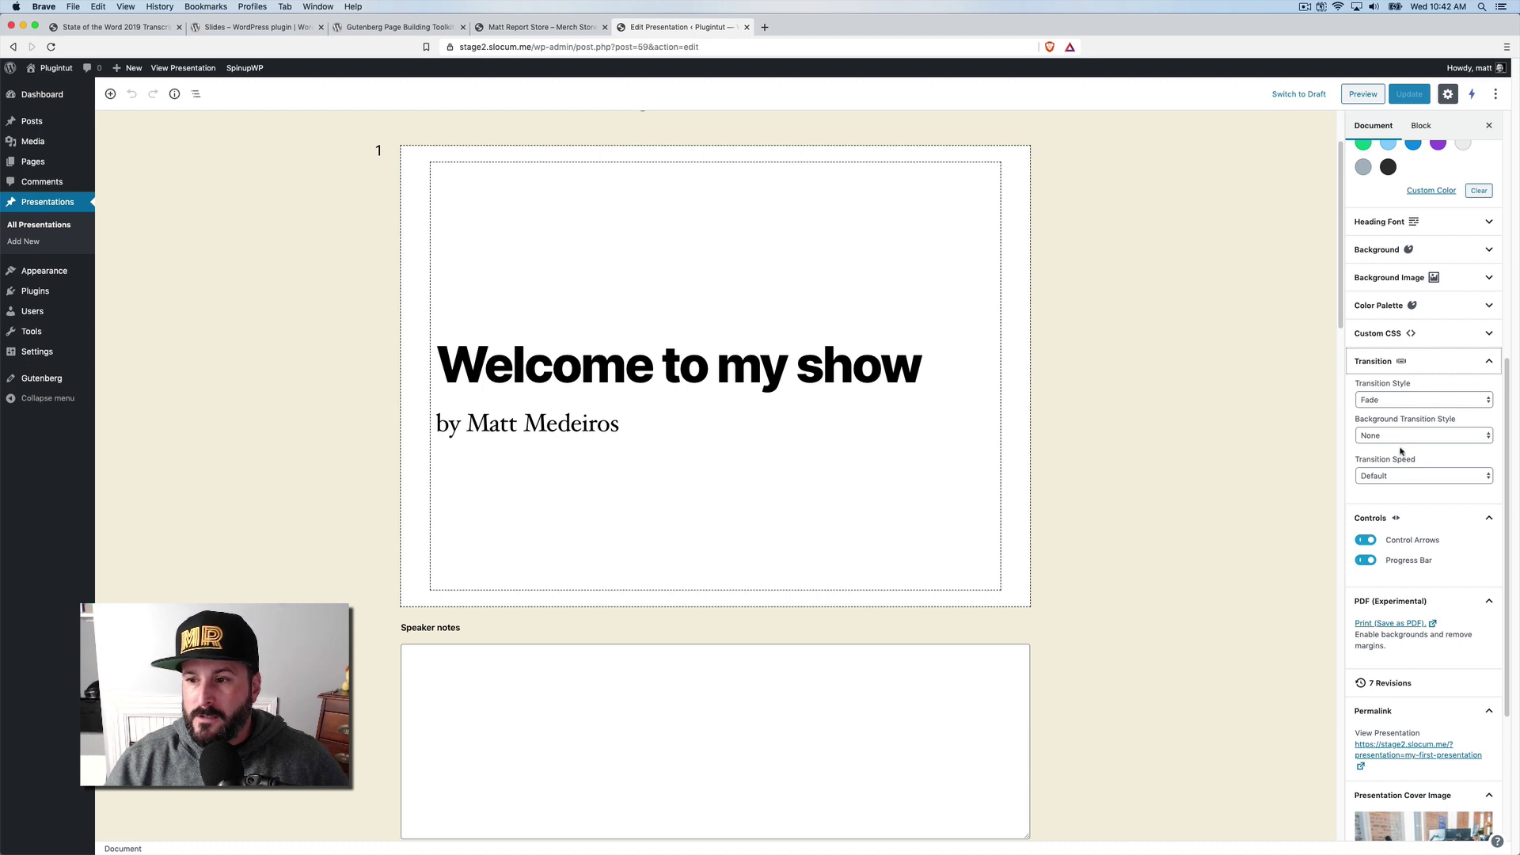
pyautogui.click(1394, 400)
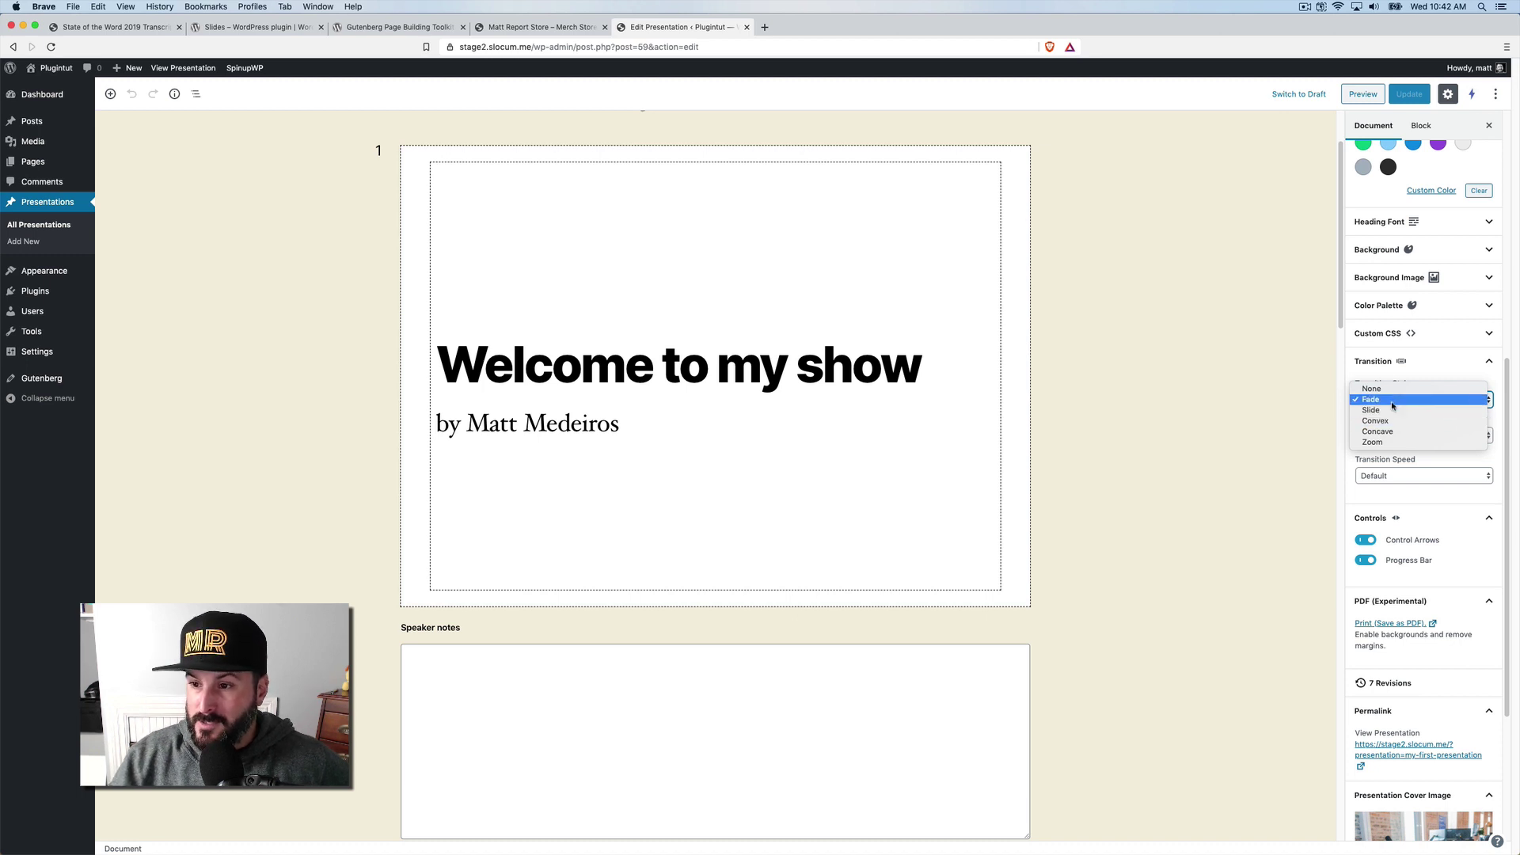
pyautogui.click(1316, 422)
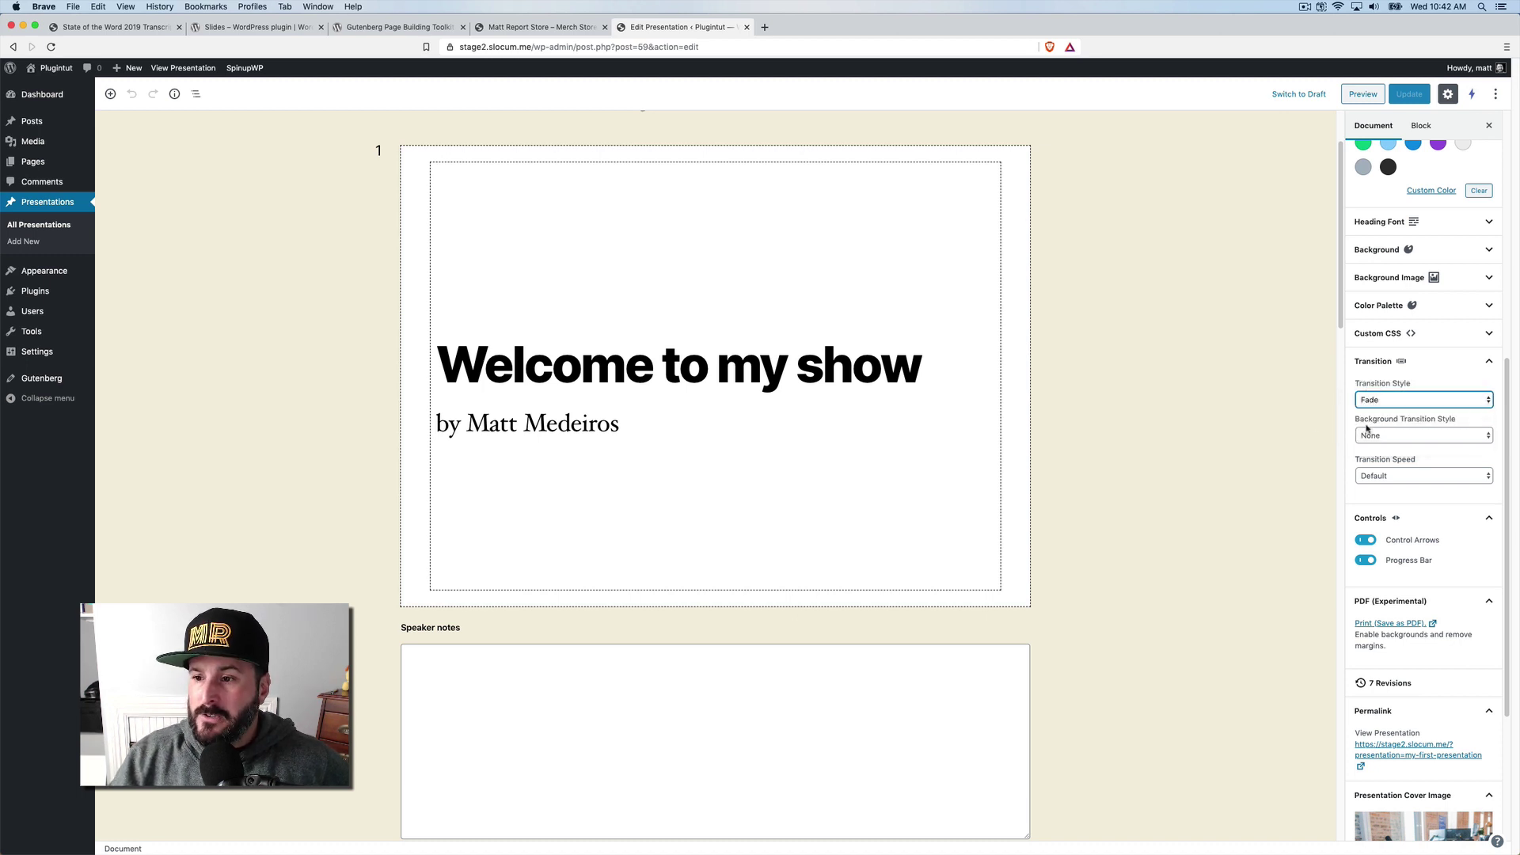
pyautogui.click(1393, 476)
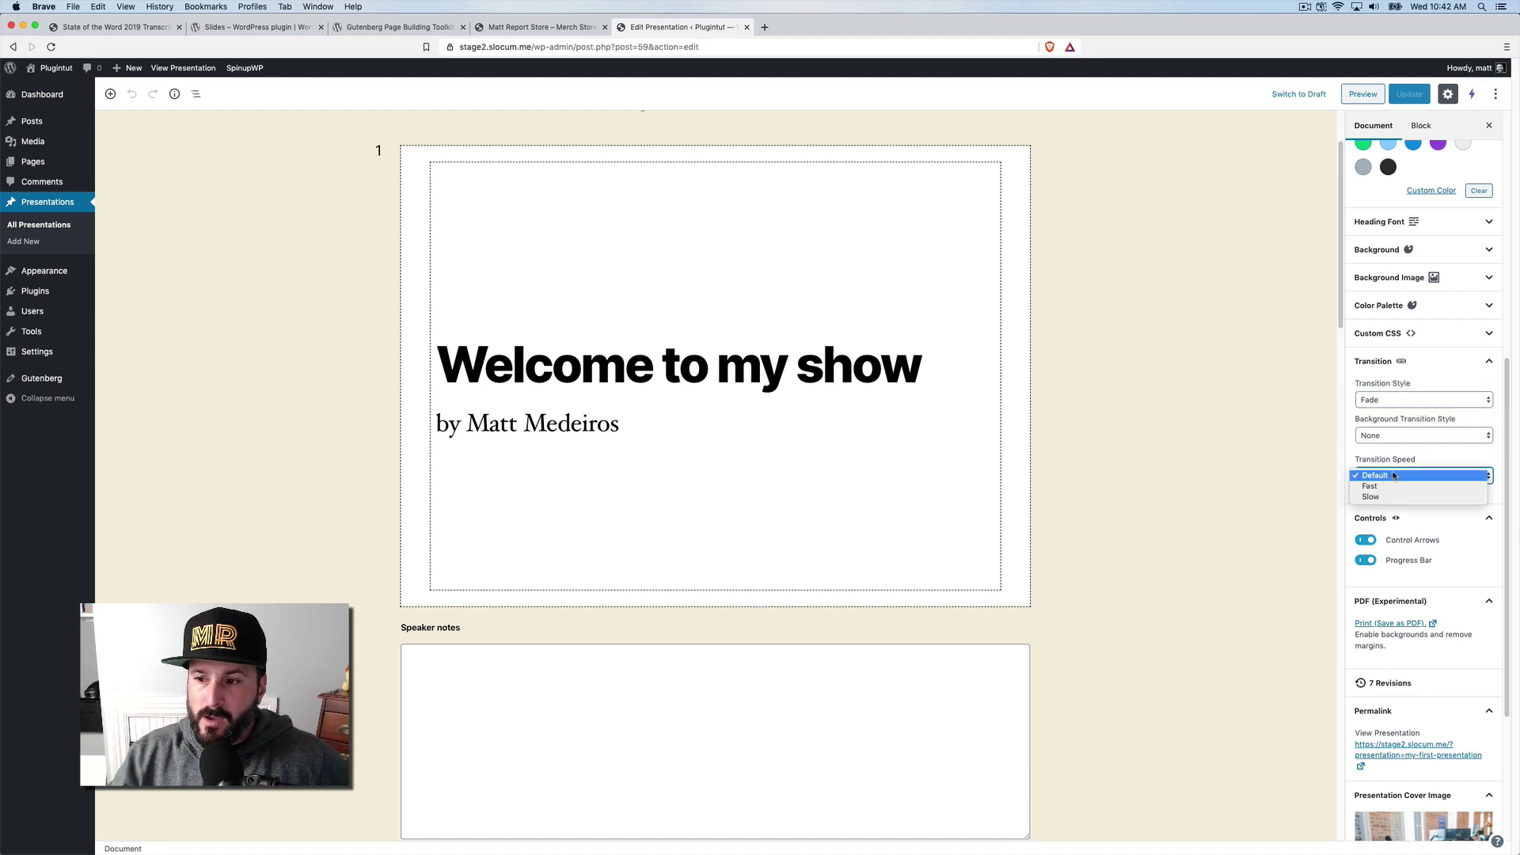
pyautogui.click(1398, 476)
pyautogui.click(1399, 480)
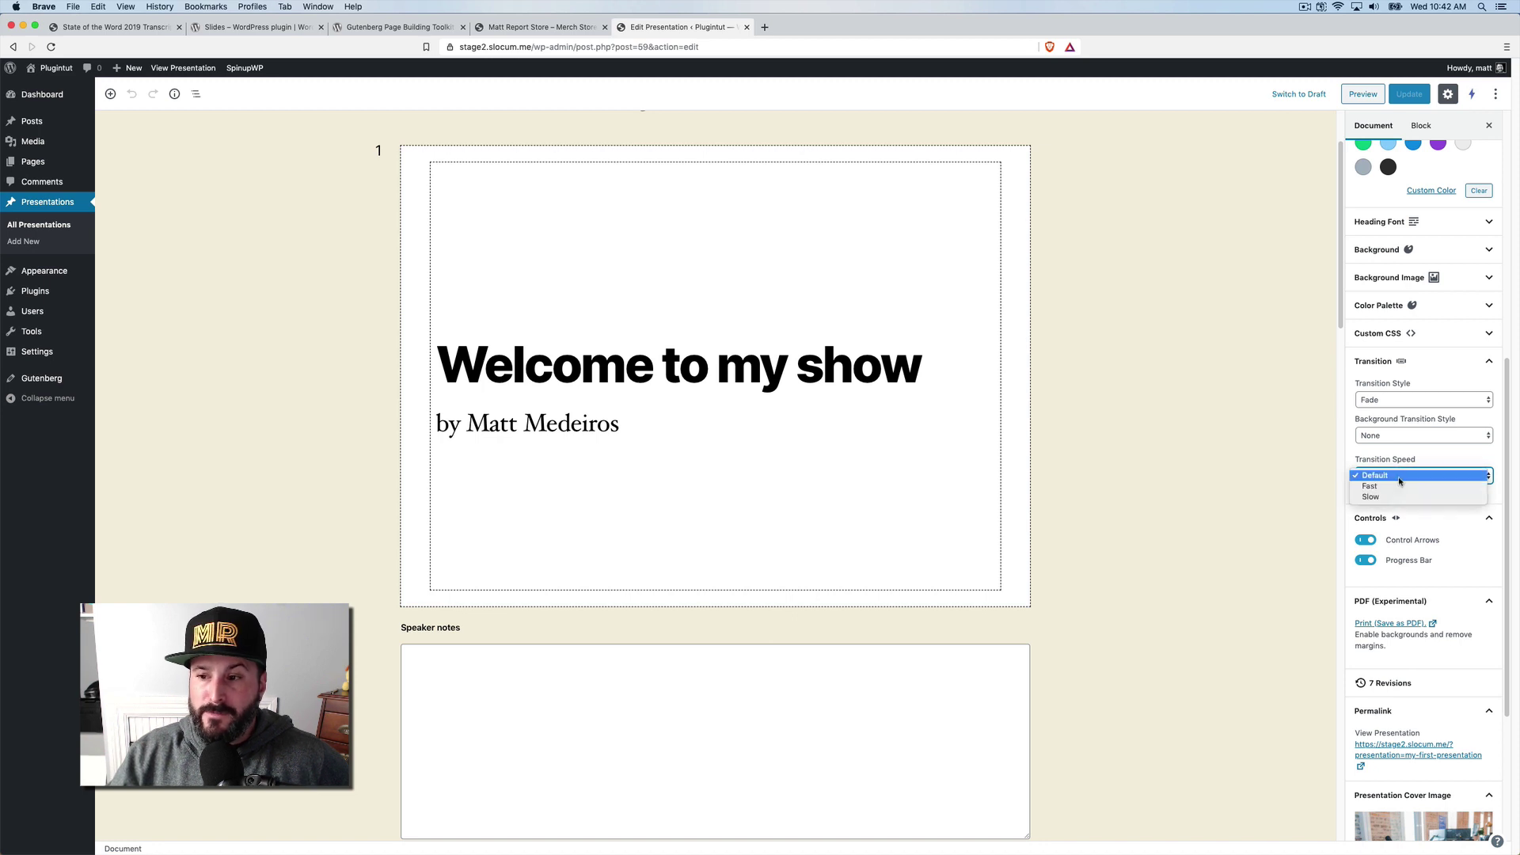
pyautogui.click(1399, 470)
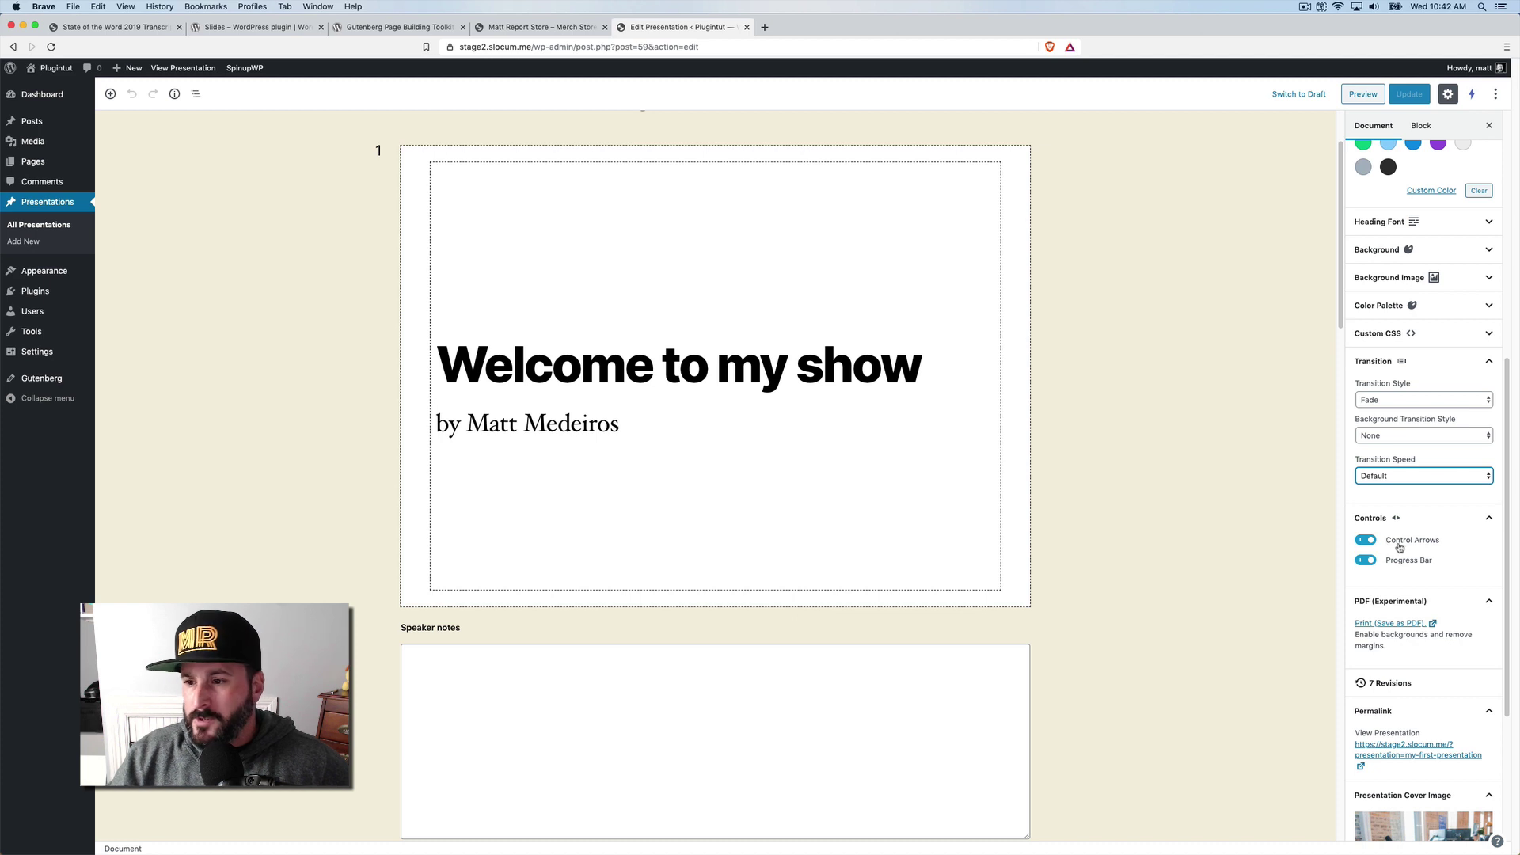
pyautogui.scroll(-3, 1377, 546)
pyautogui.scroll(4, 1375, 544)
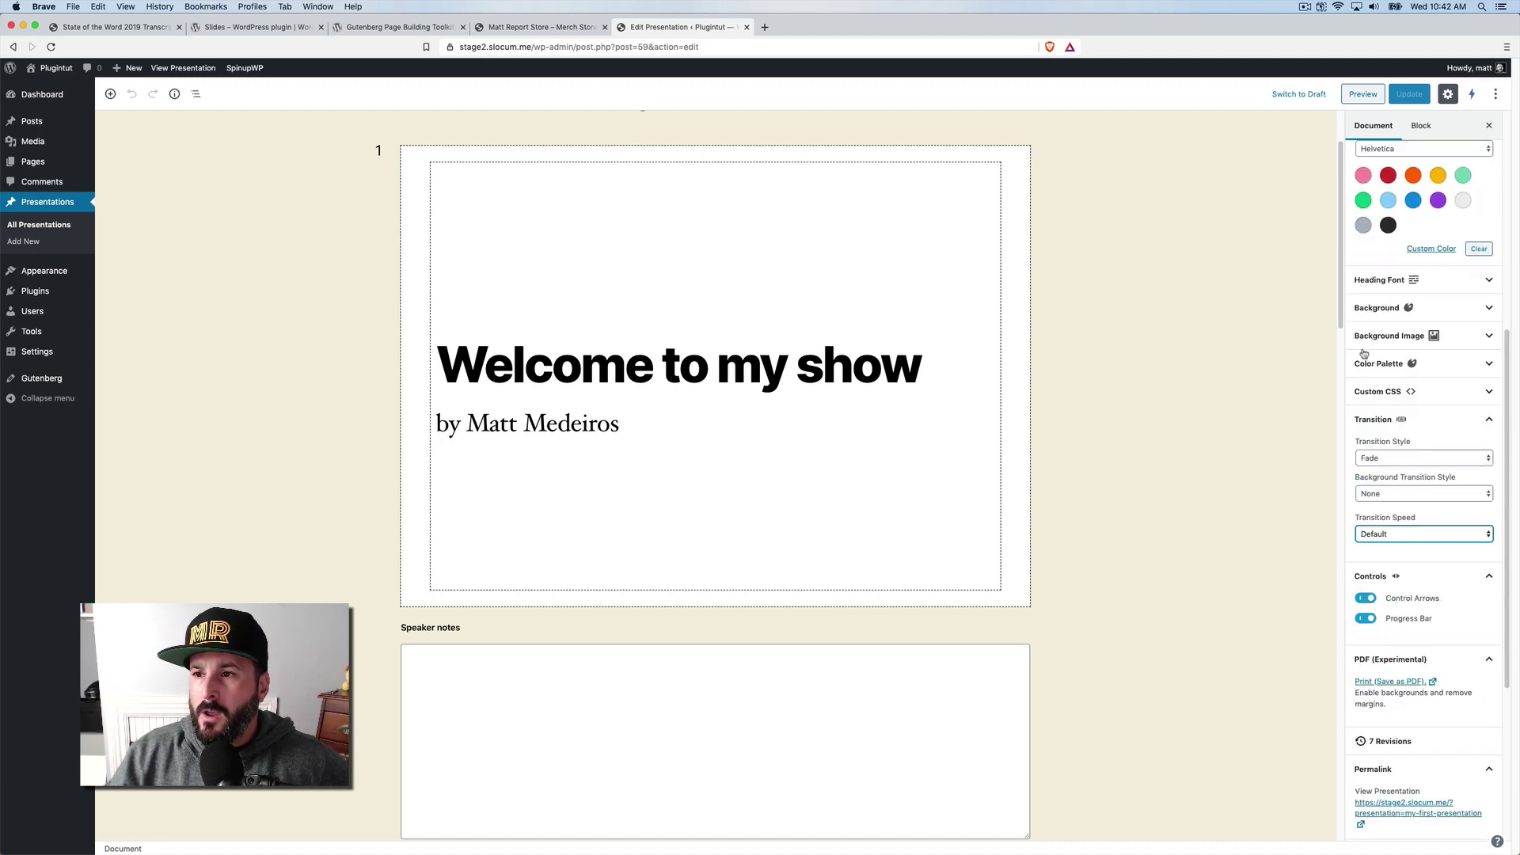
# Move the Welcome to my show heading below the byline and back above it.
pyautogui.click(724, 359)
pyautogui.click(601, 440)
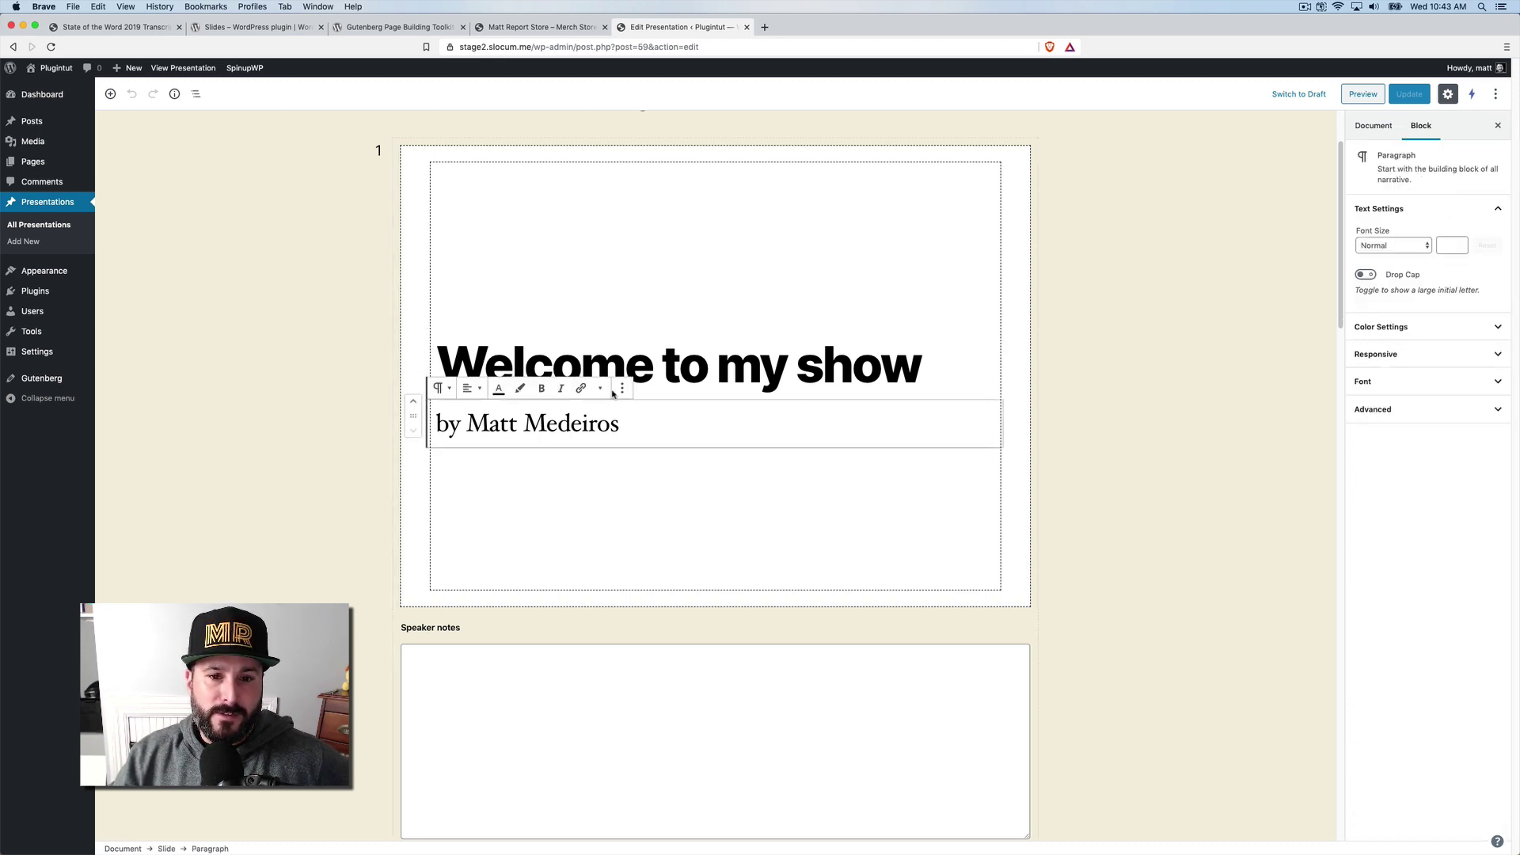
pyautogui.click(625, 366)
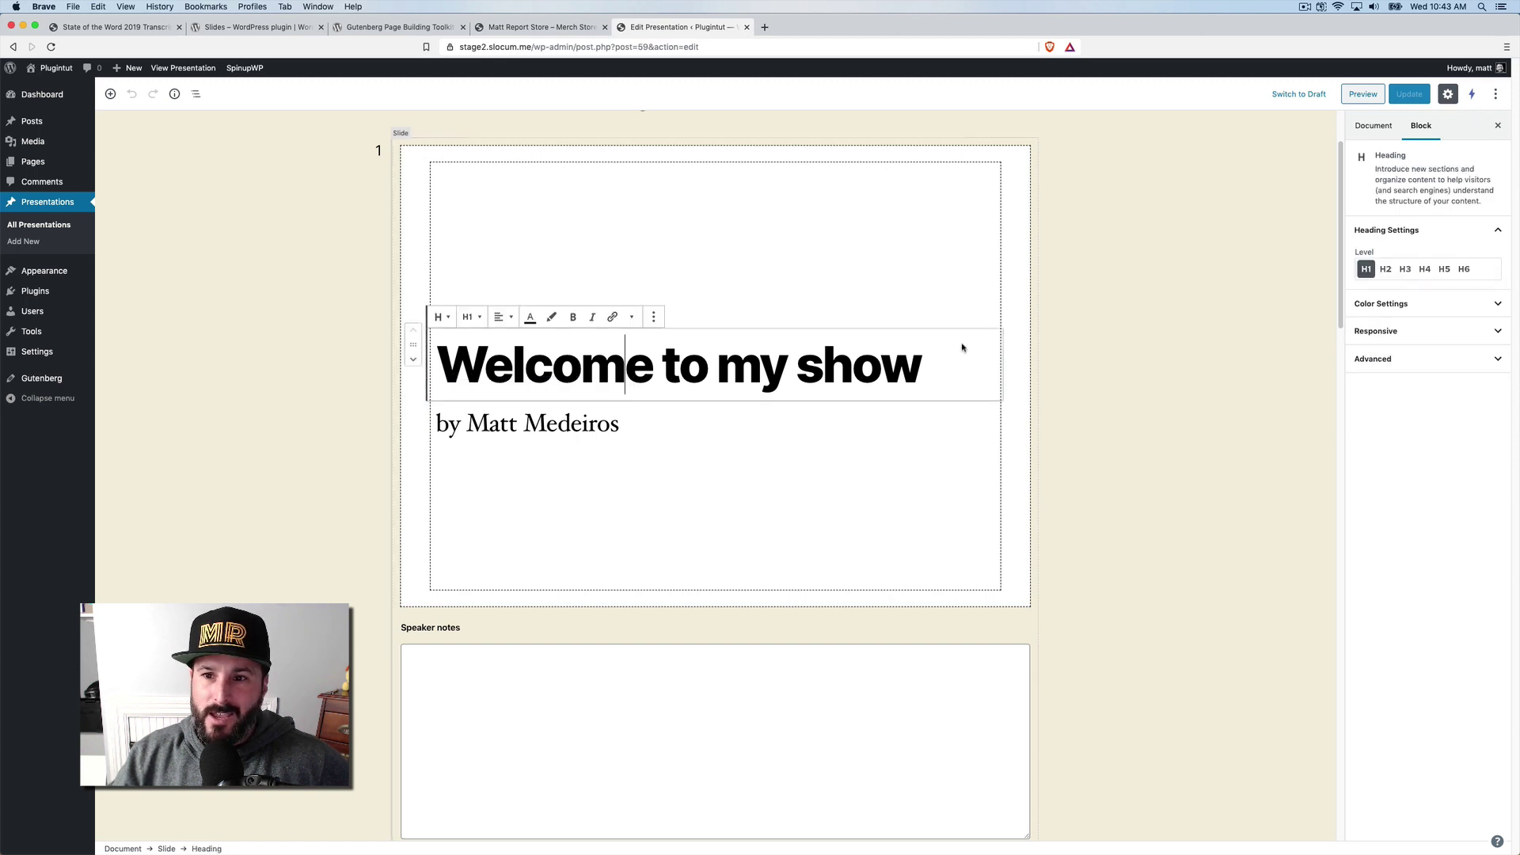
pyautogui.click(729, 405)
pyautogui.click(738, 372)
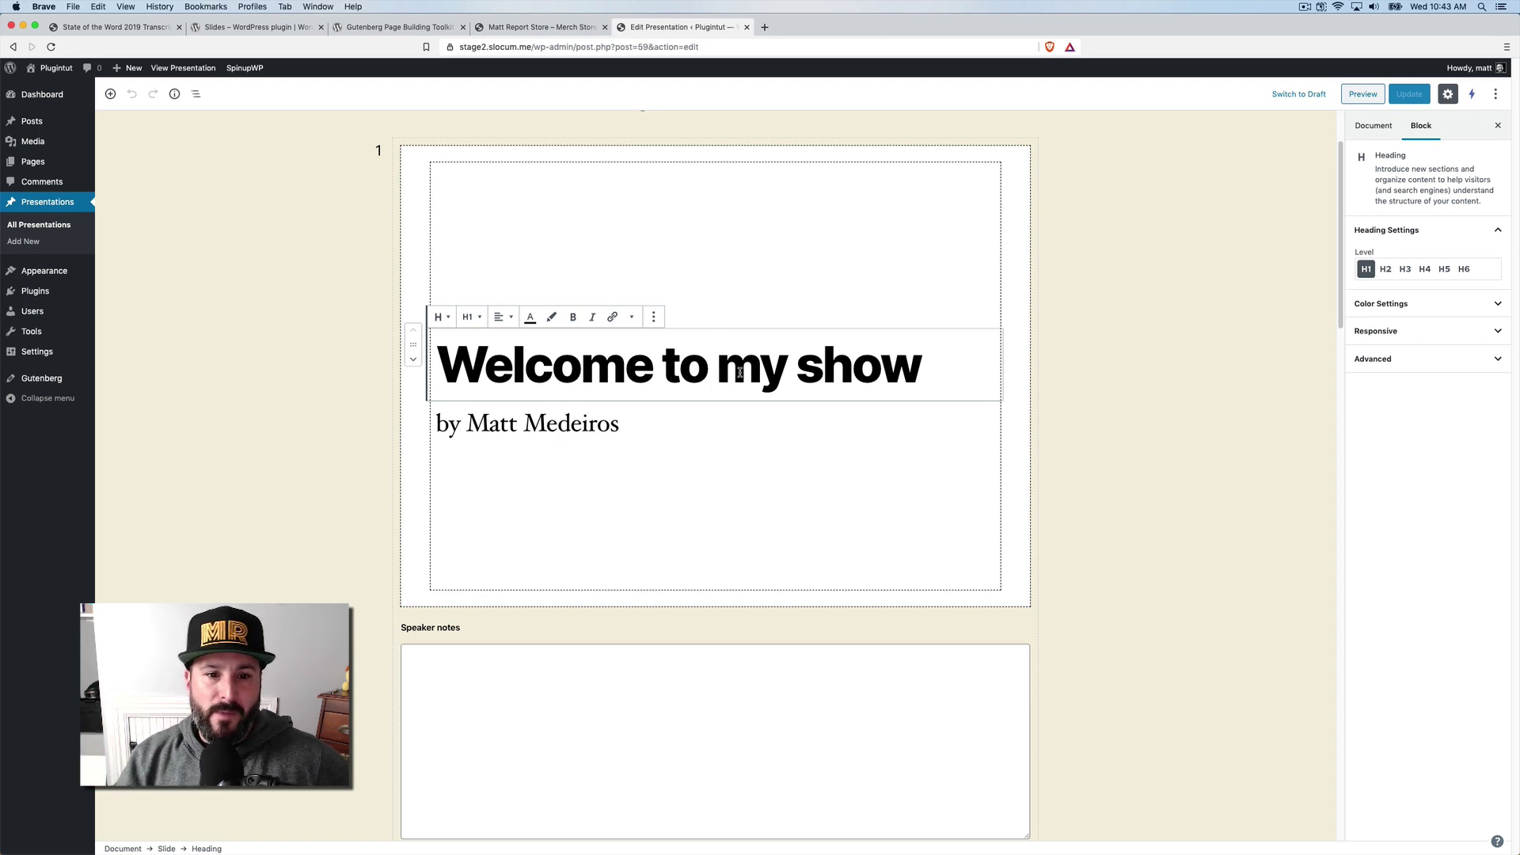
pyautogui.click(413, 360)
pyautogui.click(413, 361)
# Select the first slide and its heading, then click into the slide's speaker notes.
pyautogui.click(414, 329)
pyautogui.click(808, 302)
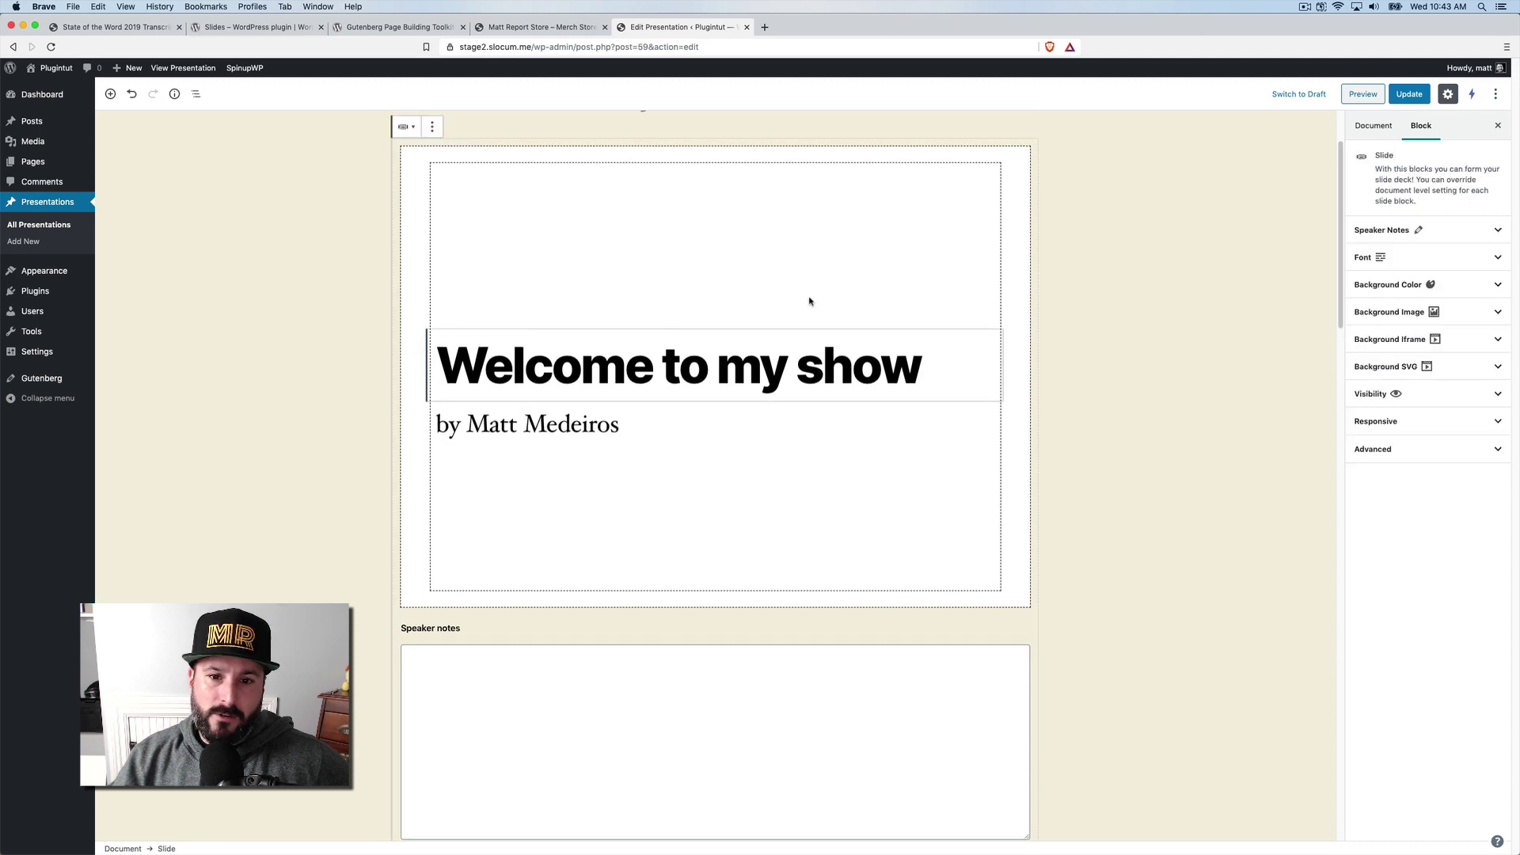
pyautogui.click(671, 371)
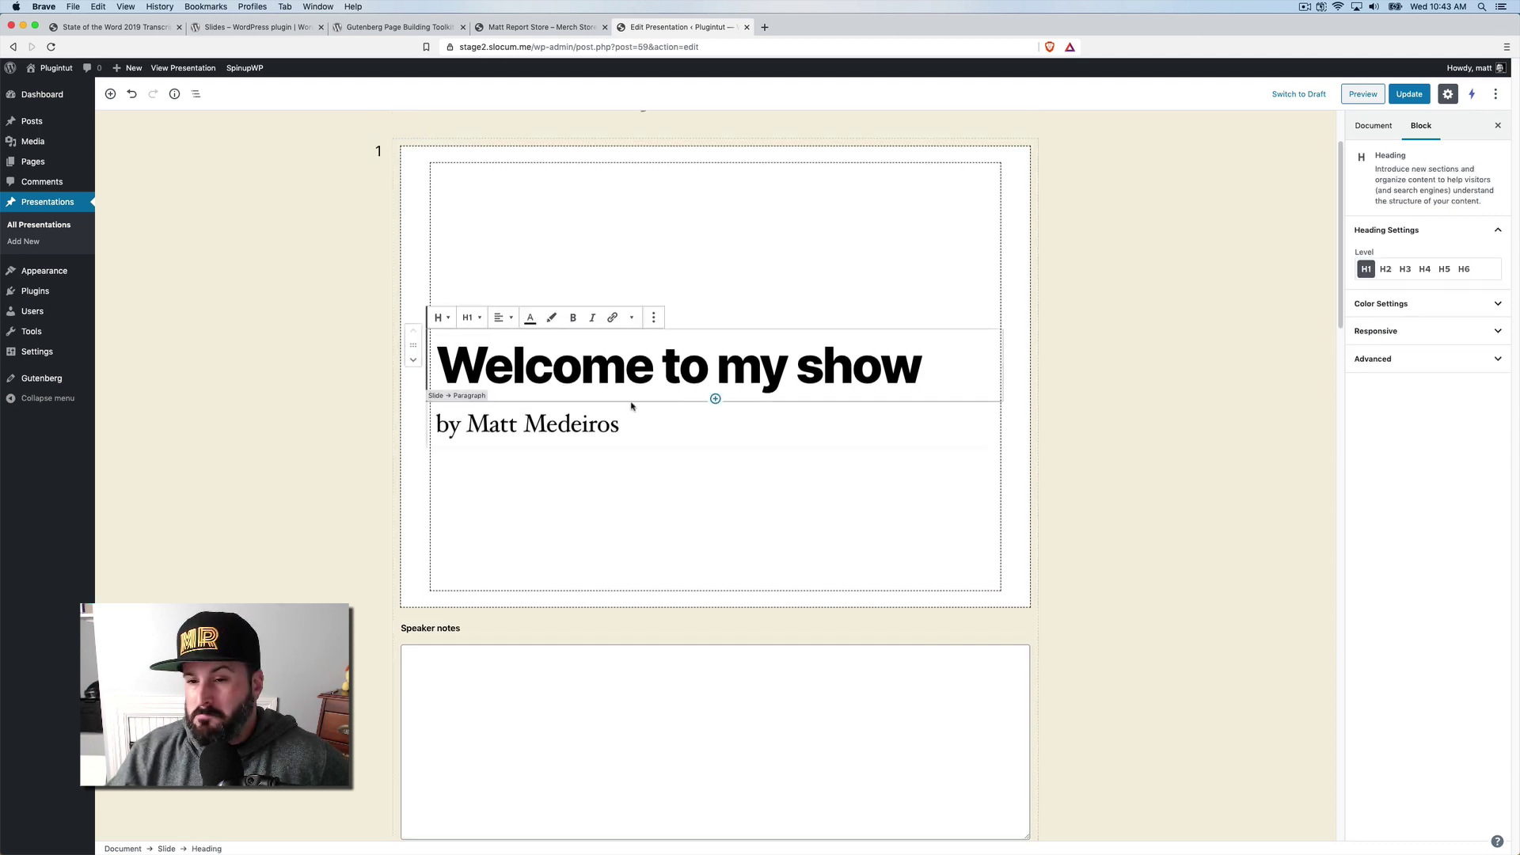
pyautogui.scroll(-5, 634, 401)
pyautogui.click(563, 399)
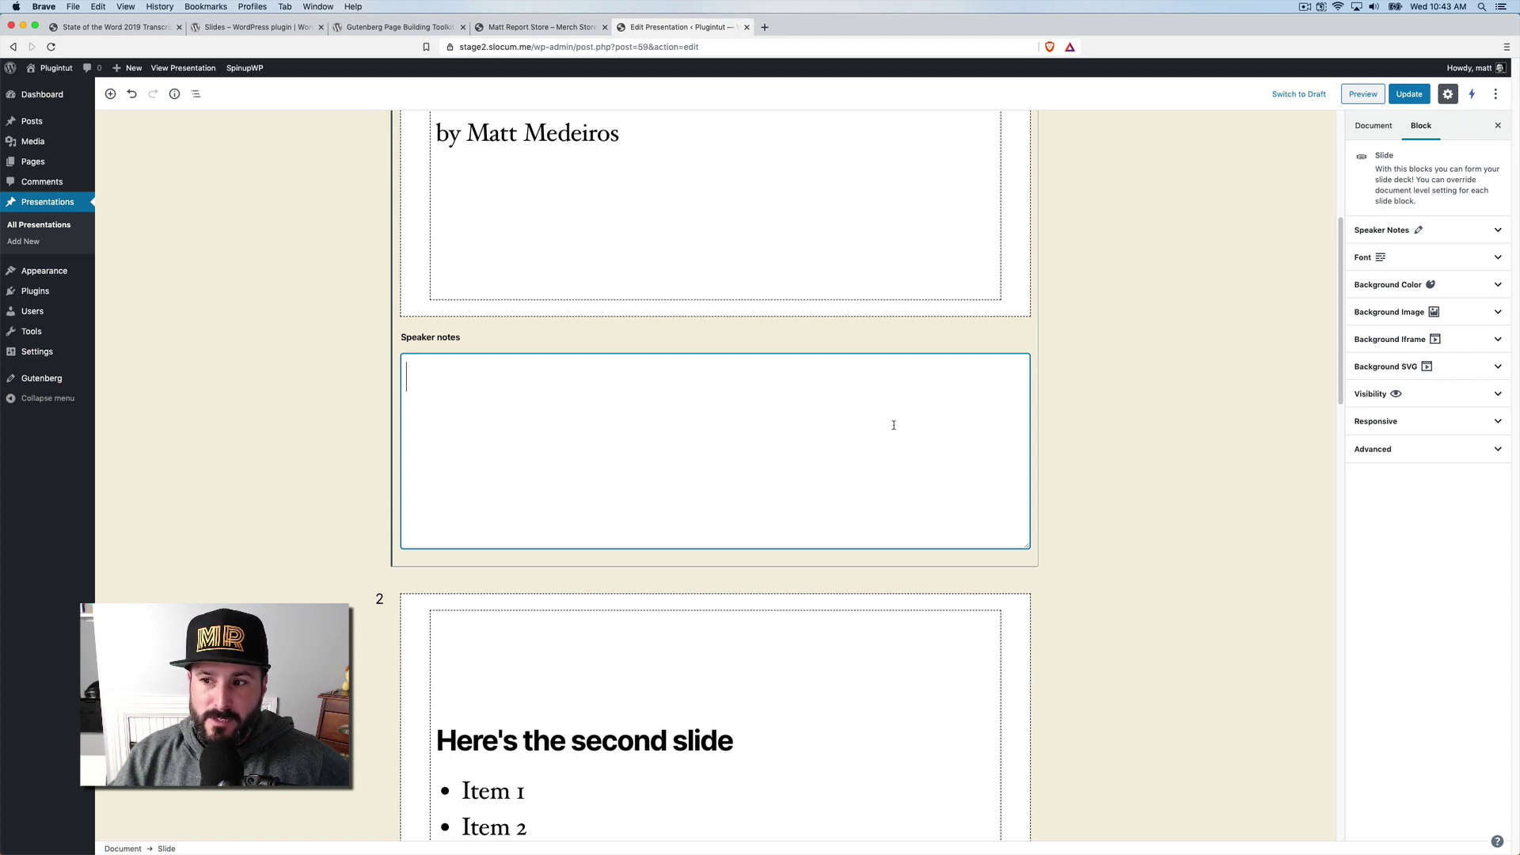
pyautogui.scroll(3, 895, 423)
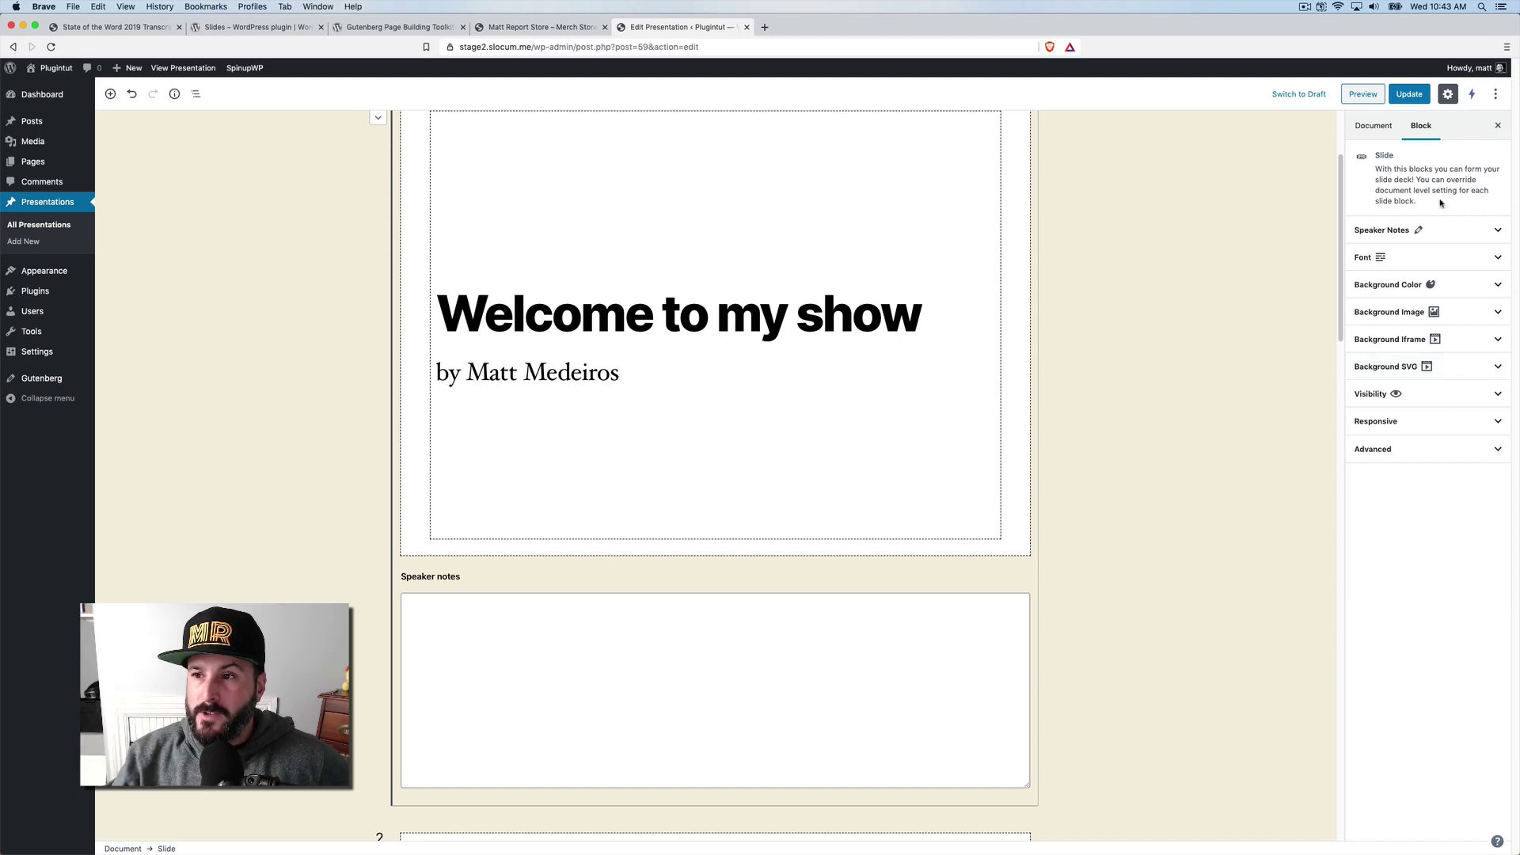
# Show the first slide's Block settings and expand then collapse its font colour options.
pyautogui.click(1374, 126)
pyautogui.click(1421, 127)
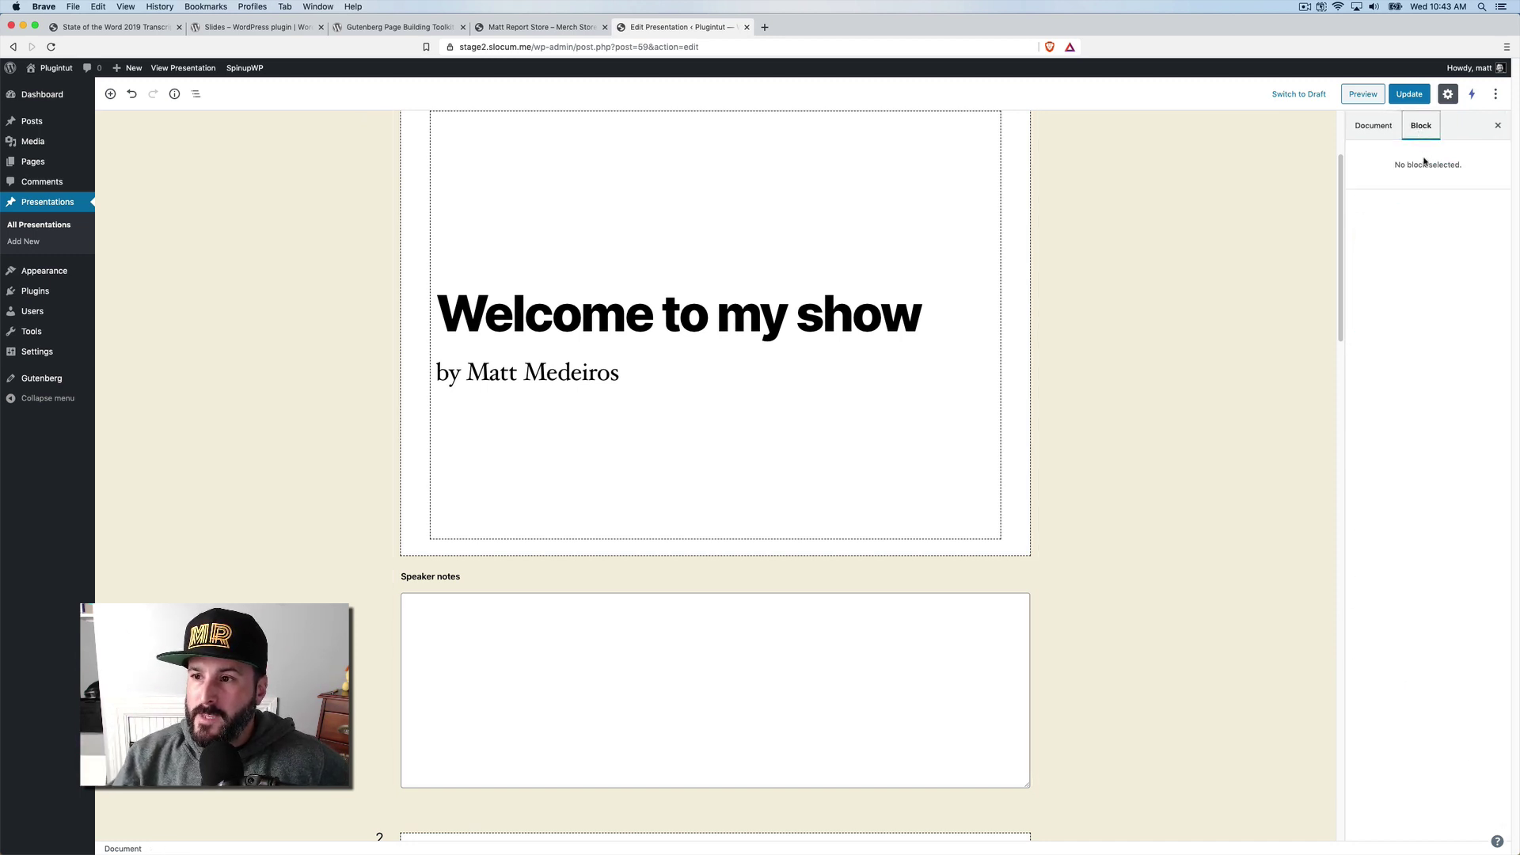
pyautogui.click(743, 253)
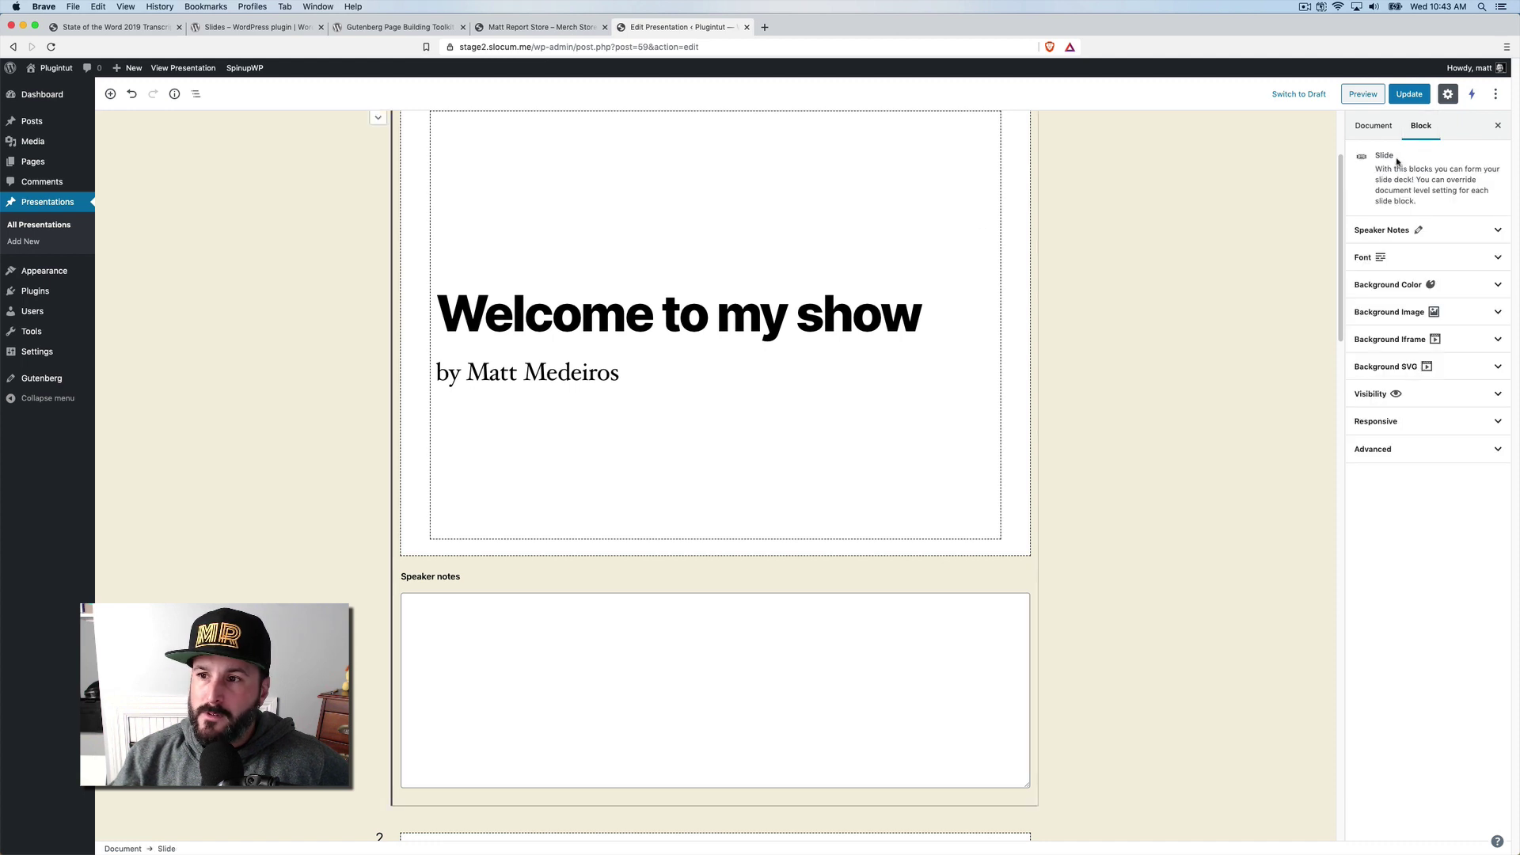
pyautogui.click(1442, 259)
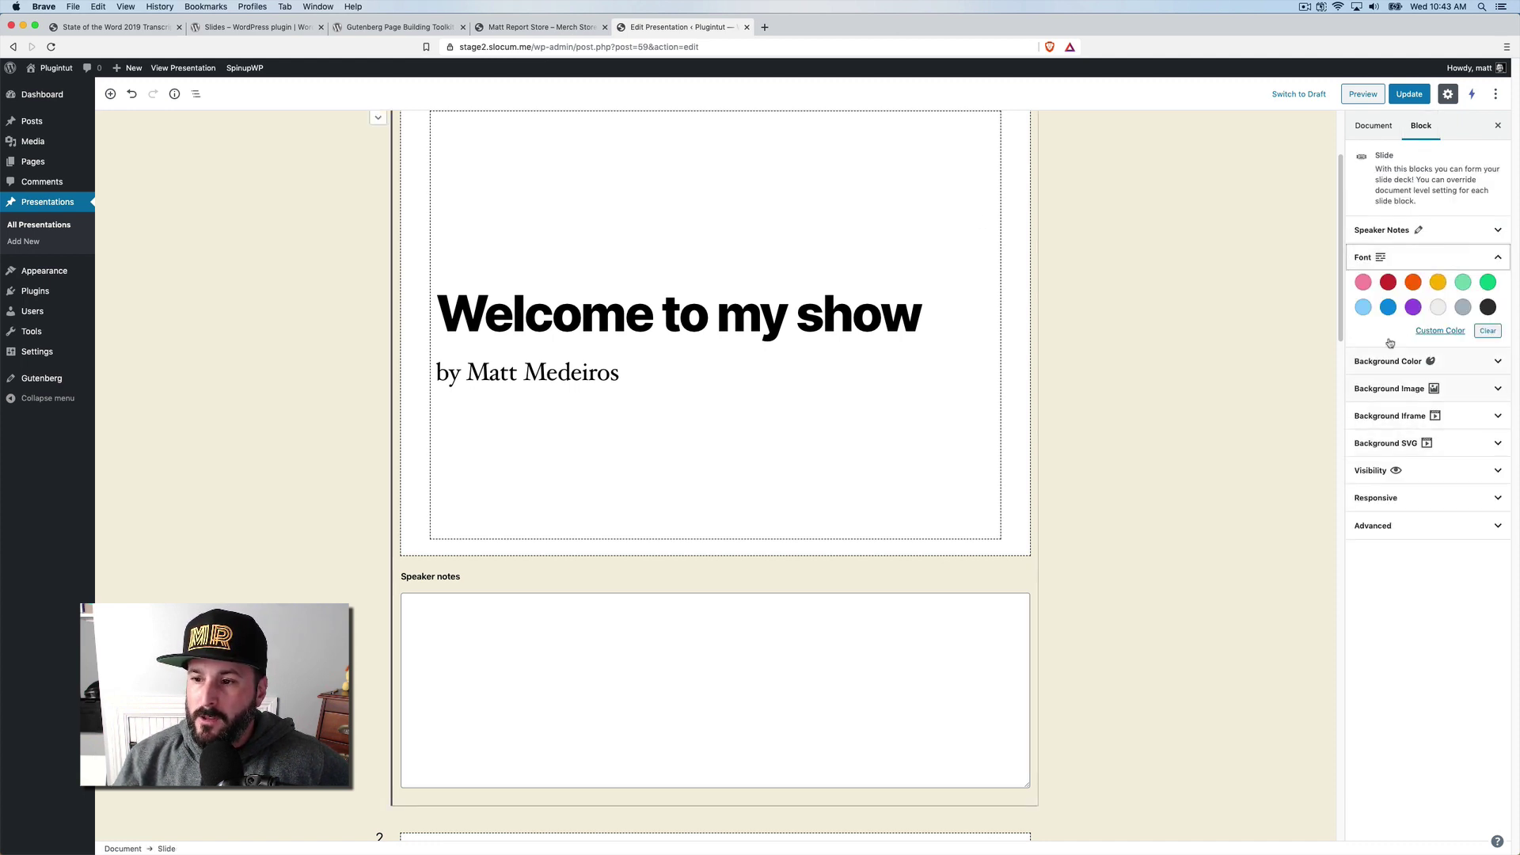
pyautogui.click(1393, 257)
pyautogui.scroll(-6, 831, 319)
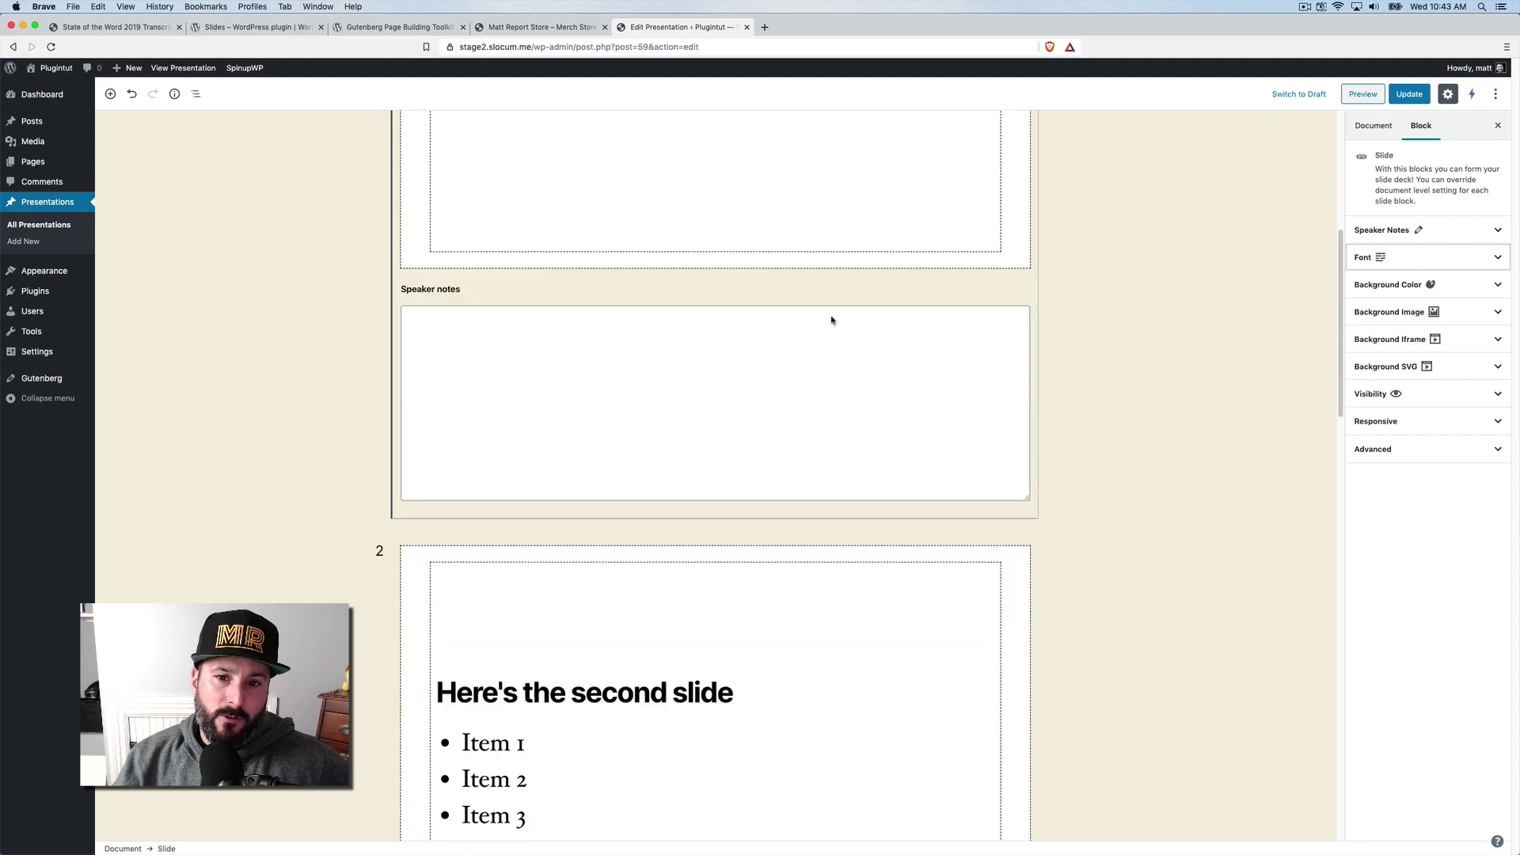
pyautogui.scroll(-2, 830, 319)
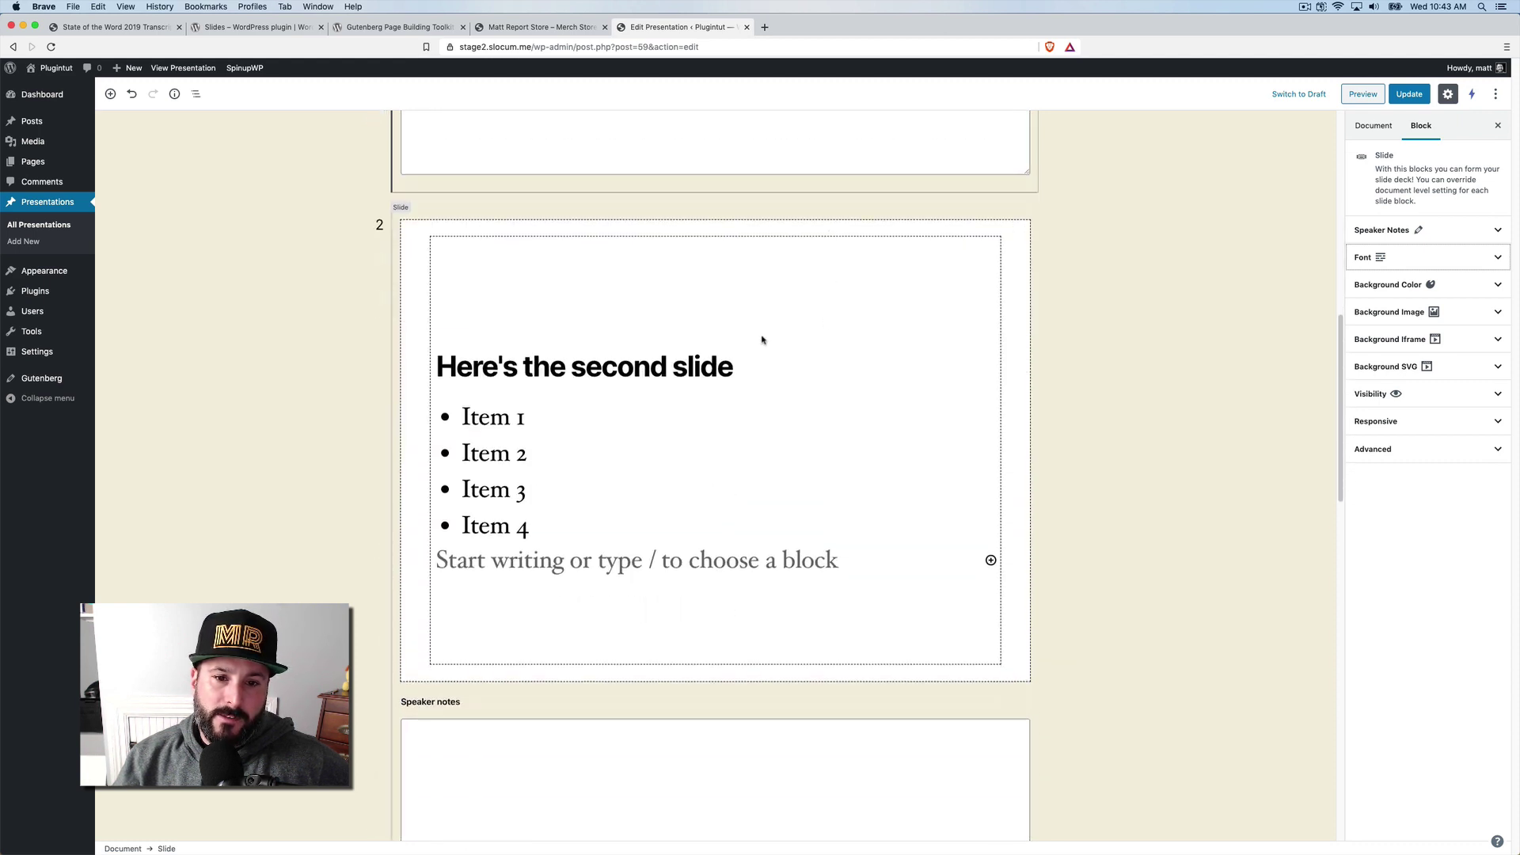
pyautogui.click(624, 449)
pyautogui.scroll(-1, 624, 449)
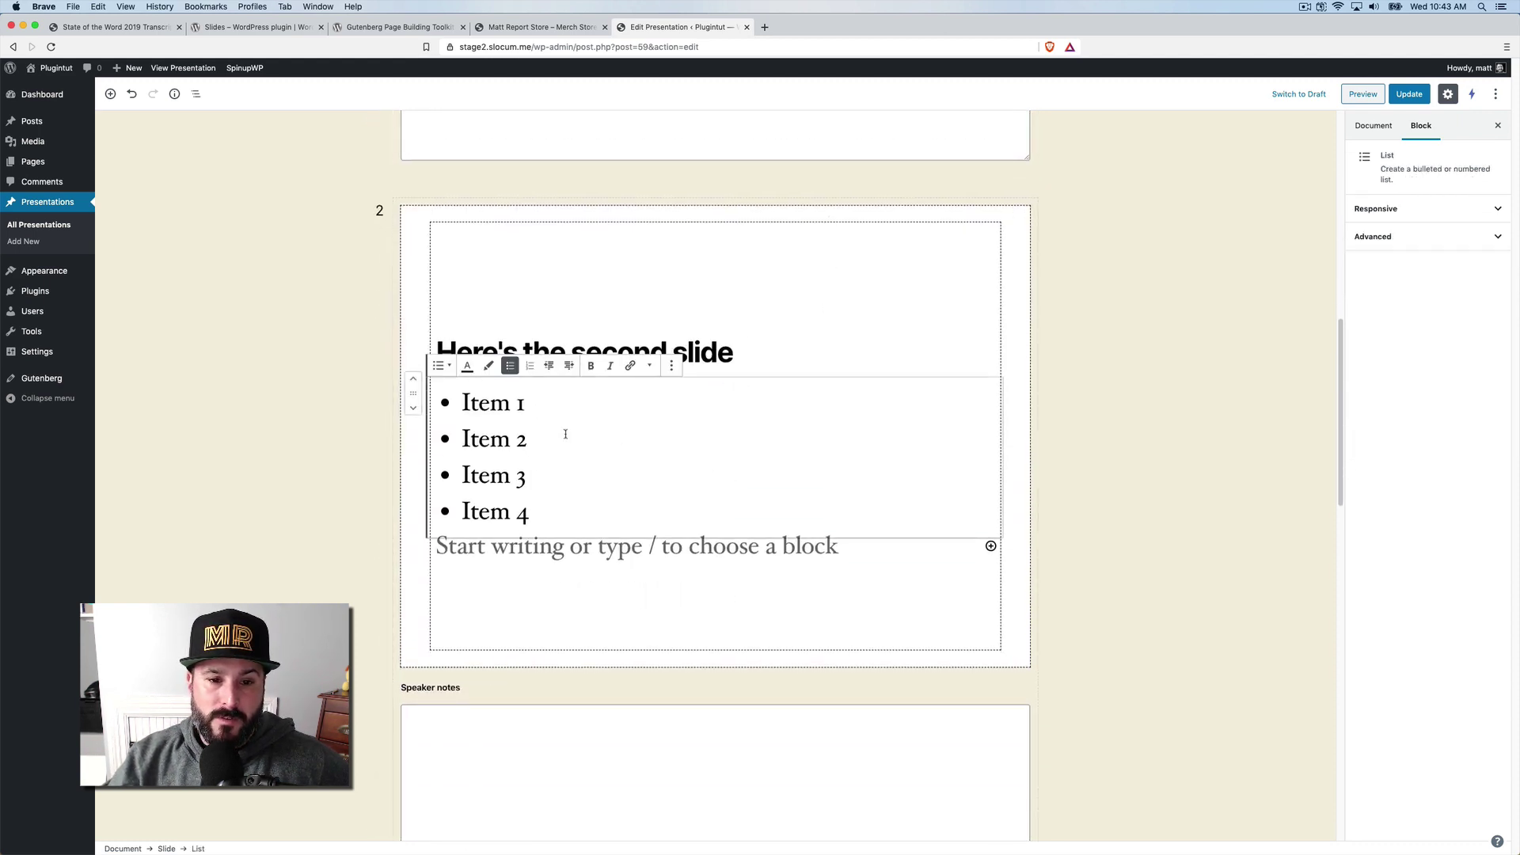
pyautogui.scroll(-2, 558, 432)
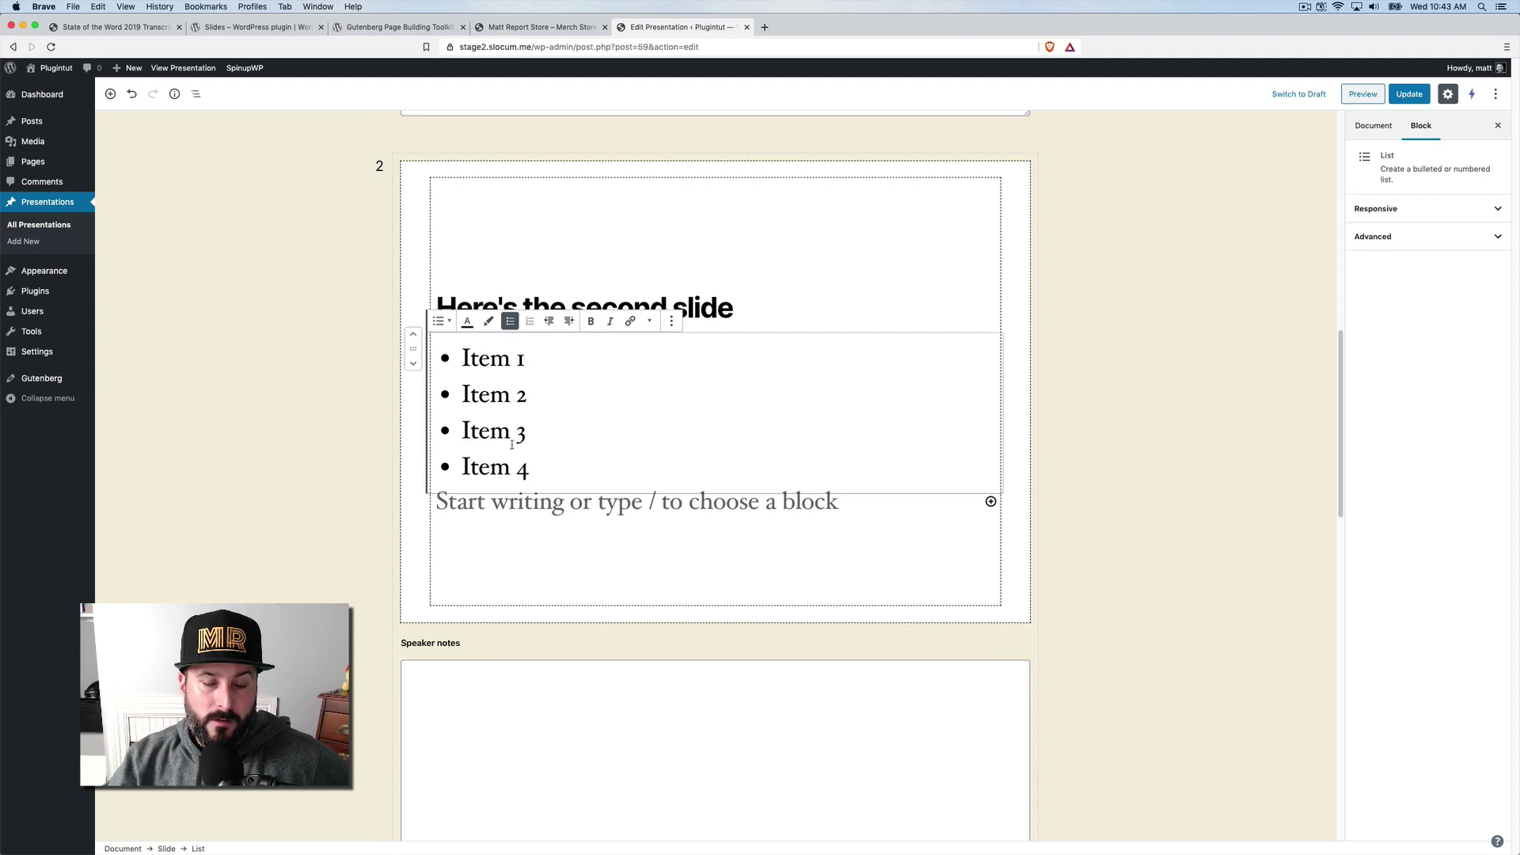
pyautogui.click(664, 525)
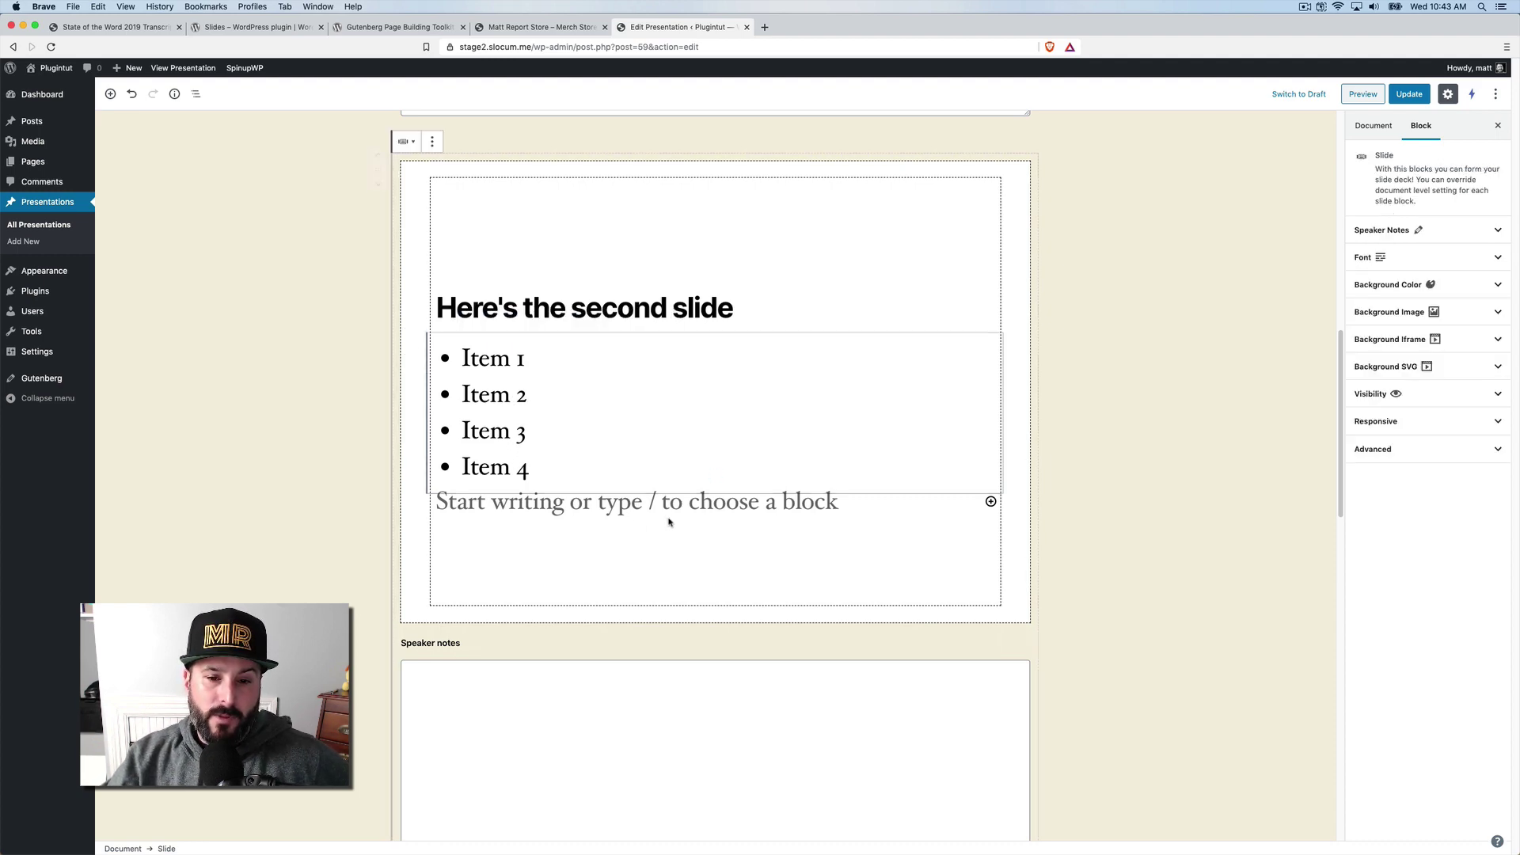
pyautogui.scroll(-10, 569, 446)
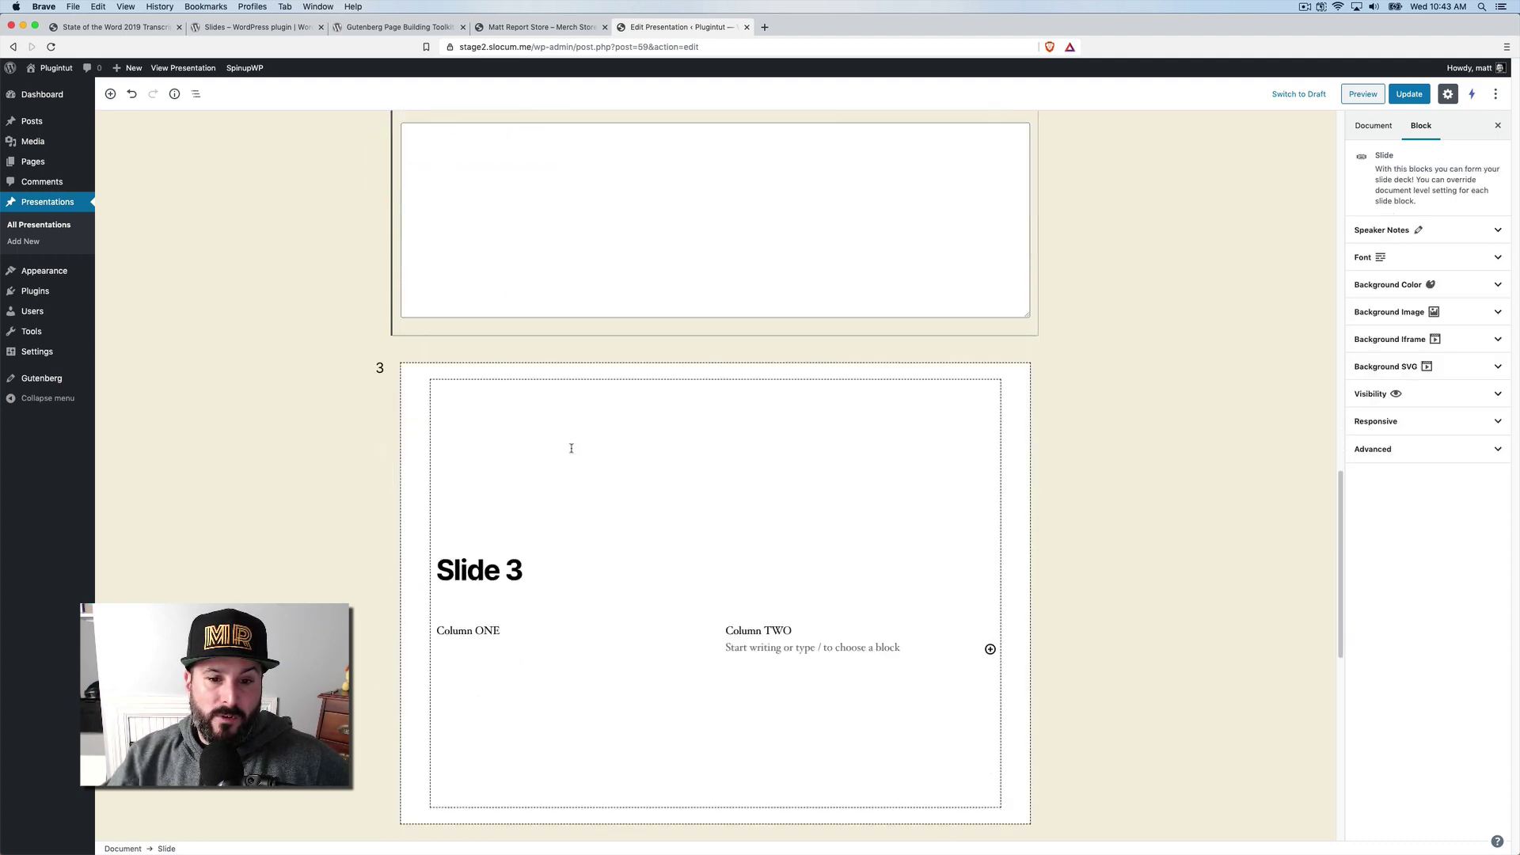
pyautogui.scroll(-3, 571, 448)
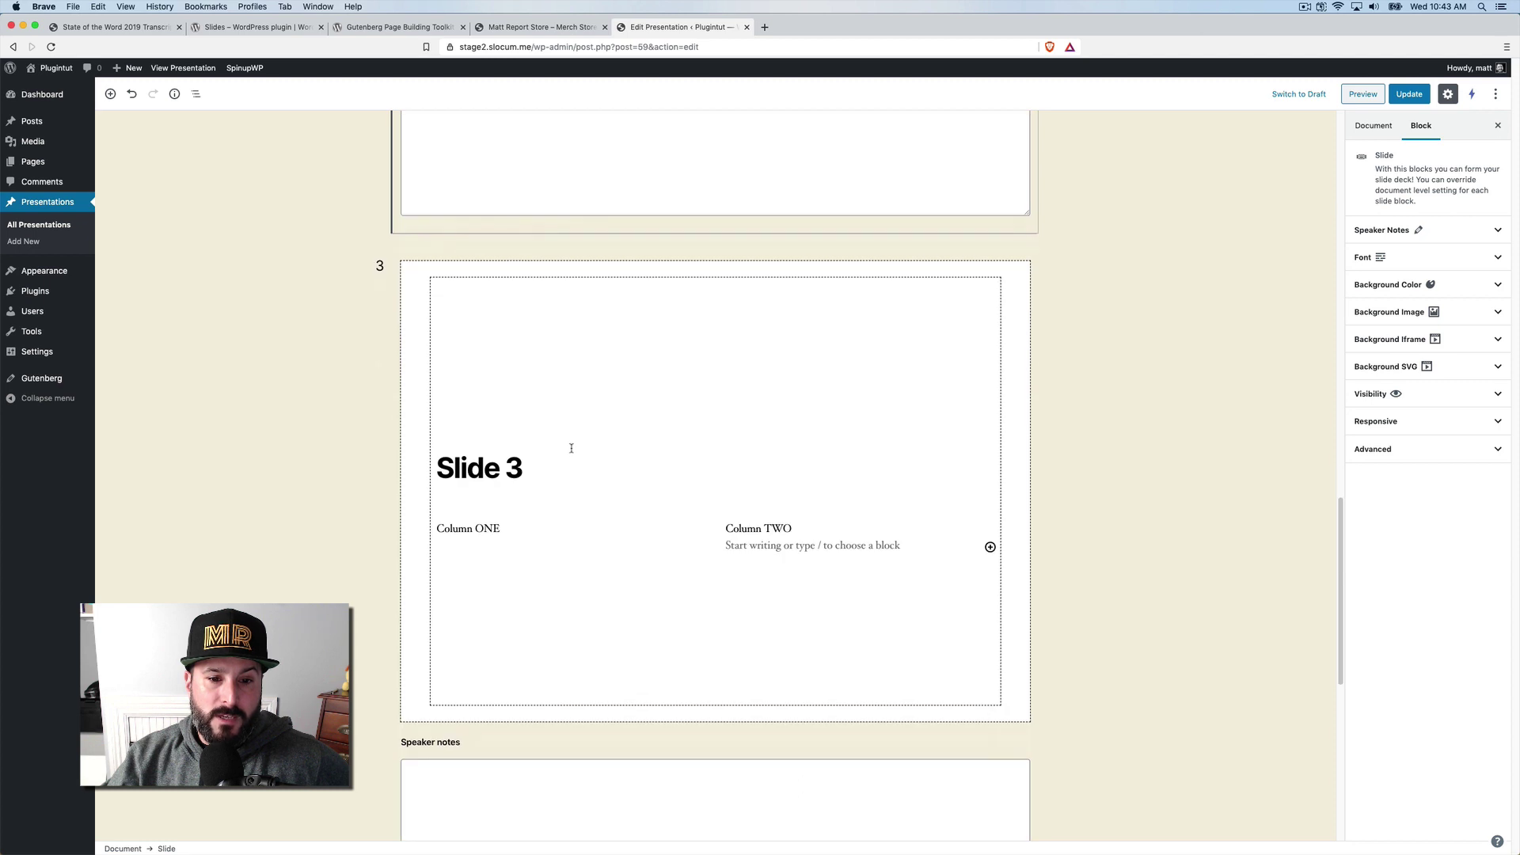
pyautogui.click(515, 542)
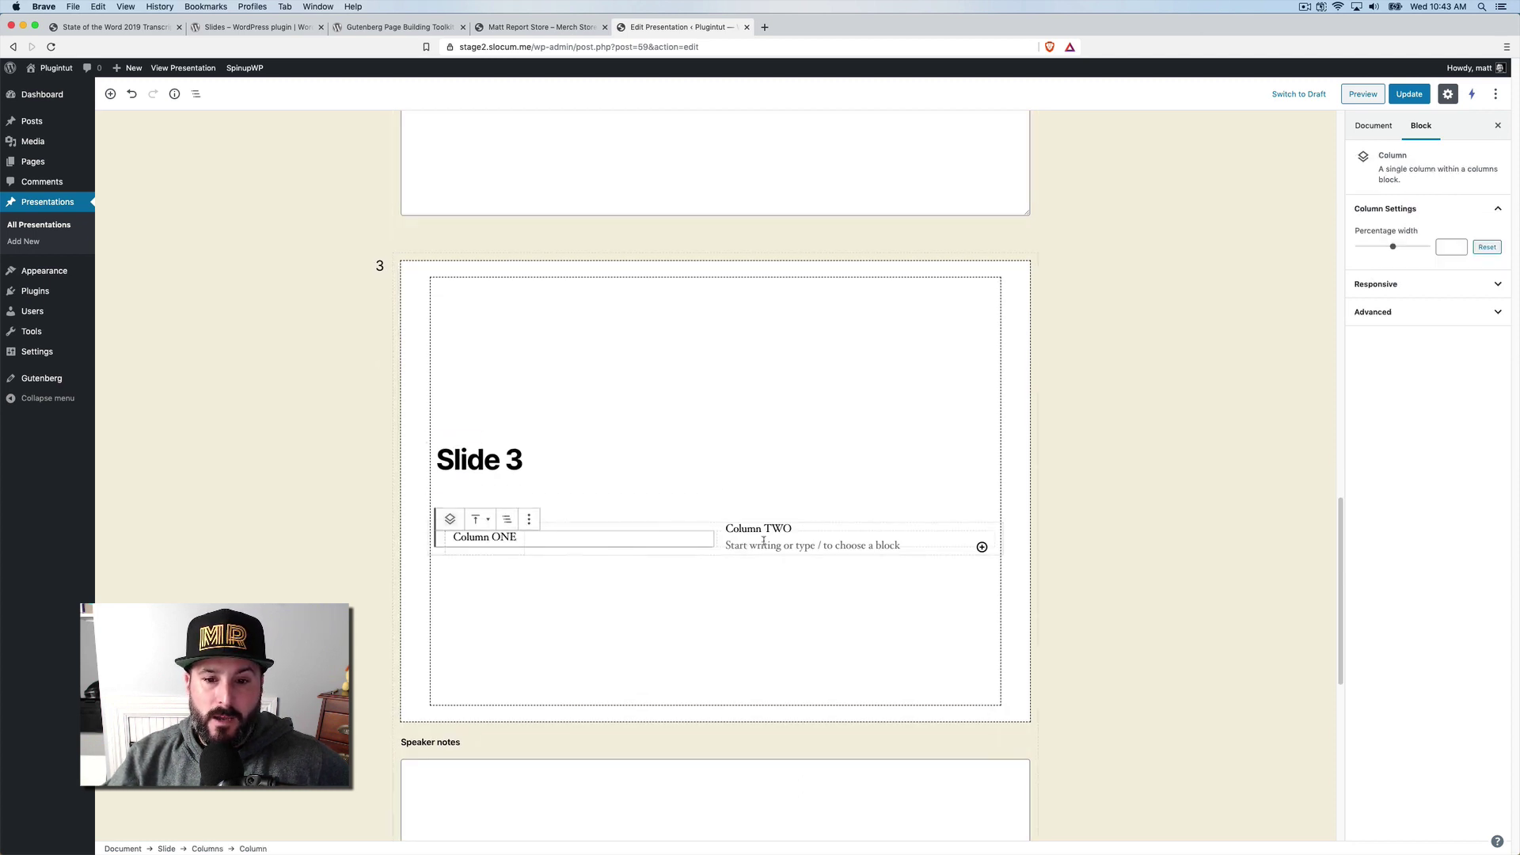
pyautogui.click(699, 551)
pyautogui.click(650, 545)
pyautogui.click(649, 545)
pyautogui.click(758, 547)
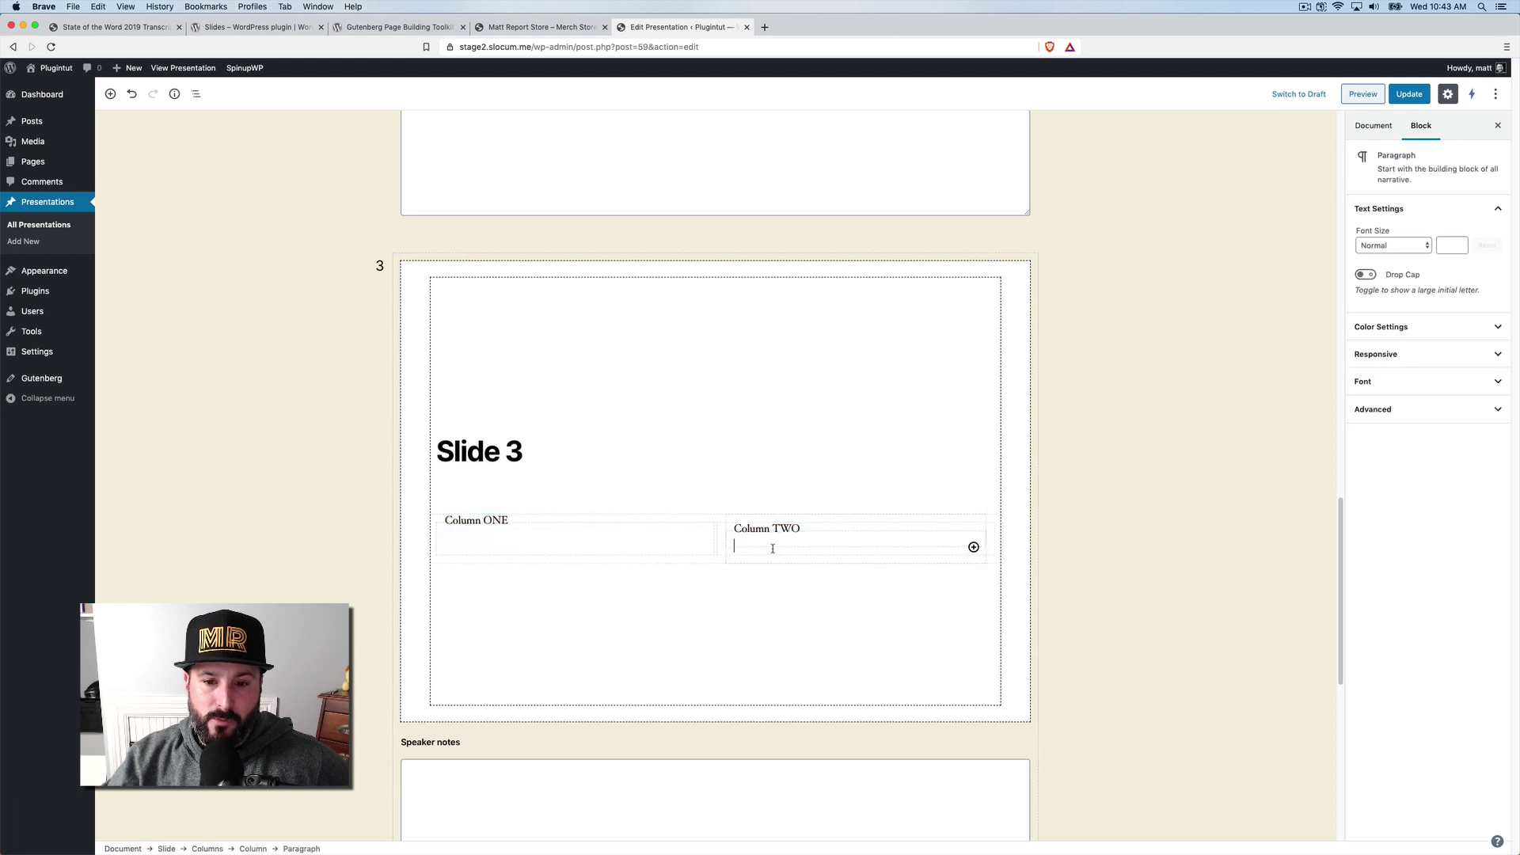
pyautogui.click(678, 549)
pyautogui.click(678, 549)
pyautogui.click(757, 546)
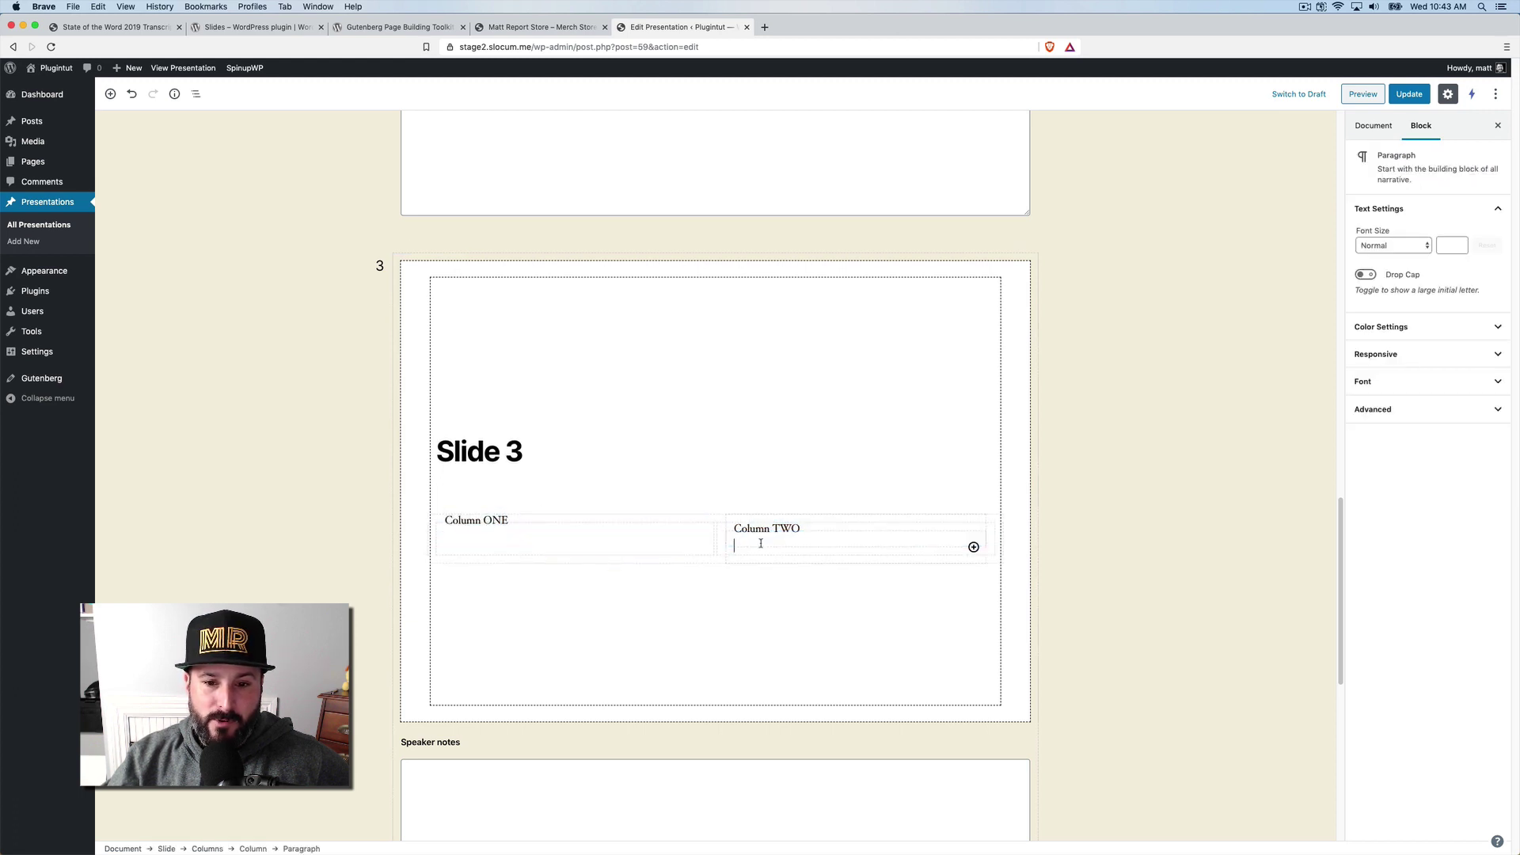
pyautogui.scroll(-5, 715, 449)
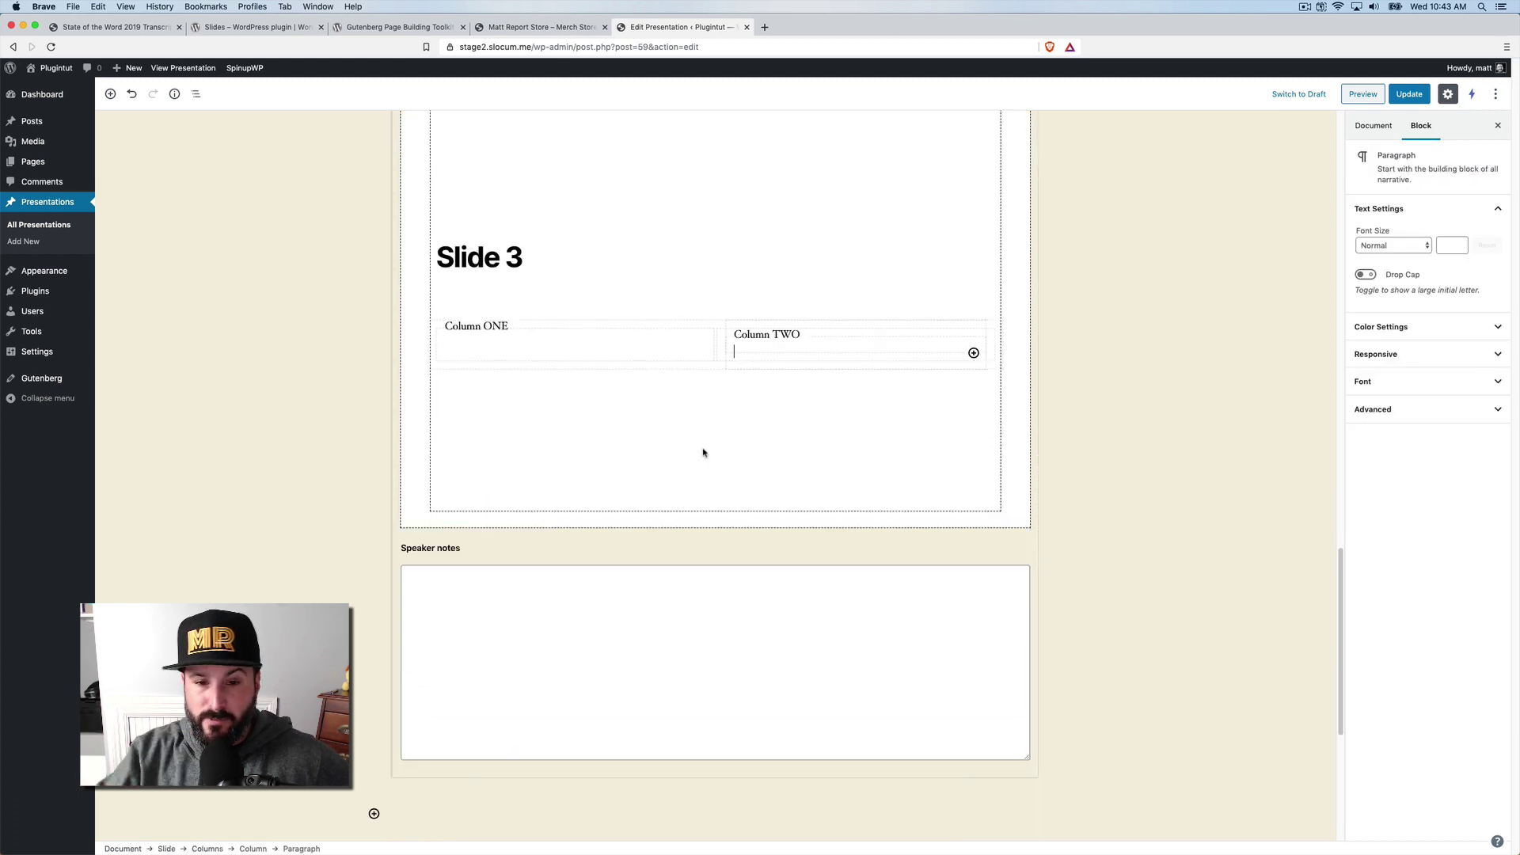
pyautogui.scroll(-10, 683, 455)
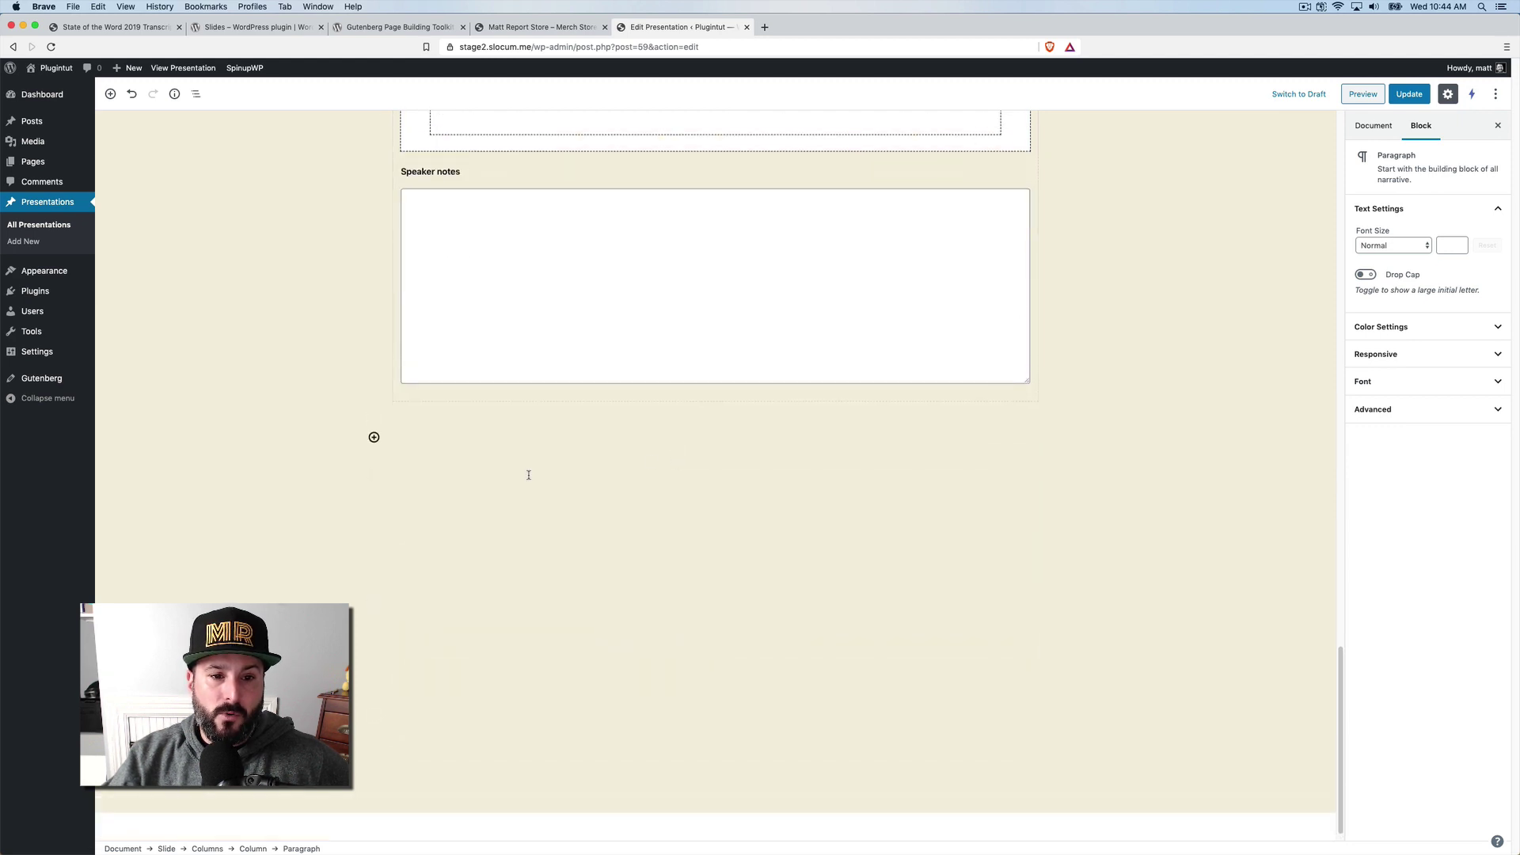
# Add a new Slide block to the presentation from the inserter.
pyautogui.click(375, 437)
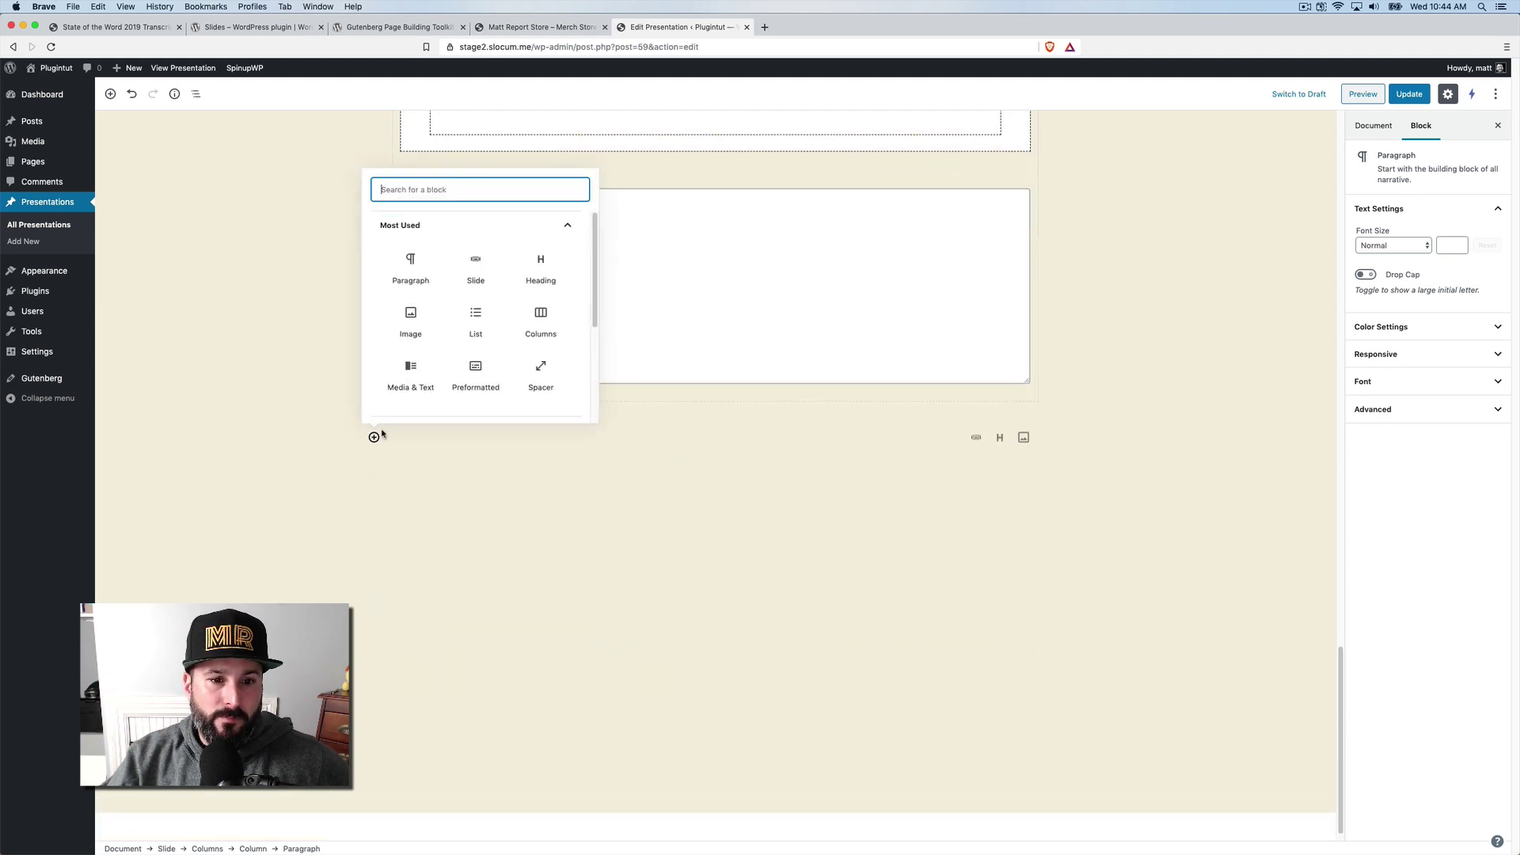
pyautogui.click(476, 269)
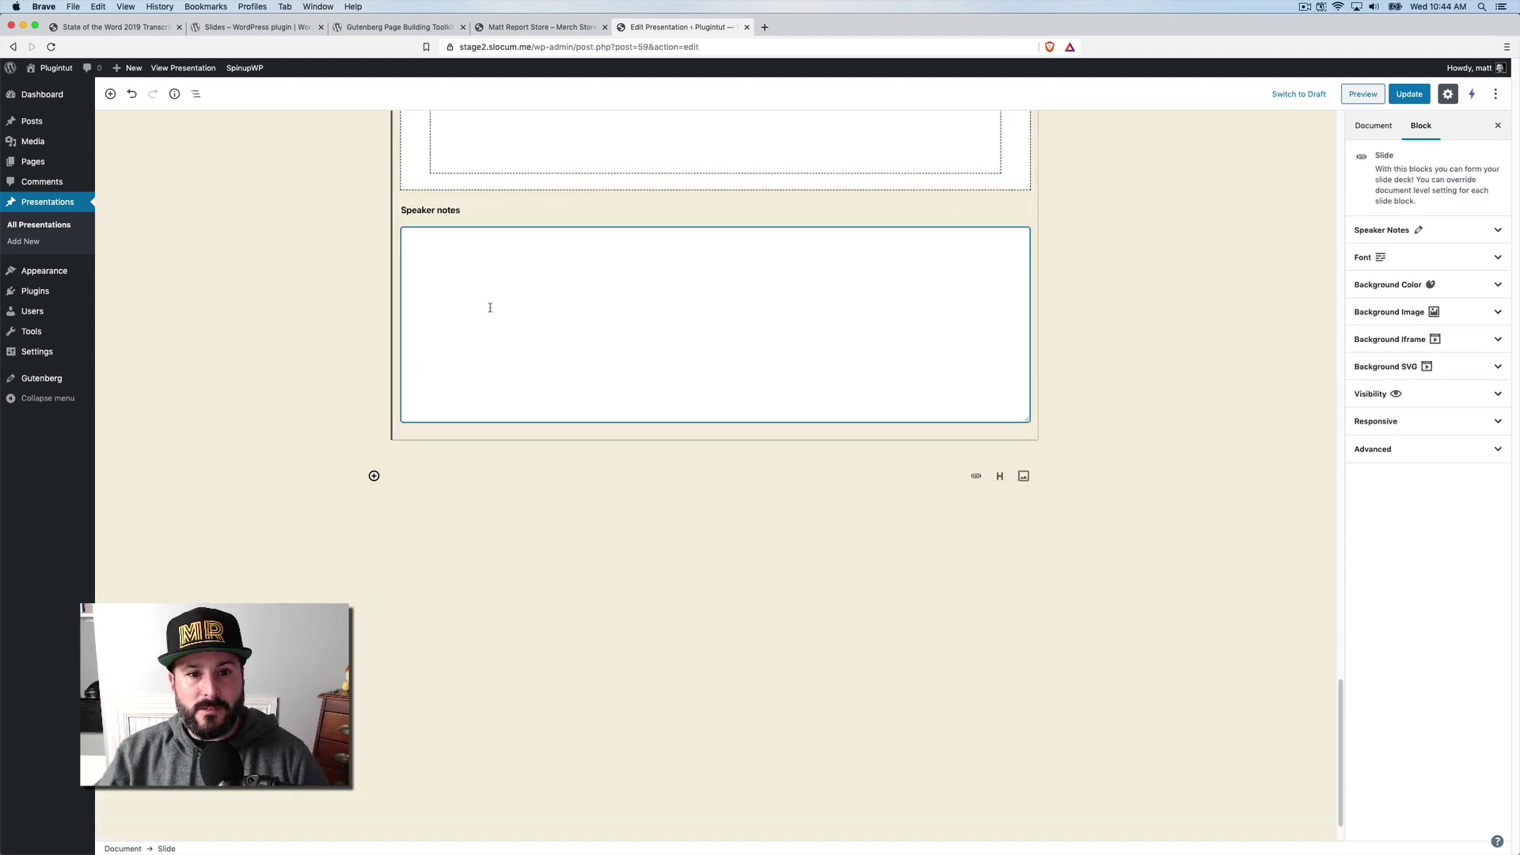
pyautogui.scroll(5, 489, 309)
pyautogui.scroll(1, 490, 315)
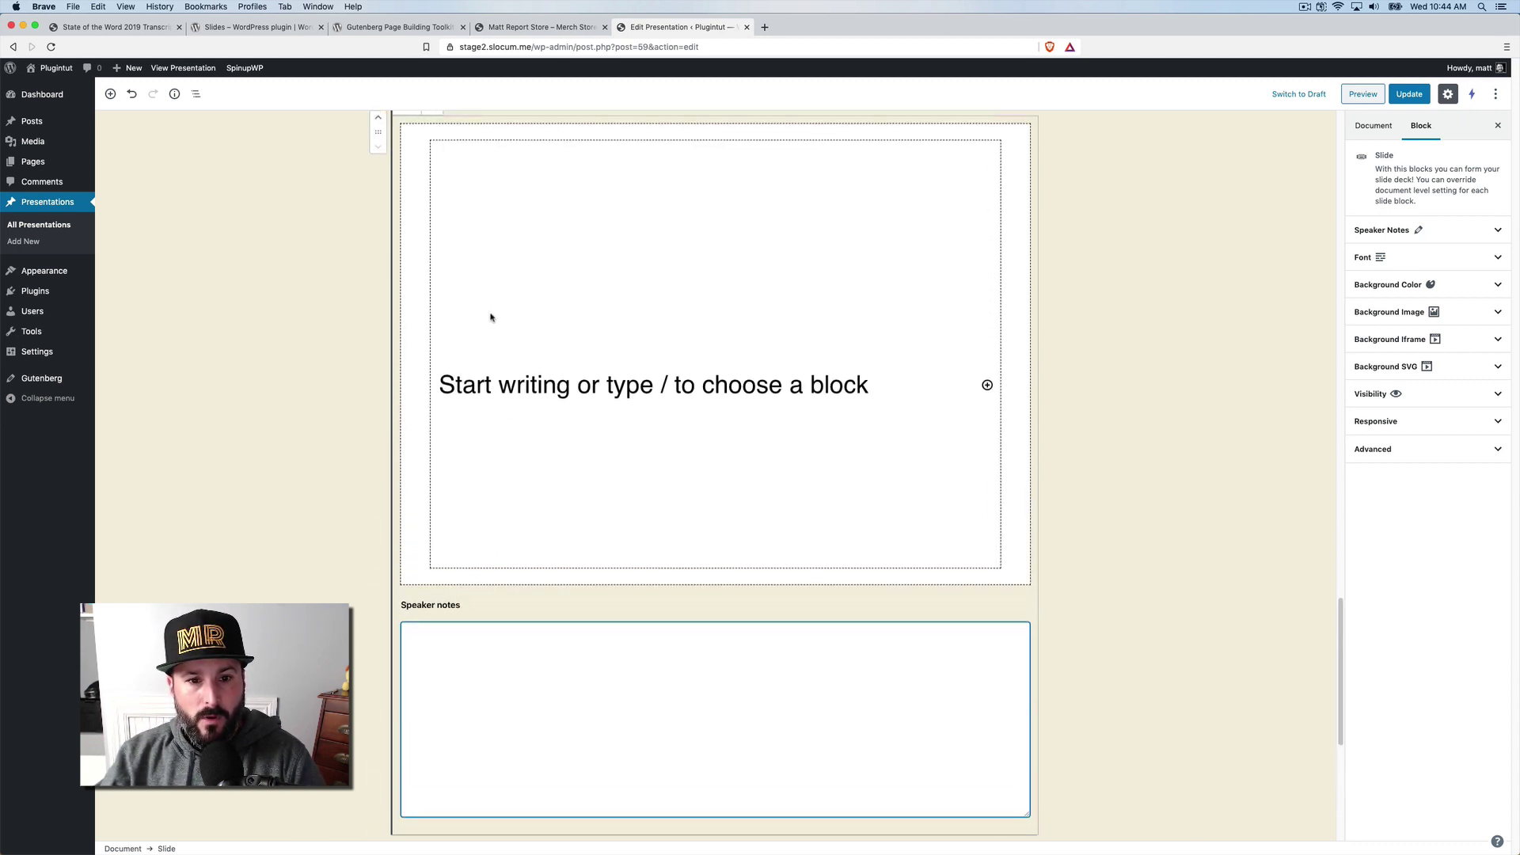
# Type 'Slide number four' on the new slide and convert it into a heading.
pyautogui.click(552, 394)
pyautogui.write('Slide number four')
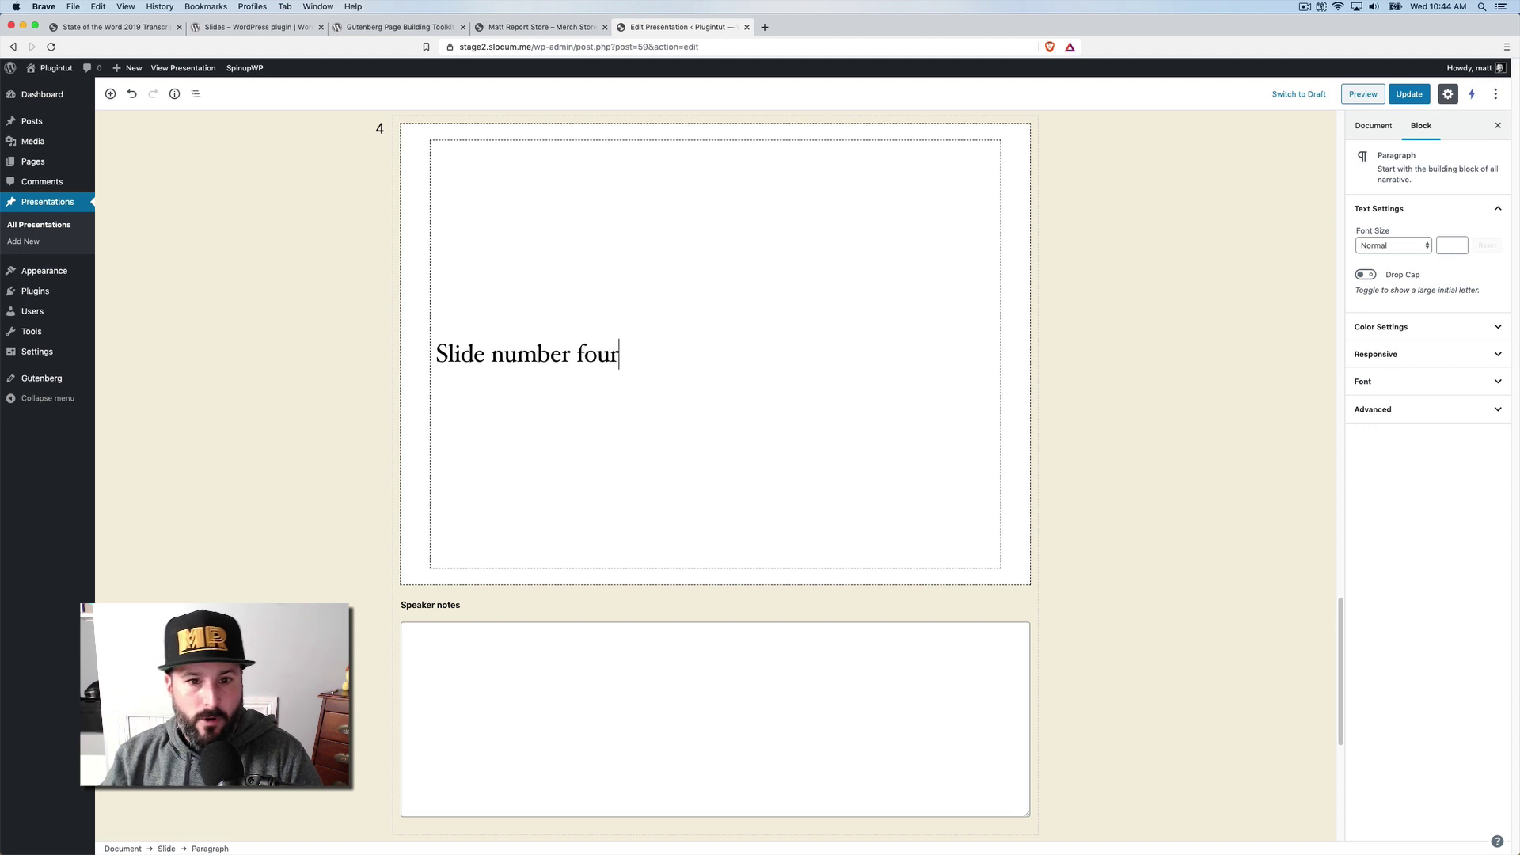
pyautogui.click(440, 318)
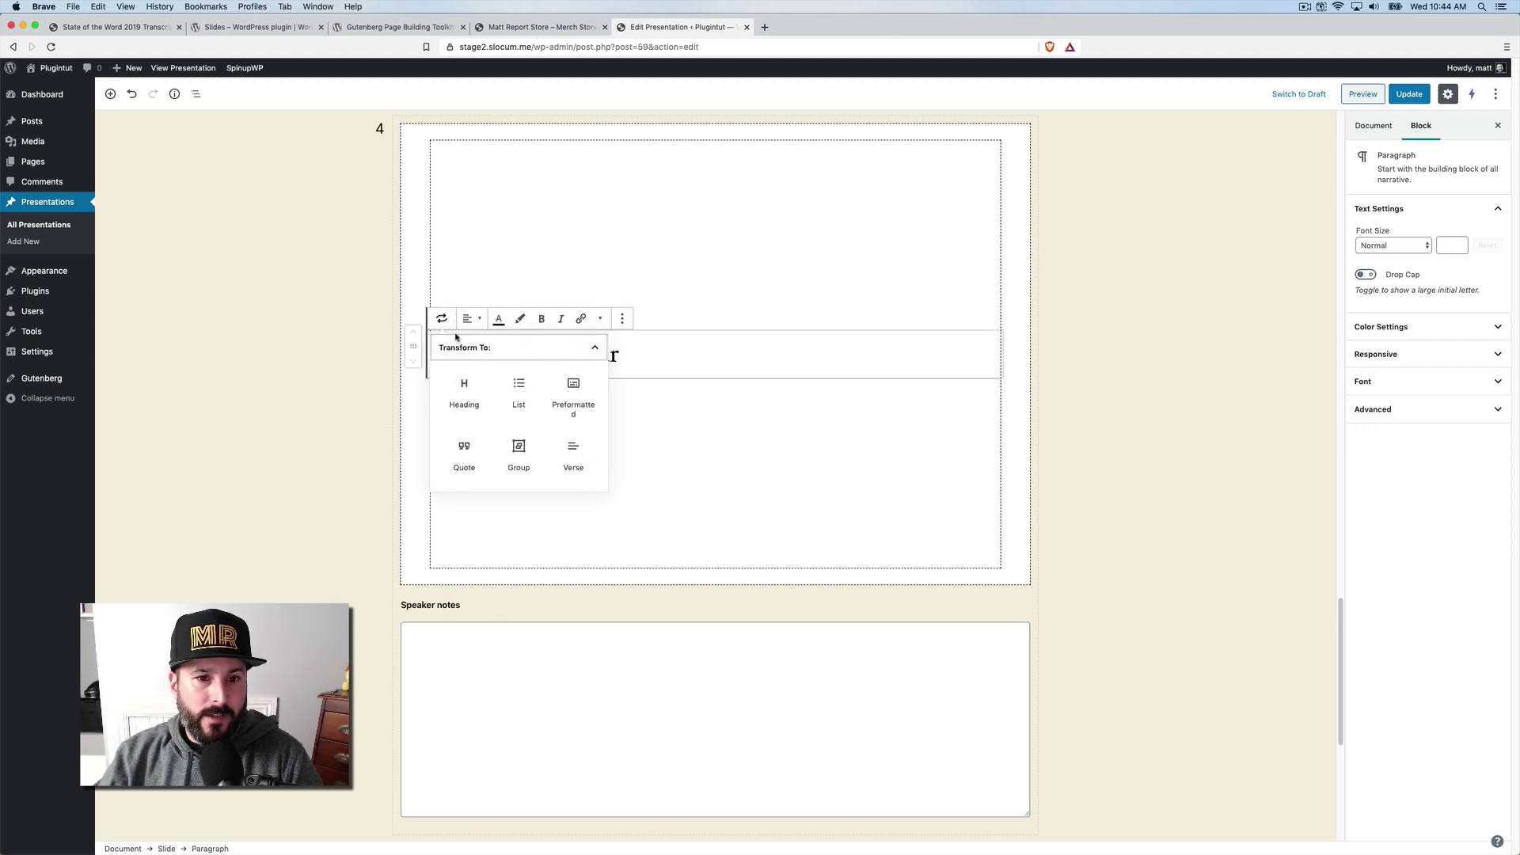
pyautogui.click(462, 390)
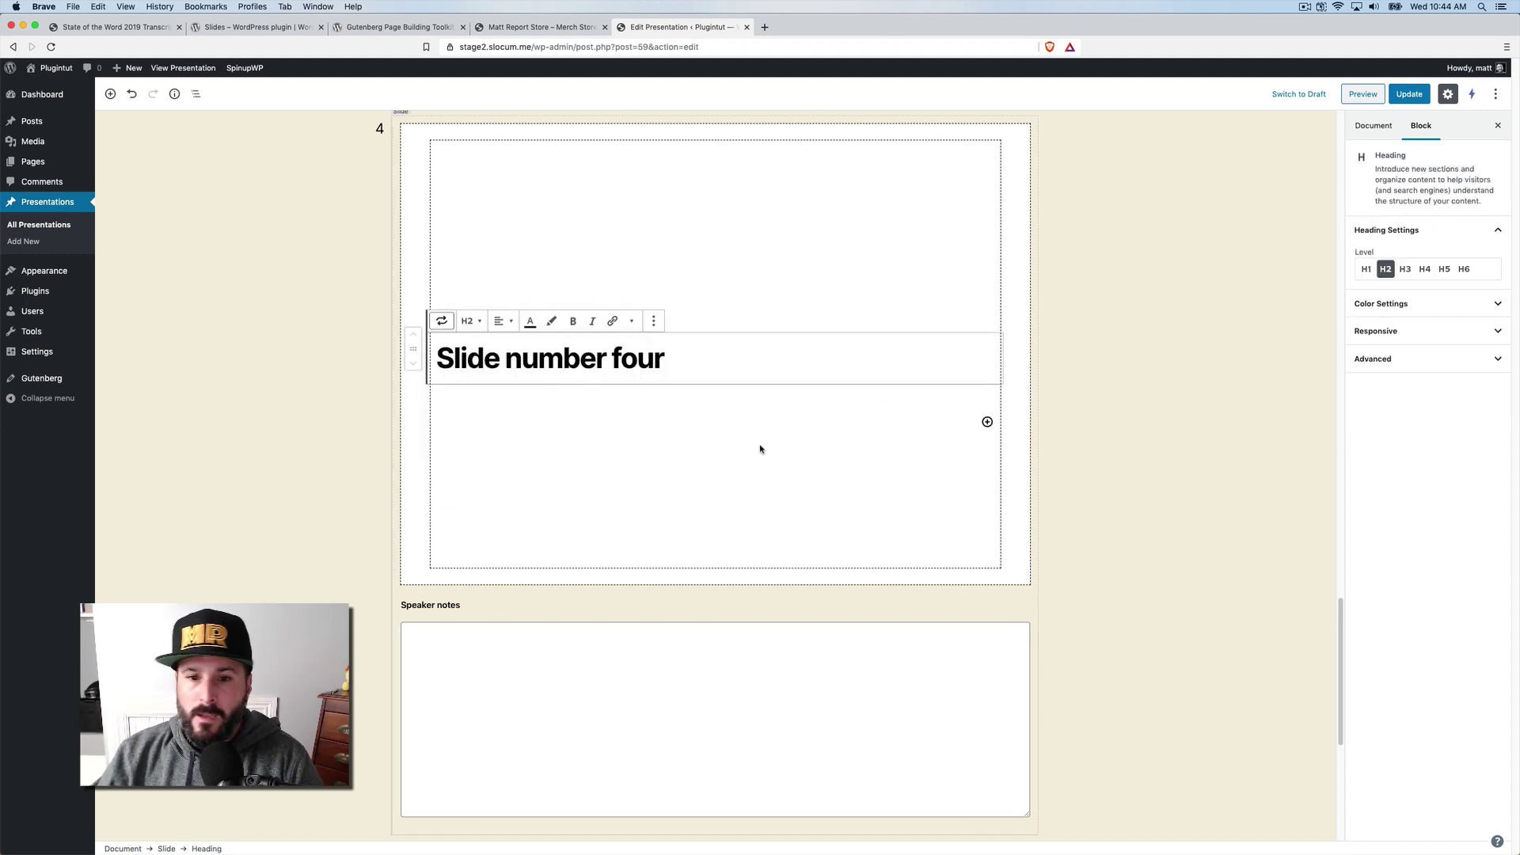
pyautogui.click(705, 412)
pyautogui.click(829, 371)
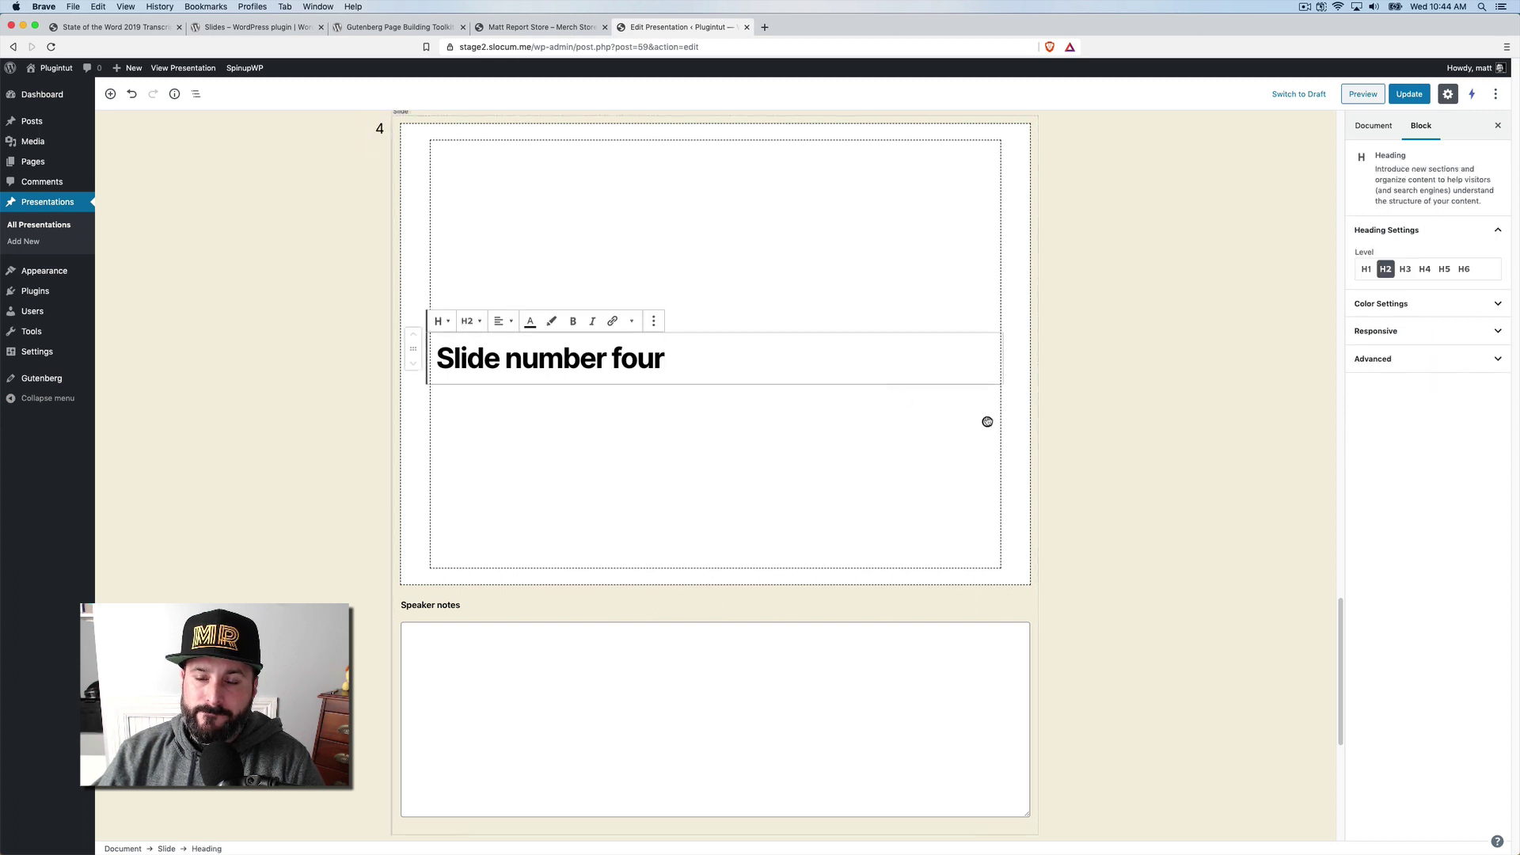
pyautogui.click(694, 397)
pyautogui.click(676, 368)
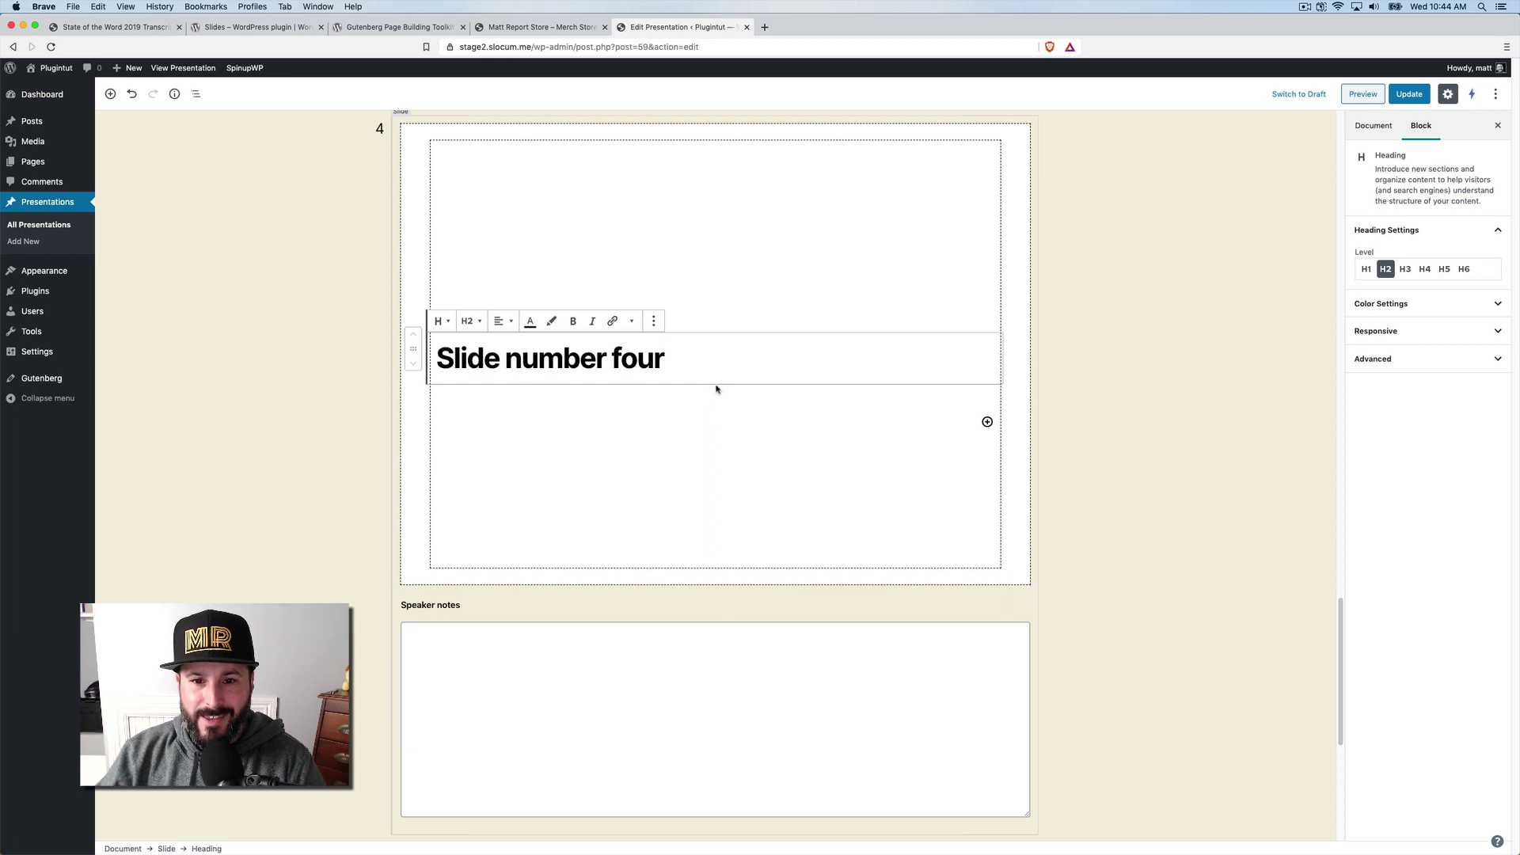
pyautogui.click(988, 423)
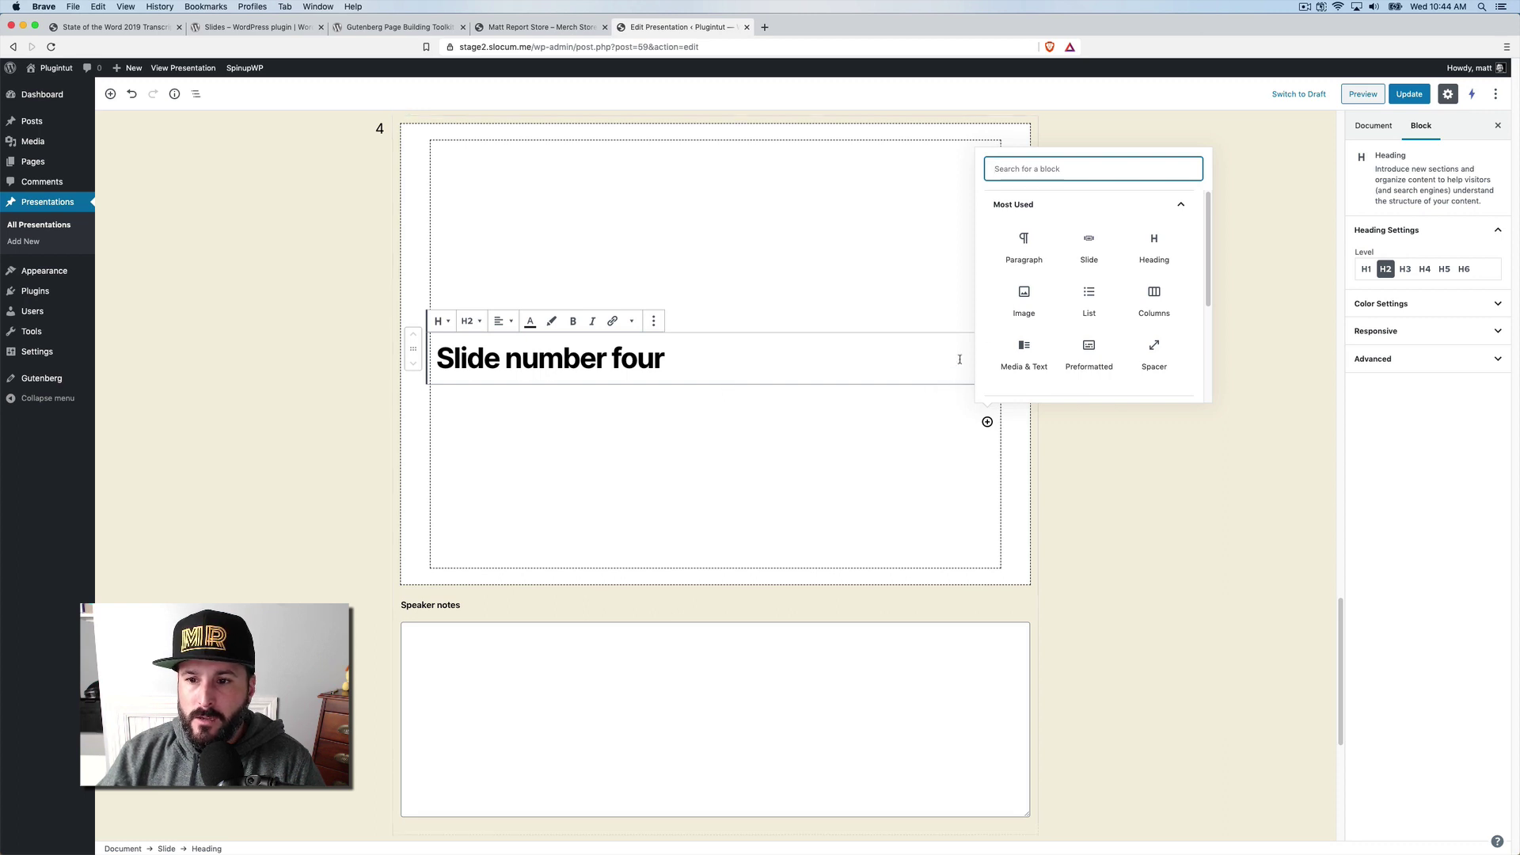
# Add a Media & Text block with the podcast studio photo and 'How to podcast' in Medium size.
pyautogui.click(1025, 355)
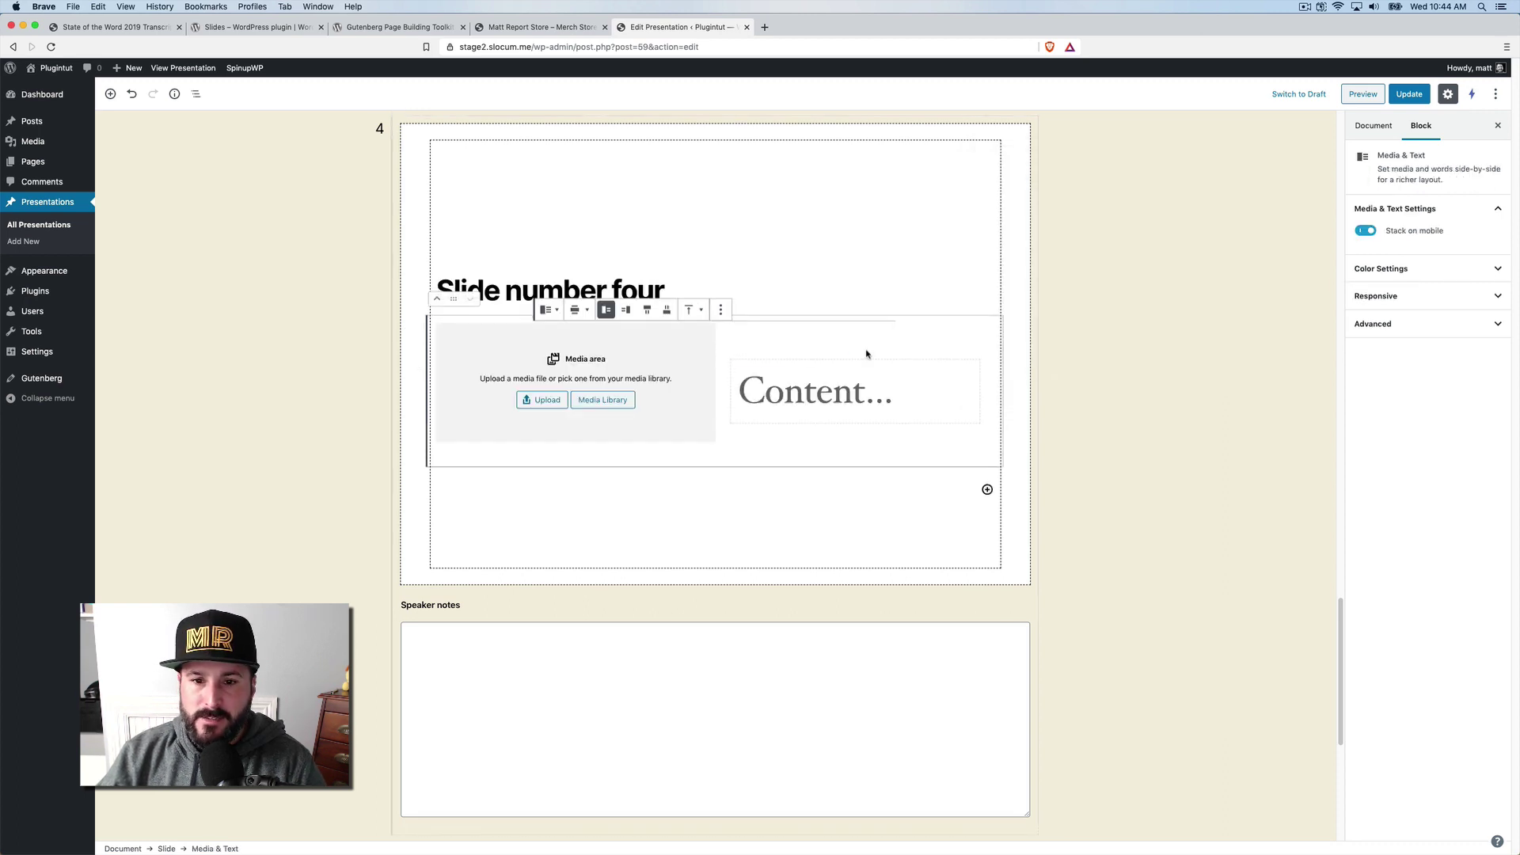
pyautogui.click(609, 399)
pyautogui.click(70, 215)
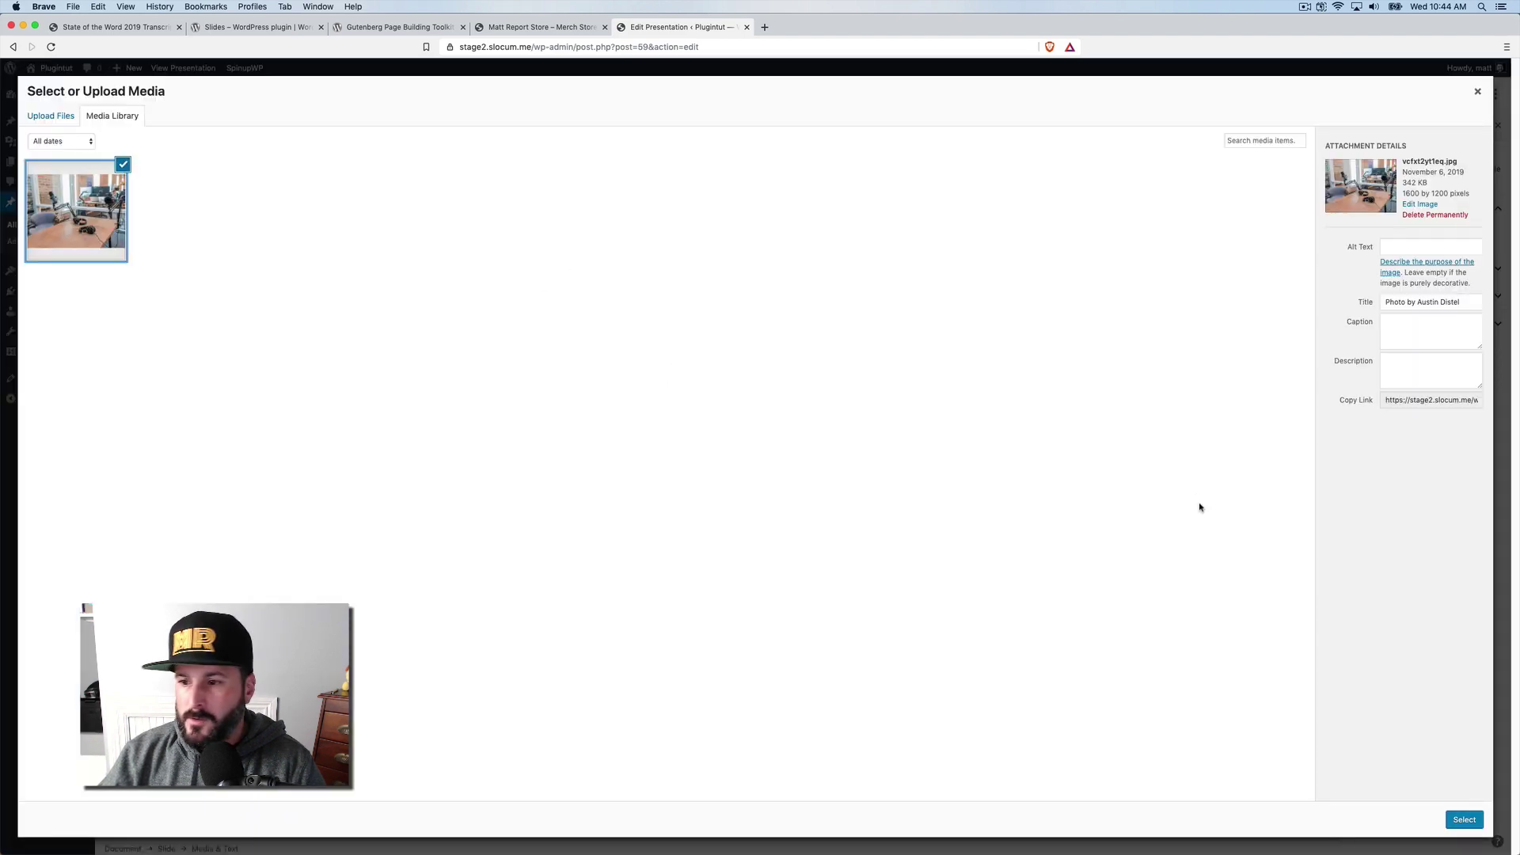
pyautogui.click(1464, 820)
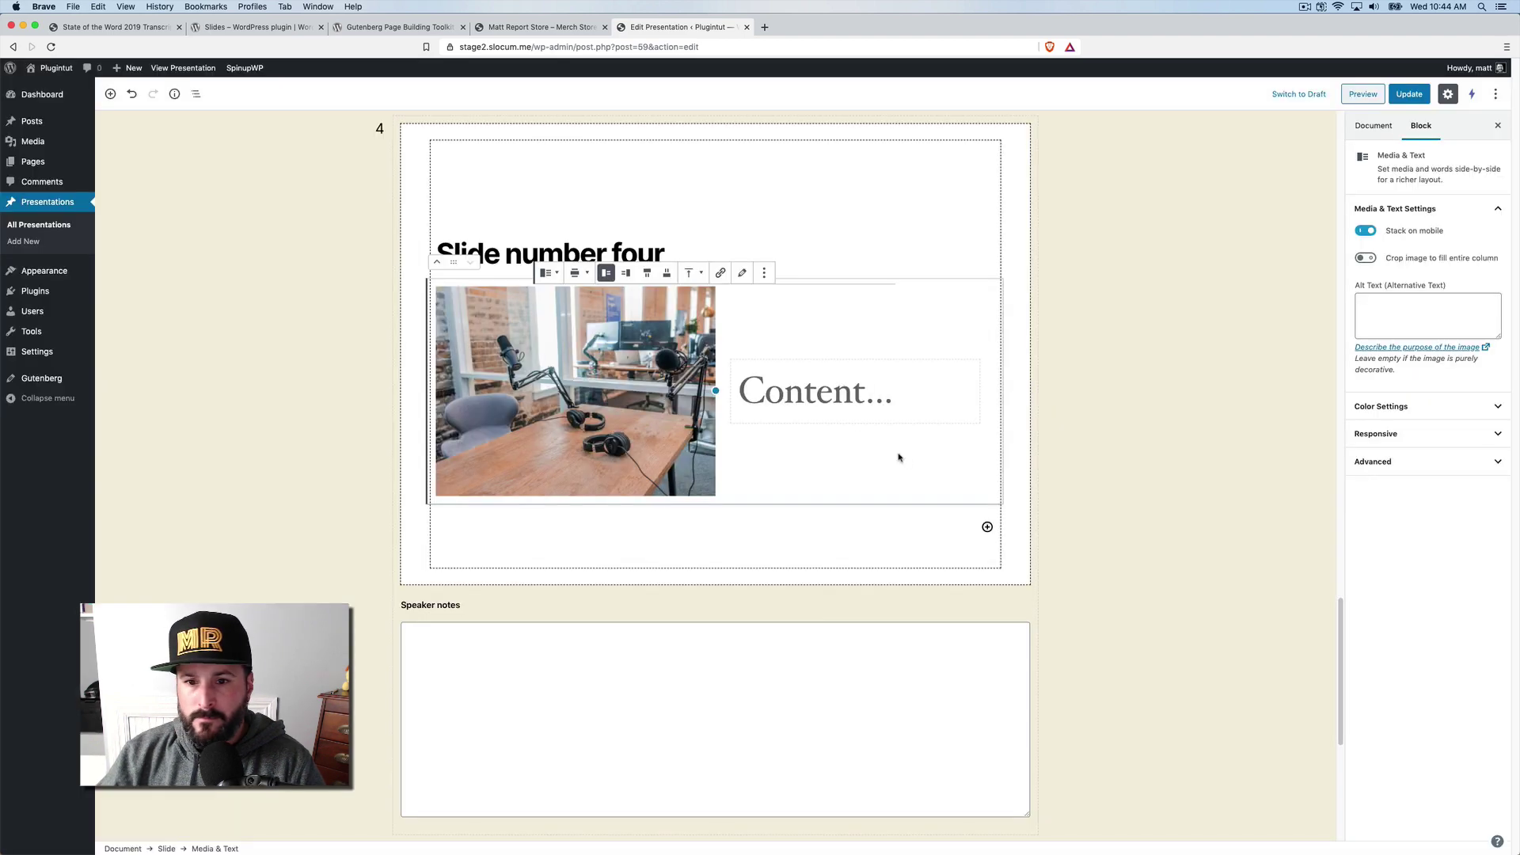
pyautogui.click(799, 396)
pyautogui.write('How to podcst')
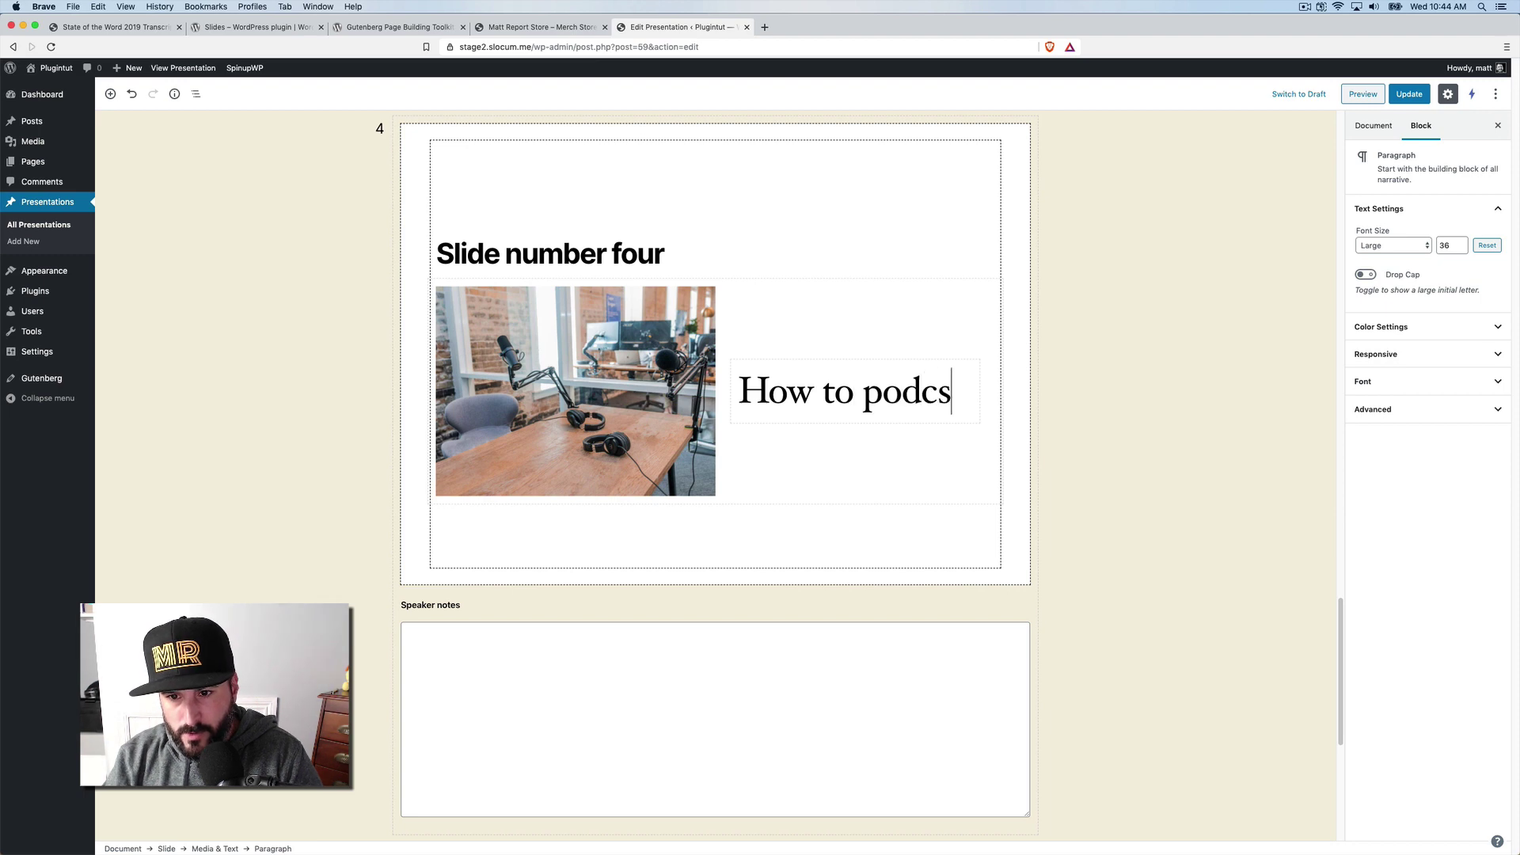
pyautogui.press('BackSpace')
pyautogui.press('BackSpace')
pyautogui.write('ast')
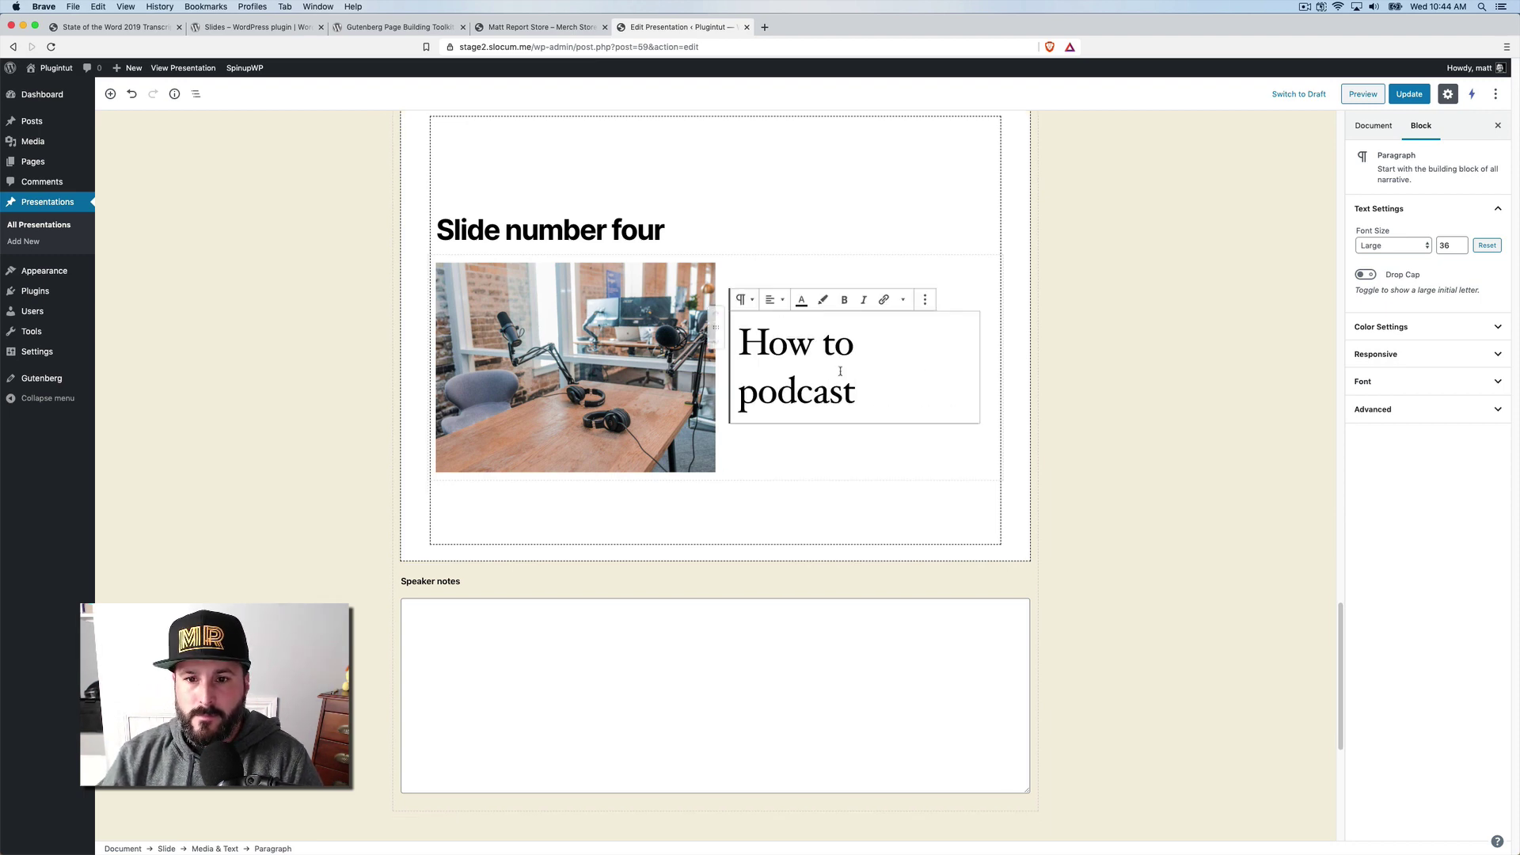
pyautogui.click(1421, 246)
pyautogui.click(1393, 231)
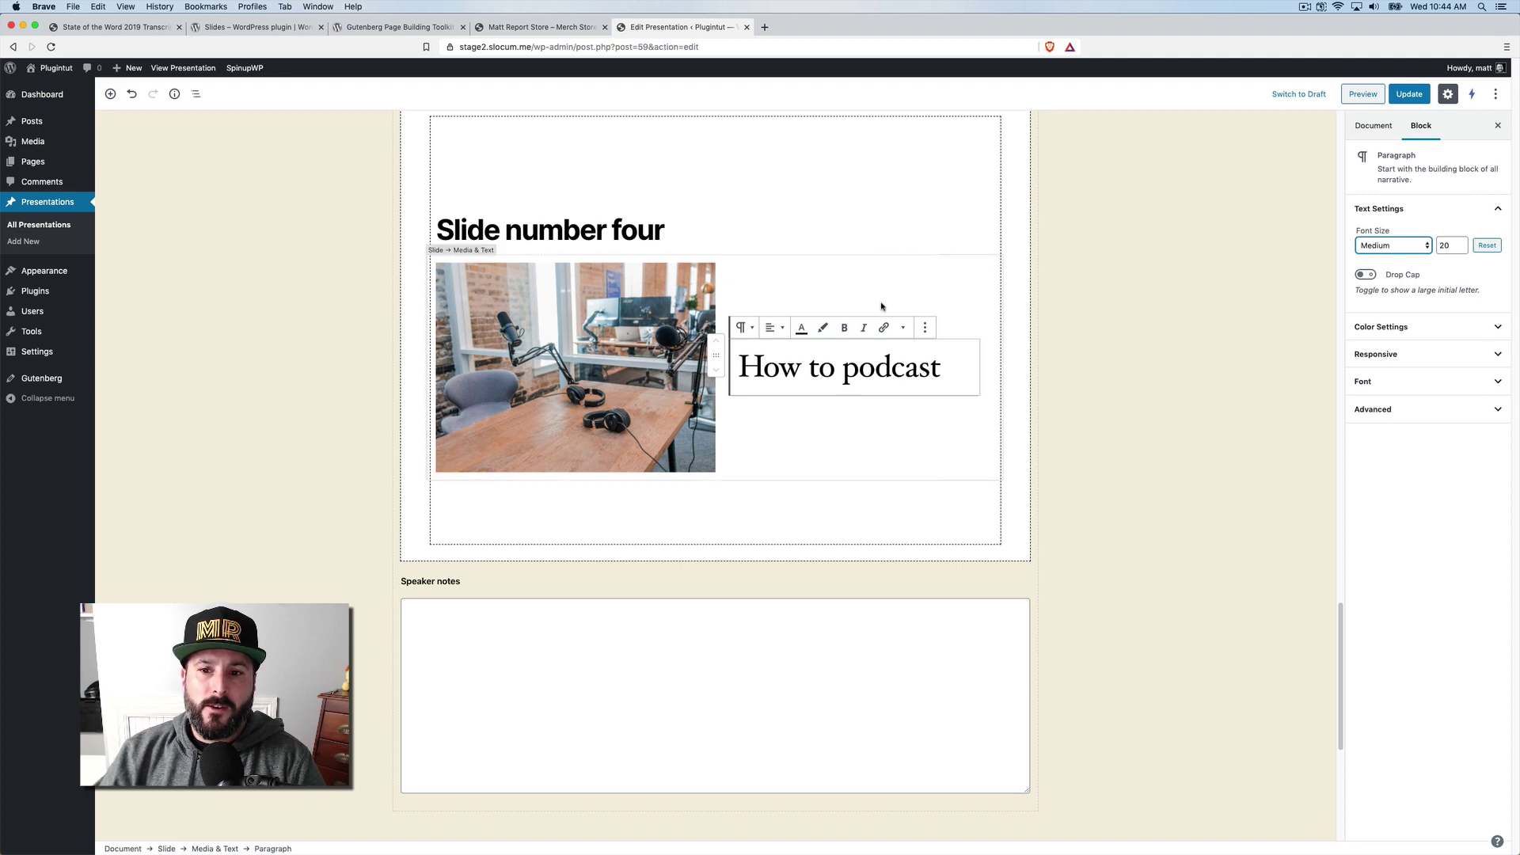
# Convert the Media & Text block into an Image, then back into Media & Text.
pyautogui.click(766, 276)
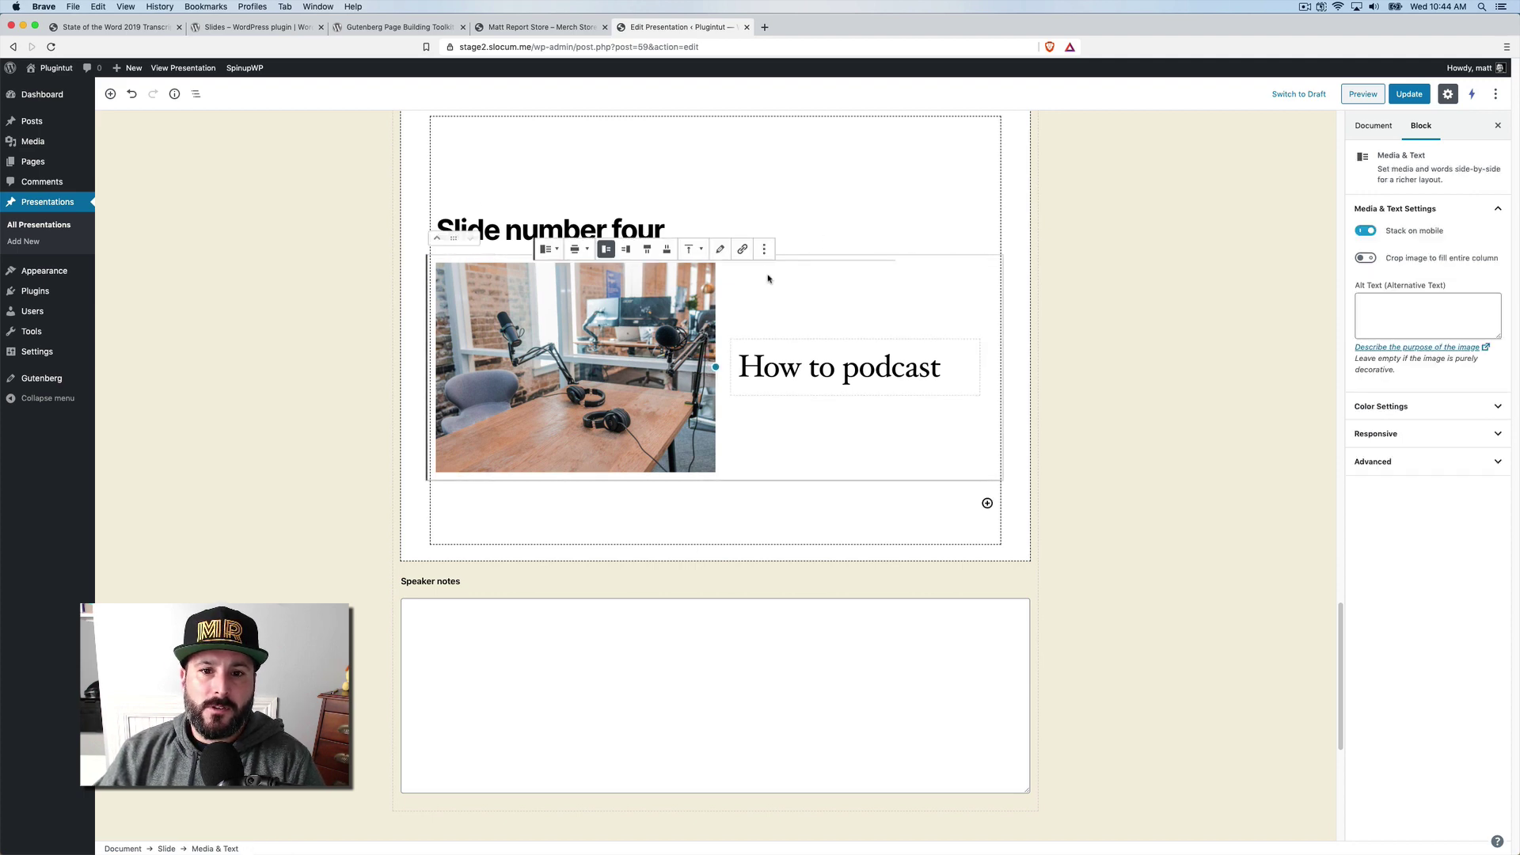
pyautogui.click(554, 254)
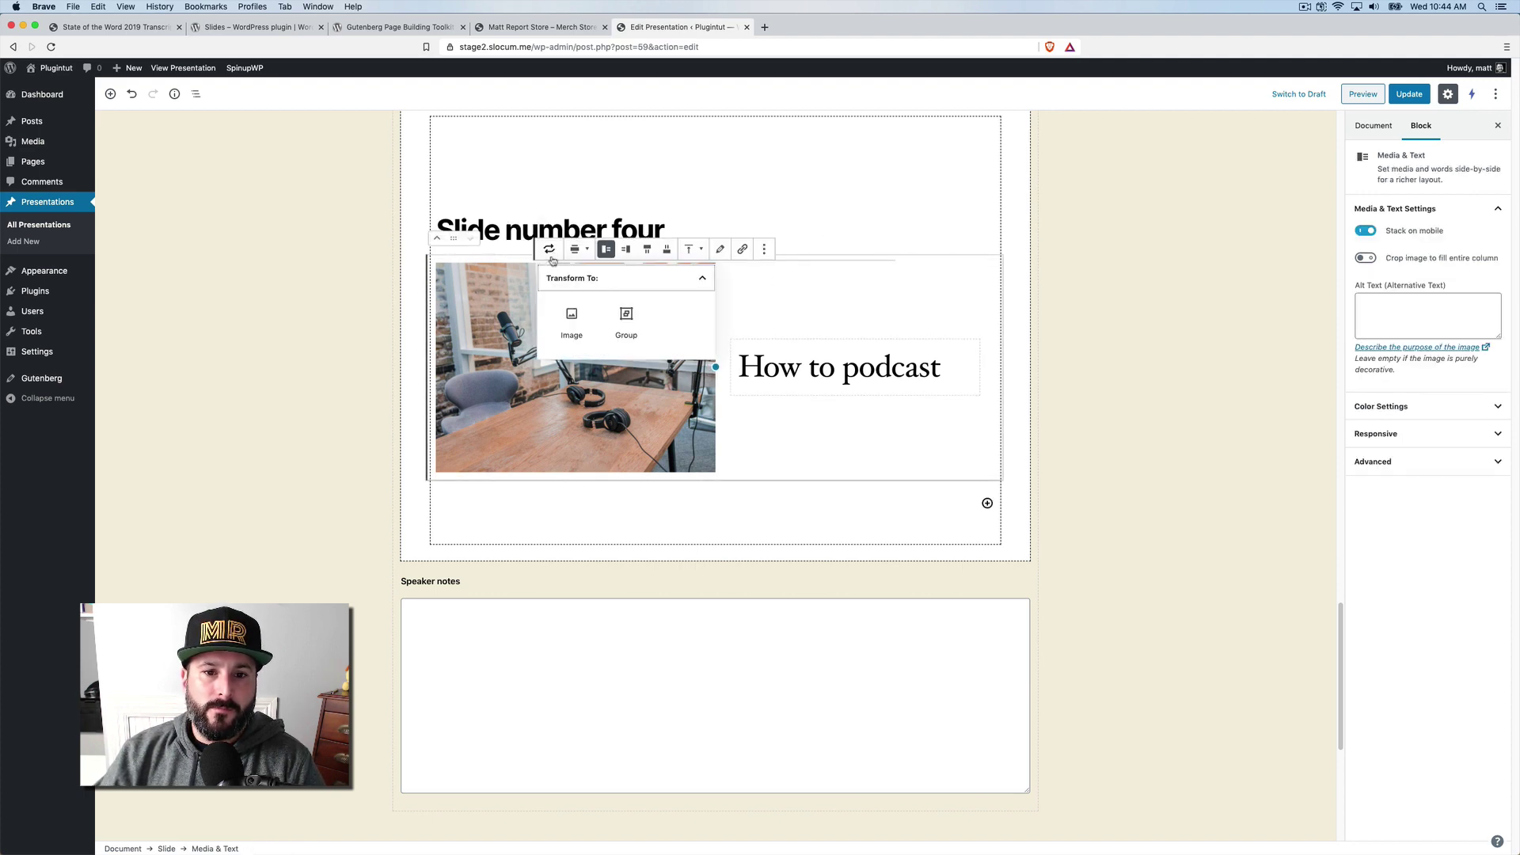
pyautogui.click(792, 320)
pyautogui.click(549, 250)
pyautogui.click(567, 311)
pyautogui.scroll(4, 602, 325)
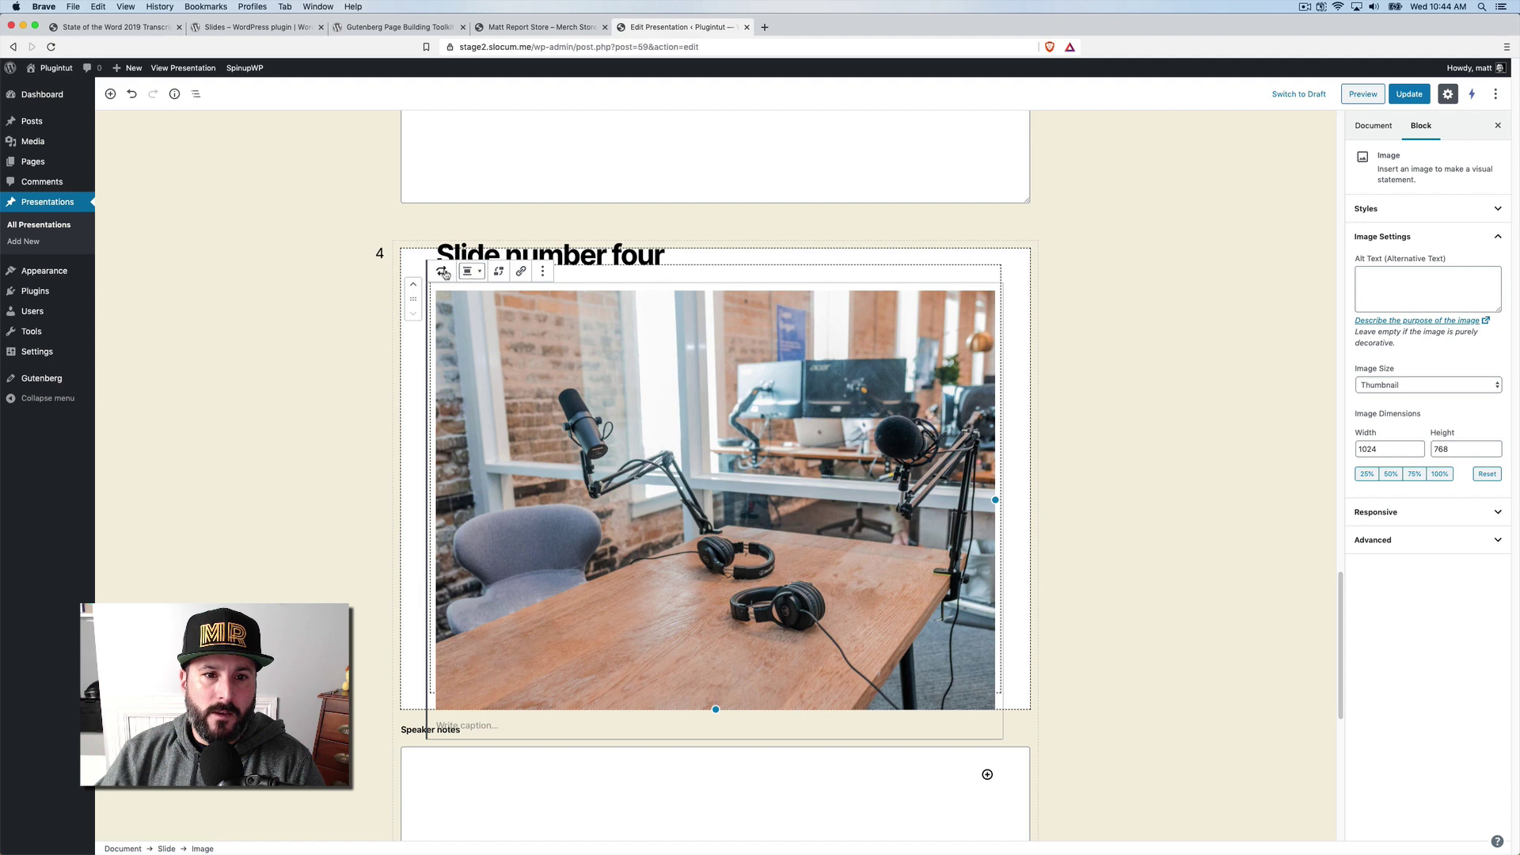
pyautogui.click(442, 271)
pyautogui.click(457, 284)
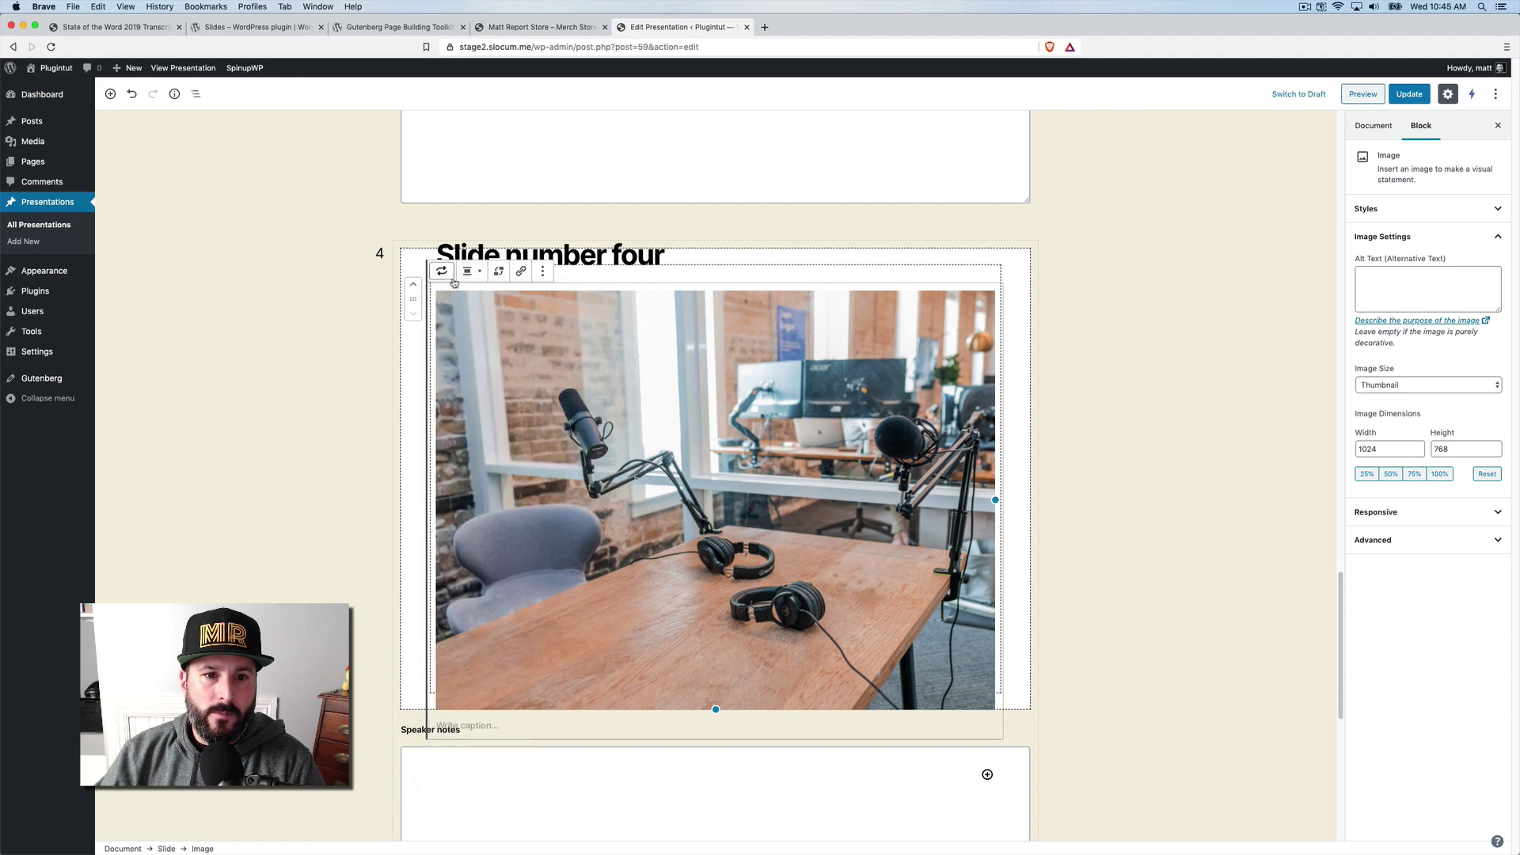
pyautogui.click(442, 271)
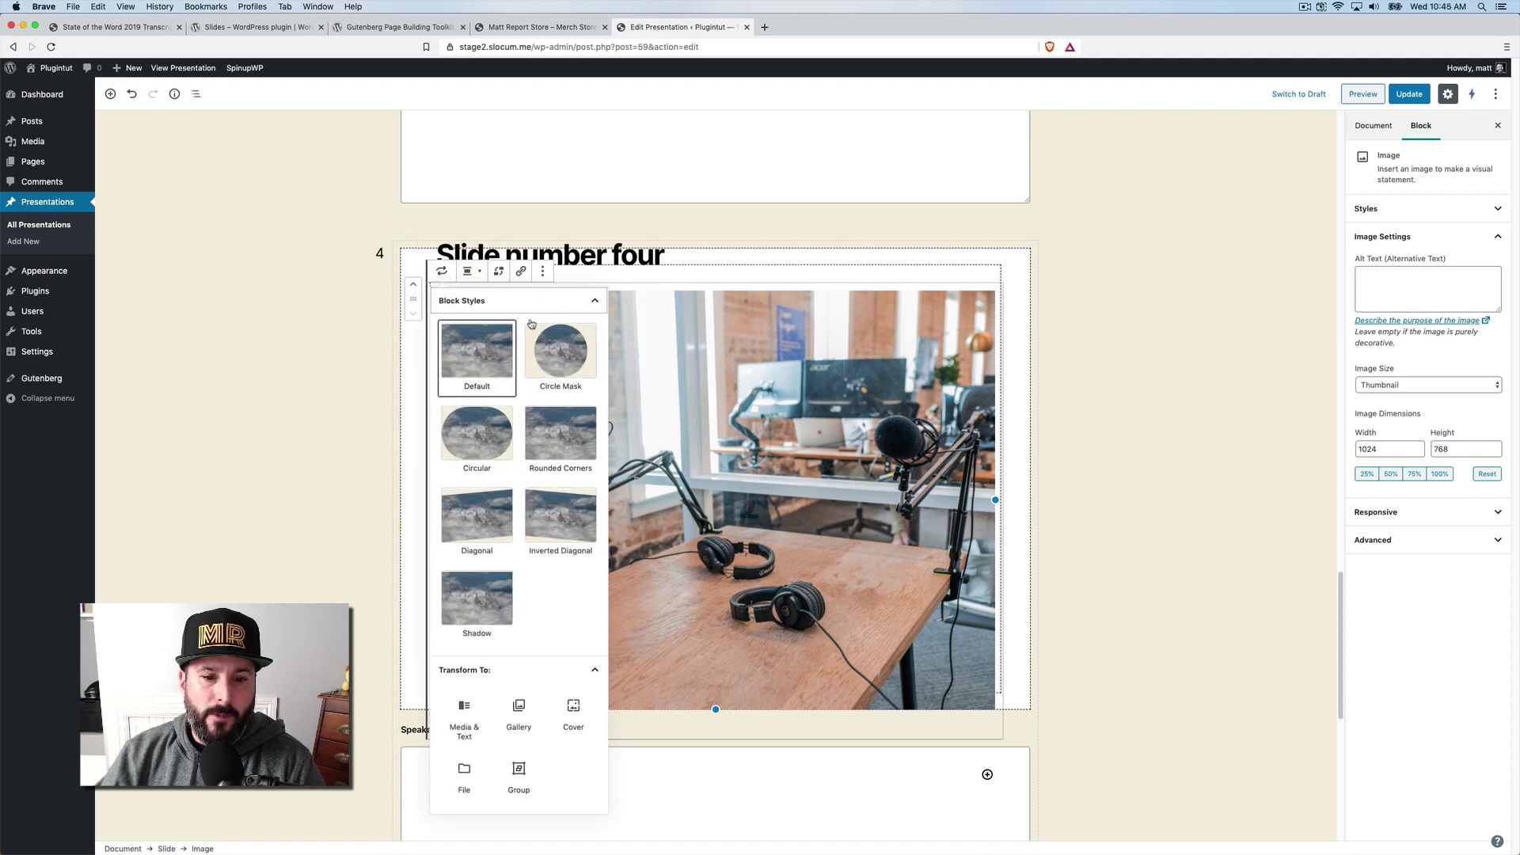
pyautogui.click(465, 720)
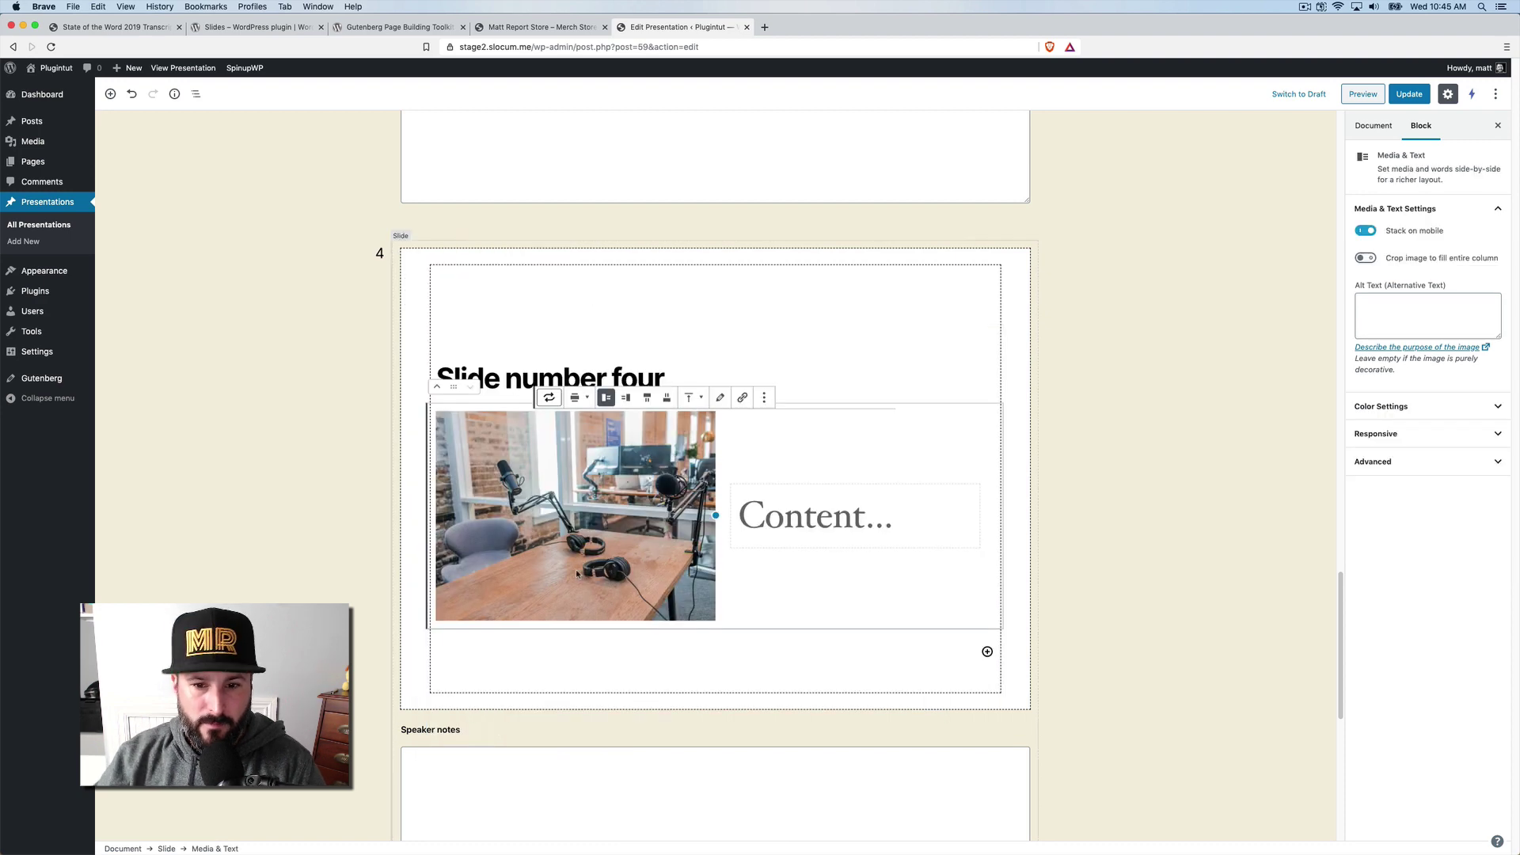
# Type 'Podcast' in the empty paragraph beside the image, update, and preview the presentation.
pyautogui.click(775, 517)
pyautogui.click(828, 359)
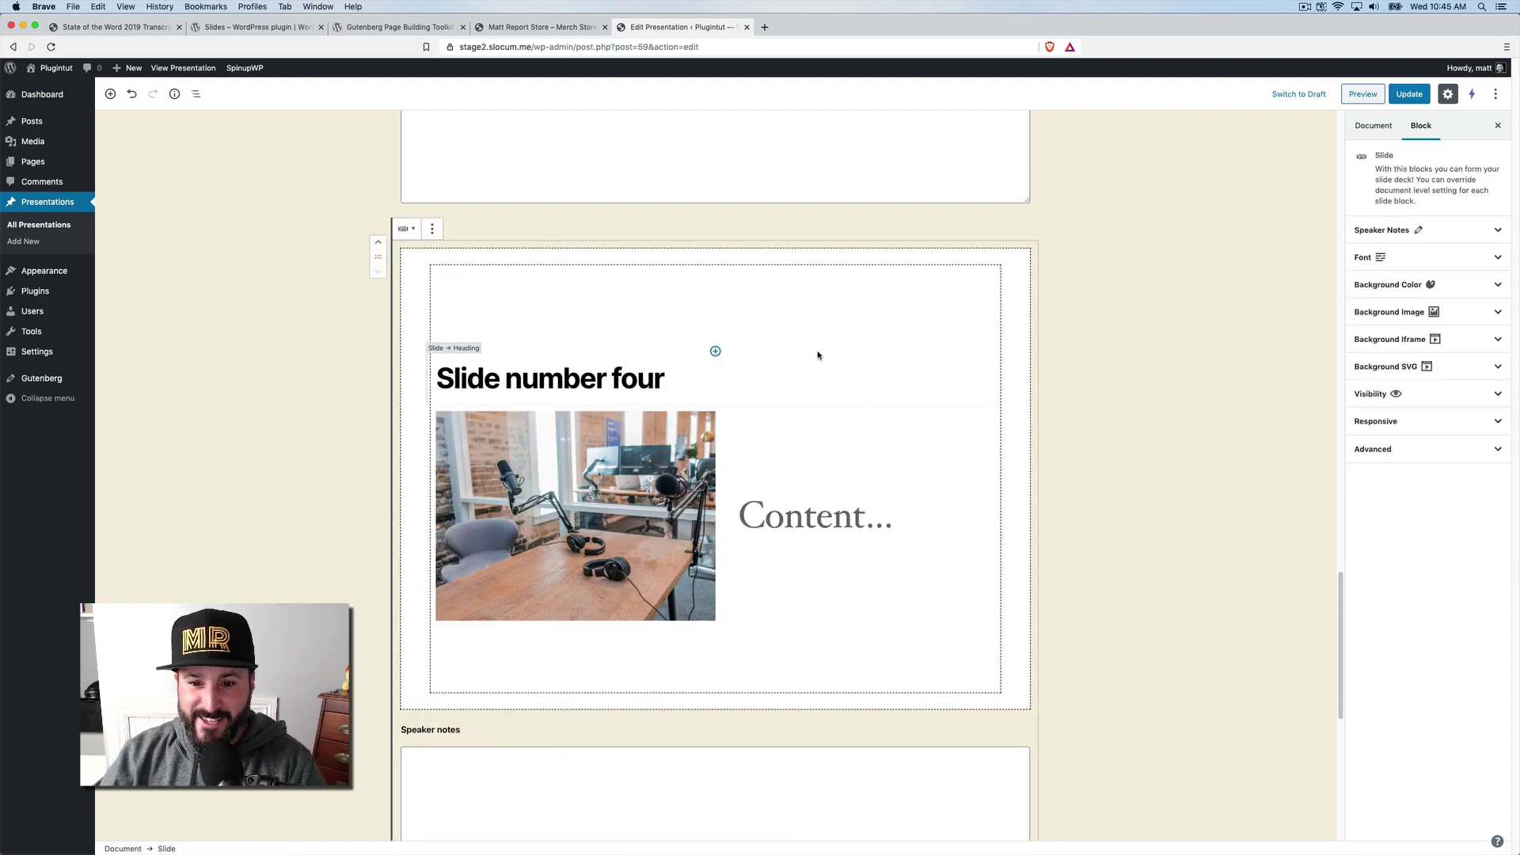
pyautogui.click(790, 499)
pyautogui.write('Podcast')
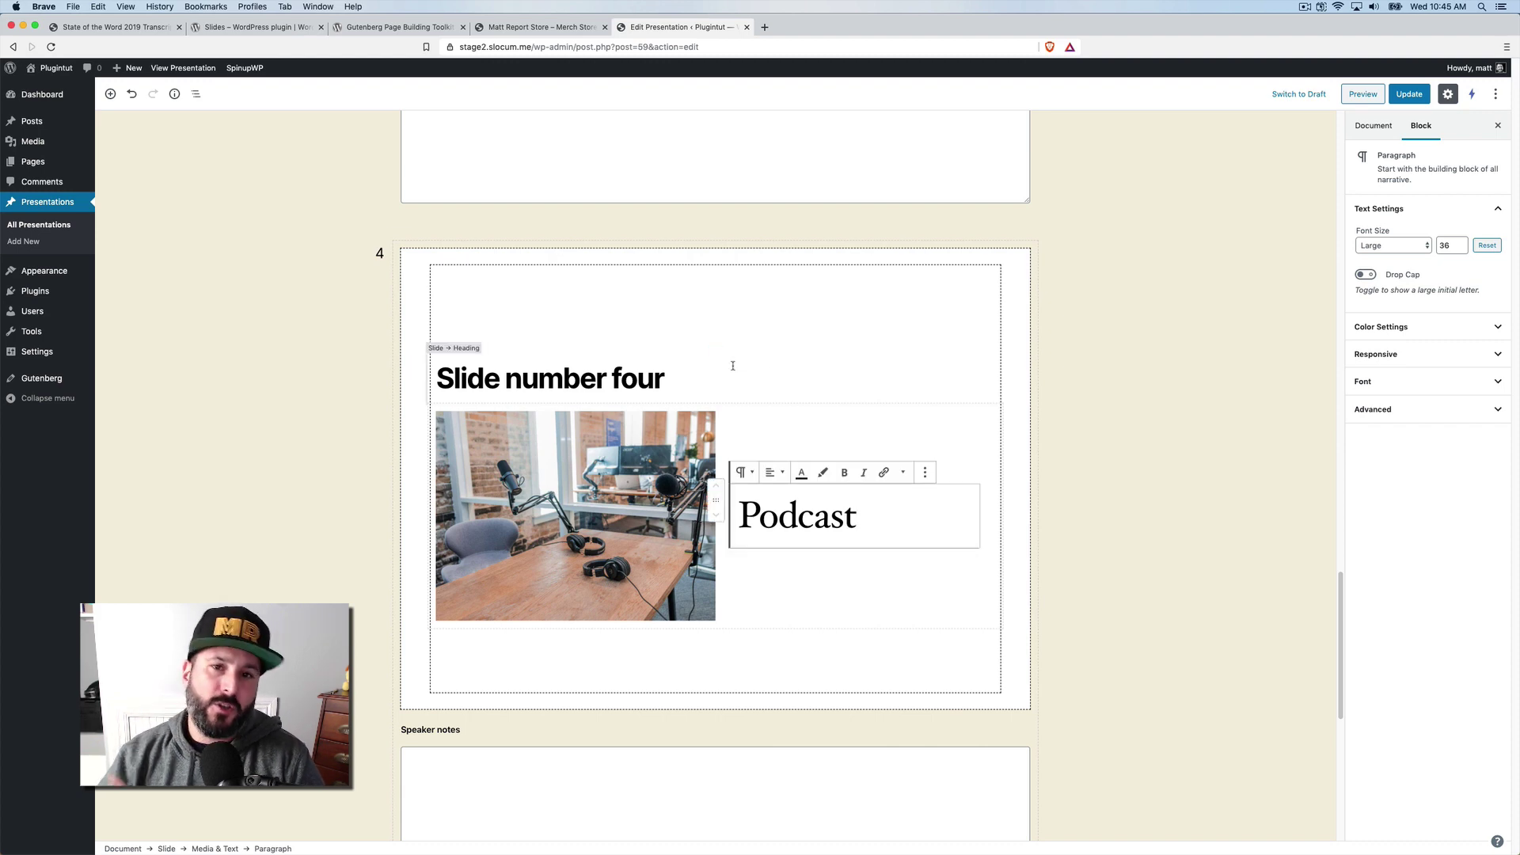
pyautogui.scroll(-3, 814, 414)
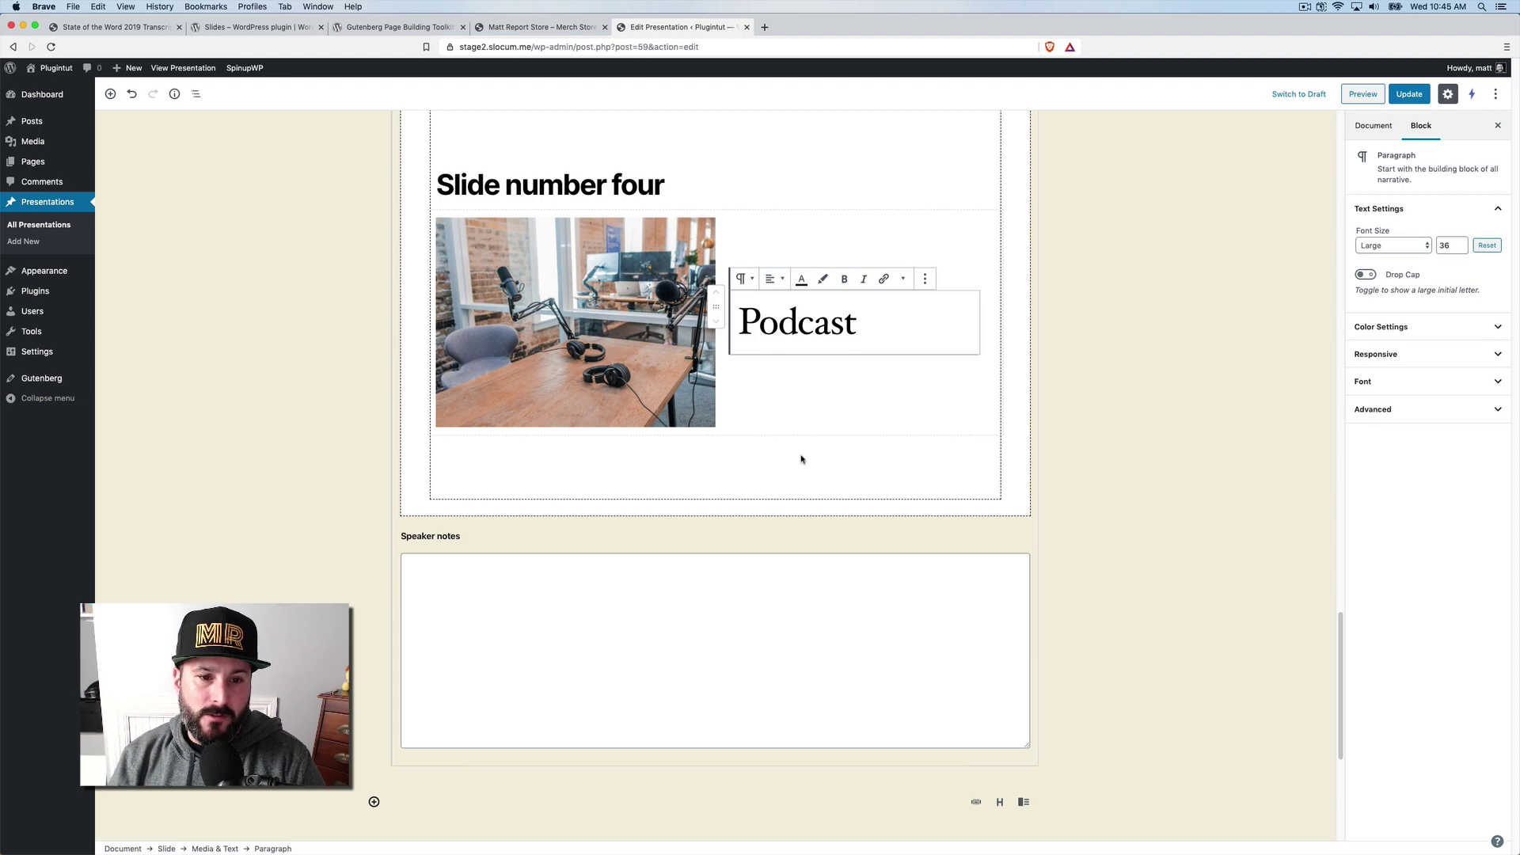
pyautogui.click(1072, 424)
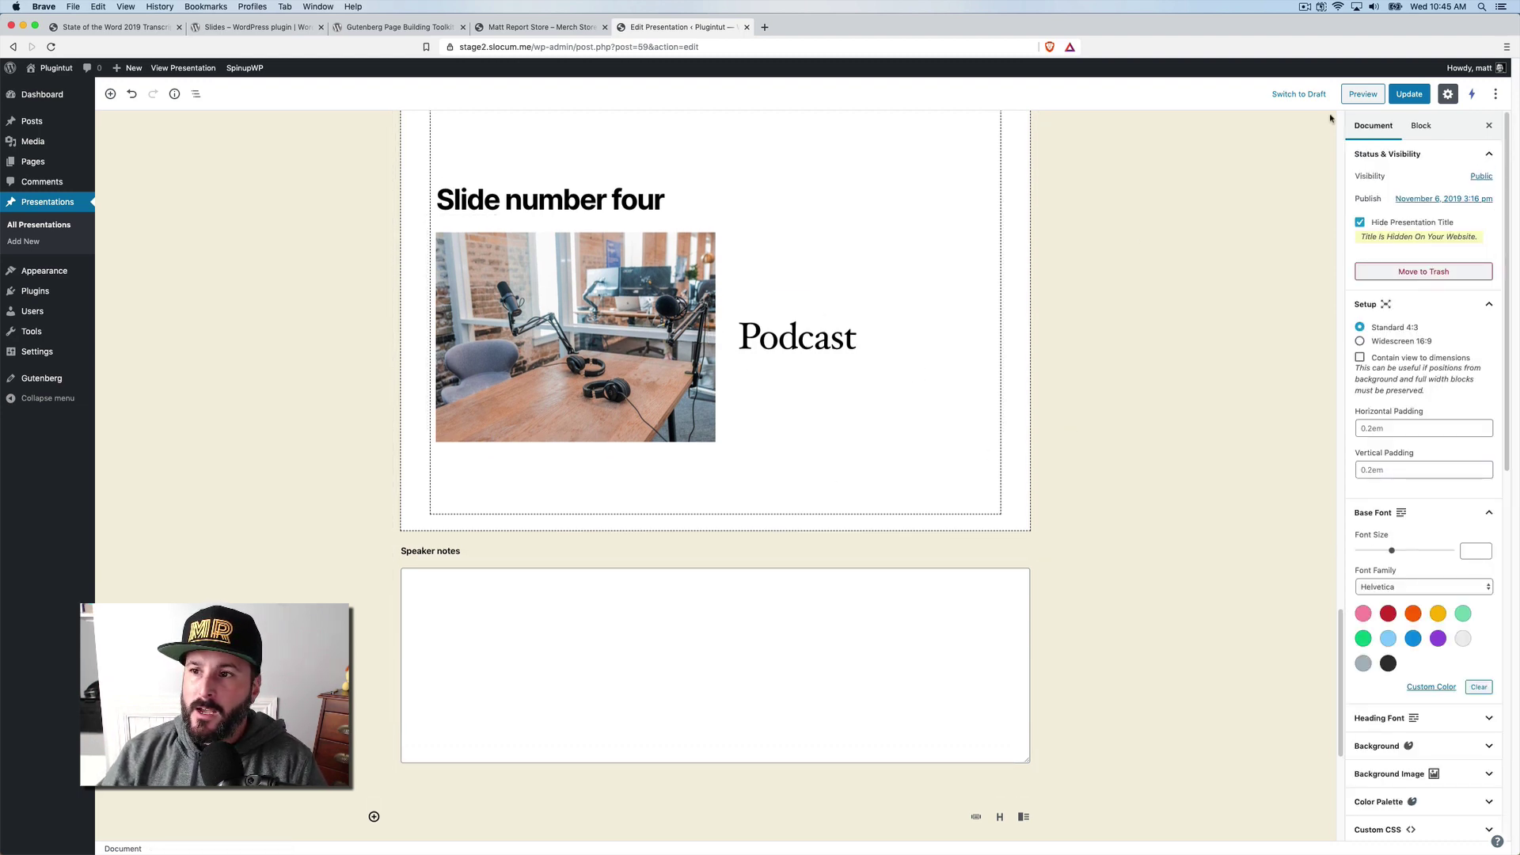
pyautogui.click(1408, 95)
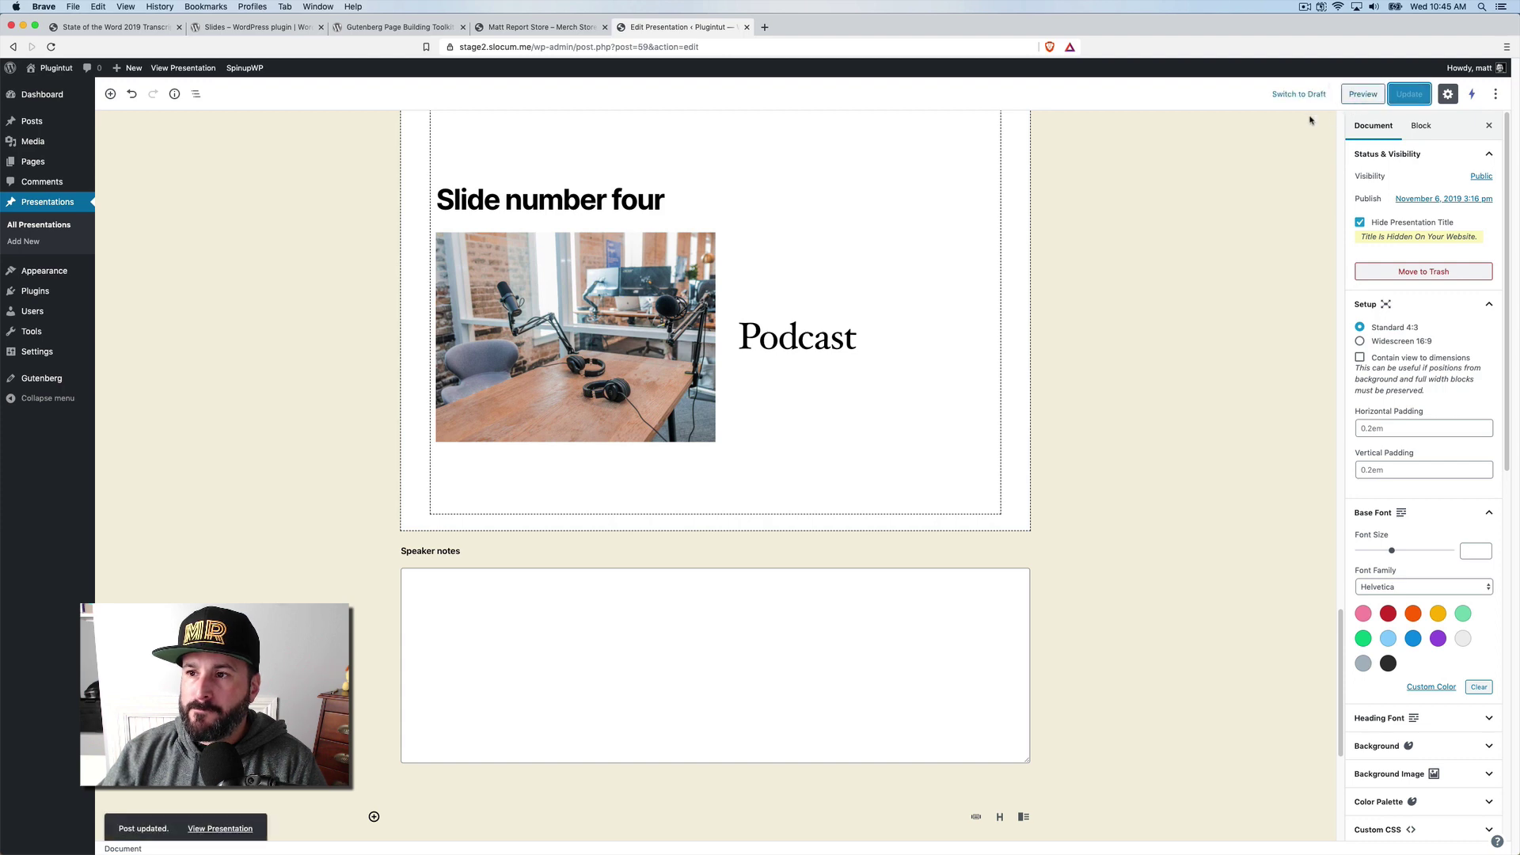
pyautogui.click(1362, 94)
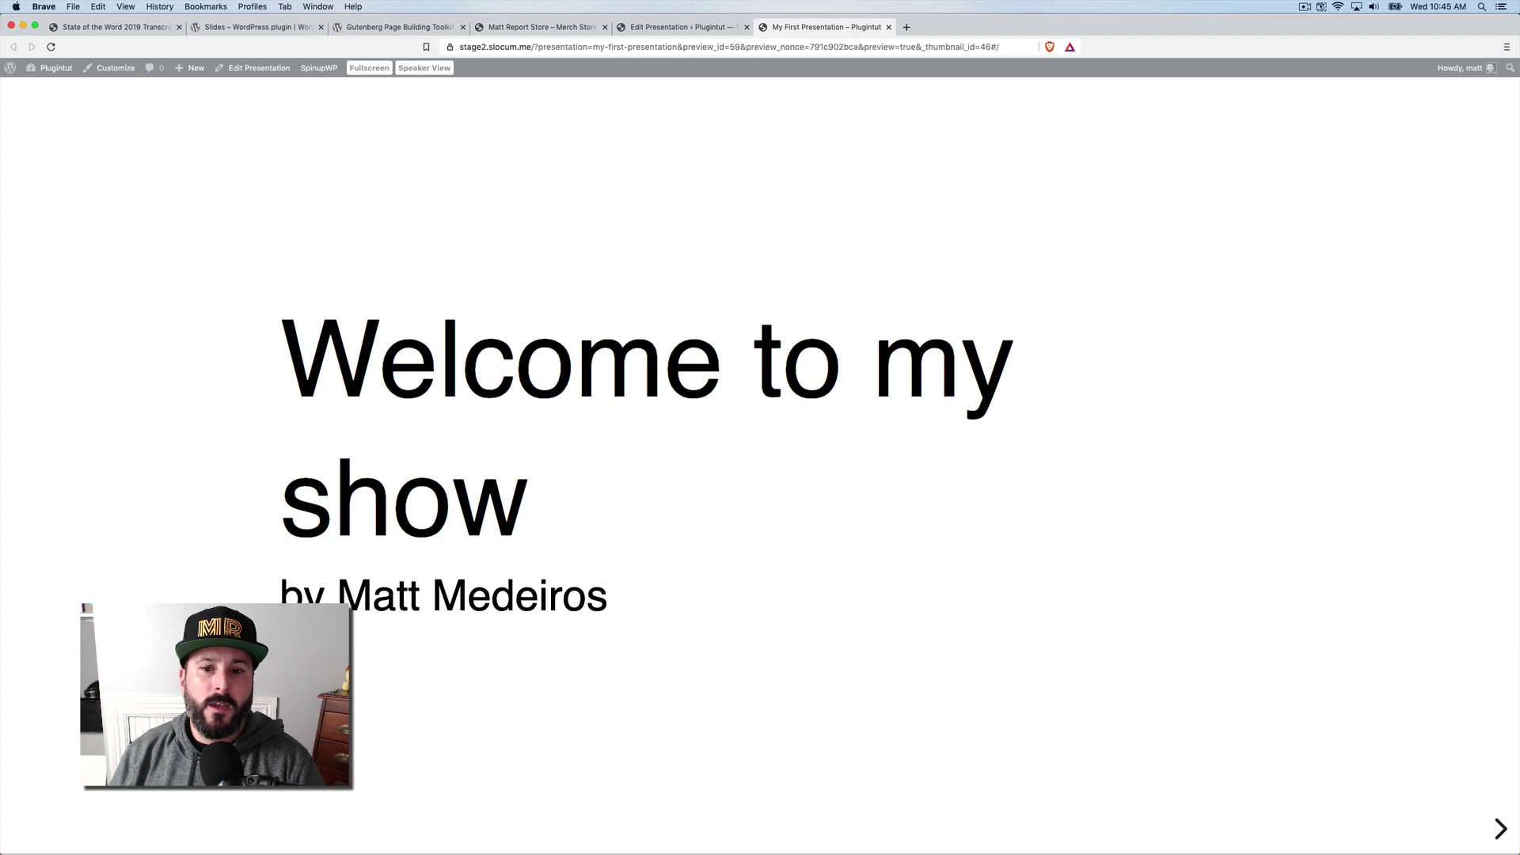
# Advance the preview through slides two, three and four, then step back with the arrow keys.
pyautogui.press('Right')
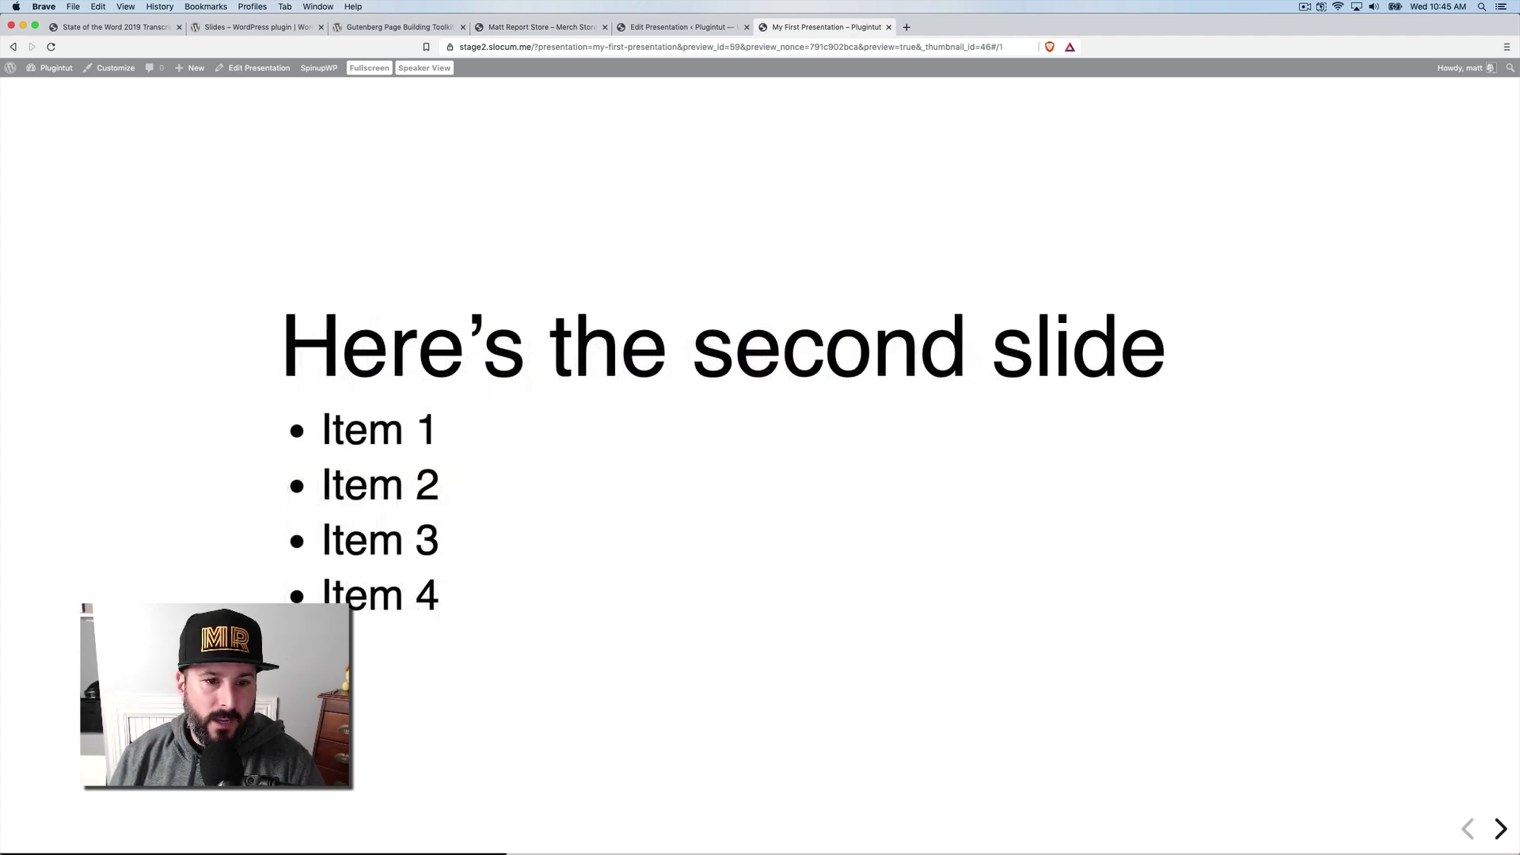
pyautogui.press('Right')
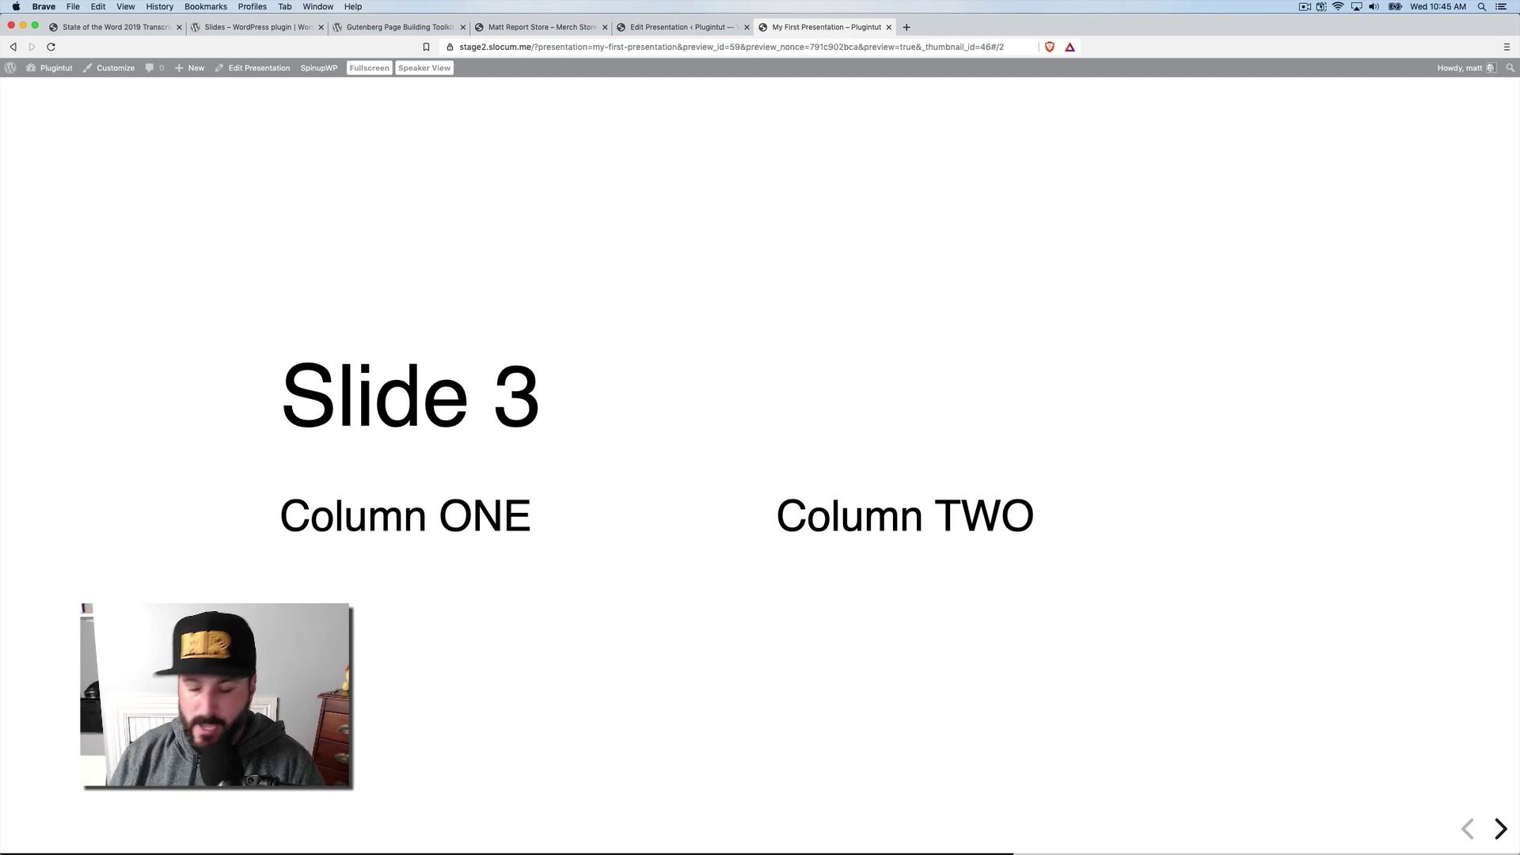
pyautogui.press('Right')
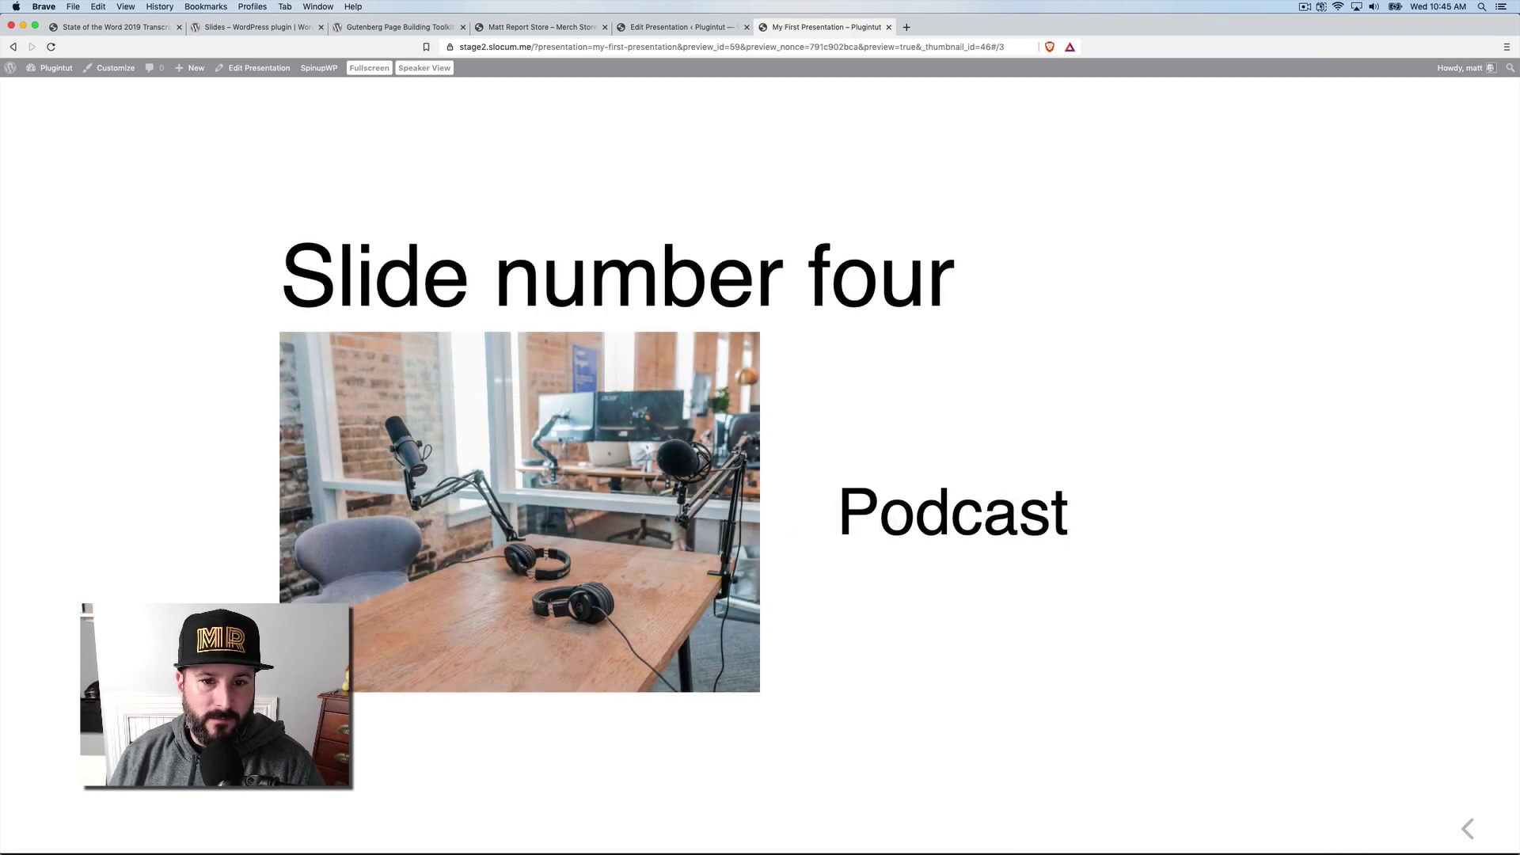
pyautogui.press('Left')
pyautogui.press('Left')
pyautogui.press('Left')
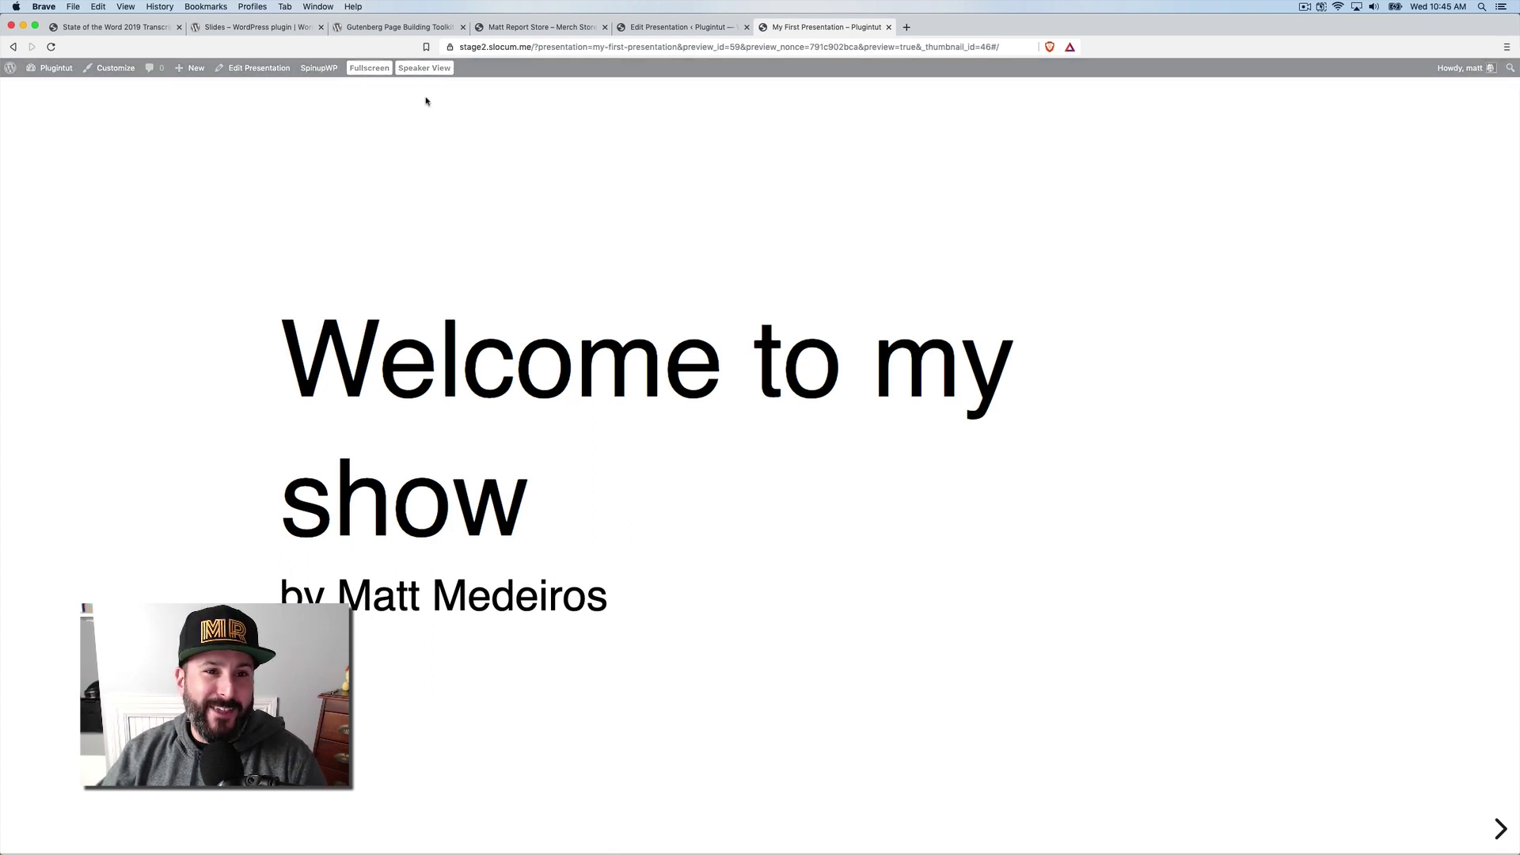
# Open the speaker view, move its window up and left, and advance to the next slide.
pyautogui.click(424, 68)
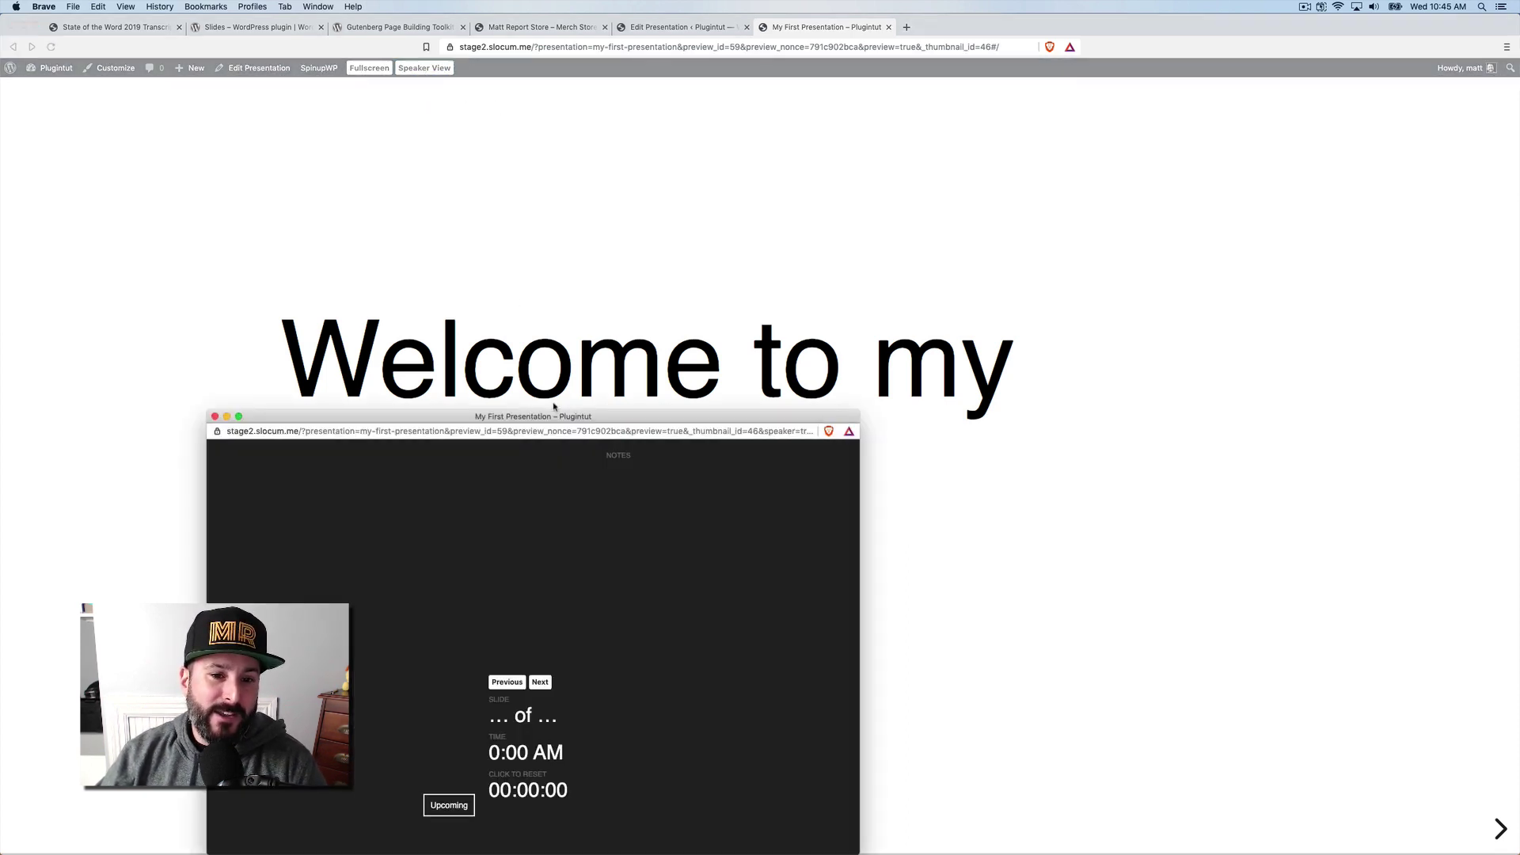
pyautogui.moveTo(556, 424); pyautogui.dragTo(539, 266)
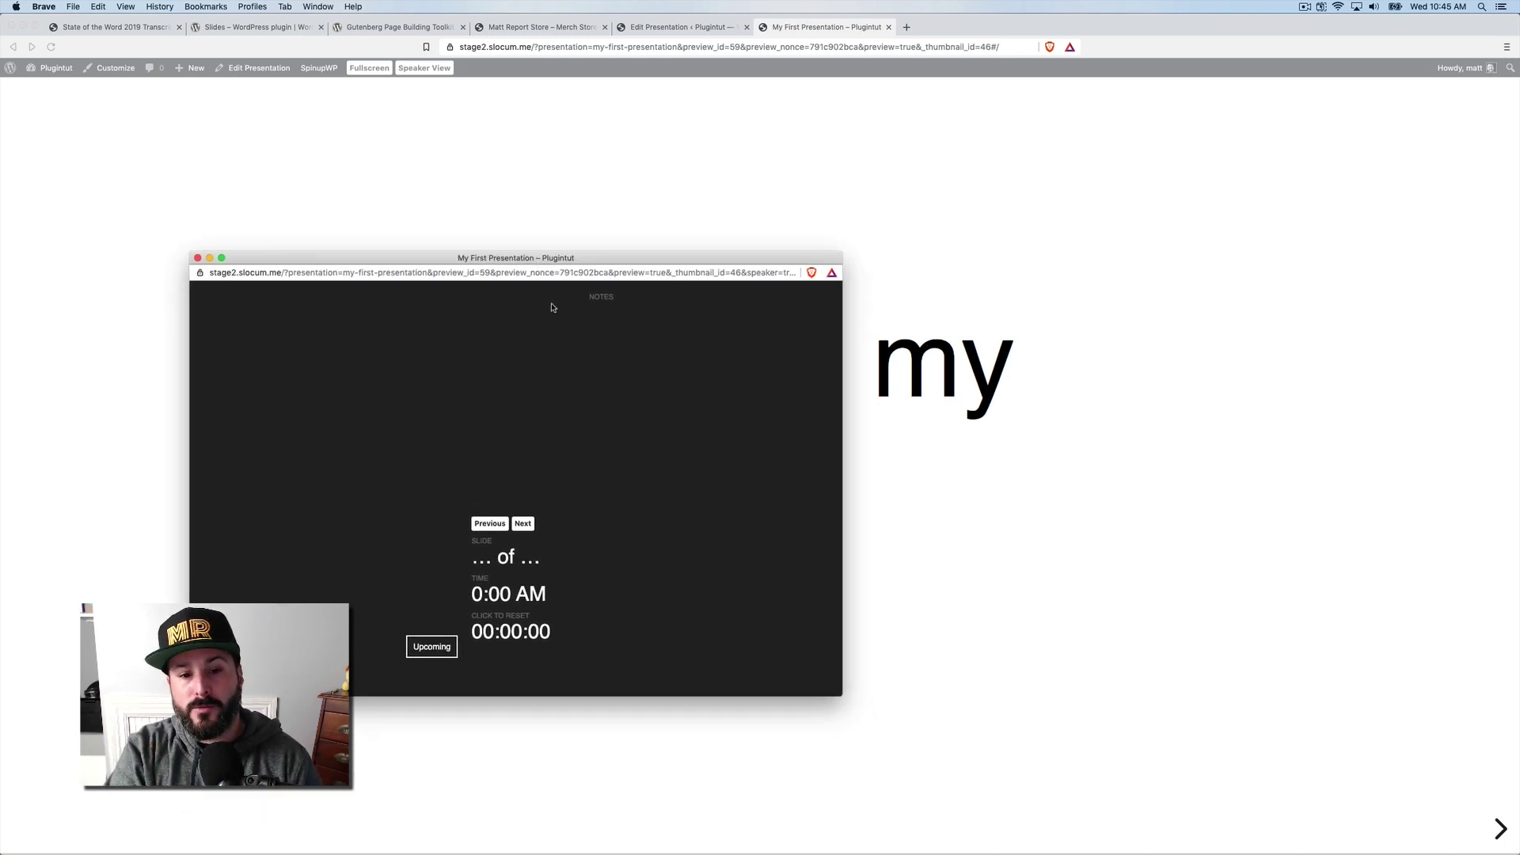
pyautogui.click(488, 526)
pyautogui.click(527, 525)
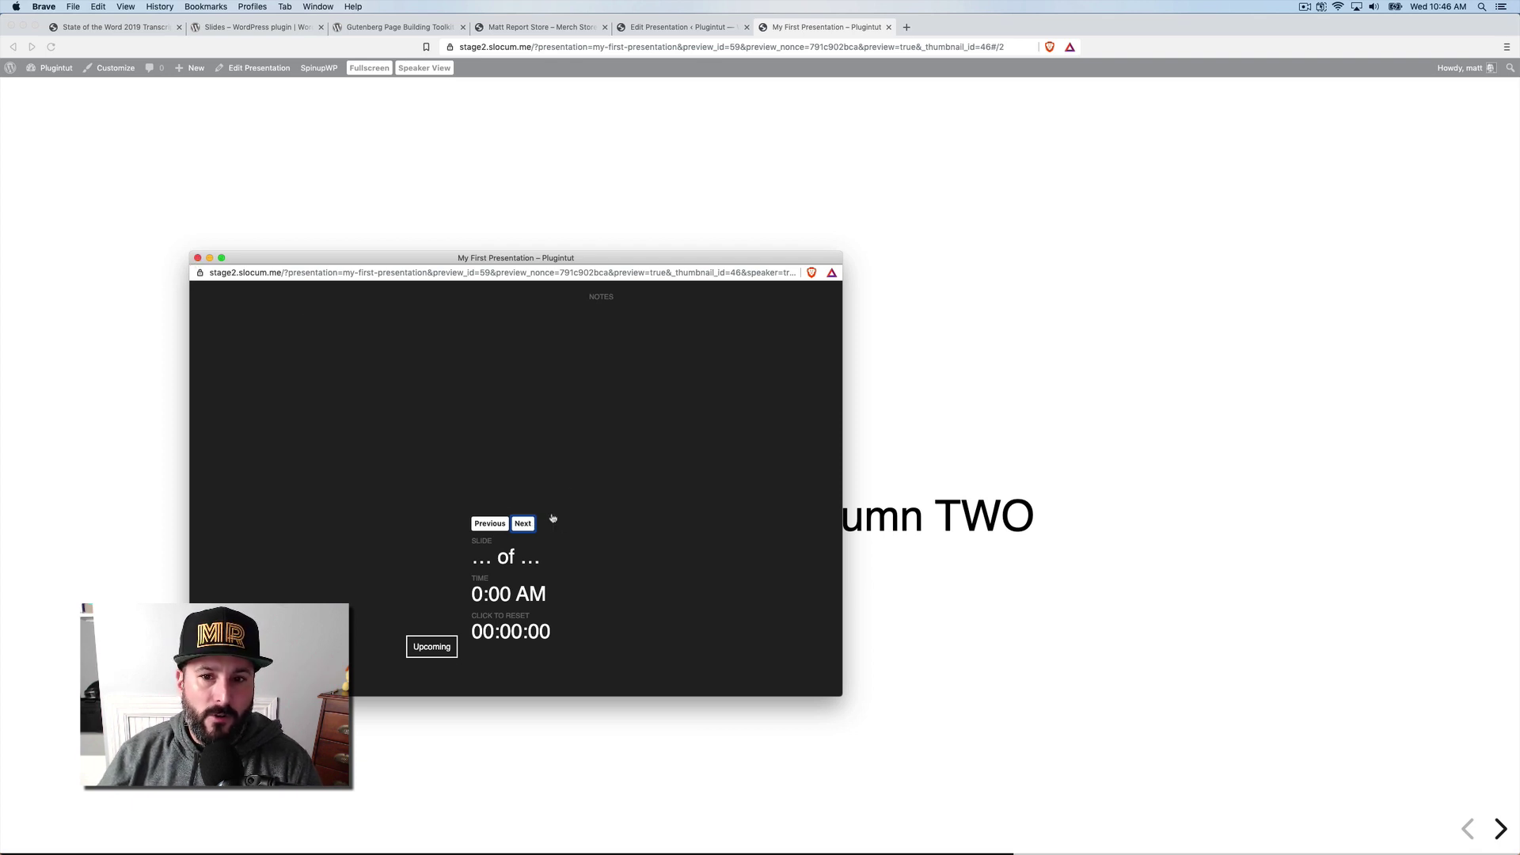
# Close the speaker view window and the My First Presentation preview tab.
pyautogui.click(519, 535)
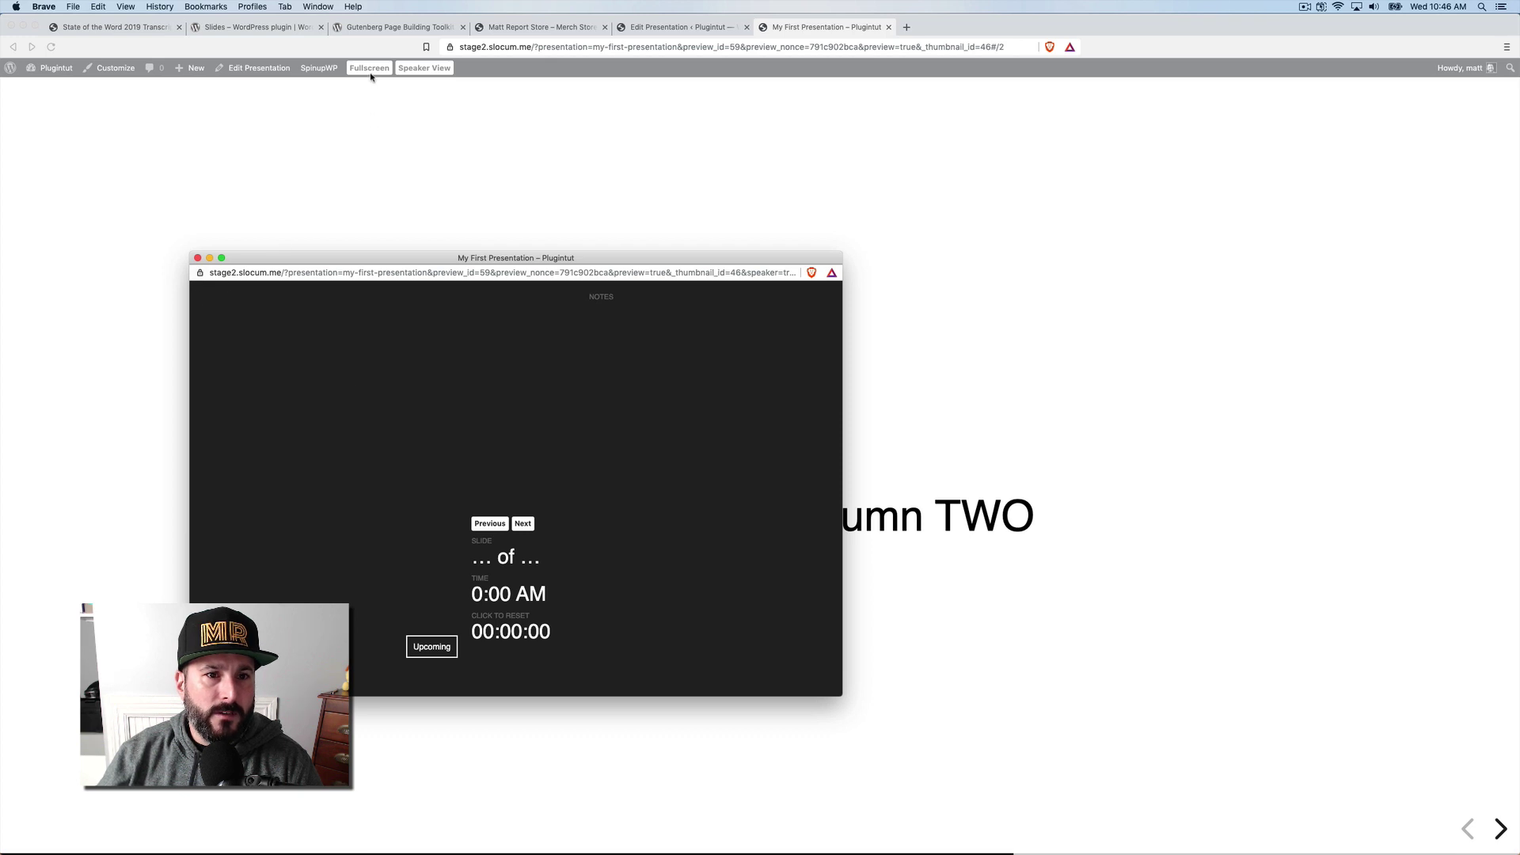
pyautogui.click(198, 258)
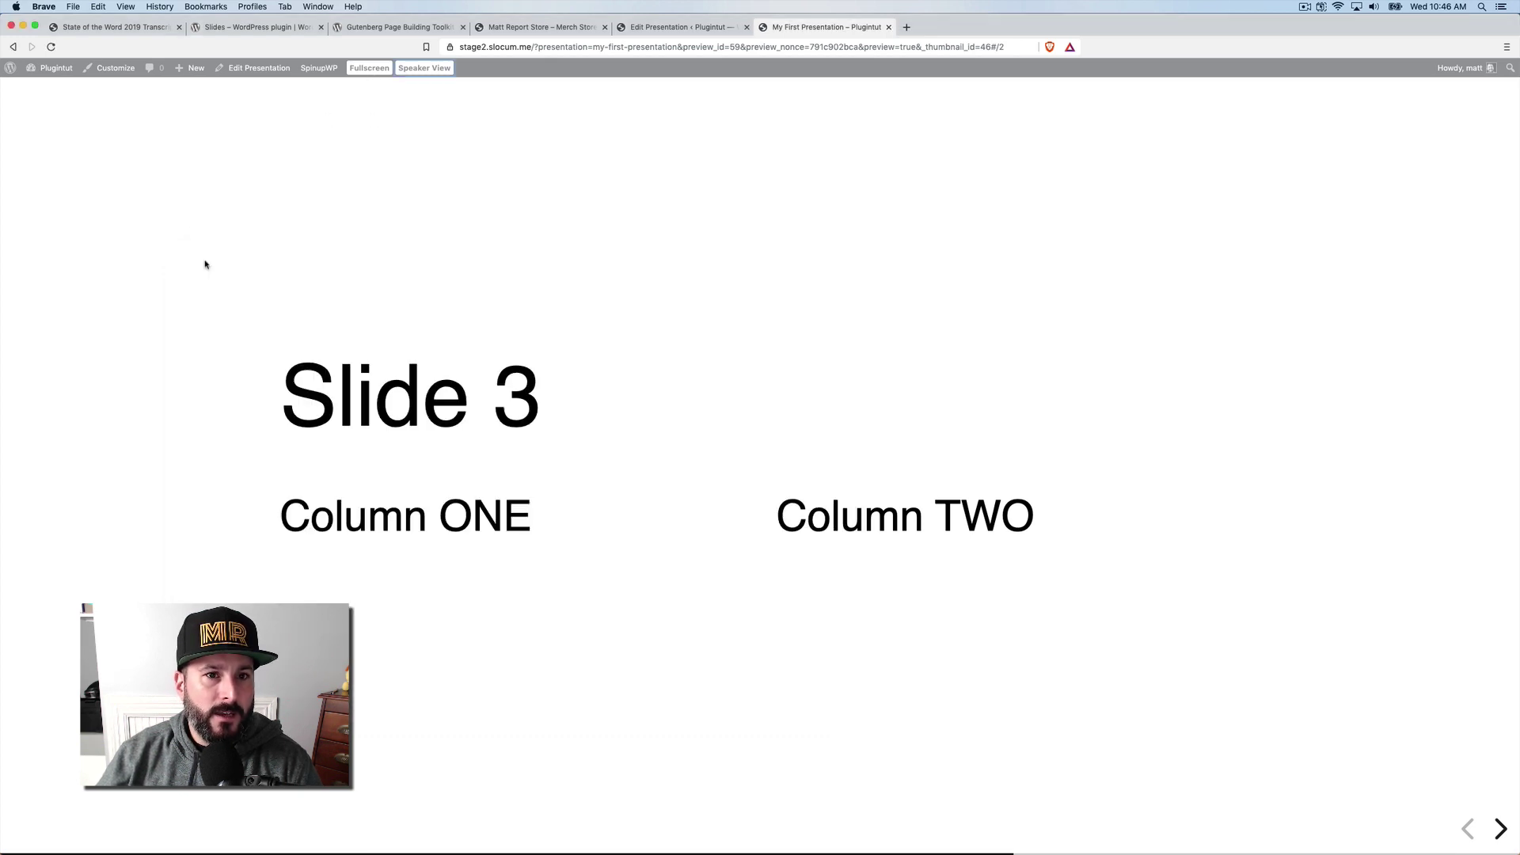
pyautogui.click(887, 28)
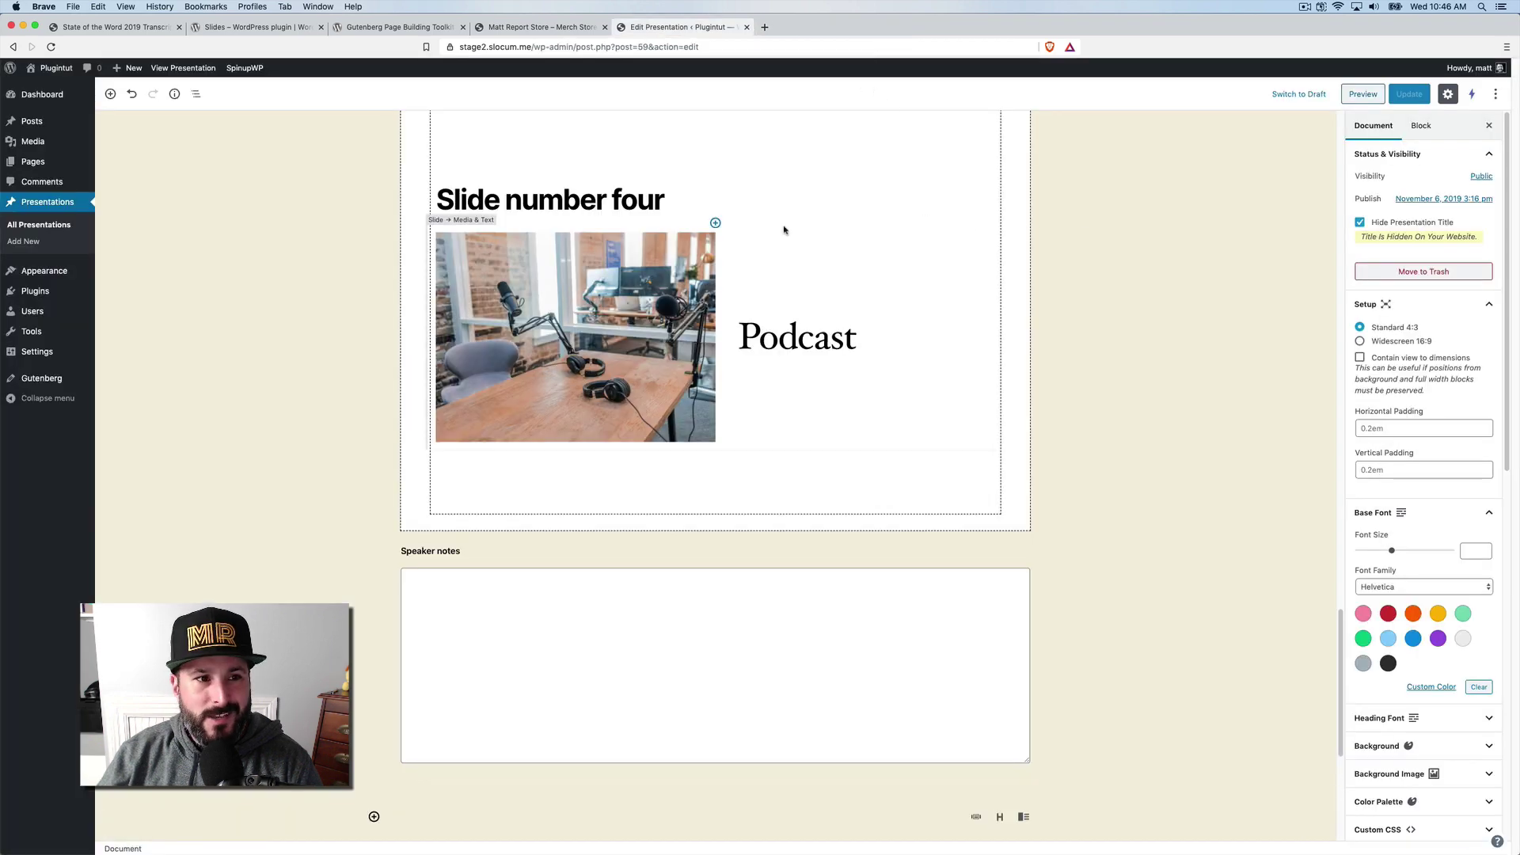
# Open Hello world! for editing from All Posts and scroll to its lorem ipsum paragraphs.
pyautogui.scroll(3, 792, 238)
pyautogui.scroll(20, 808, 251)
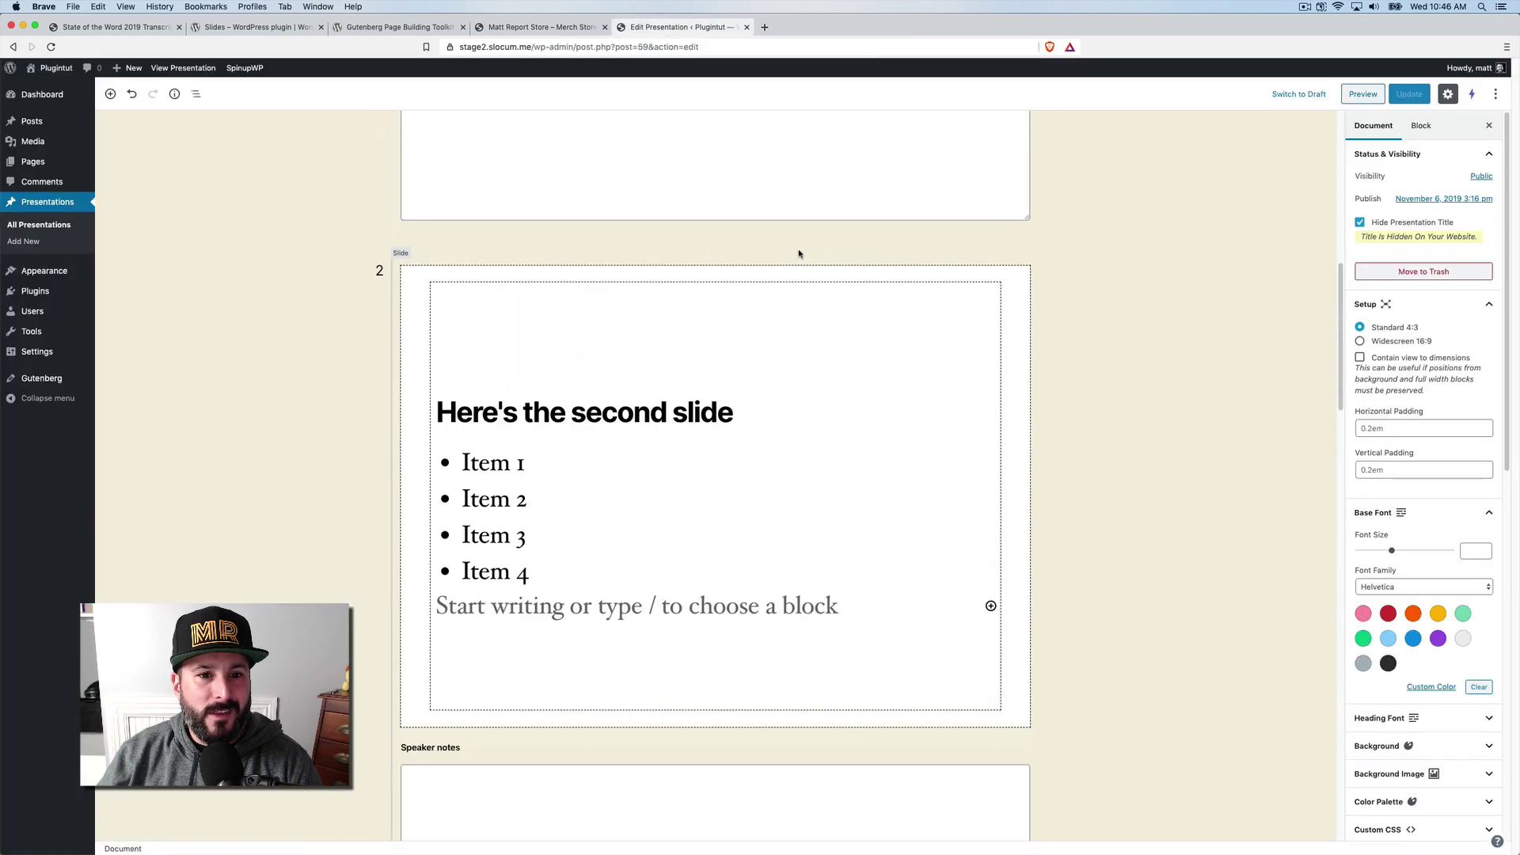
pyautogui.scroll(2, 789, 253)
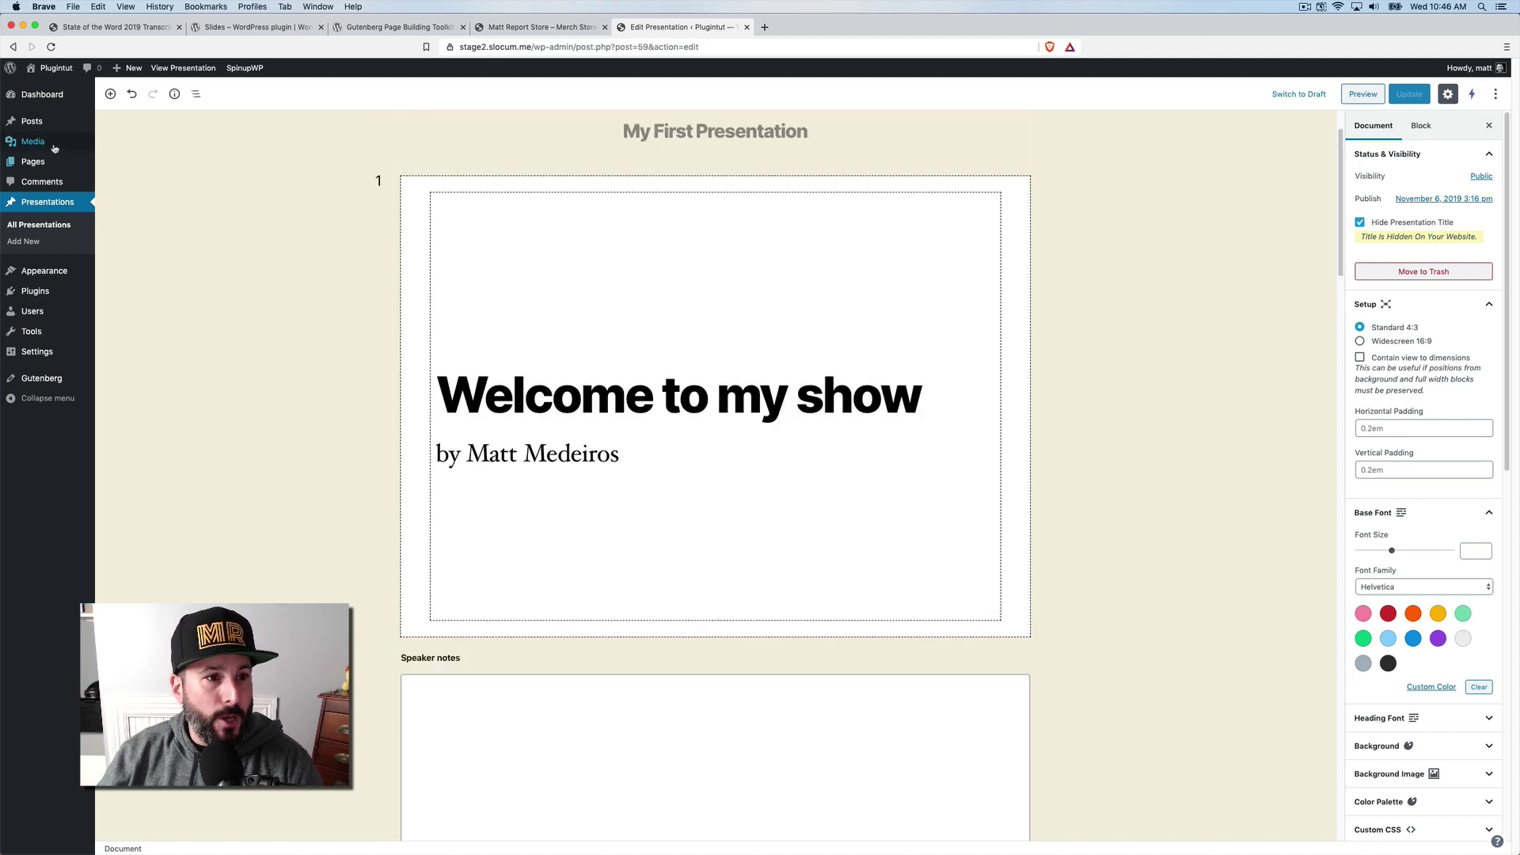
pyautogui.click(119, 128)
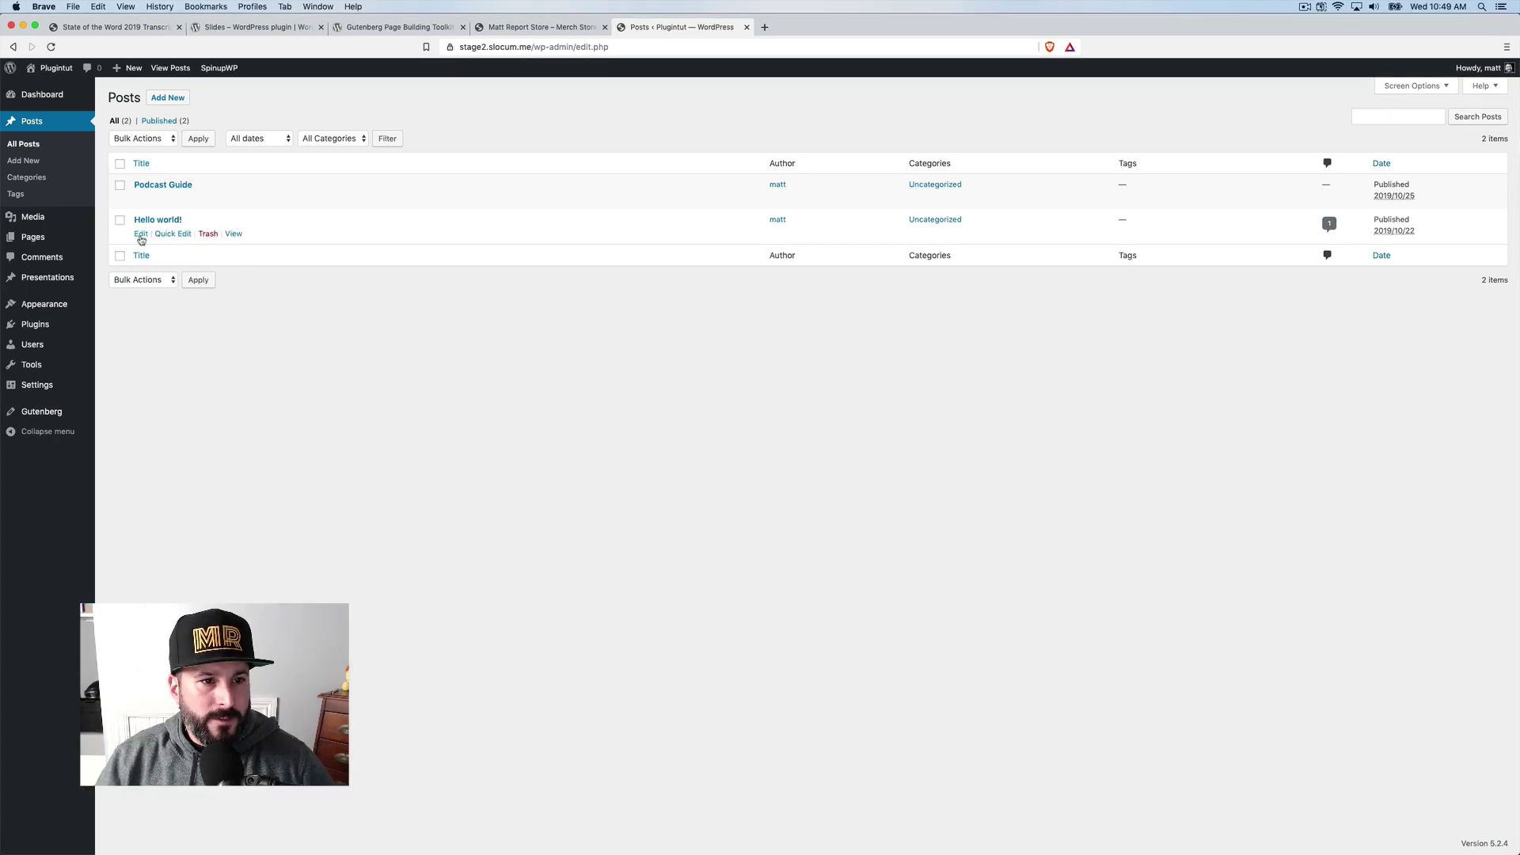
pyautogui.click(141, 235)
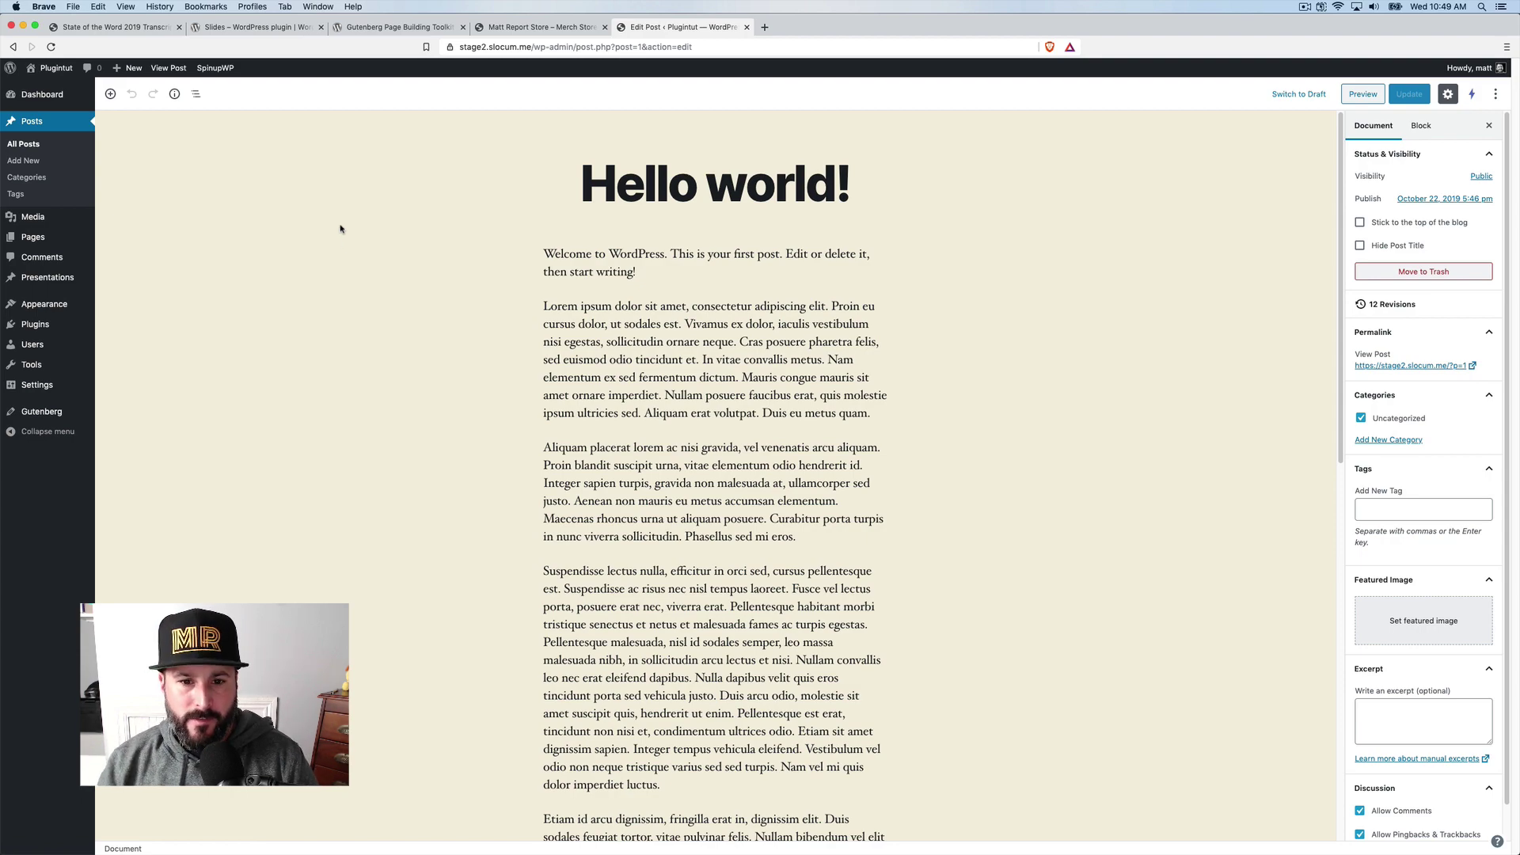
pyautogui.scroll(-6, 698, 448)
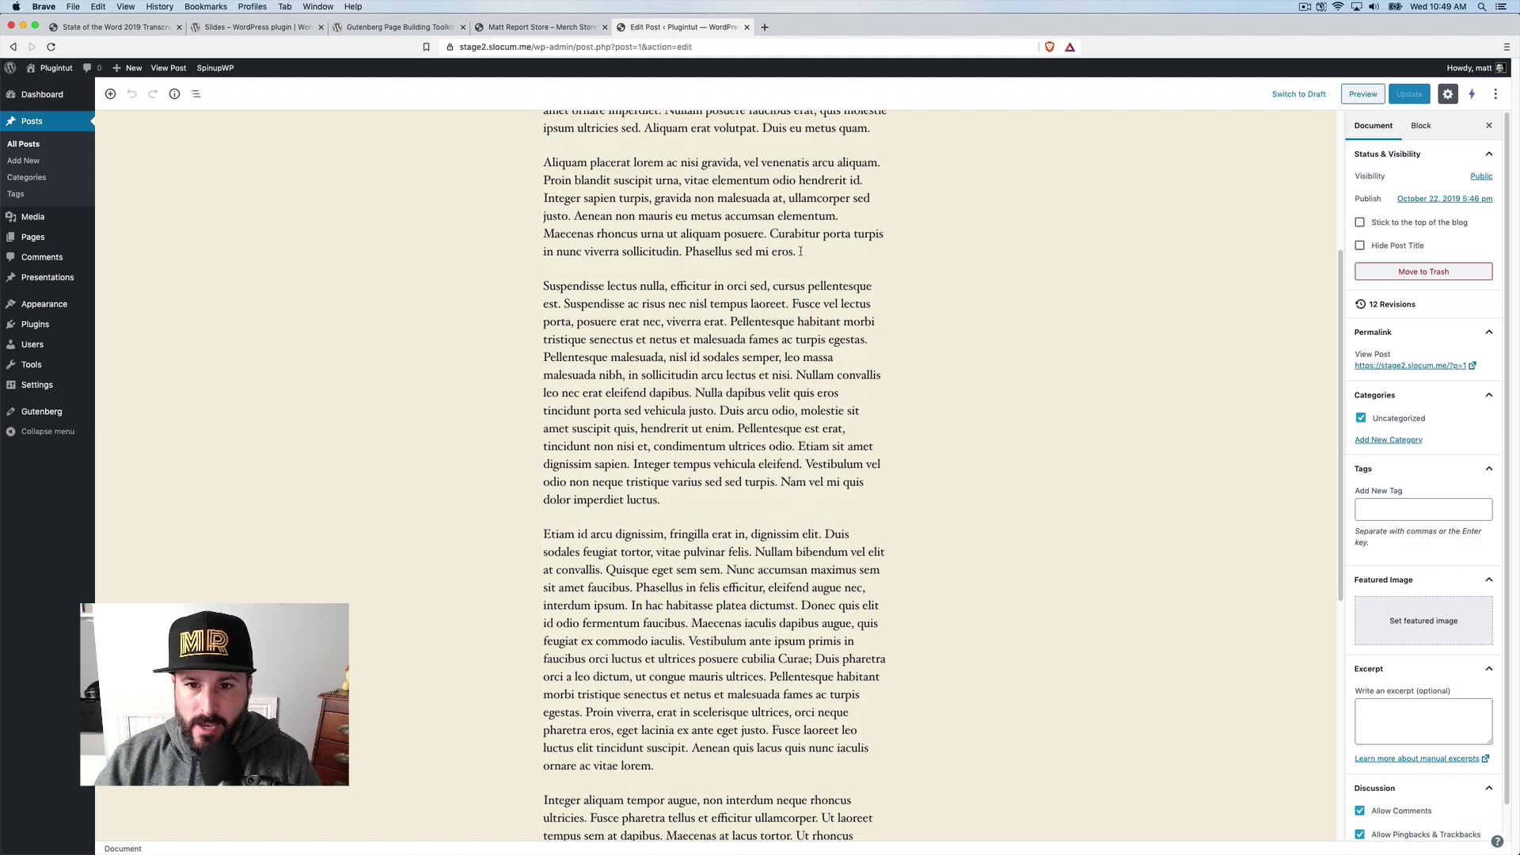
# Insert an Image block with the podcast studio photo below the Aliquam placerat paragraph.
pyautogui.click(800, 251)
pyautogui.click(715, 268)
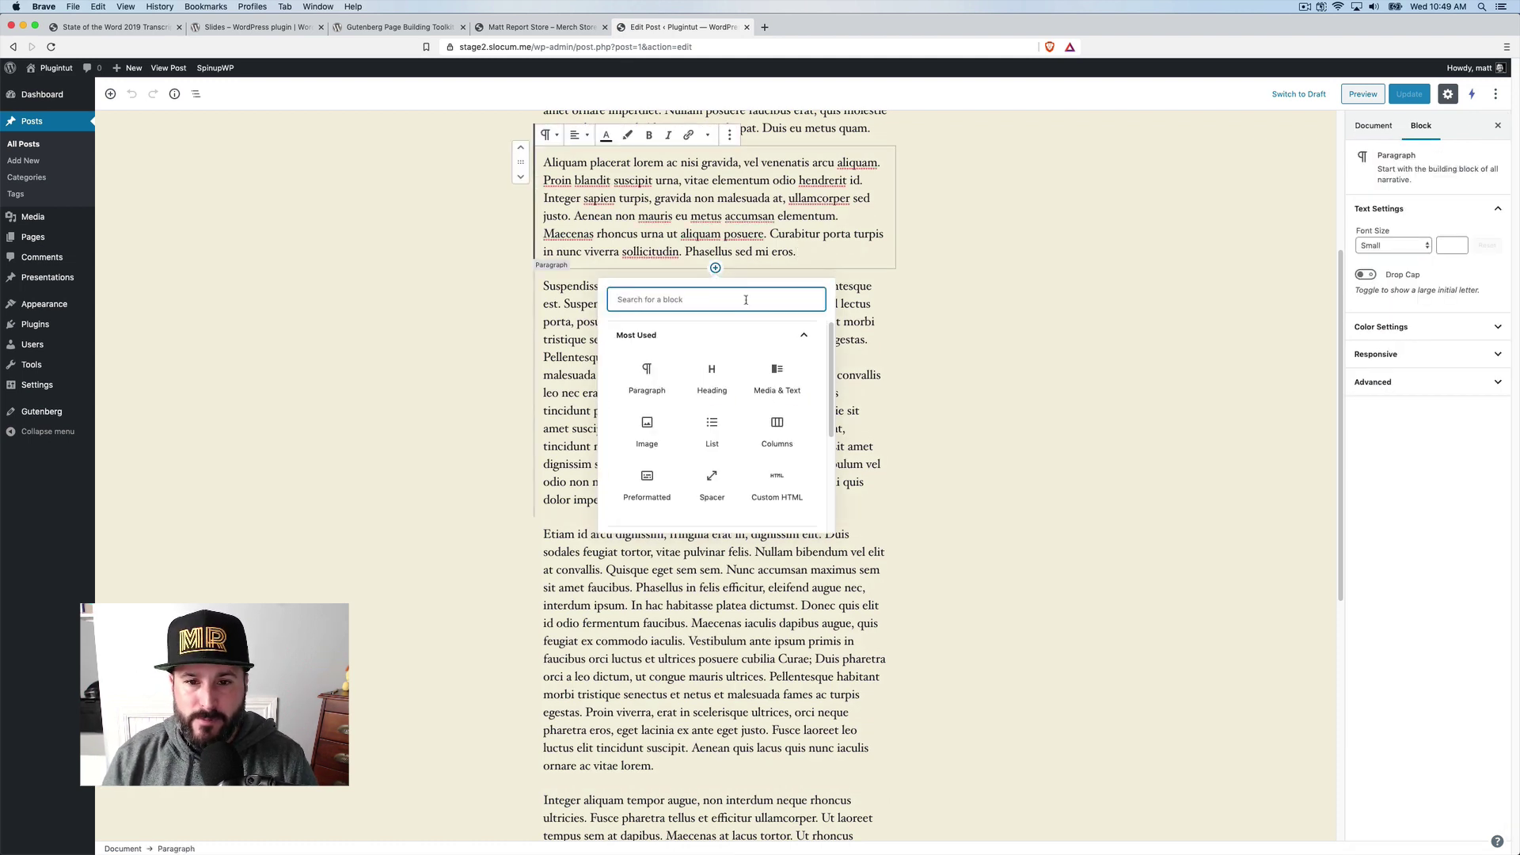
pyautogui.write('image')
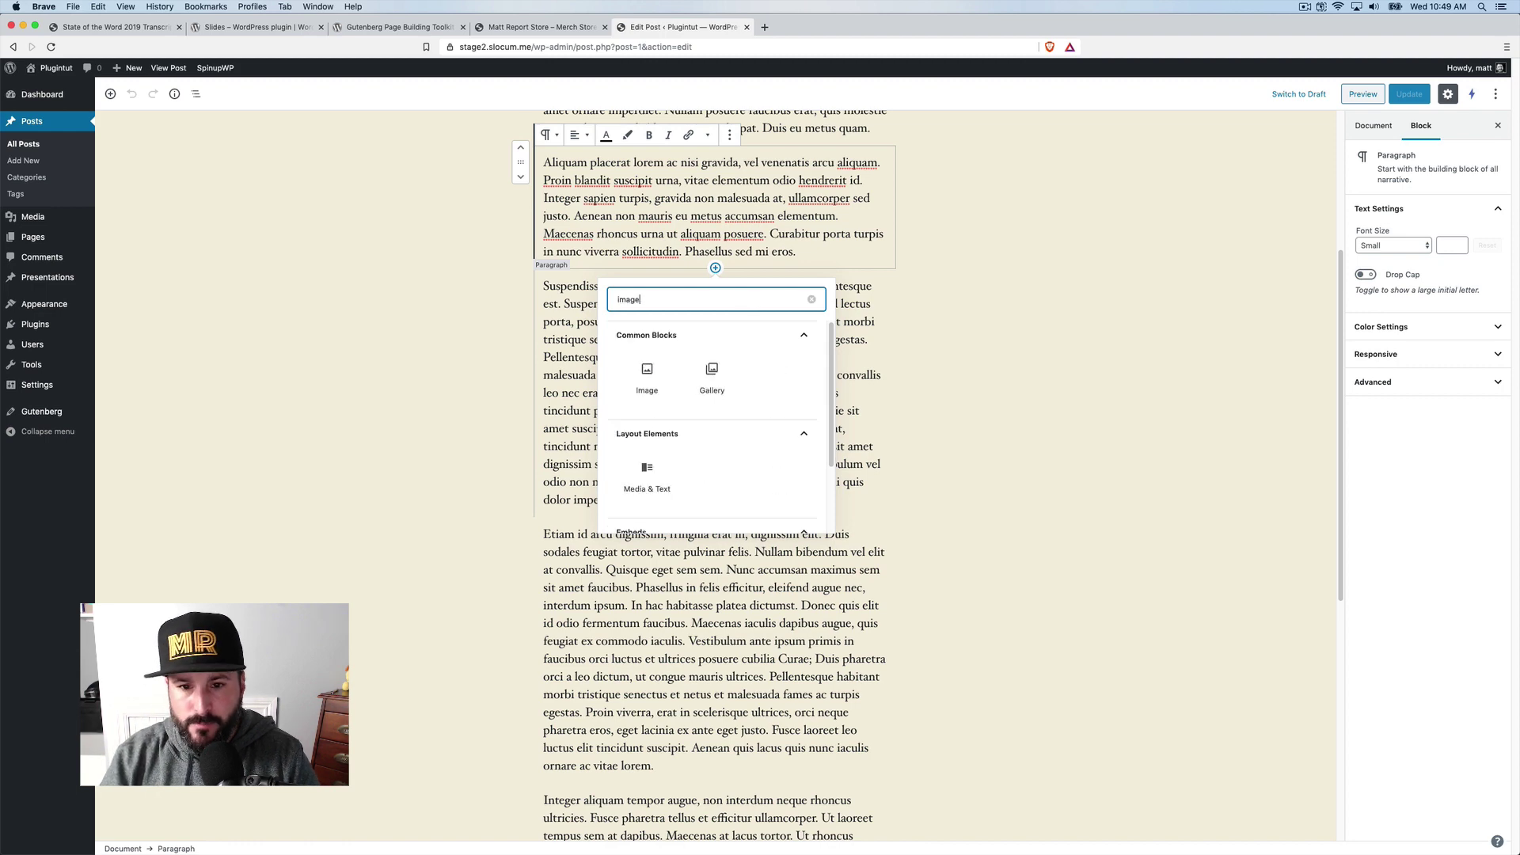
pyautogui.click(647, 377)
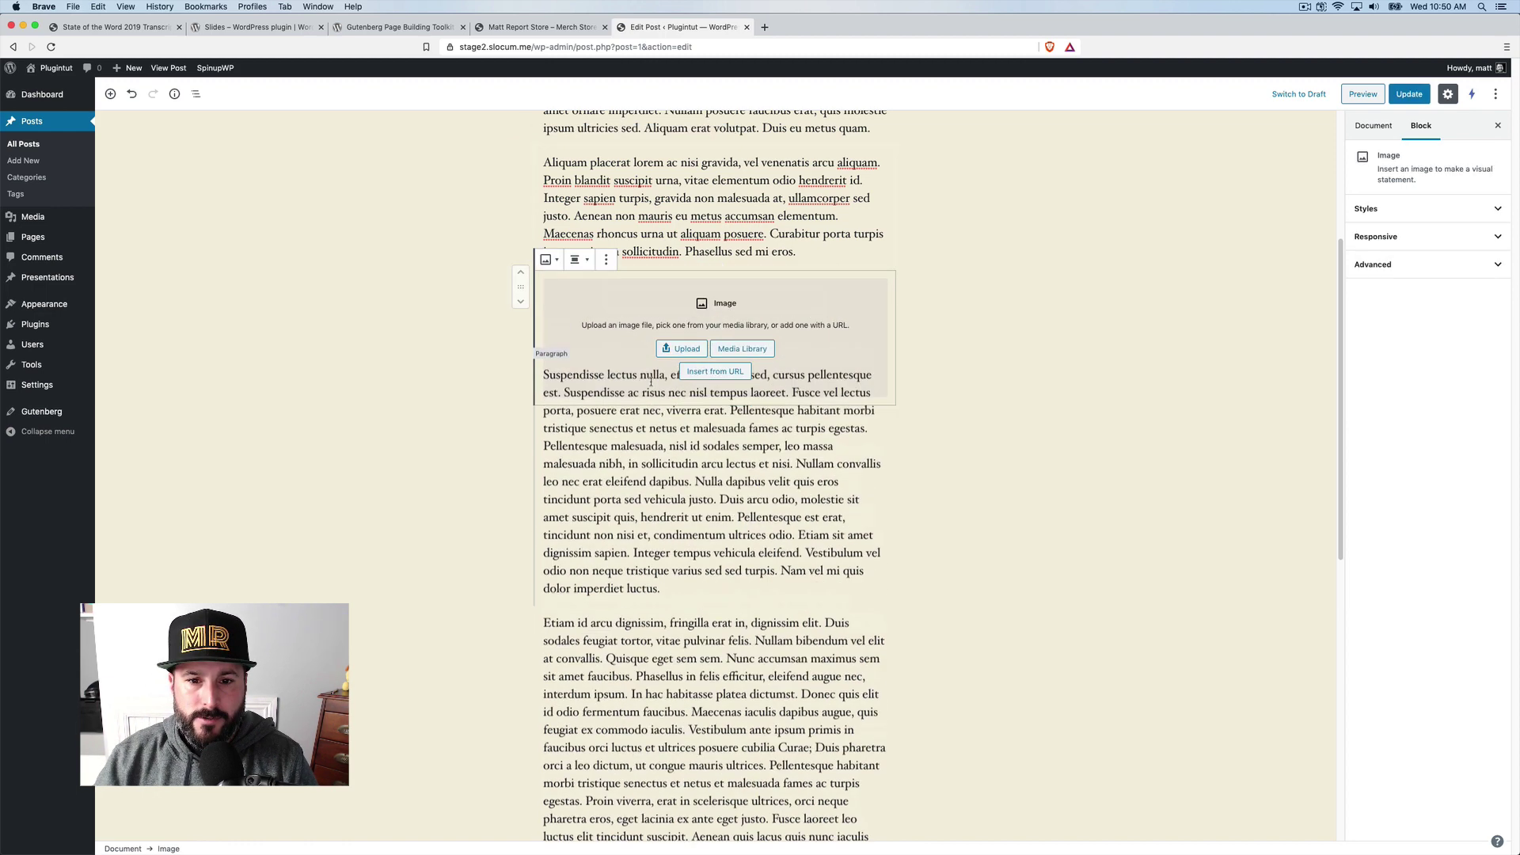
pyautogui.click(734, 350)
pyautogui.click(95, 218)
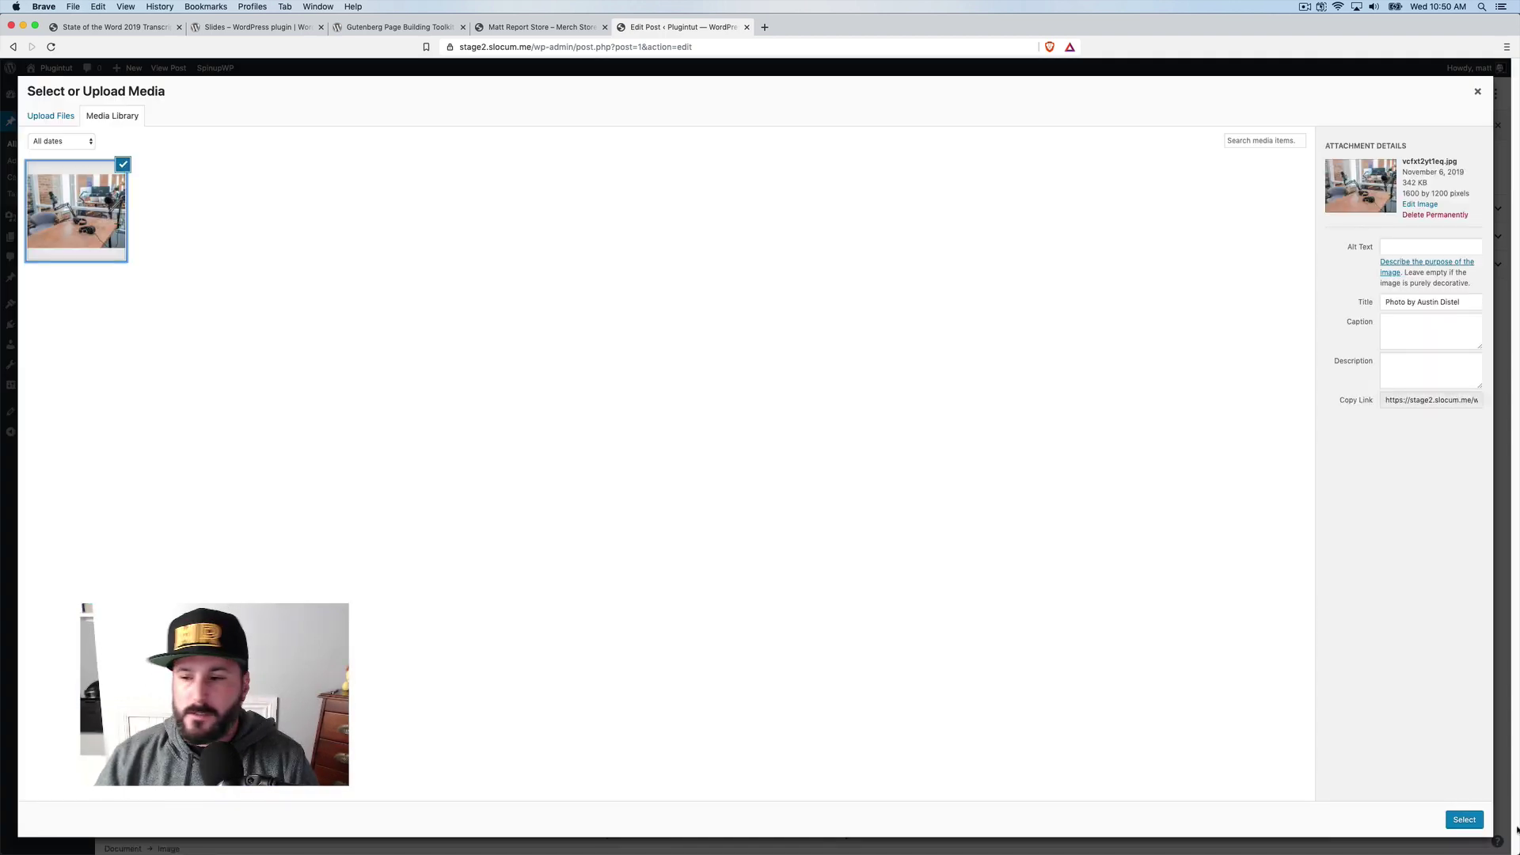
pyautogui.click(1463, 821)
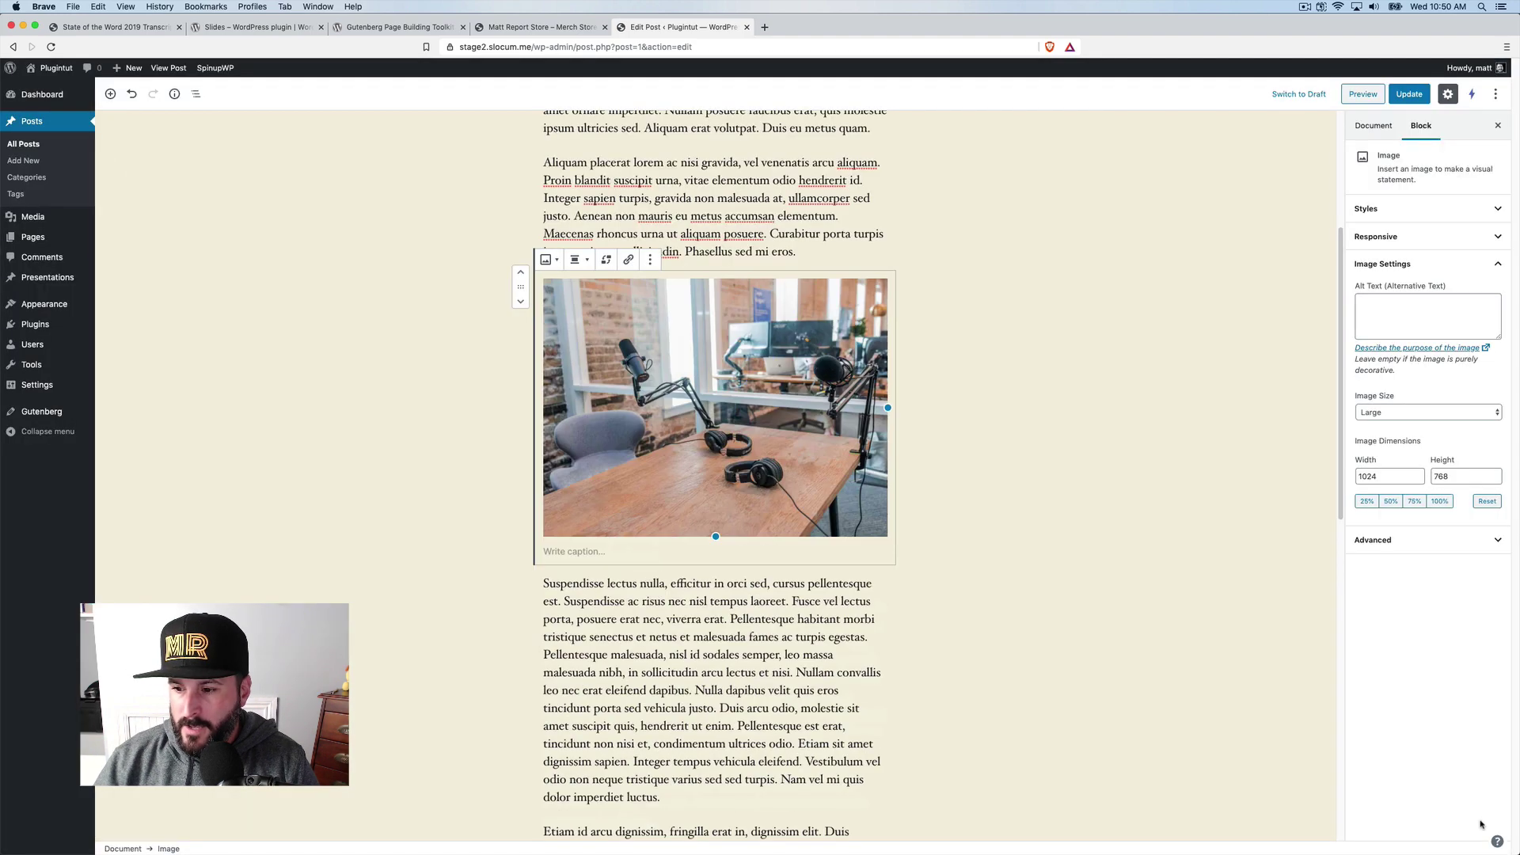
# Make the podcast image wide width and update the post.
pyautogui.click(577, 261)
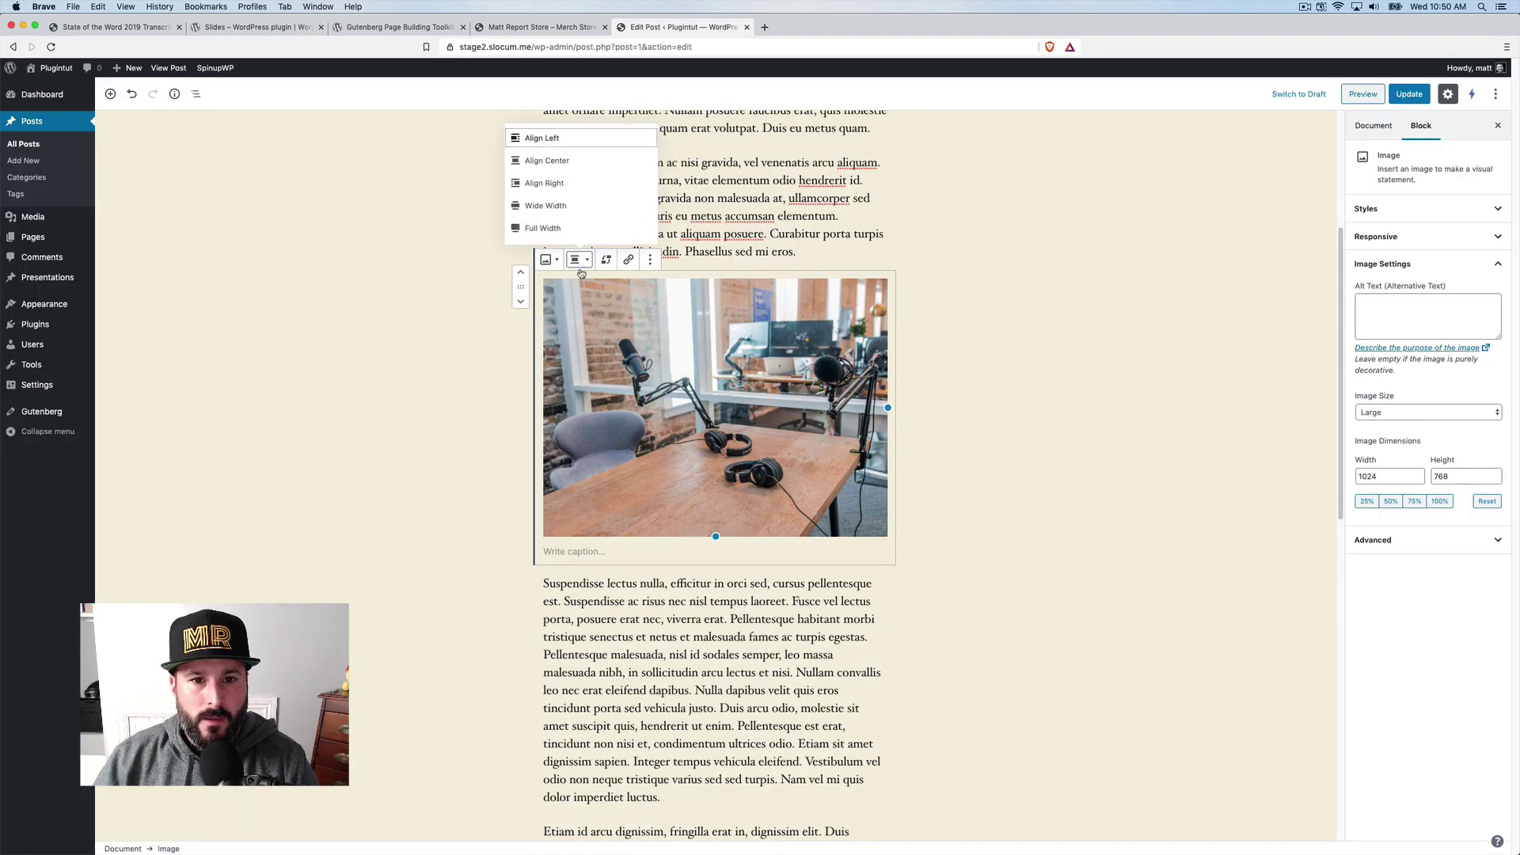
pyautogui.click(567, 208)
pyautogui.click(1409, 95)
# Preview the post in a new tab, scroll through it, and close the preview.
pyautogui.click(1363, 94)
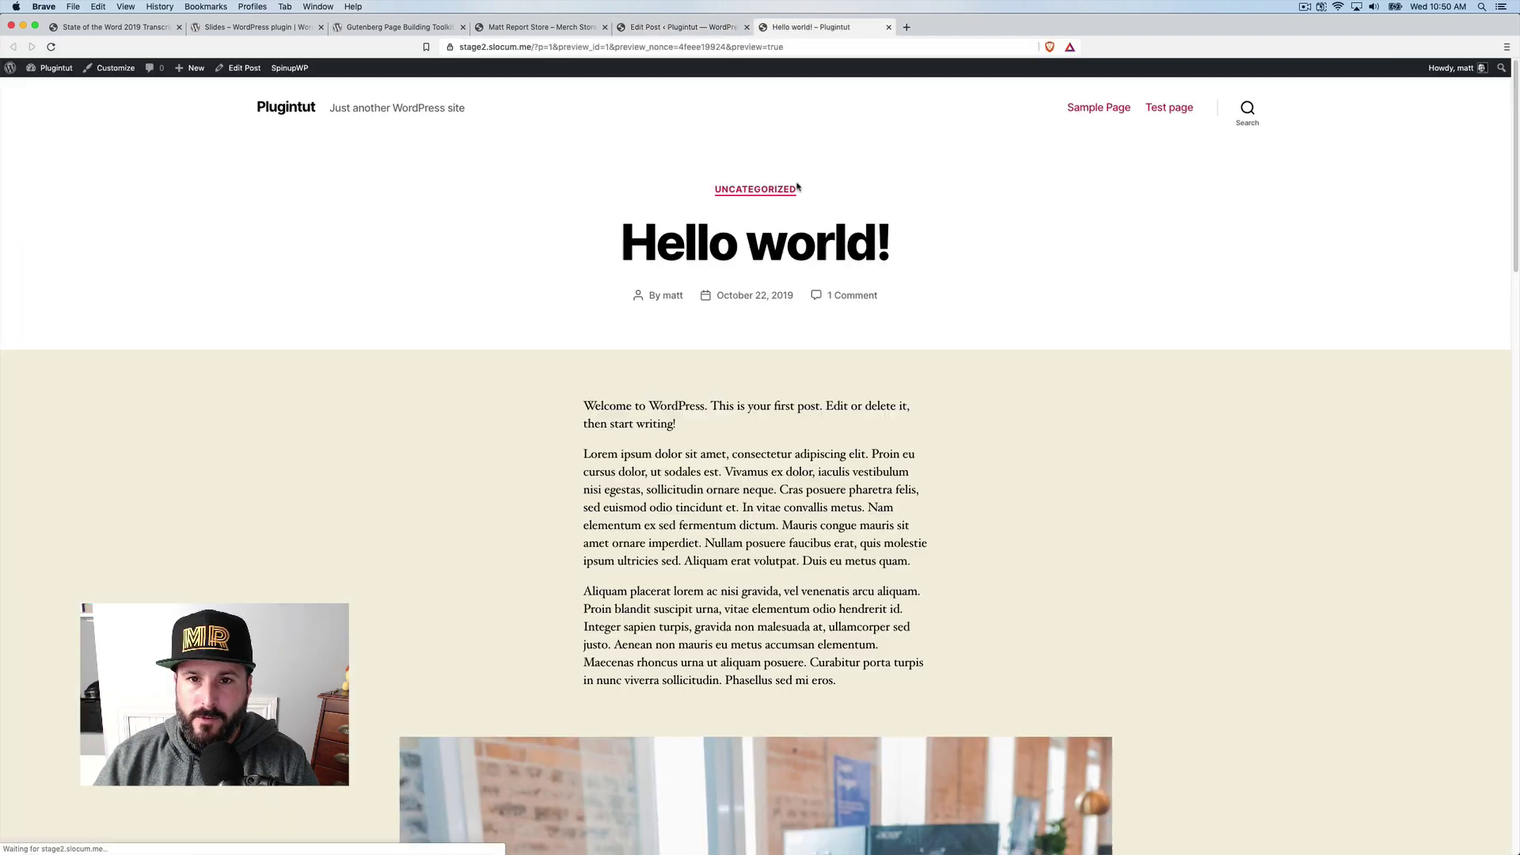
pyautogui.scroll(-10, 844, 309)
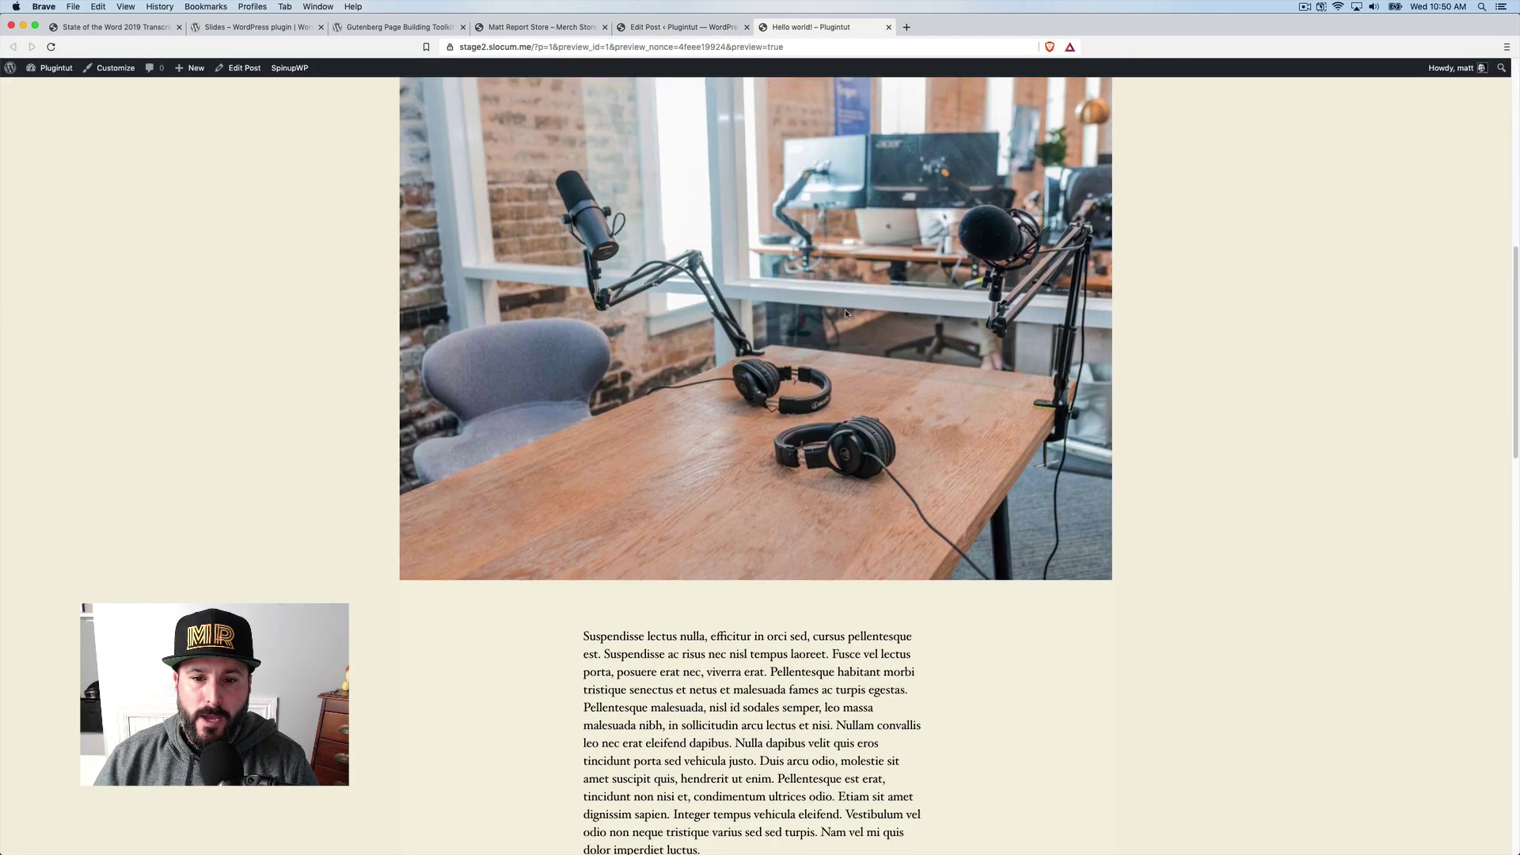
pyautogui.scroll(-10, 845, 309)
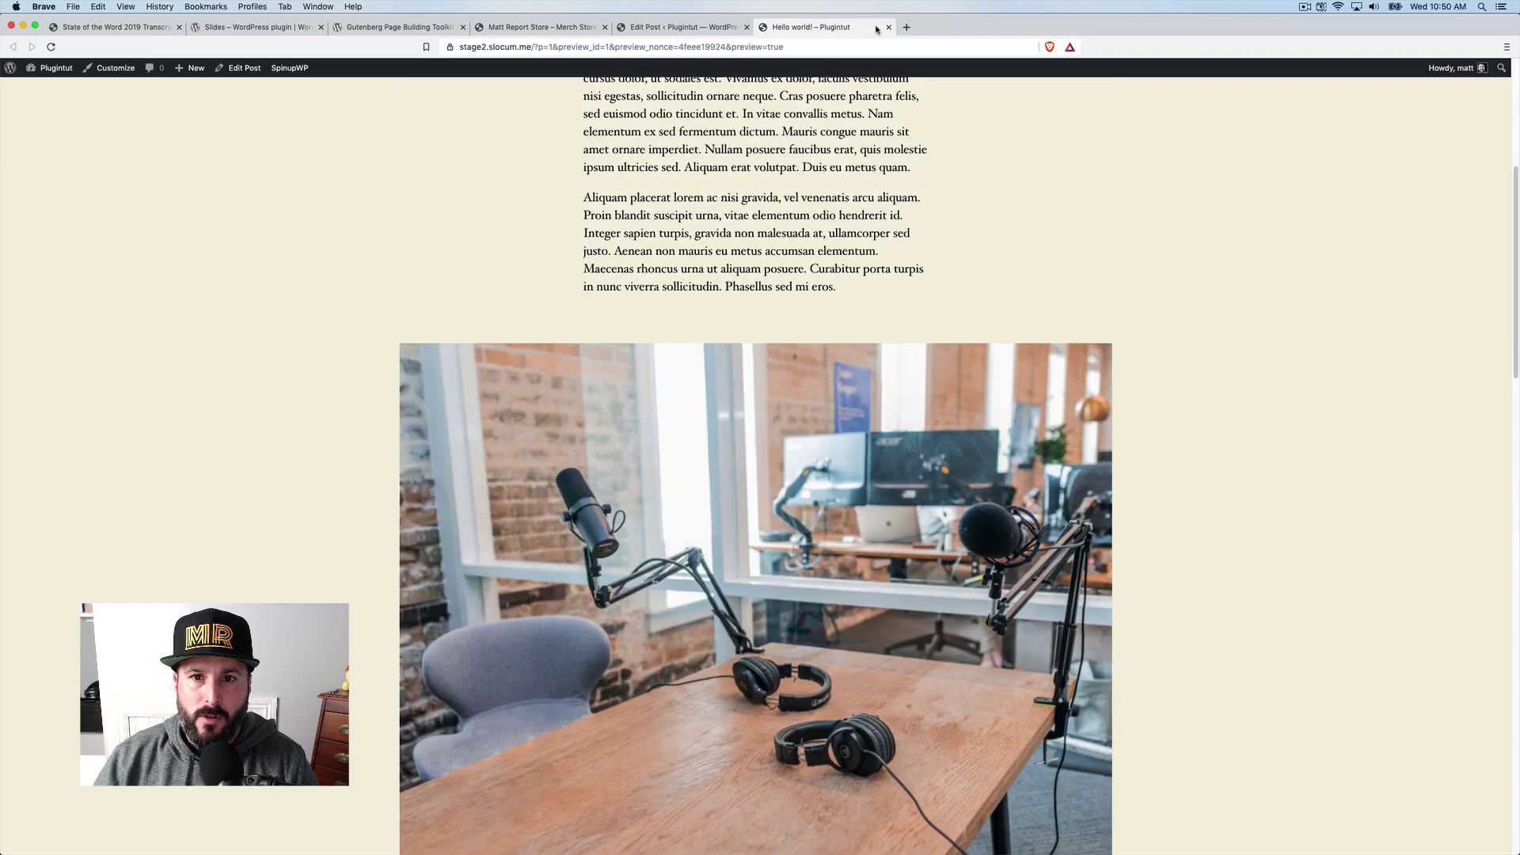
pyautogui.click(887, 28)
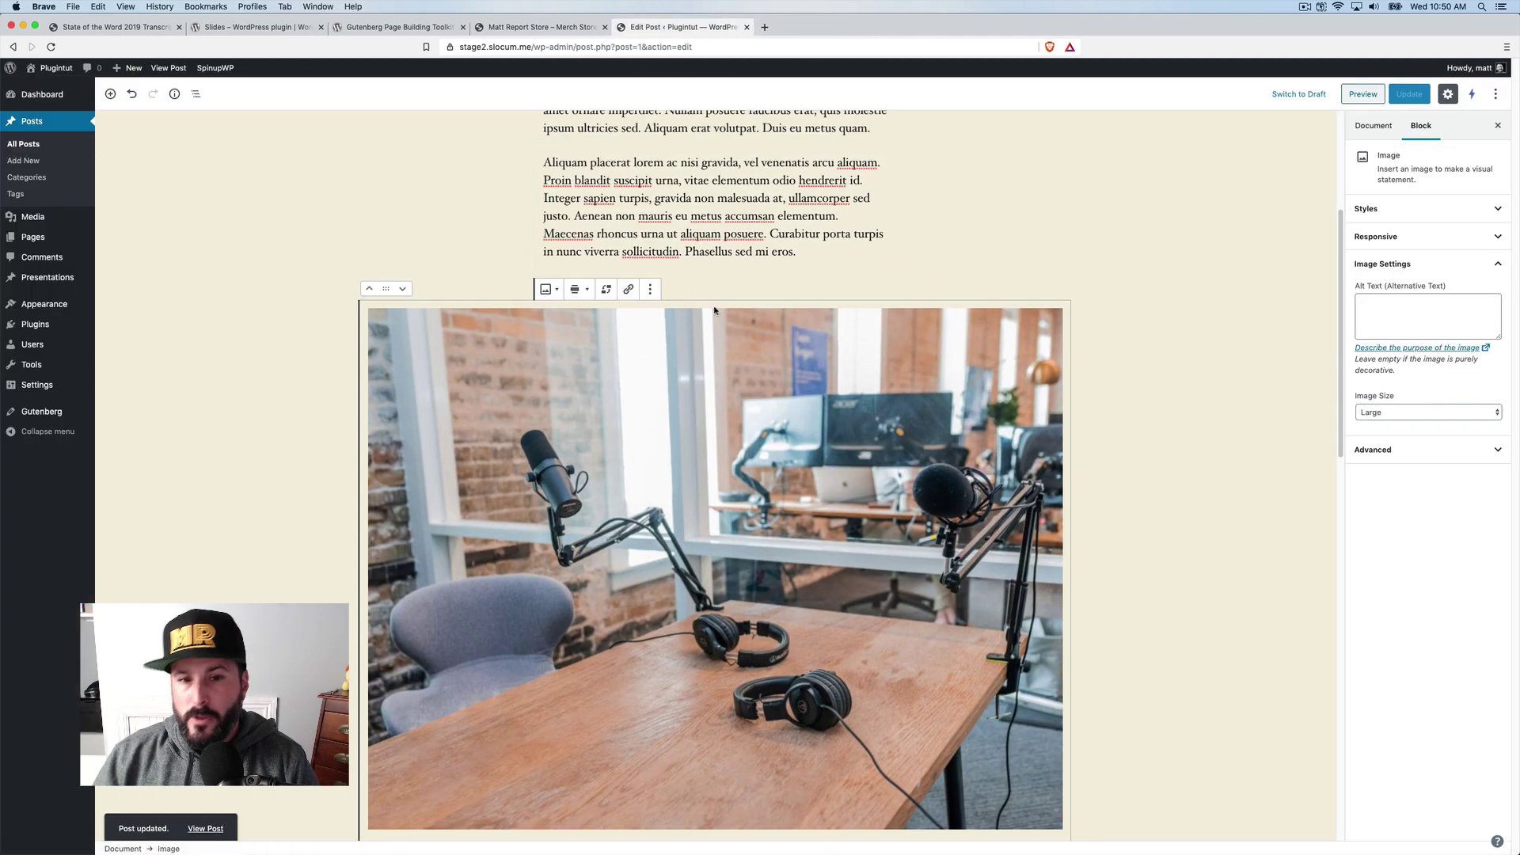
# Set the podcast image block's visibility to Hide on Mobile, then update and preview the post.
pyautogui.click(650, 289)
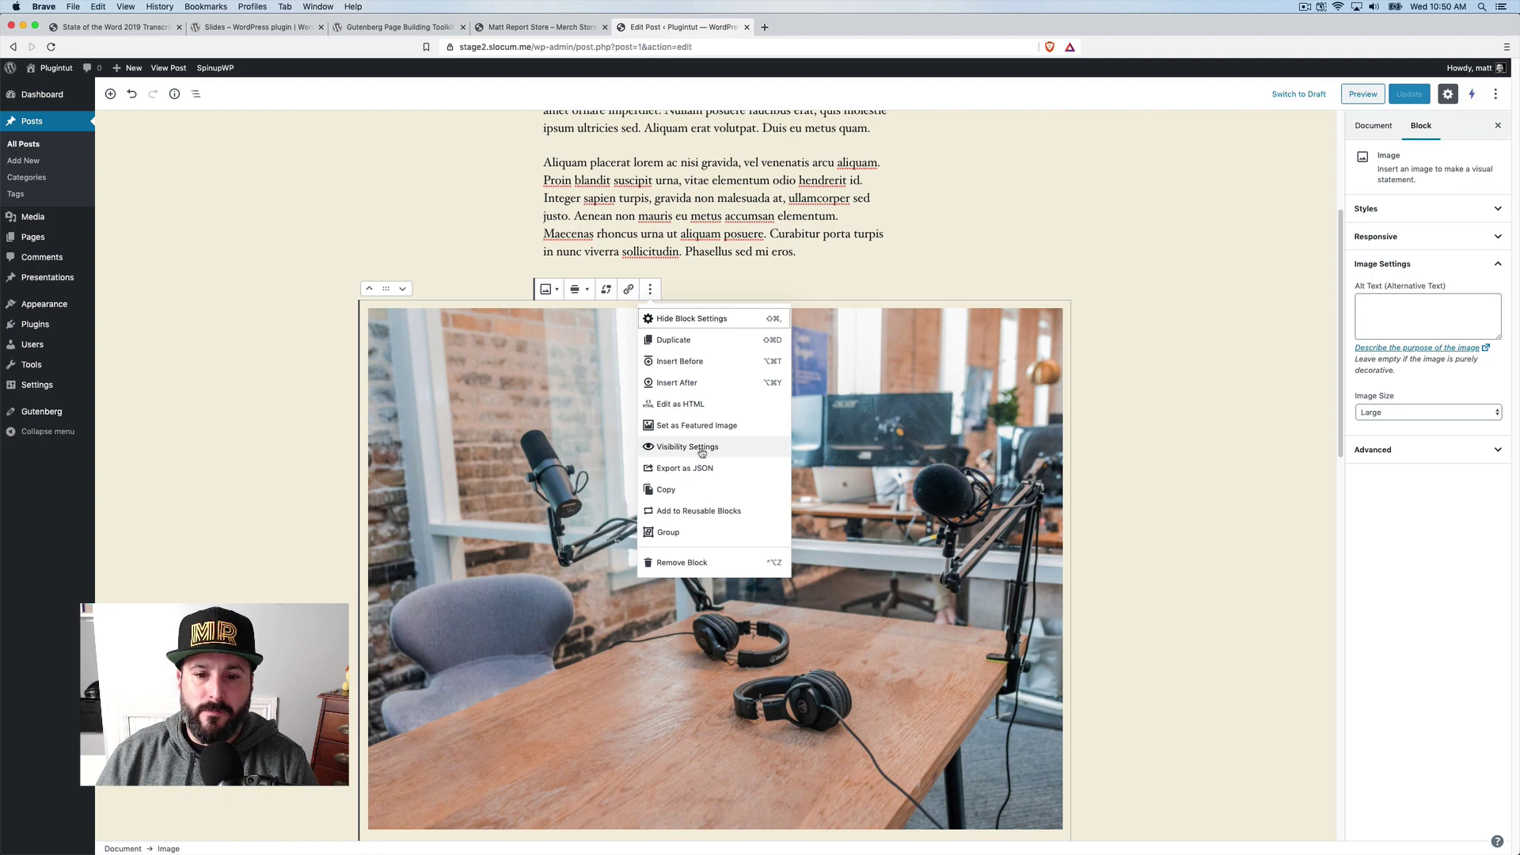
pyautogui.click(687, 447)
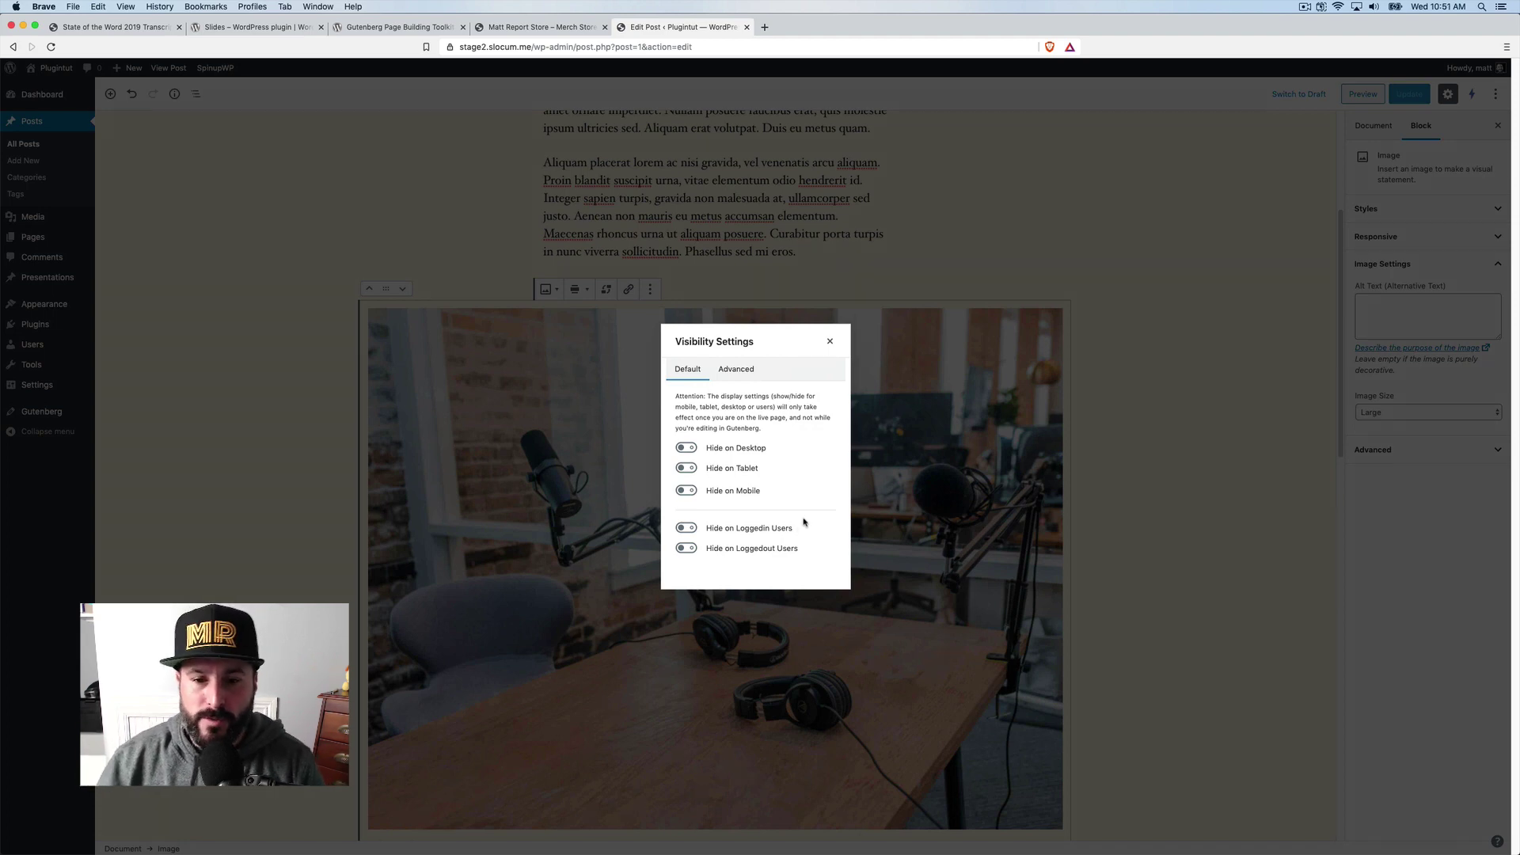
pyautogui.click(686, 492)
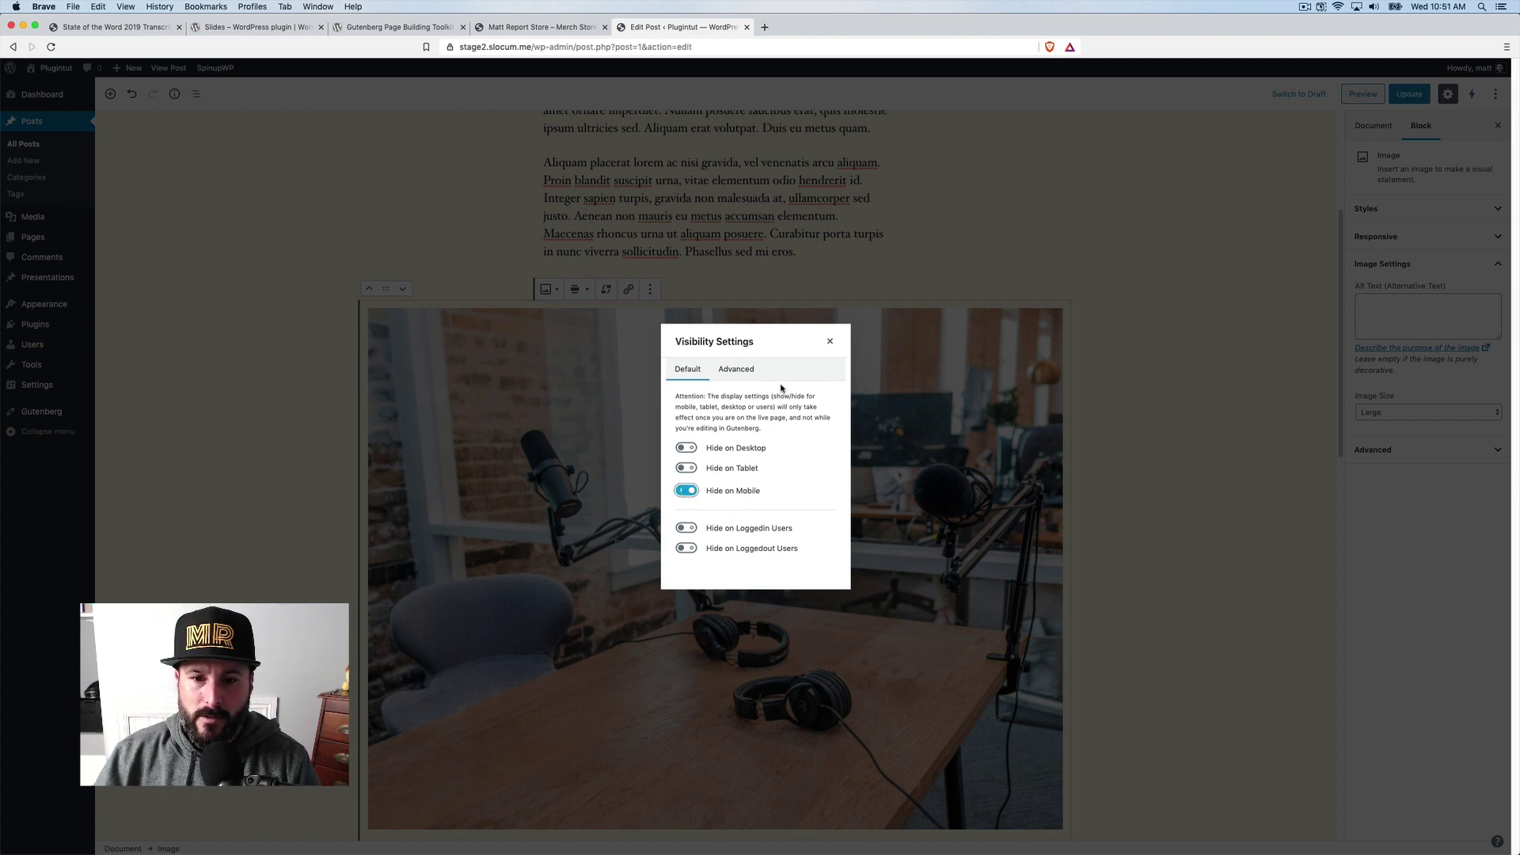
pyautogui.click(830, 341)
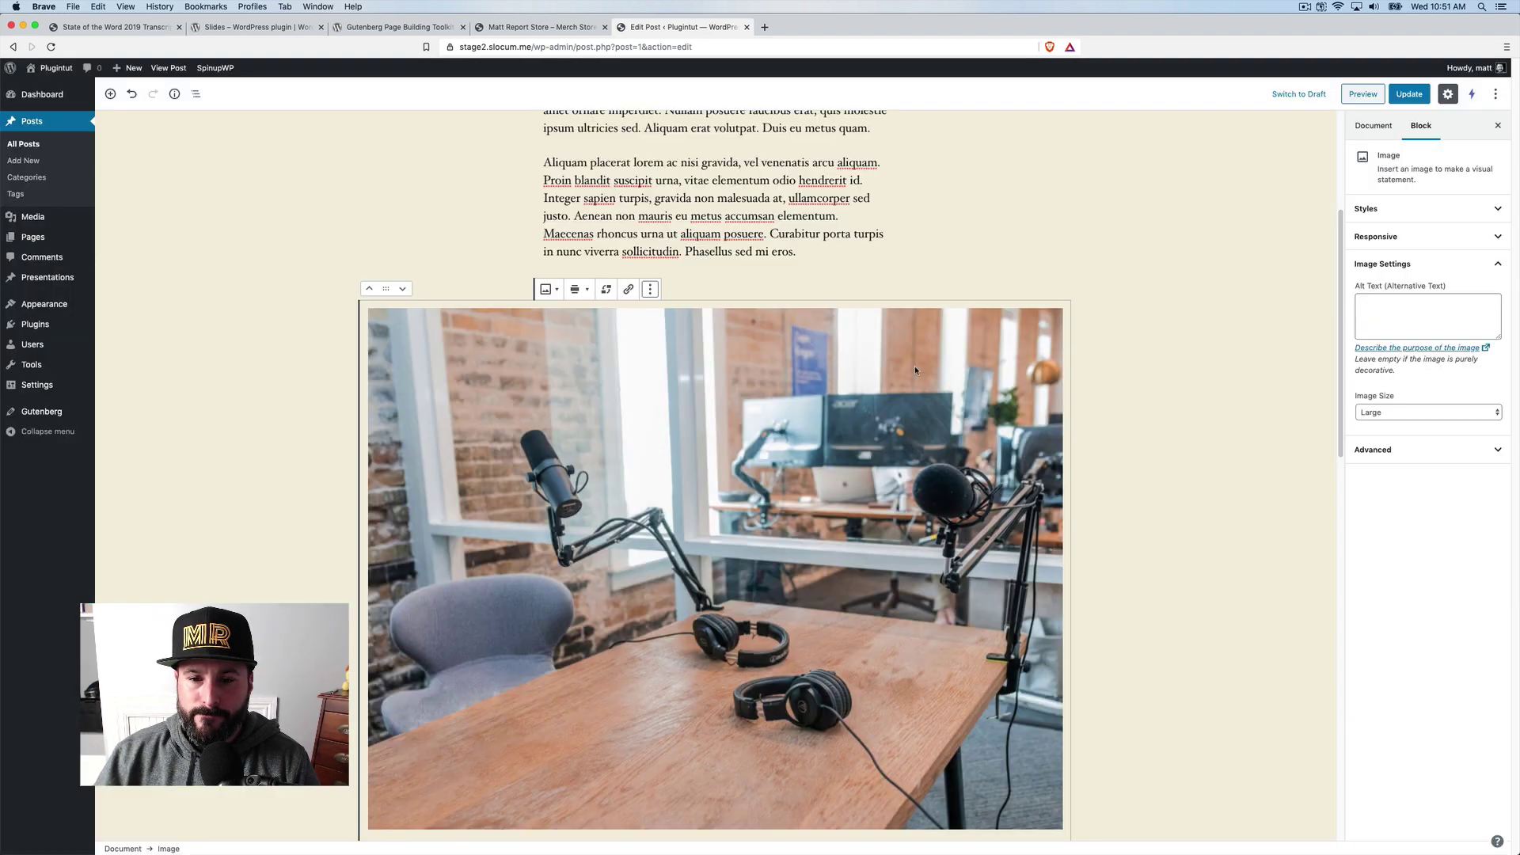
pyautogui.click(1409, 95)
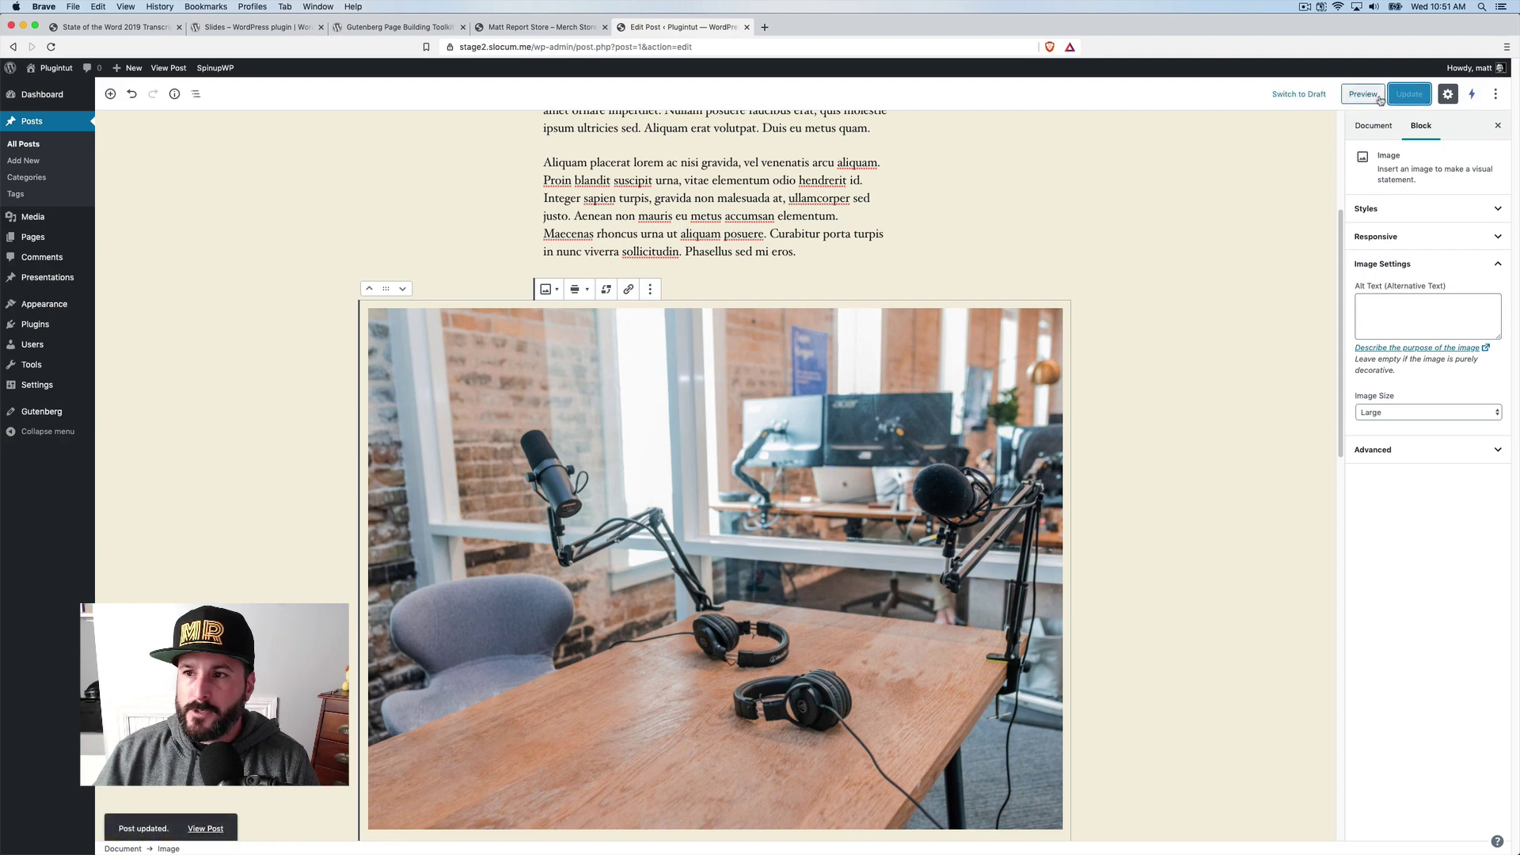
pyautogui.click(1378, 97)
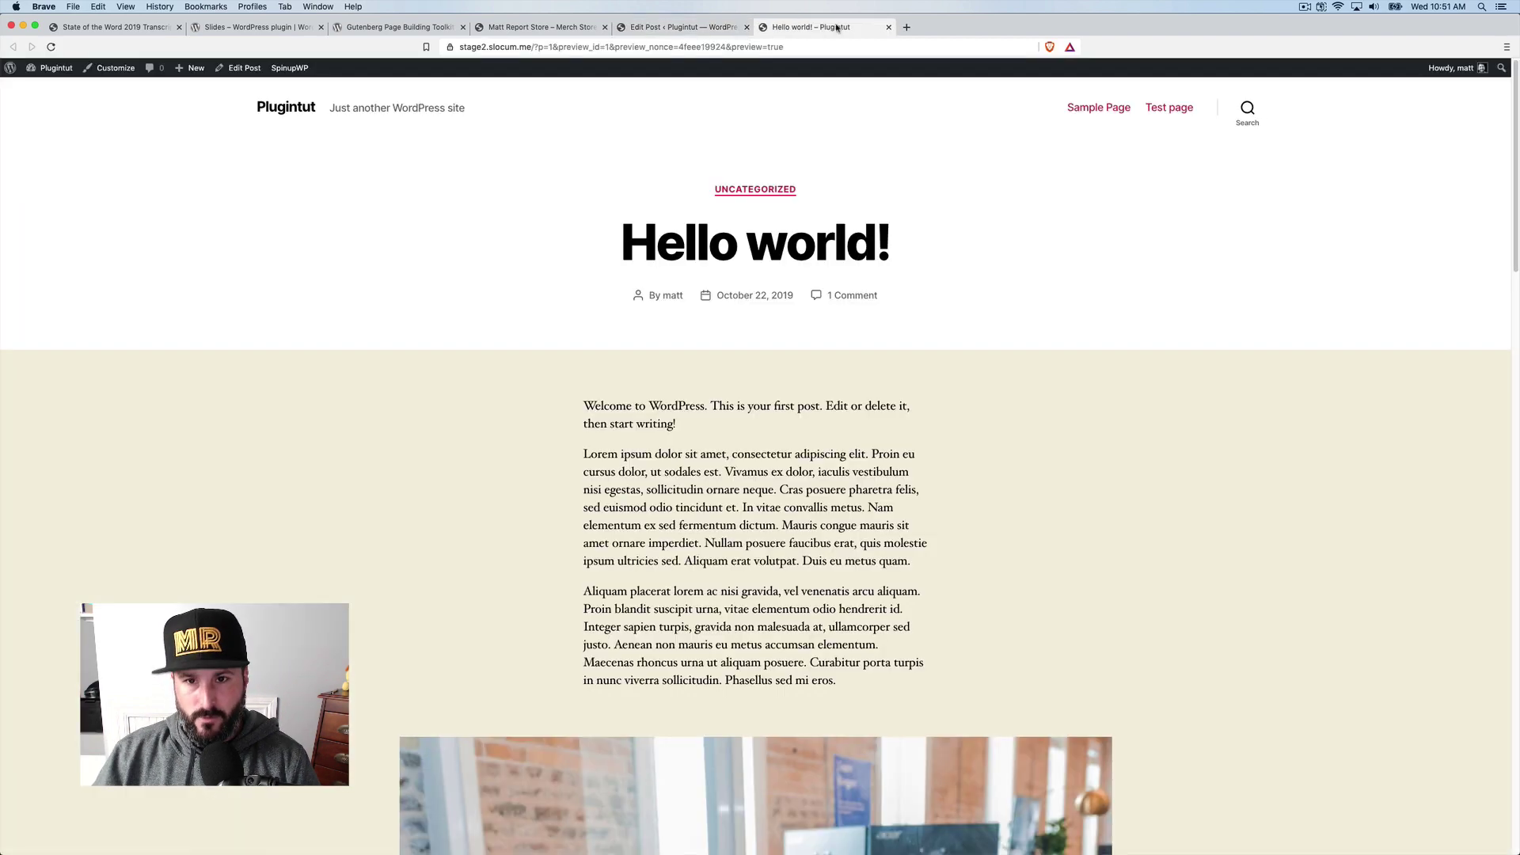
# Detach the preview into its own window and resize it down to a mobile width.
pyautogui.scroll(-6, 784, 285)
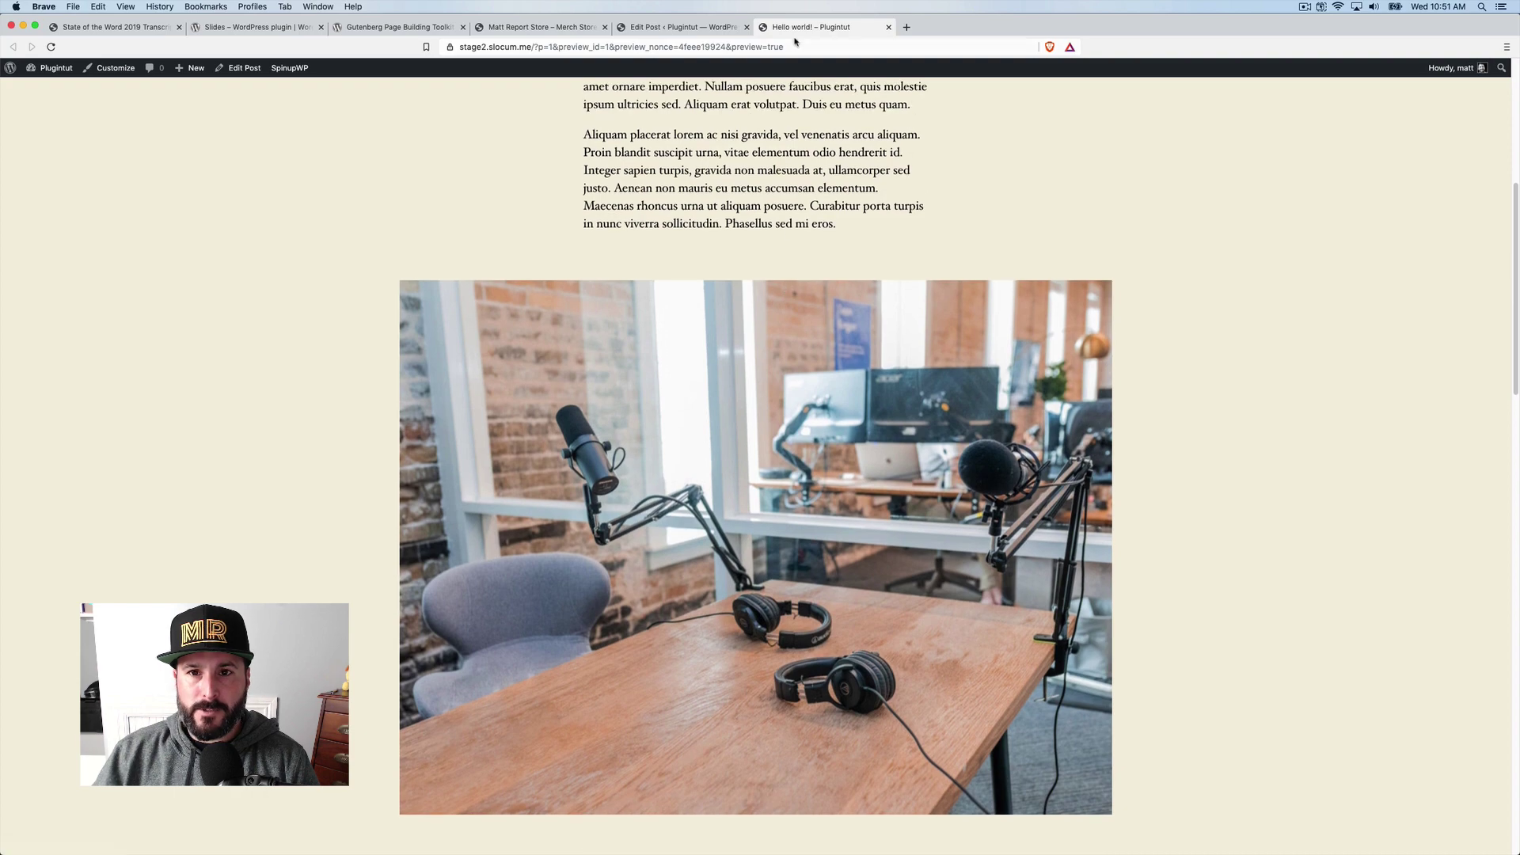
pyautogui.moveTo(795, 38); pyautogui.dragTo(93, 59)
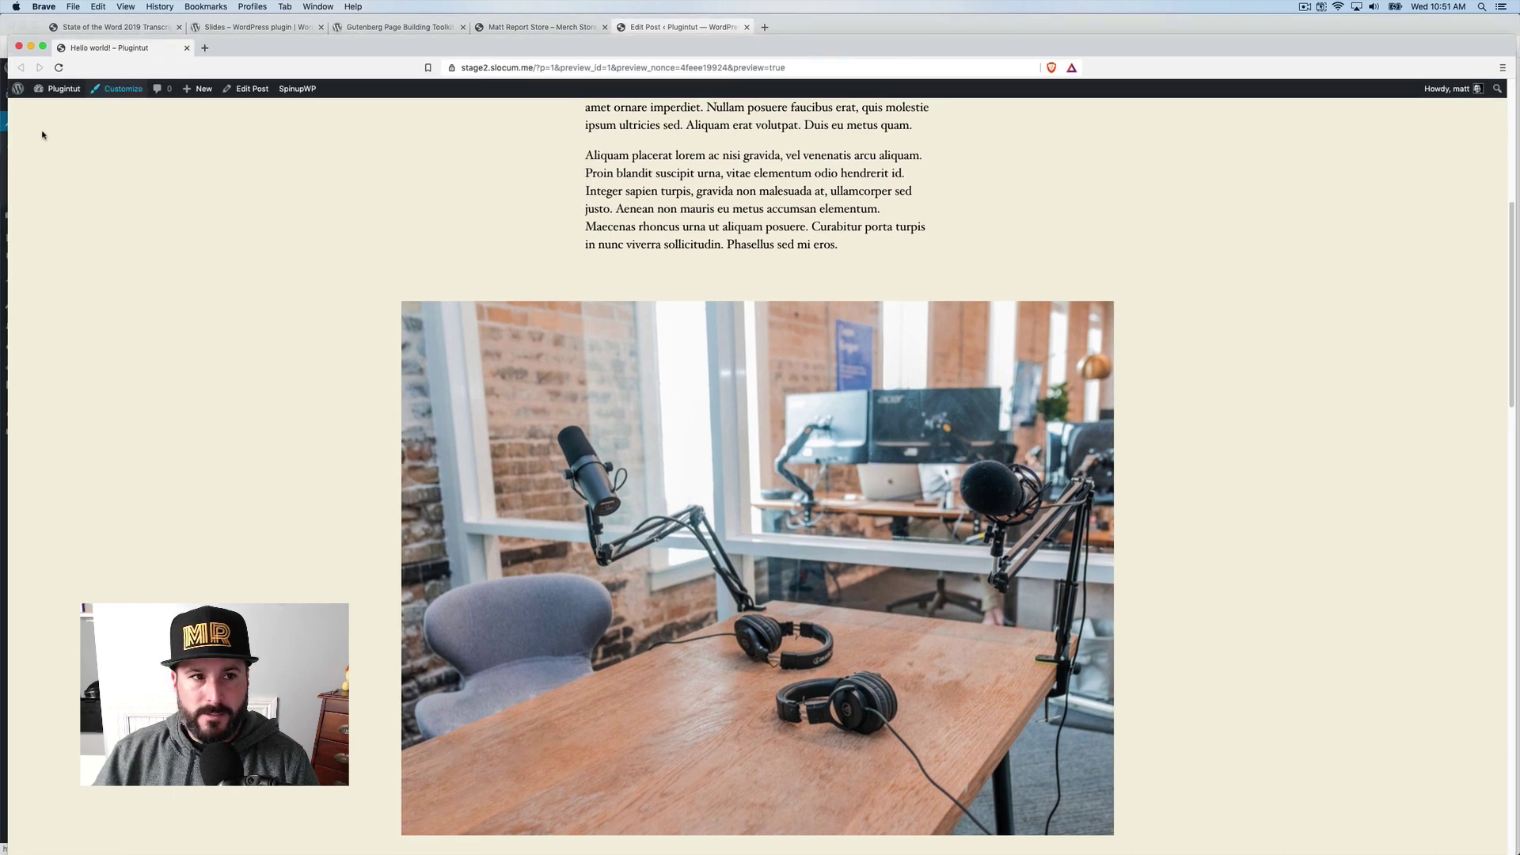
pyautogui.moveTo(8, 160); pyautogui.dragTo(1220, 171)
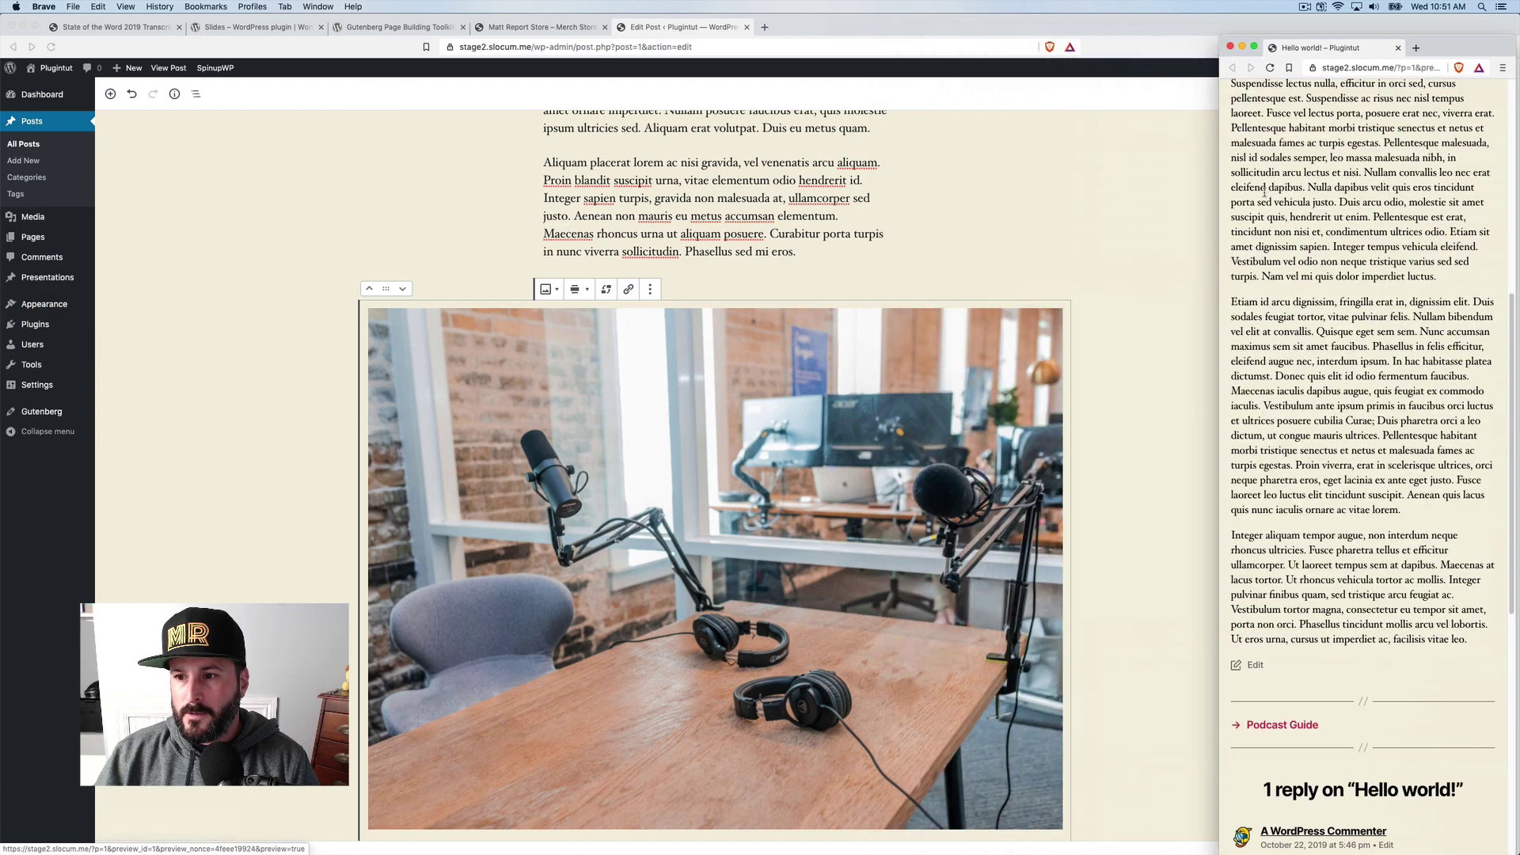
pyautogui.scroll(15, 1265, 192)
pyautogui.scroll(-12, 1298, 285)
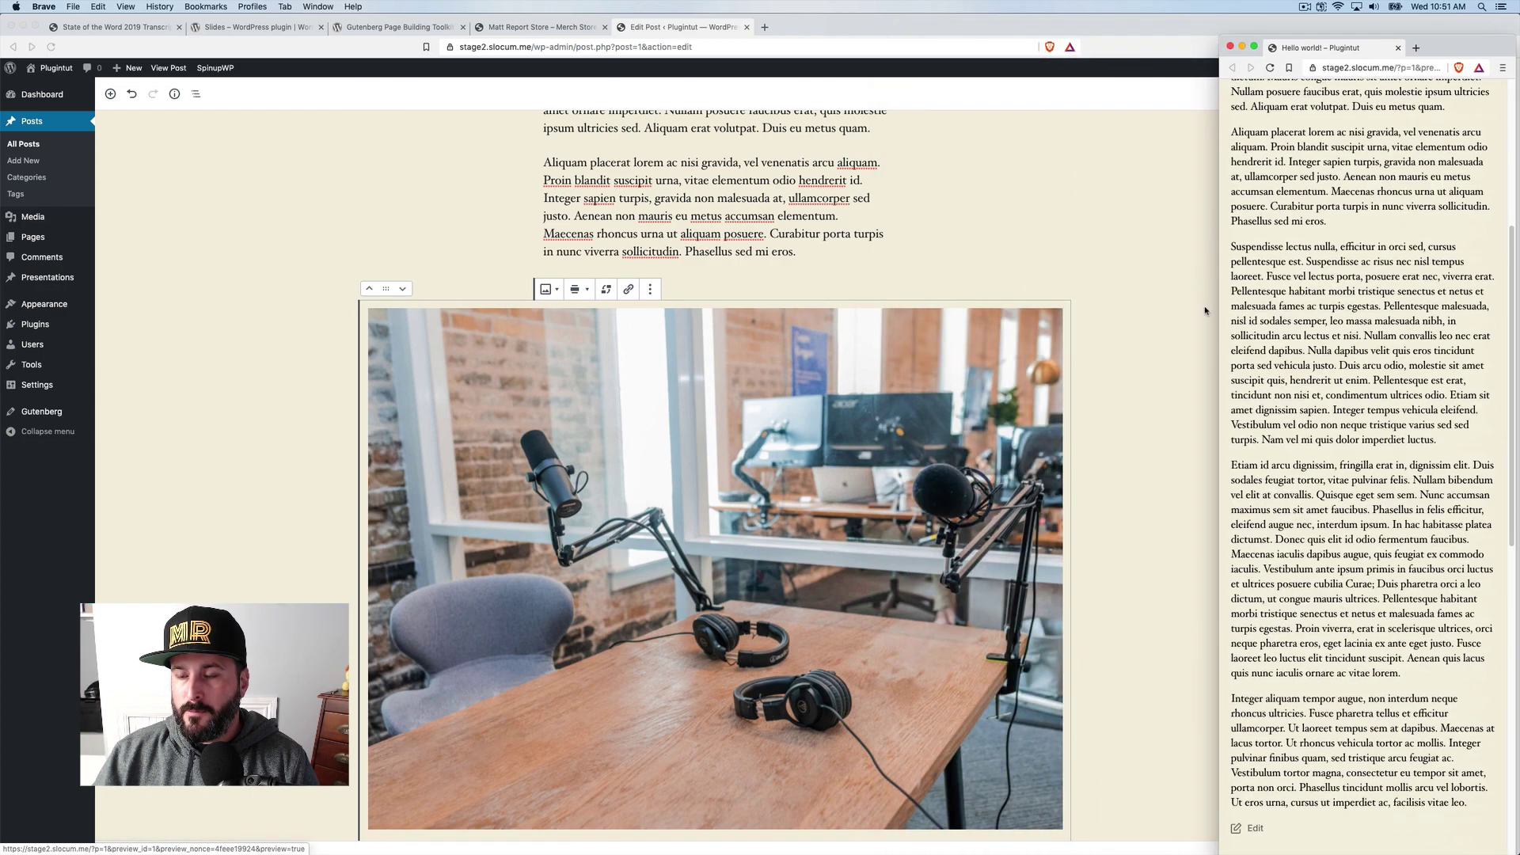
pyautogui.moveTo(1220, 304); pyautogui.dragTo(1042, 305)
pyautogui.scroll(-4, 1117, 303)
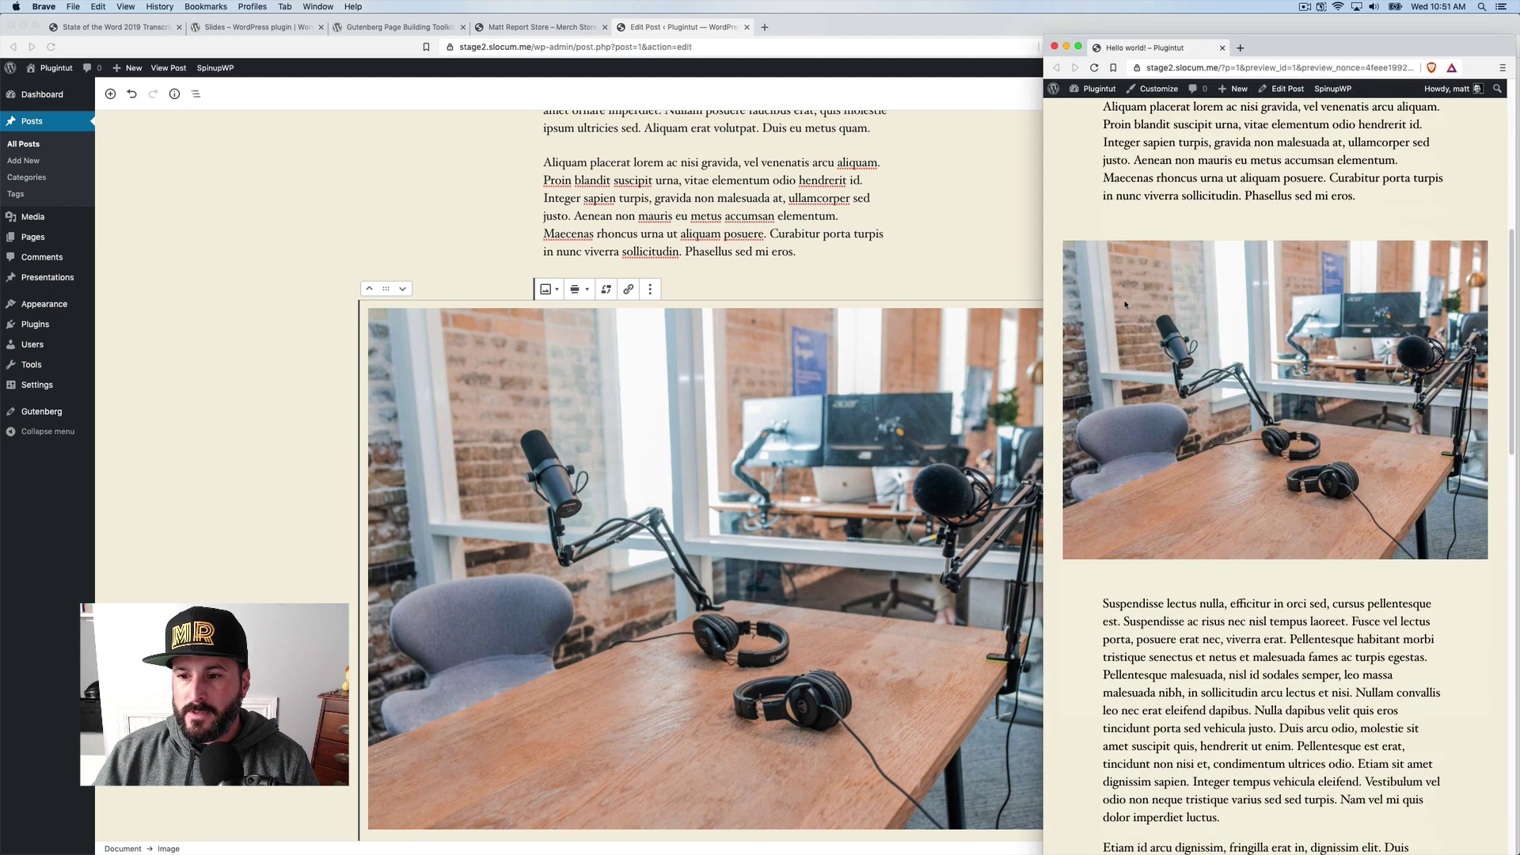
pyautogui.moveTo(1040, 279); pyautogui.dragTo(1108, 281)
pyautogui.scroll(3, 1172, 282)
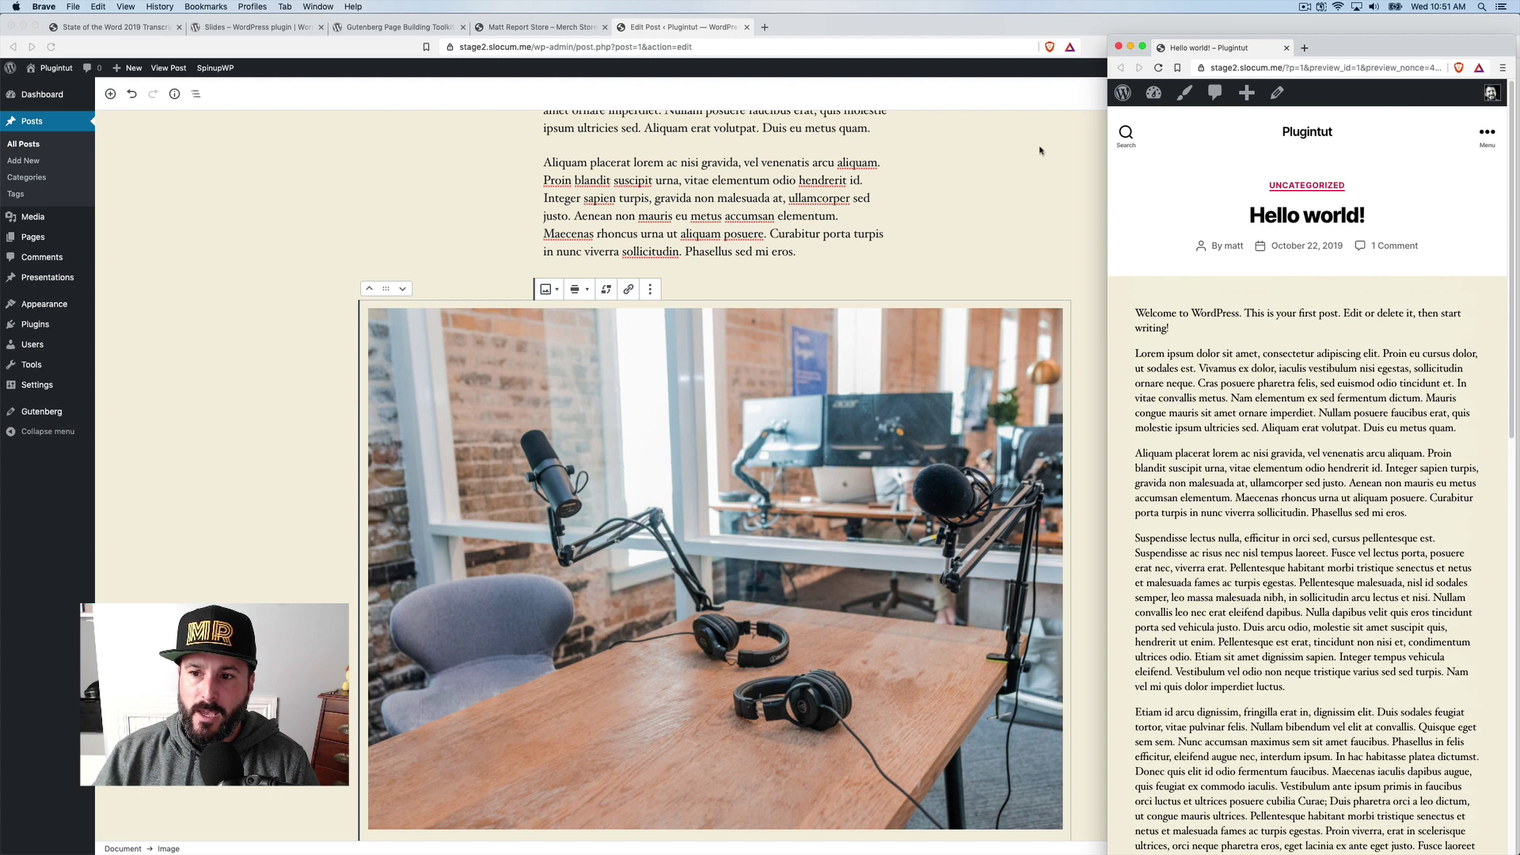
# Close the preview window and deselect the image block in the editor.
pyautogui.click(1287, 49)
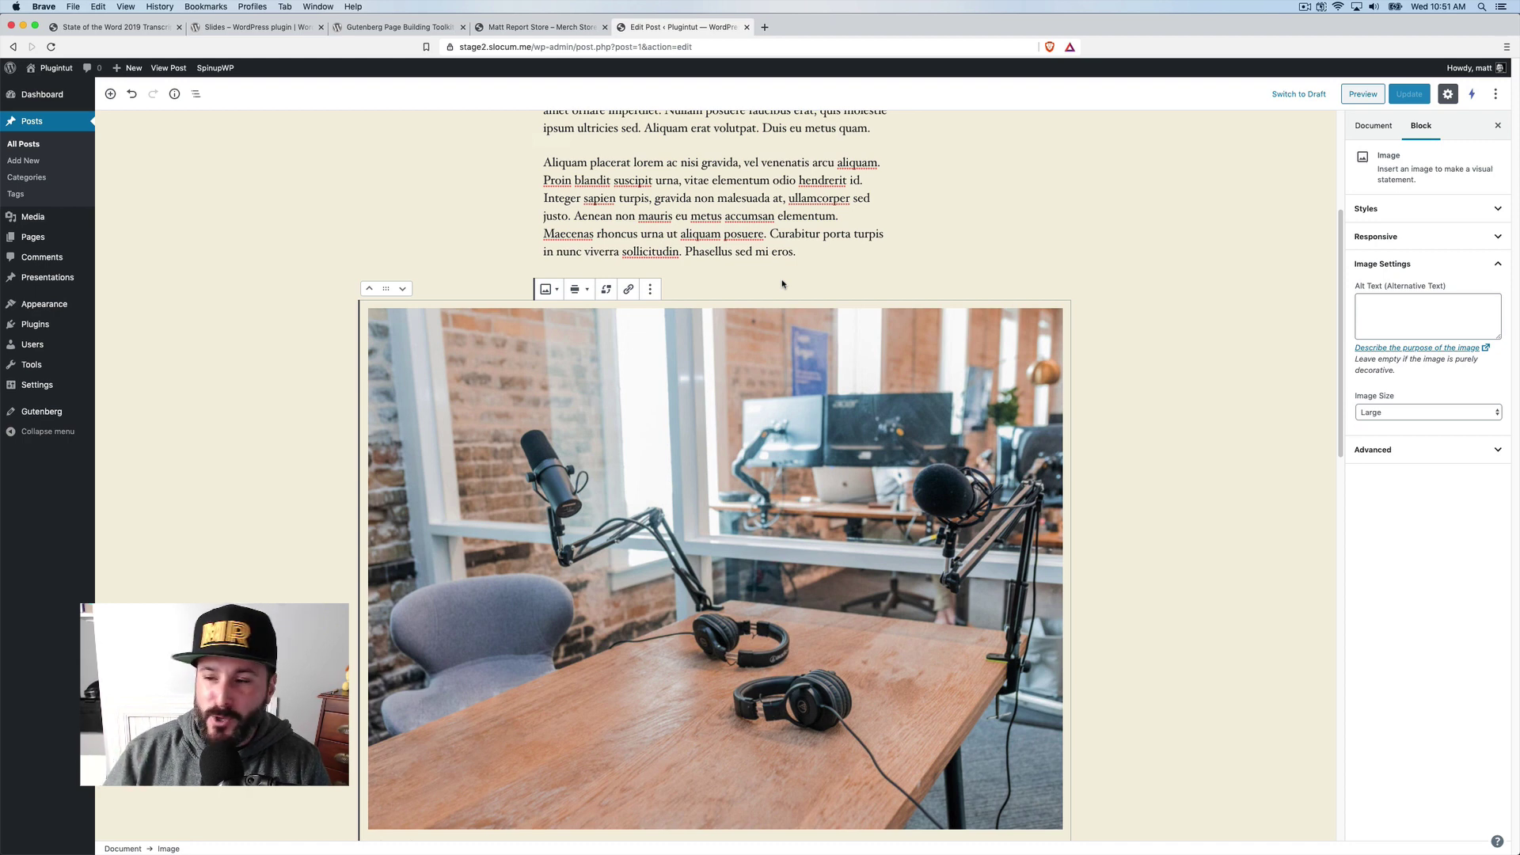
pyautogui.click(806, 263)
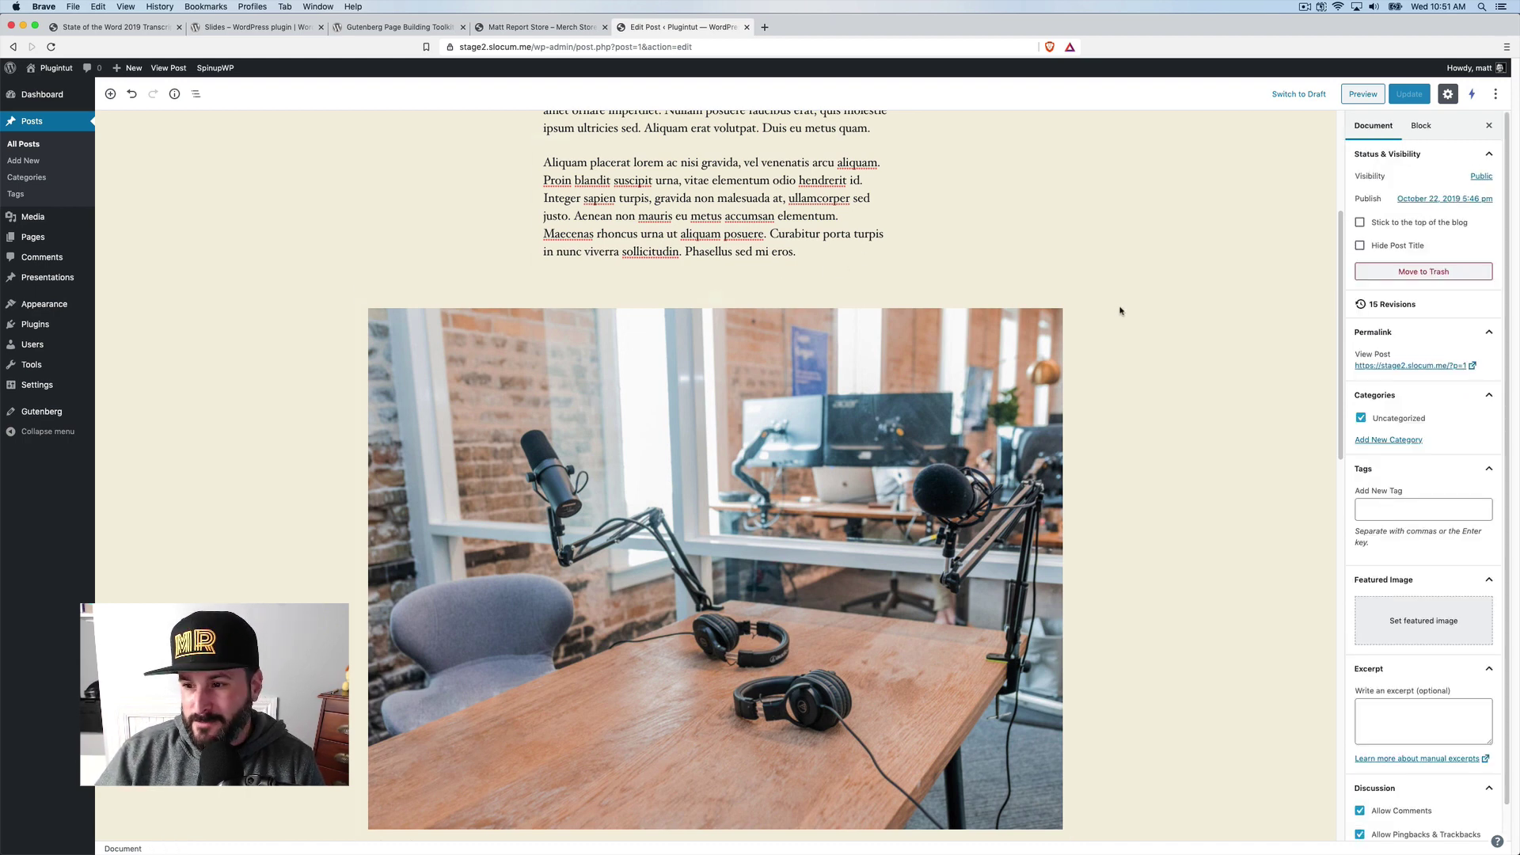
pyautogui.scroll(-1, 1215, 299)
pyautogui.scroll(-2, 1402, 414)
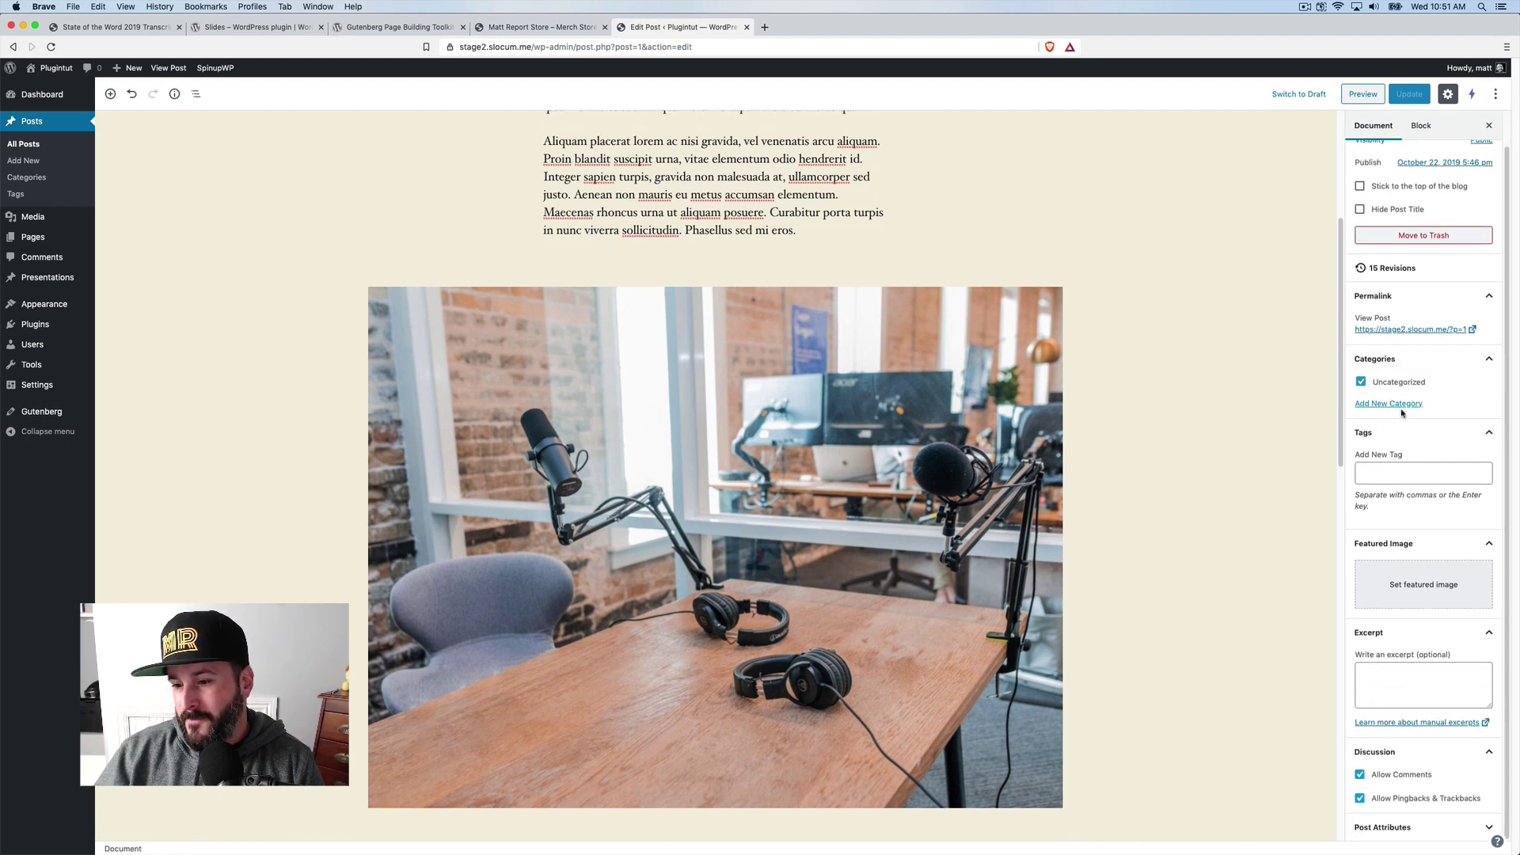
pyautogui.scroll(1, 700, 210)
pyautogui.scroll(5, 700, 210)
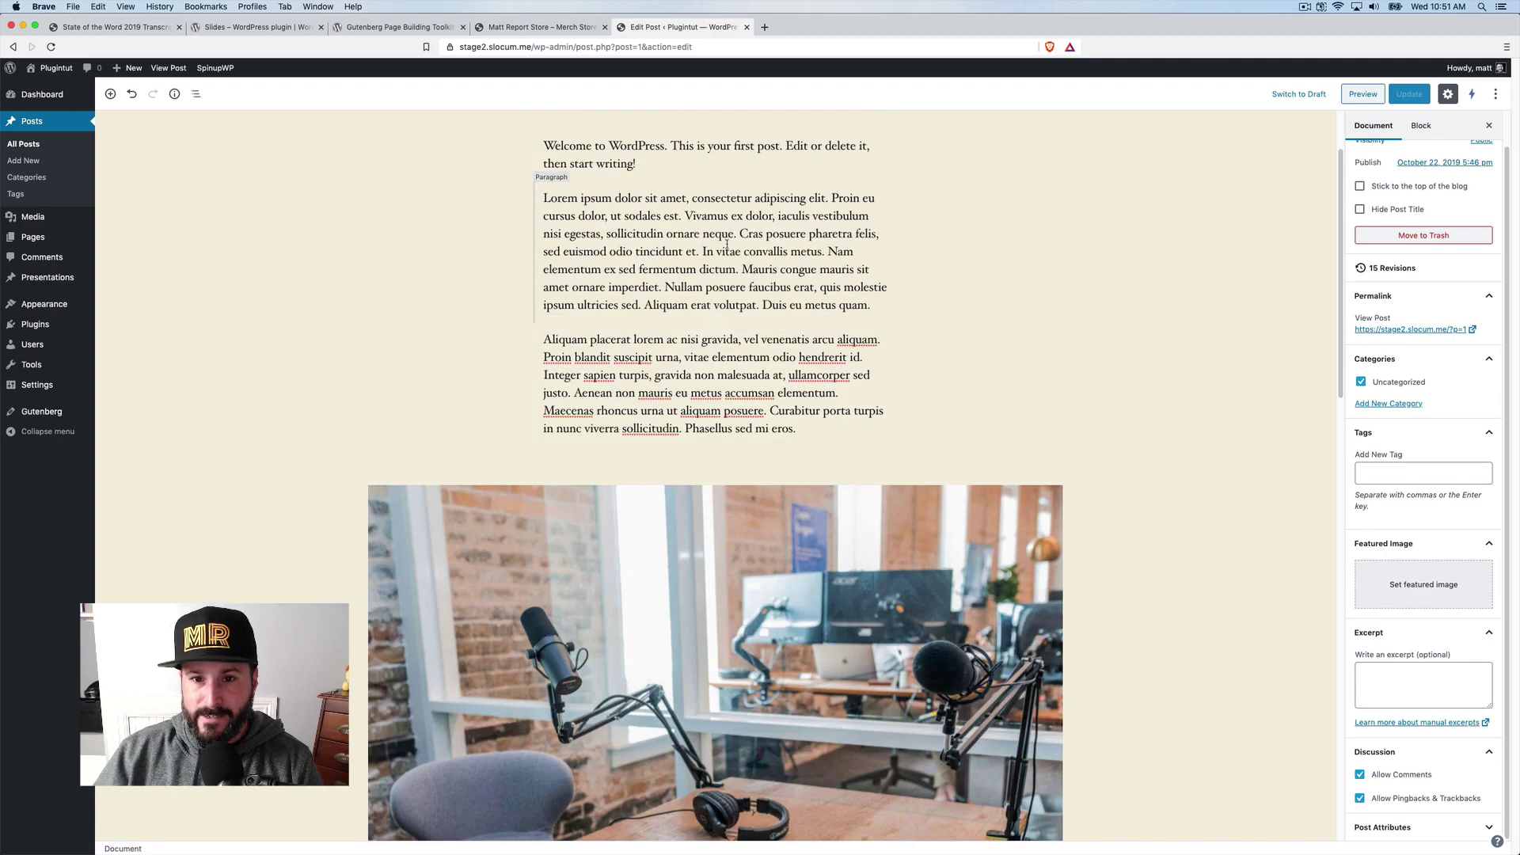
# Link the word Lorem and toggle its No Follow and Sponsored link options.
pyautogui.doubleClick(568, 198)
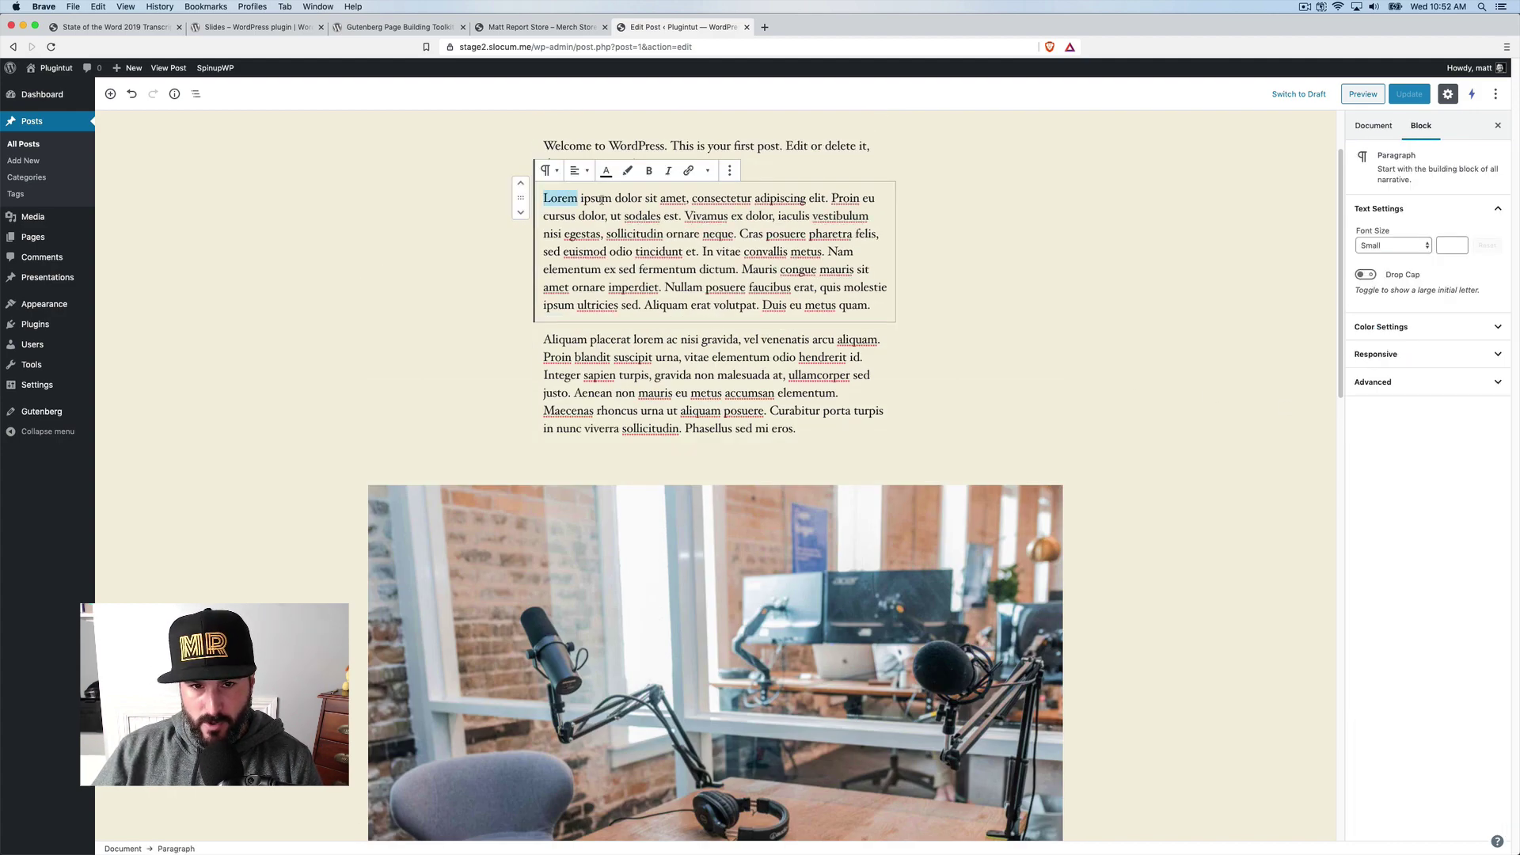
pyautogui.click(688, 171)
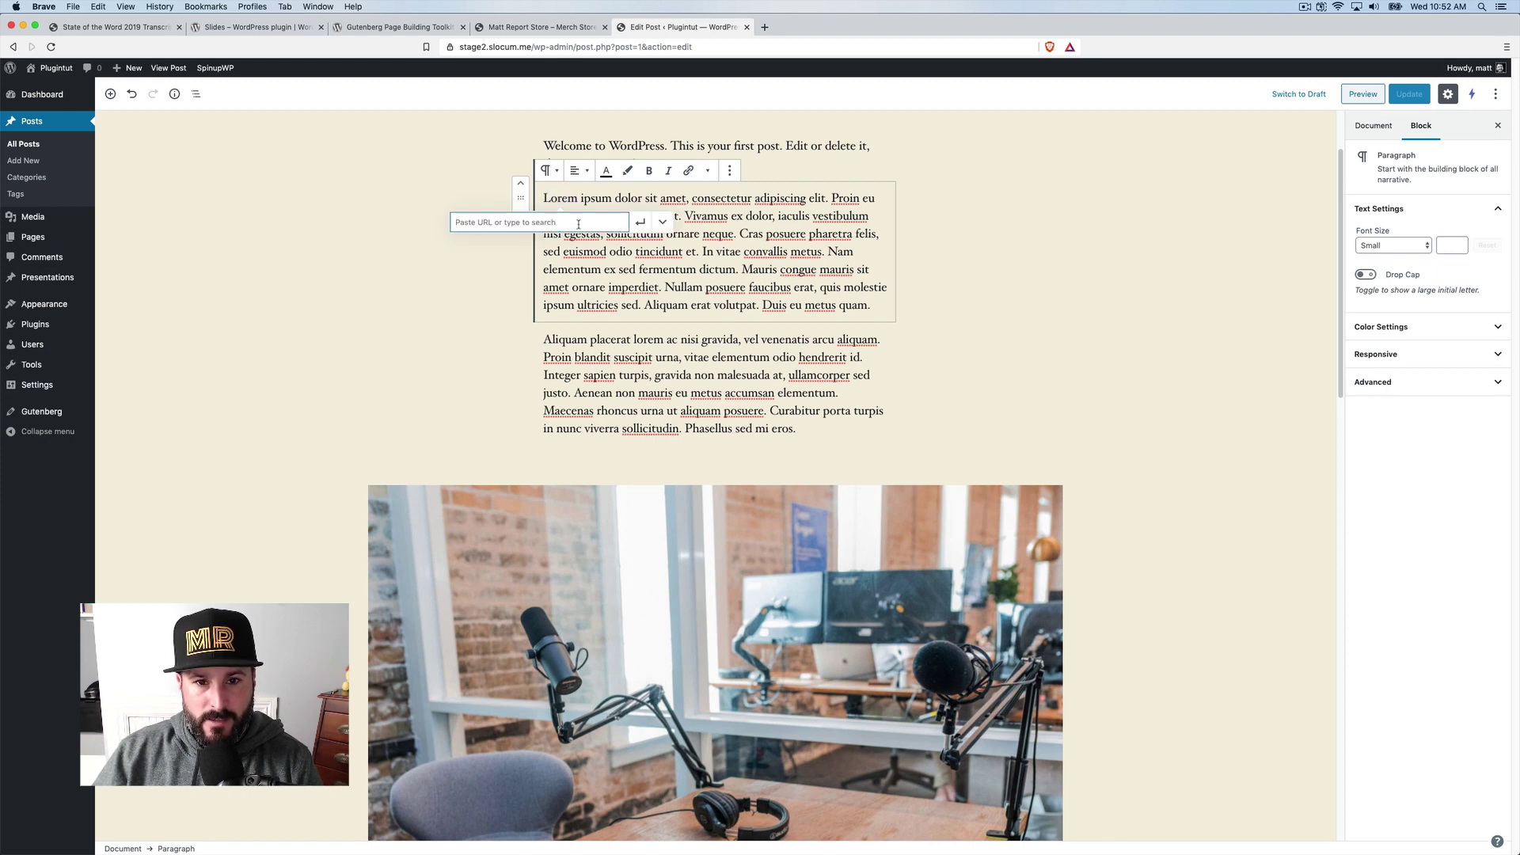
pyautogui.click(662, 221)
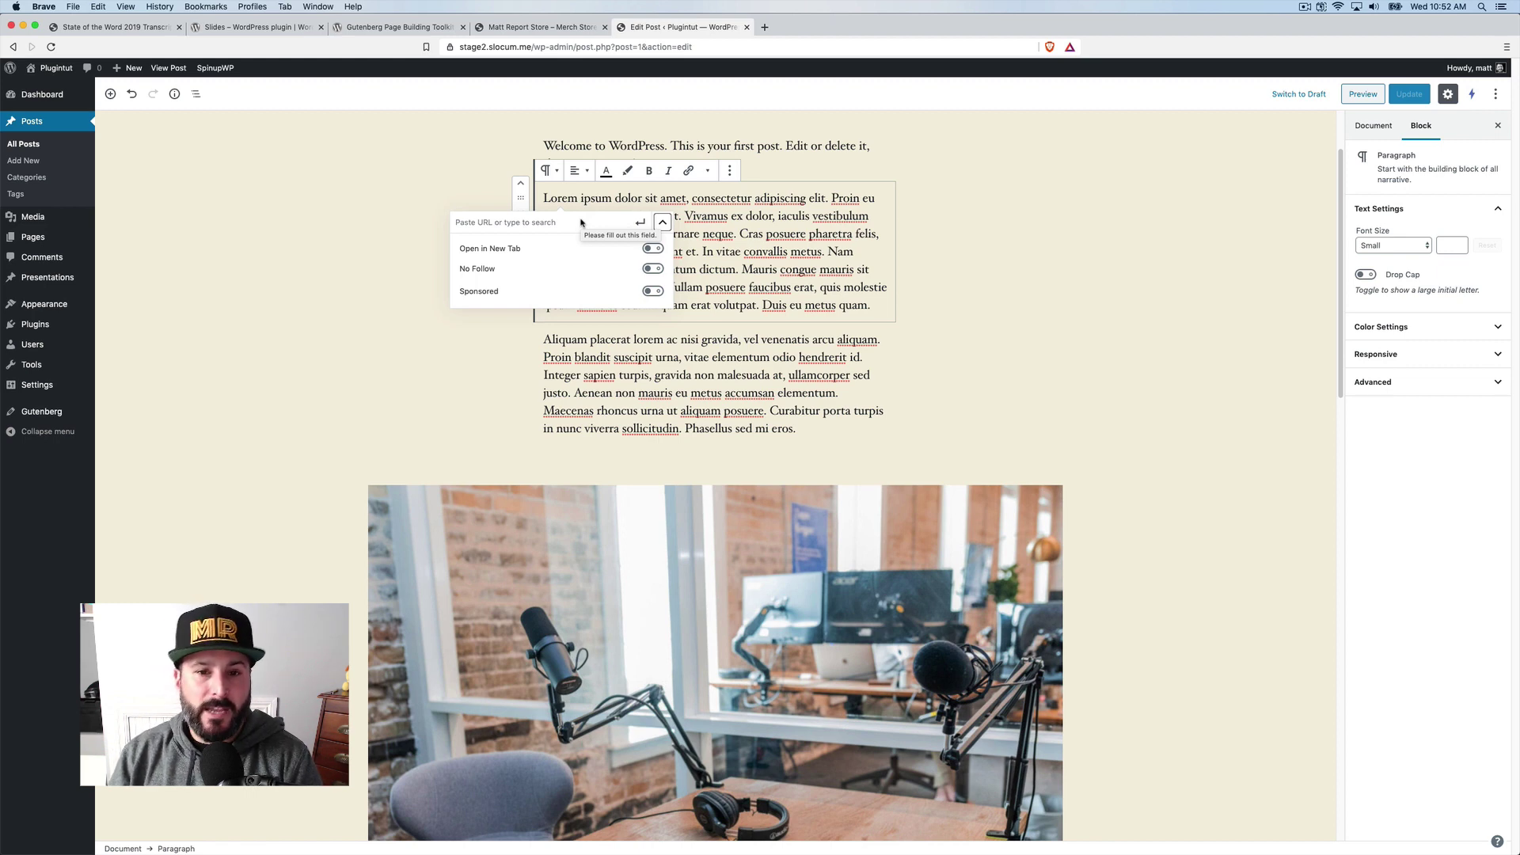
pyautogui.click(654, 270)
pyautogui.click(654, 270)
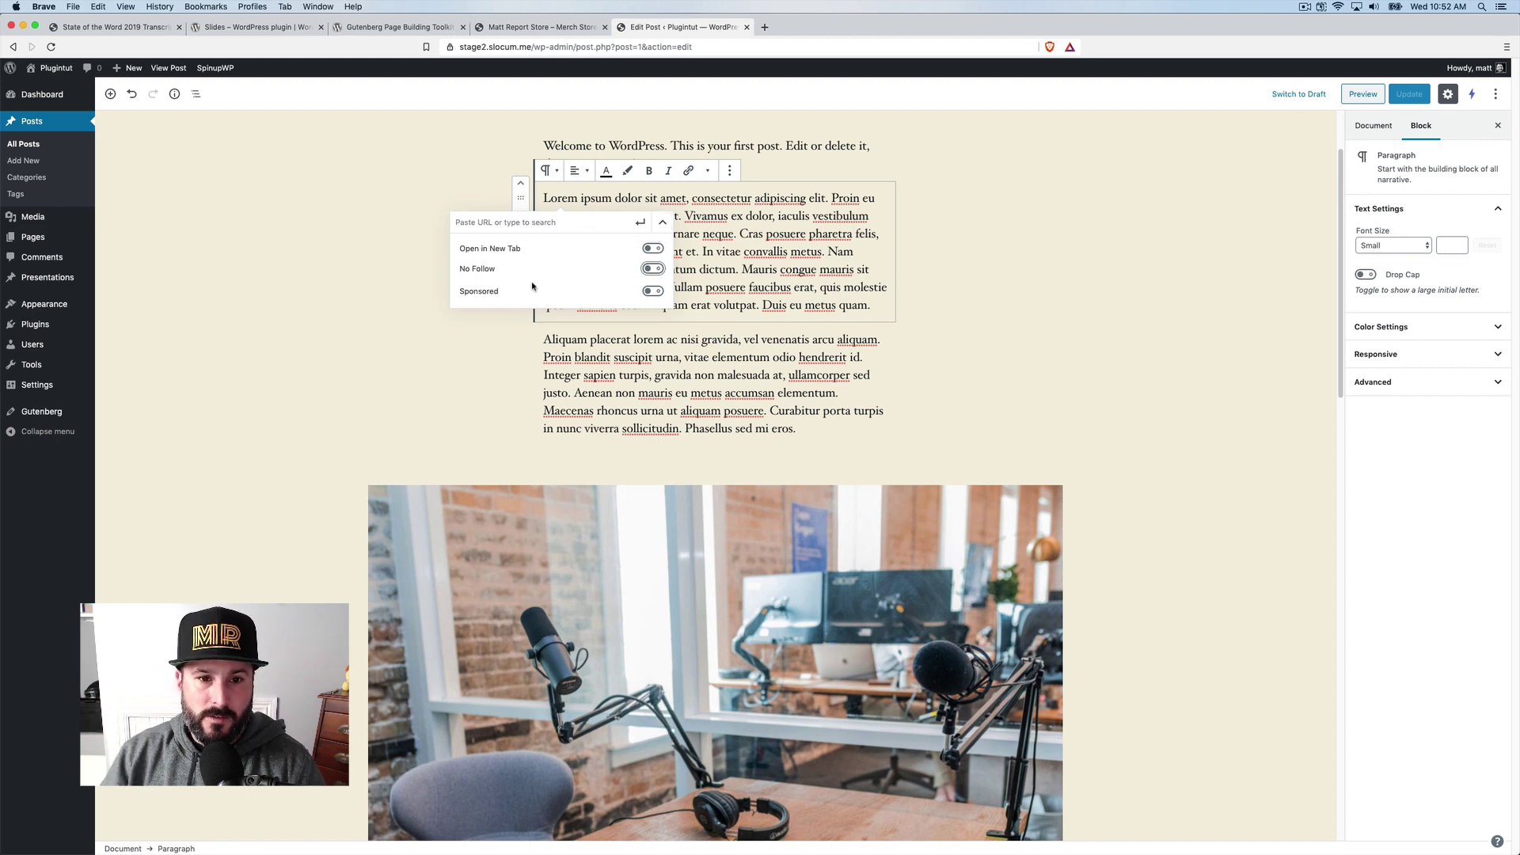
pyautogui.click(653, 296)
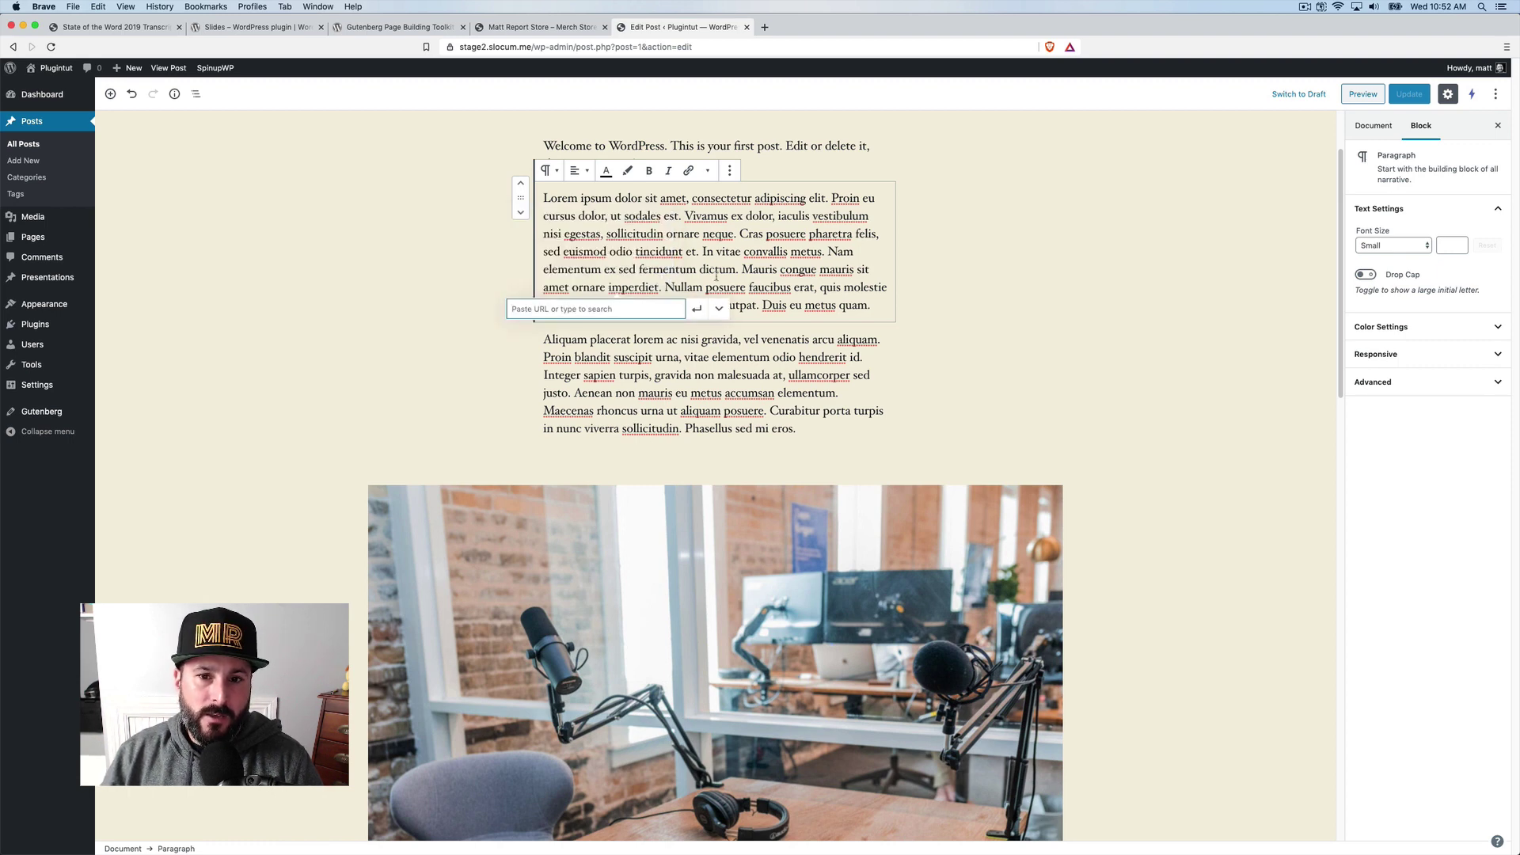
# Dismiss the link box and place the cursor in the Aliquam paragraph.
pyautogui.click(593, 196)
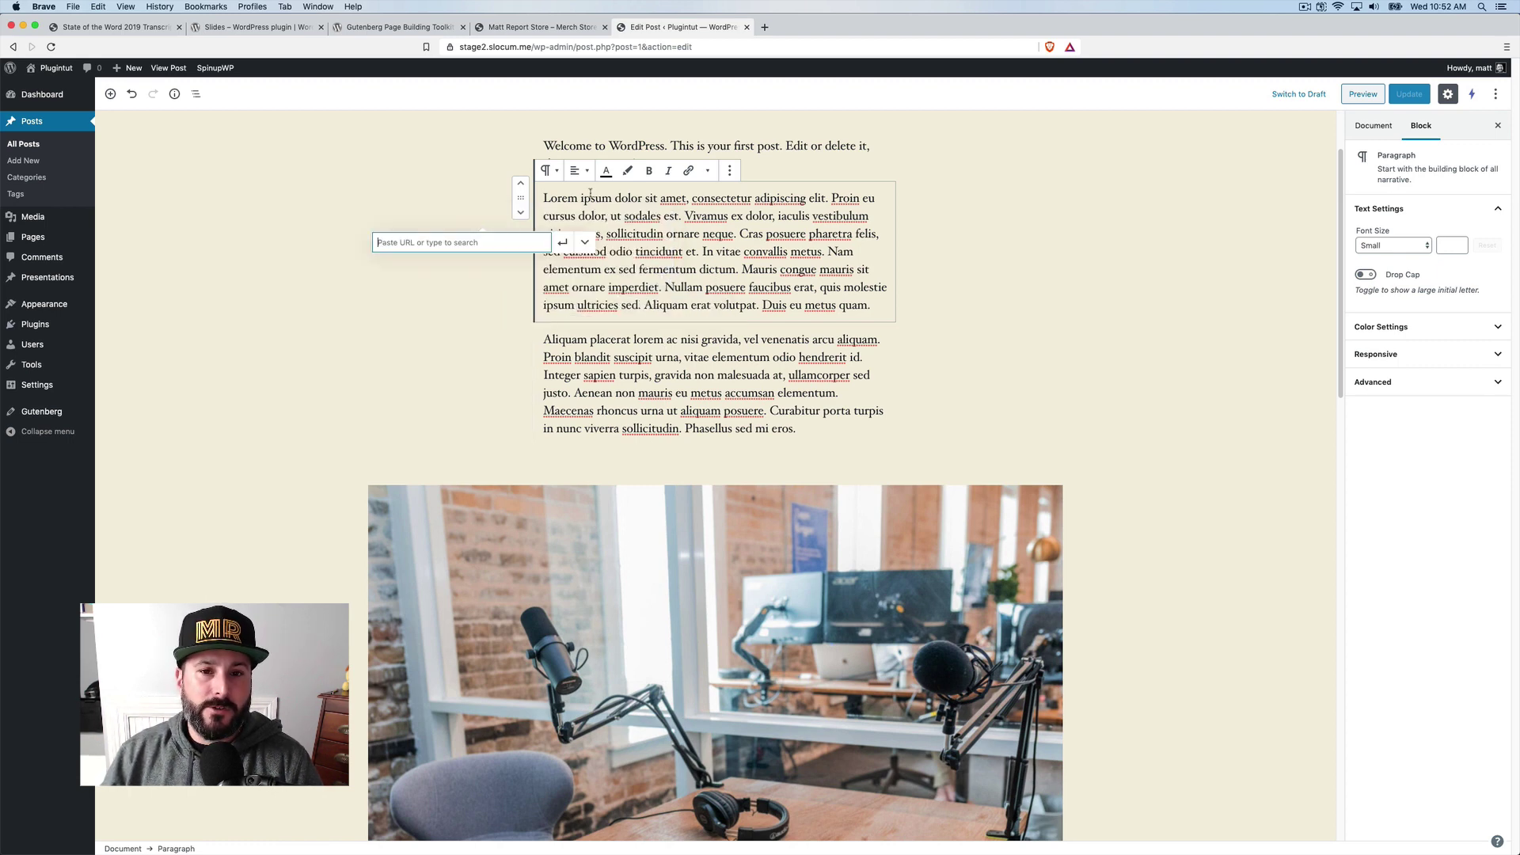
pyautogui.scroll(-1, 713, 323)
pyautogui.click(710, 319)
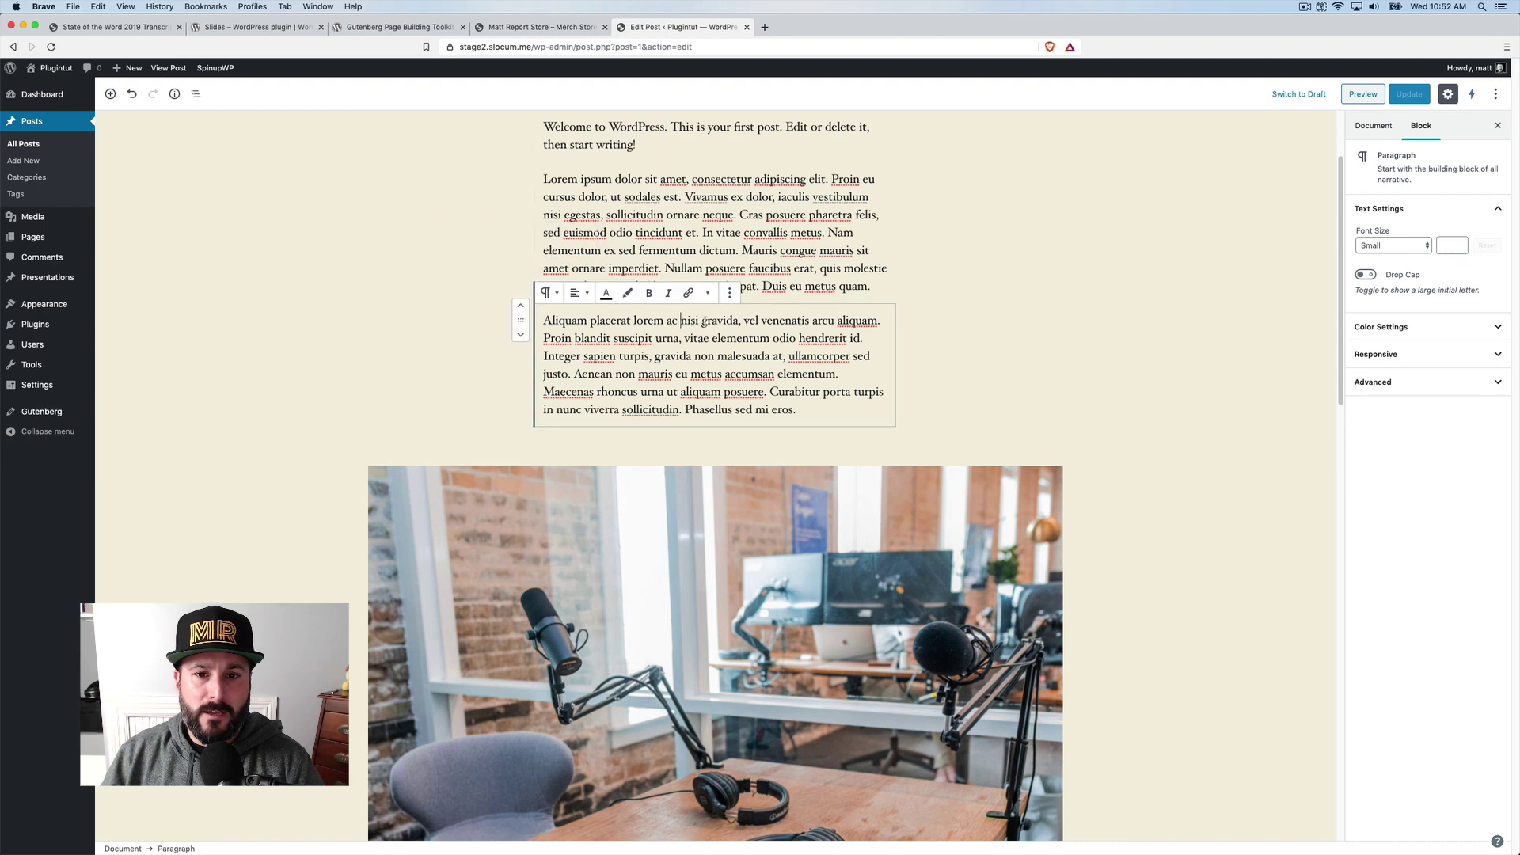
pyautogui.click(682, 320)
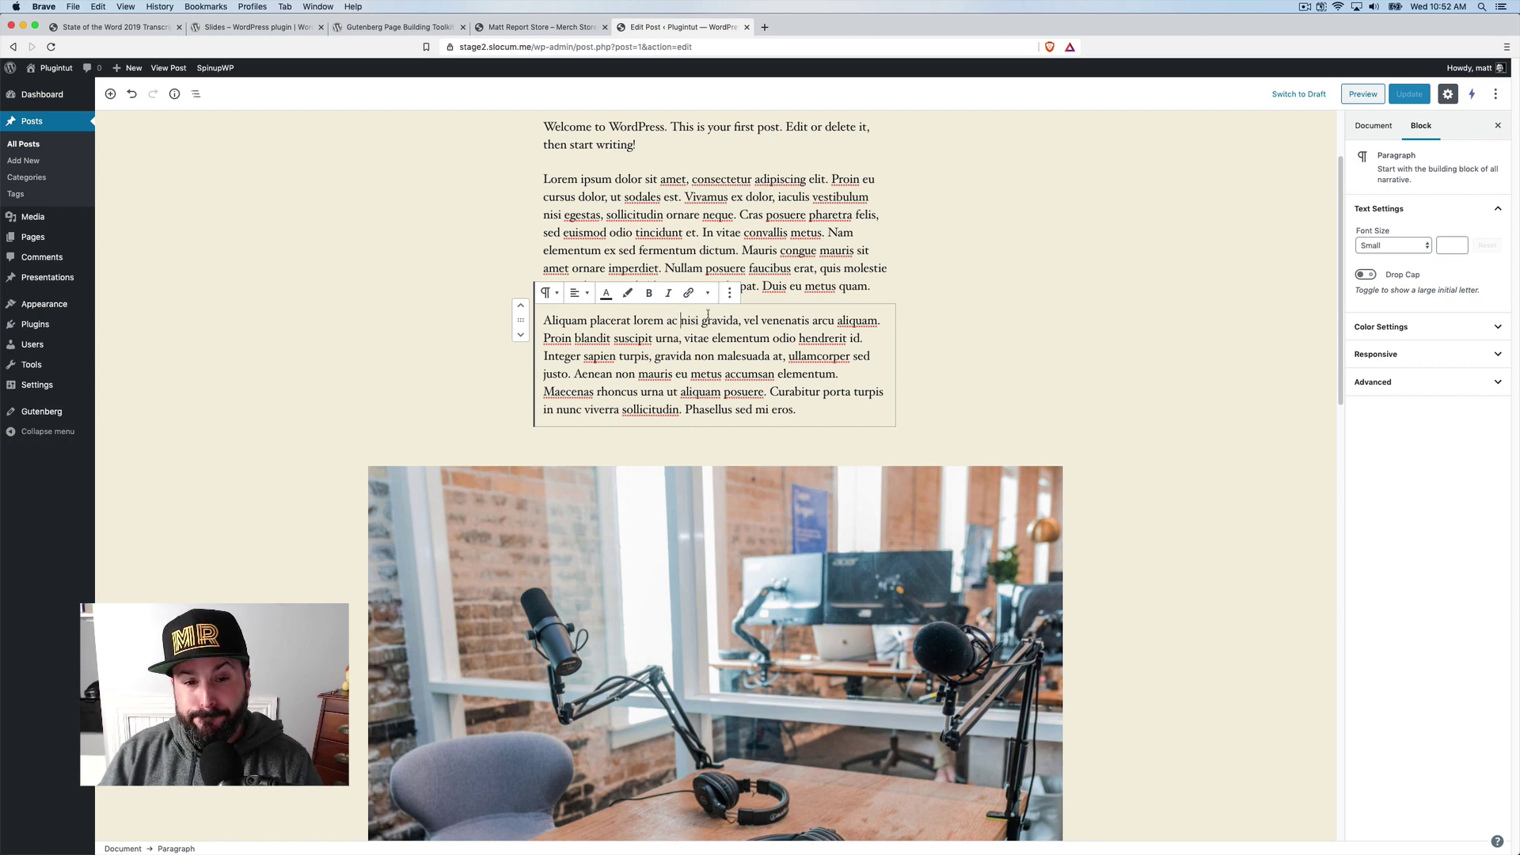
pyautogui.scroll(2, 701, 316)
# Highlight 'Lorem ipsum dolor sit amet' in red, then update and preview the post.
pyautogui.click(573, 265)
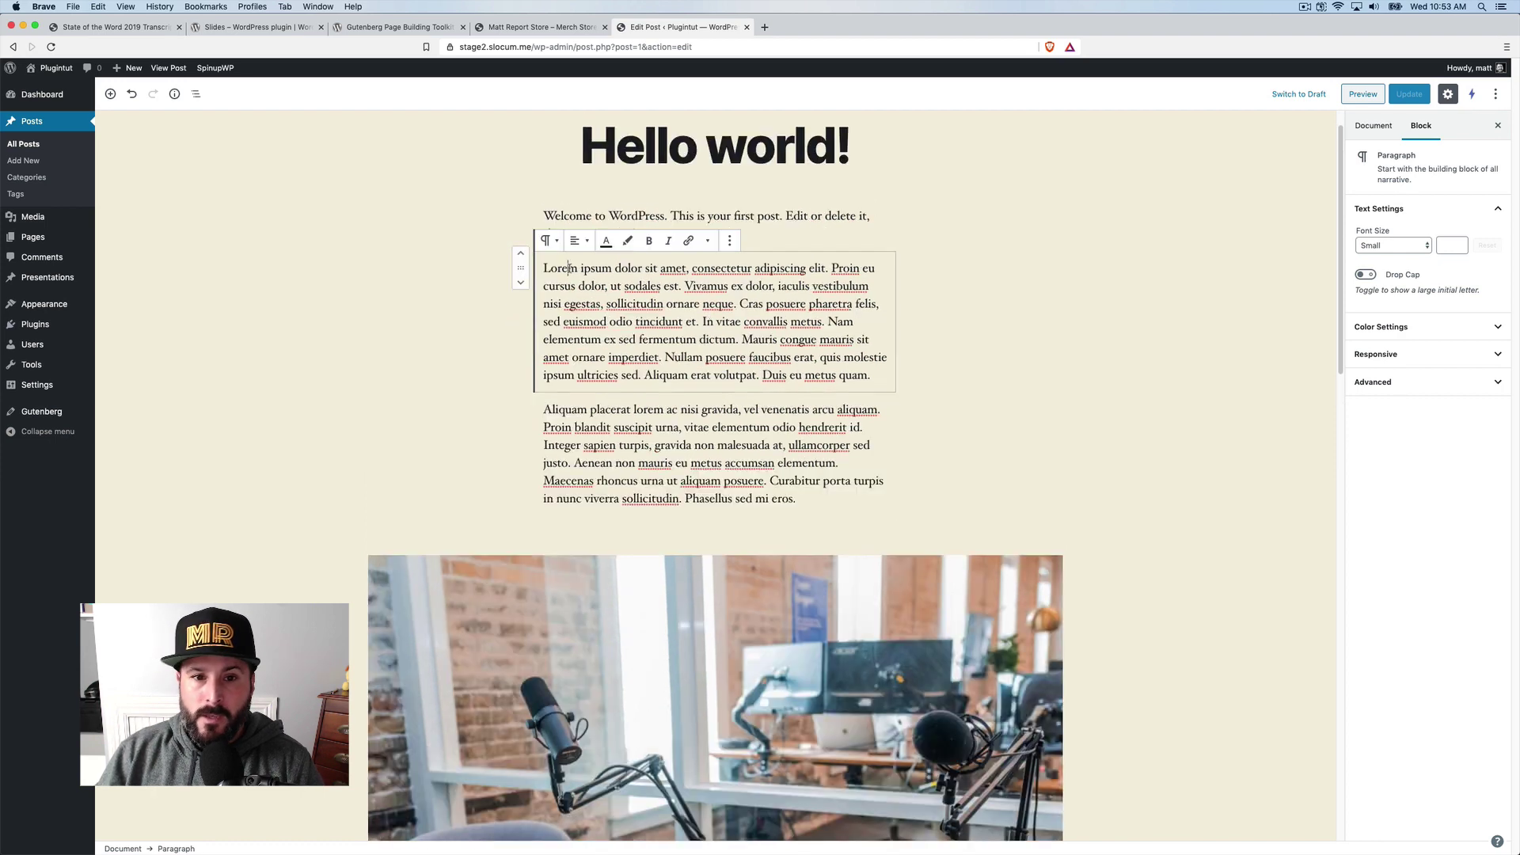
pyautogui.moveTo(544, 269); pyautogui.dragTo(686, 270)
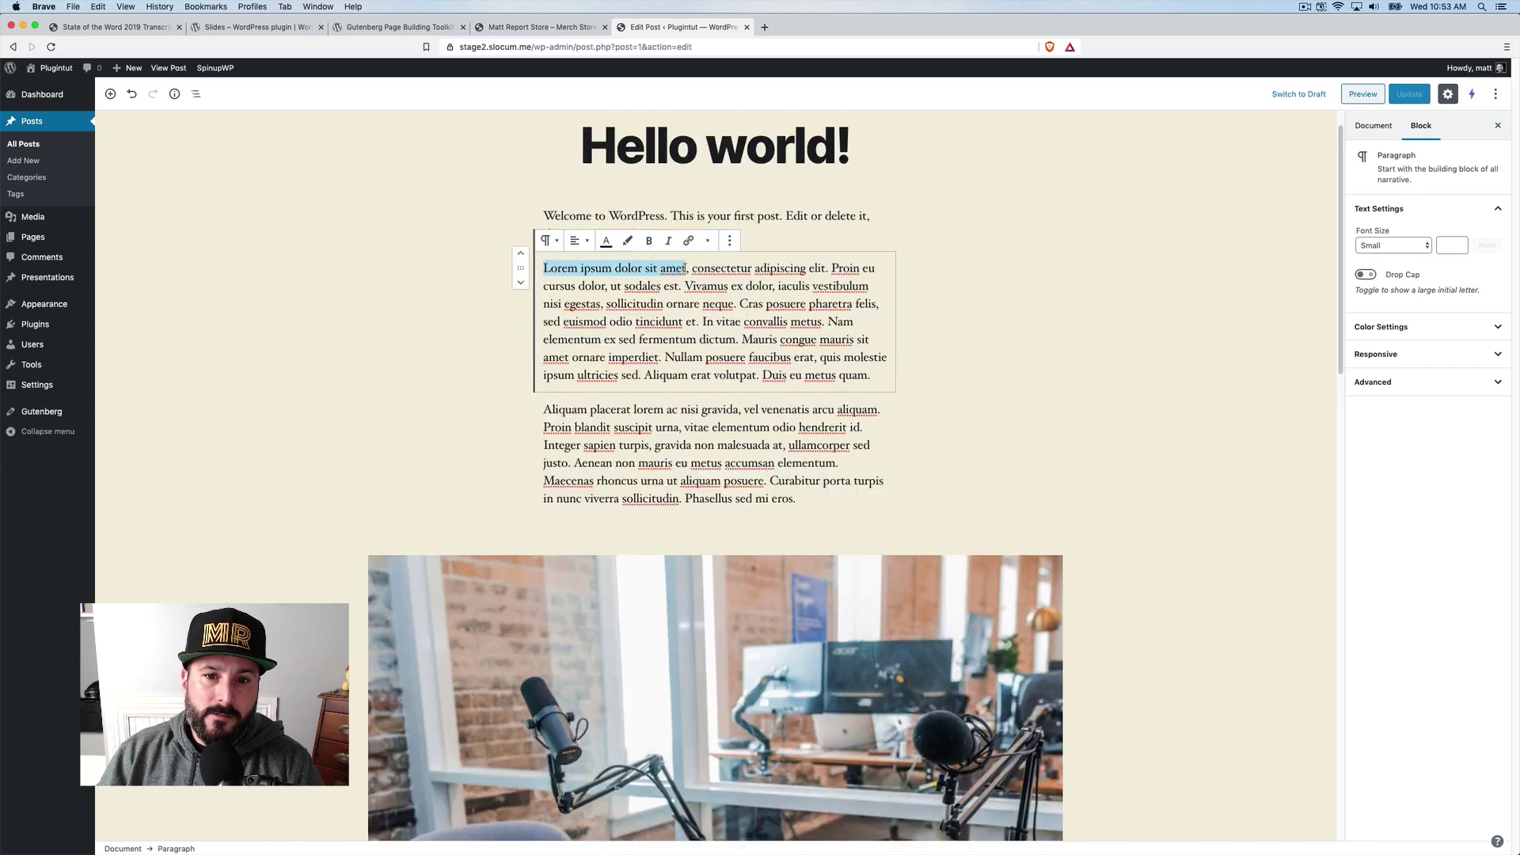
pyautogui.click(626, 243)
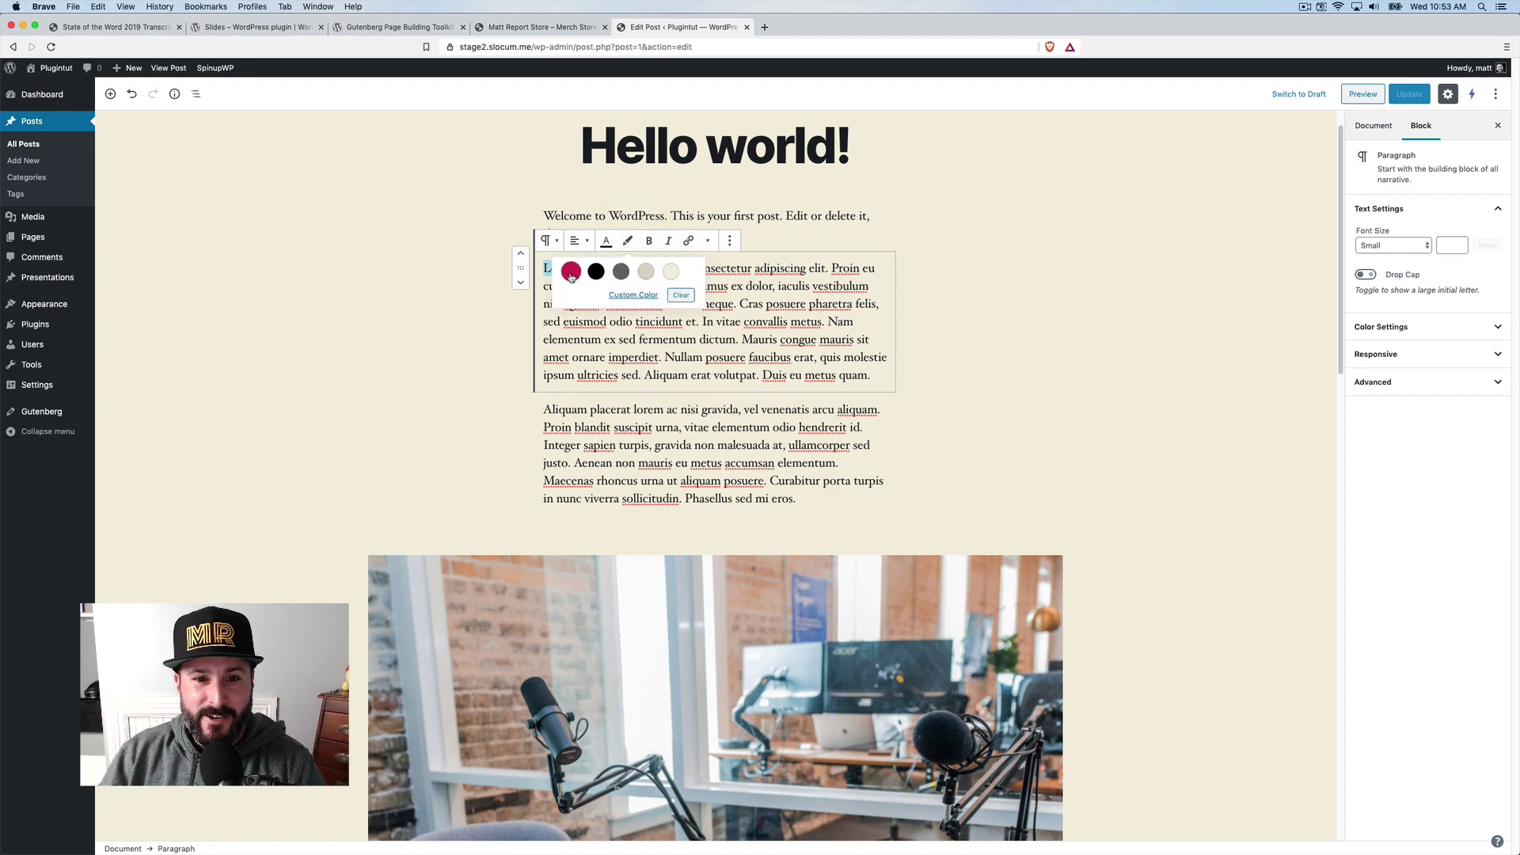
pyautogui.click(570, 273)
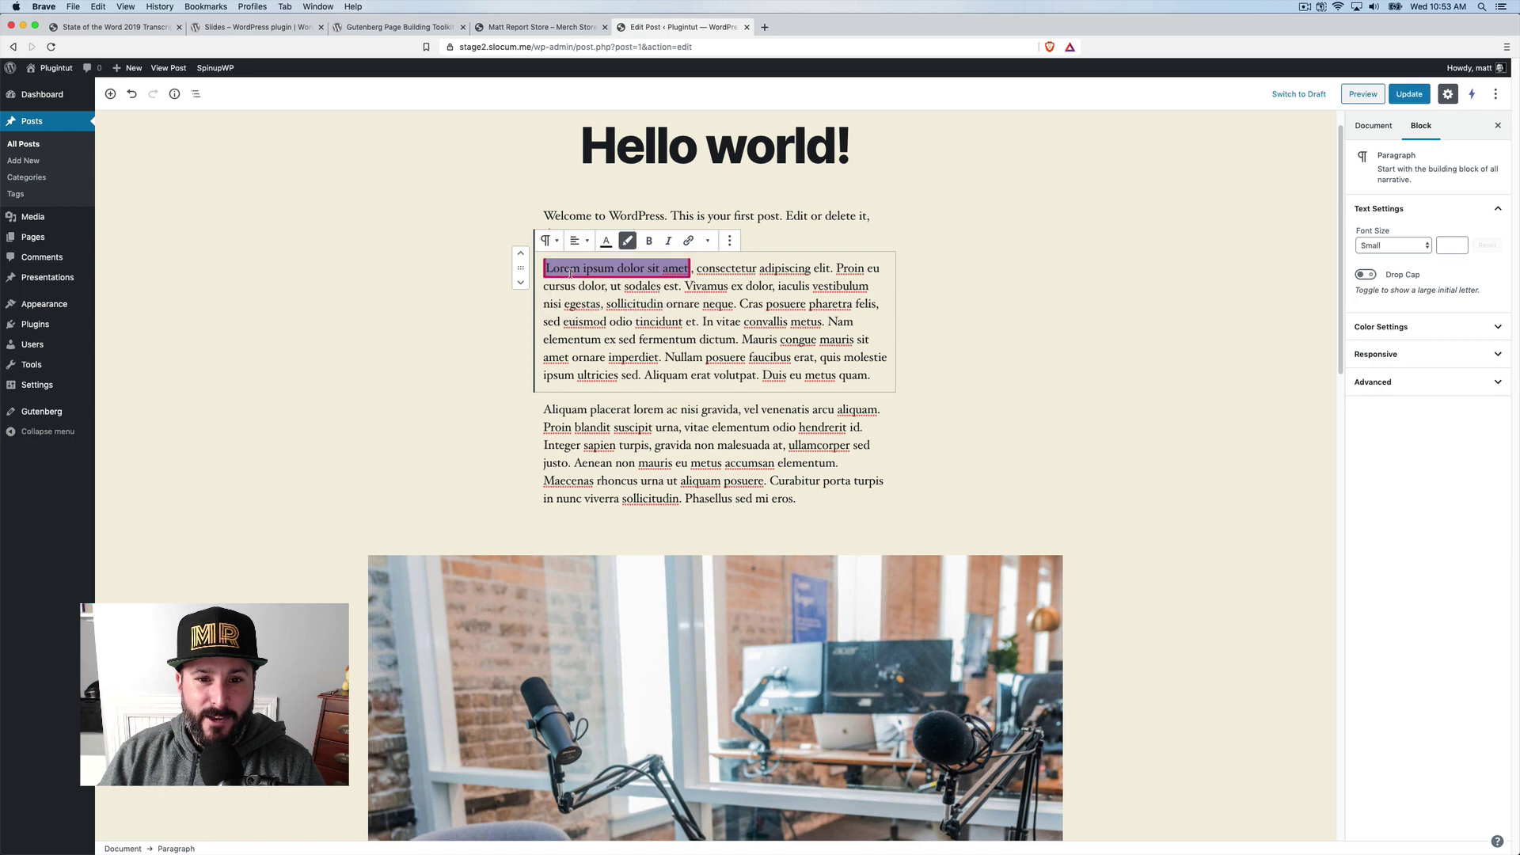
pyautogui.click(626, 245)
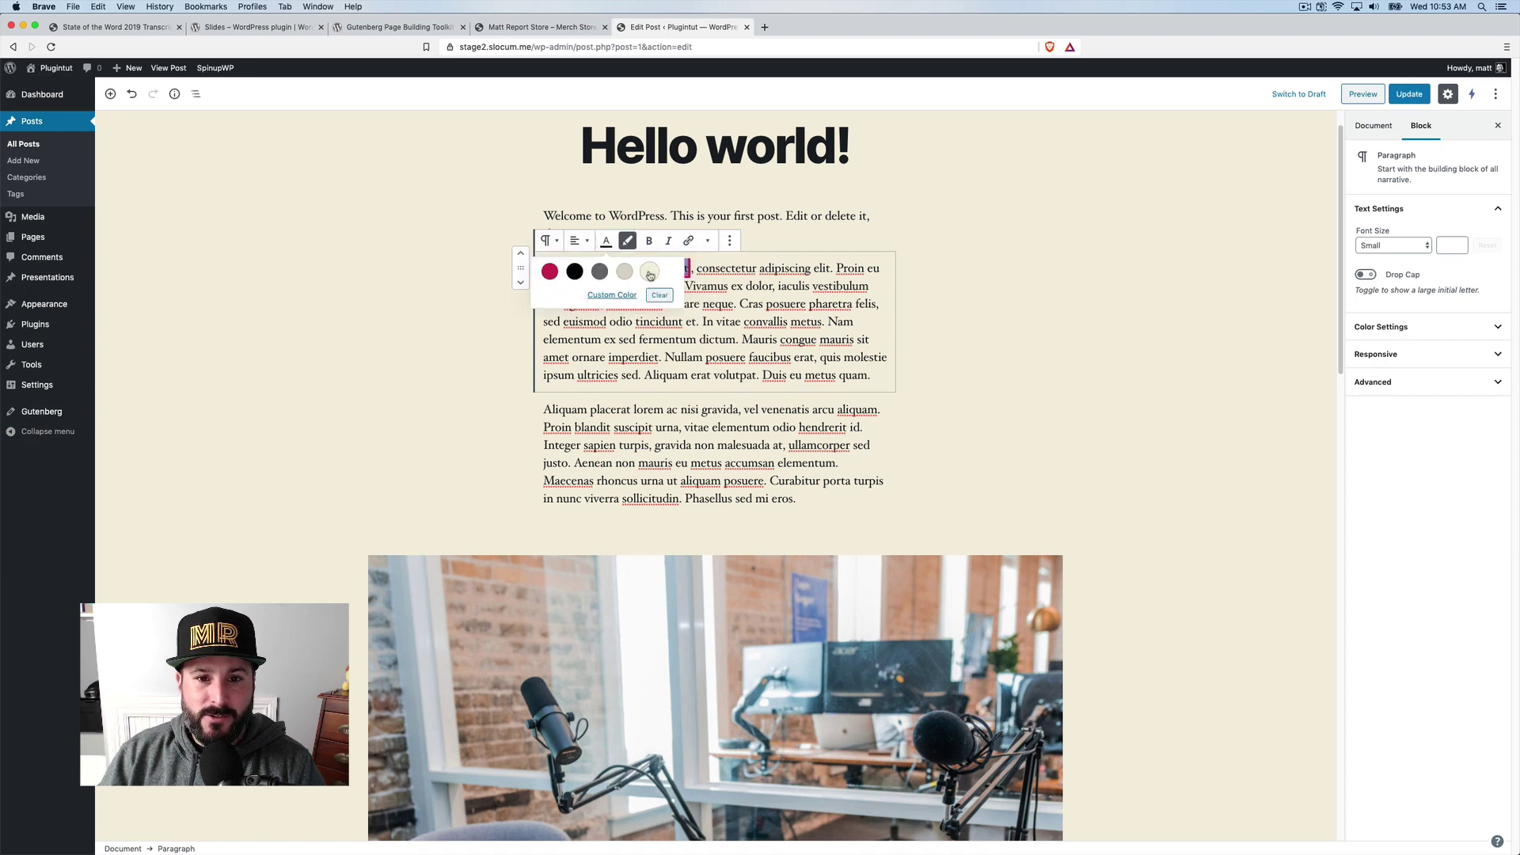
pyautogui.click(649, 273)
pyautogui.click(751, 277)
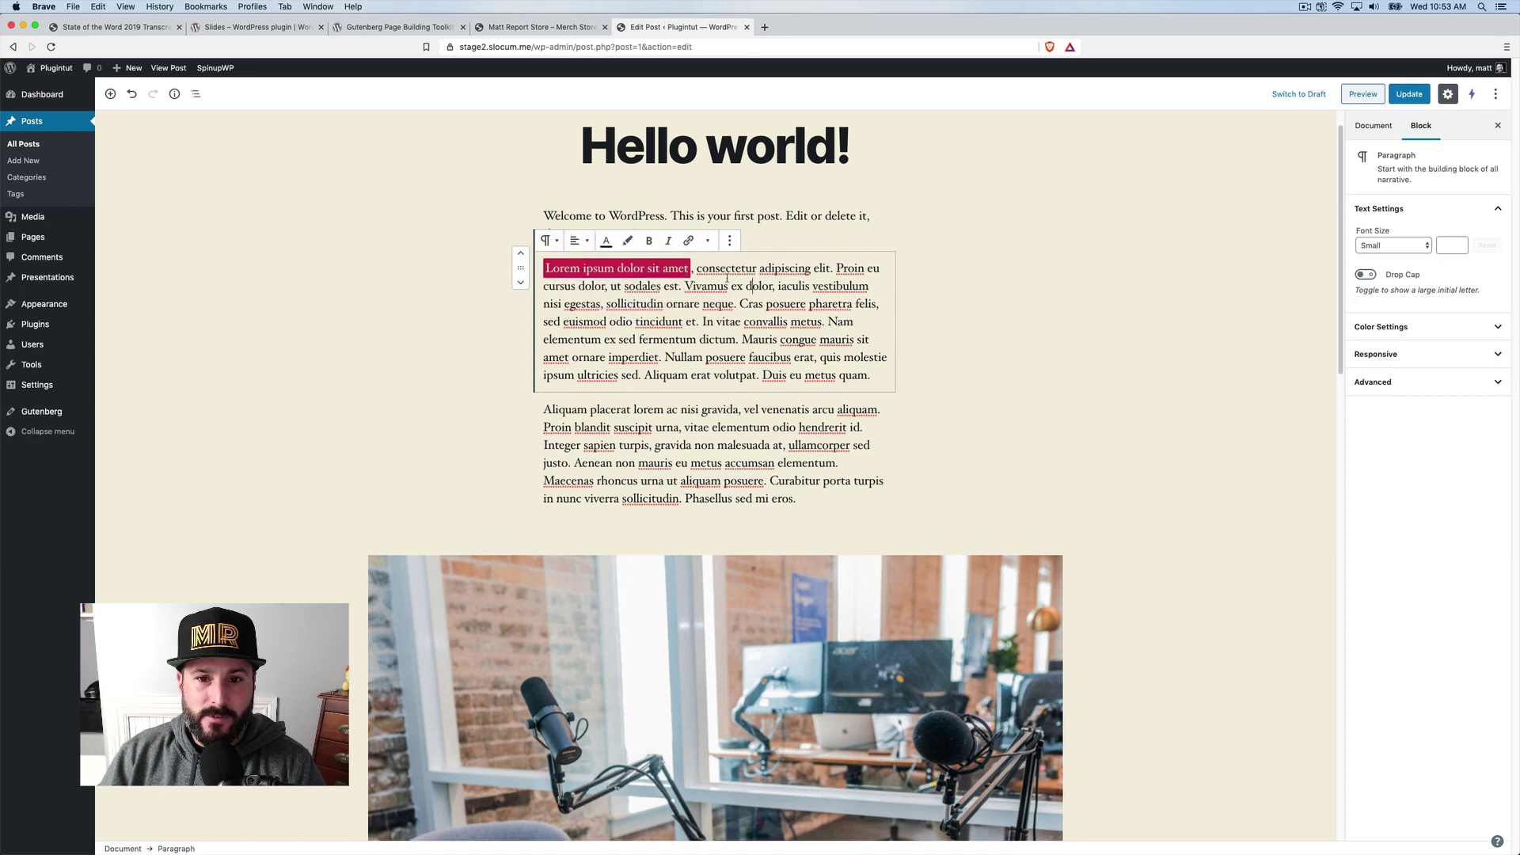
pyautogui.click(1411, 95)
pyautogui.click(1362, 94)
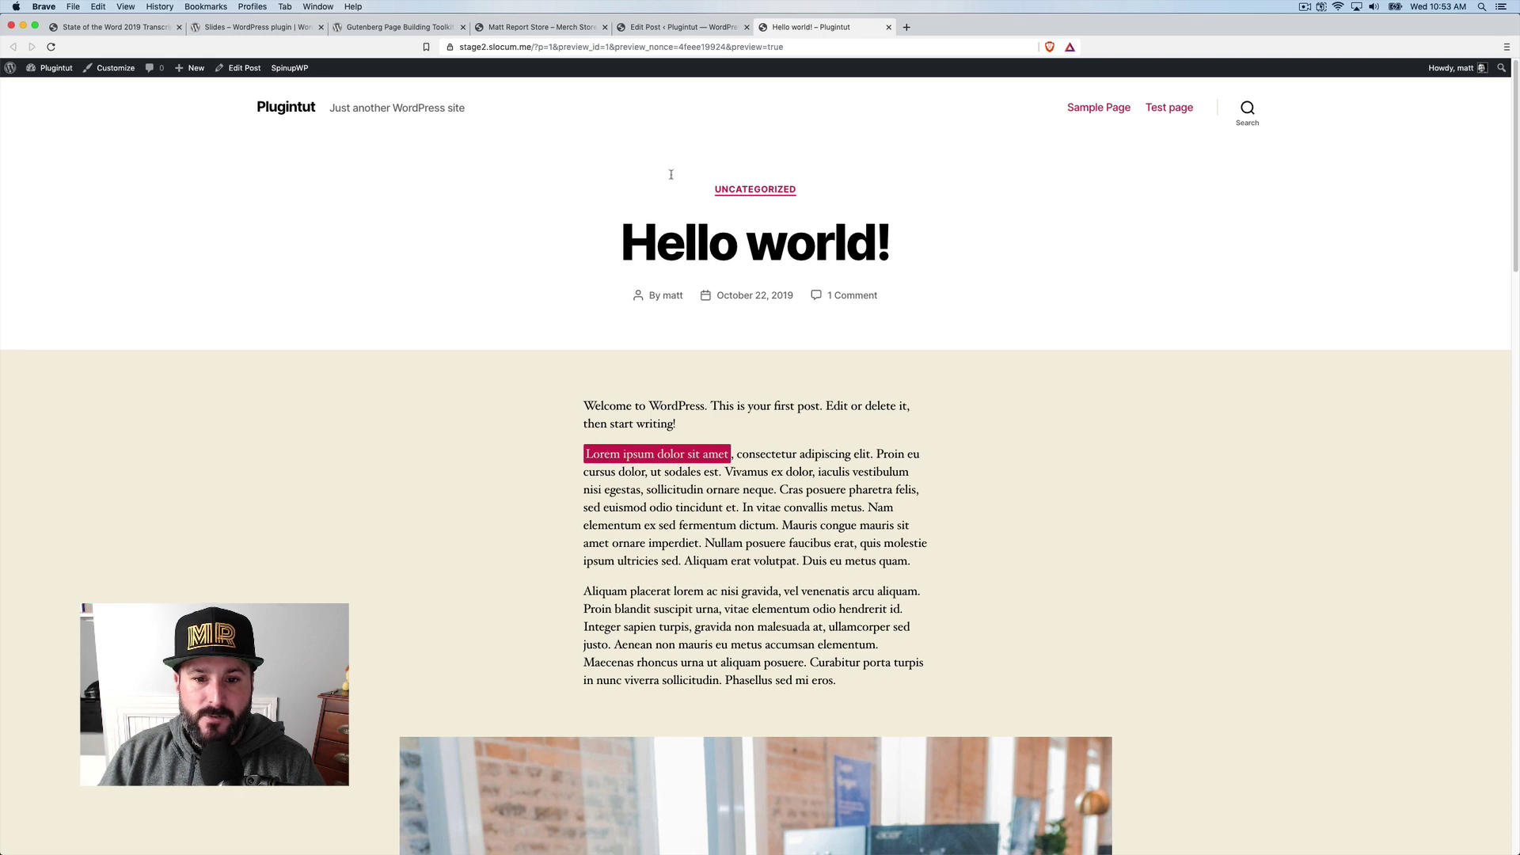
# Return to the Edit Post tab and scroll up to the red-highlighted opening words.
pyautogui.click(697, 26)
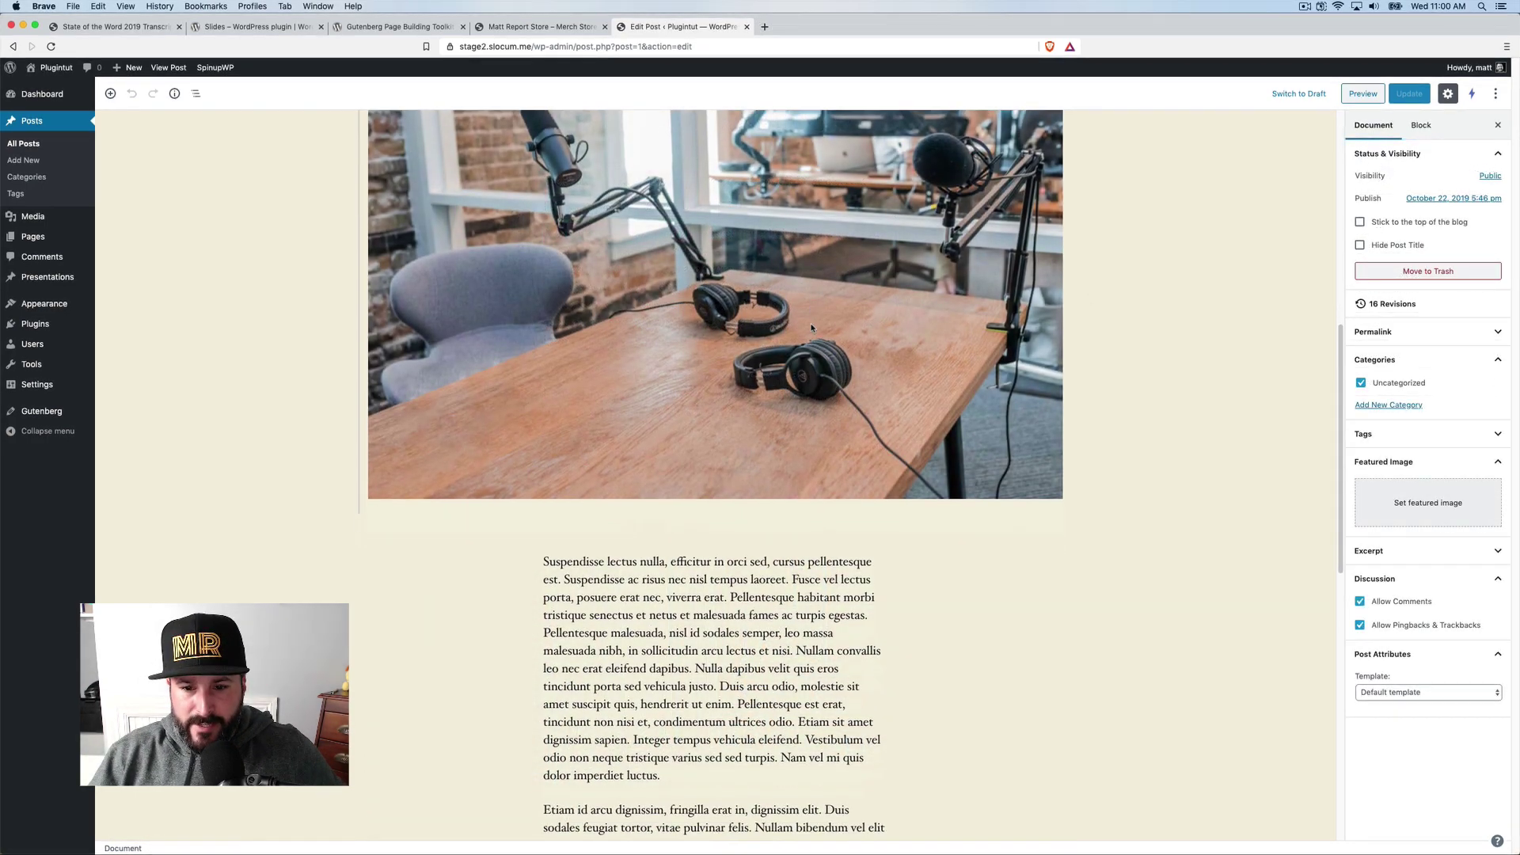
pyautogui.scroll(10, 812, 327)
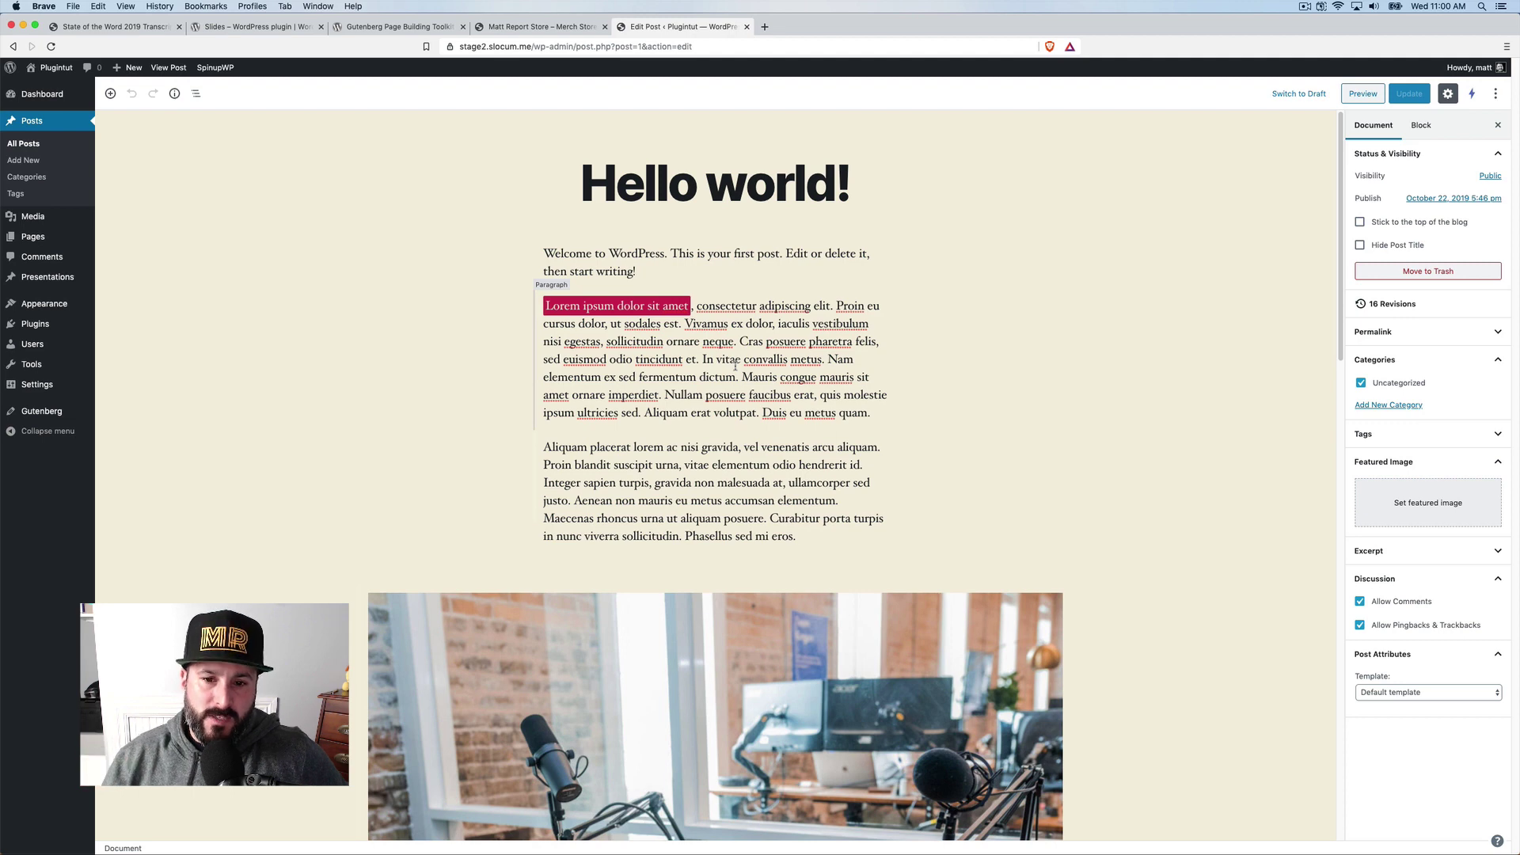
pyautogui.click(736, 458)
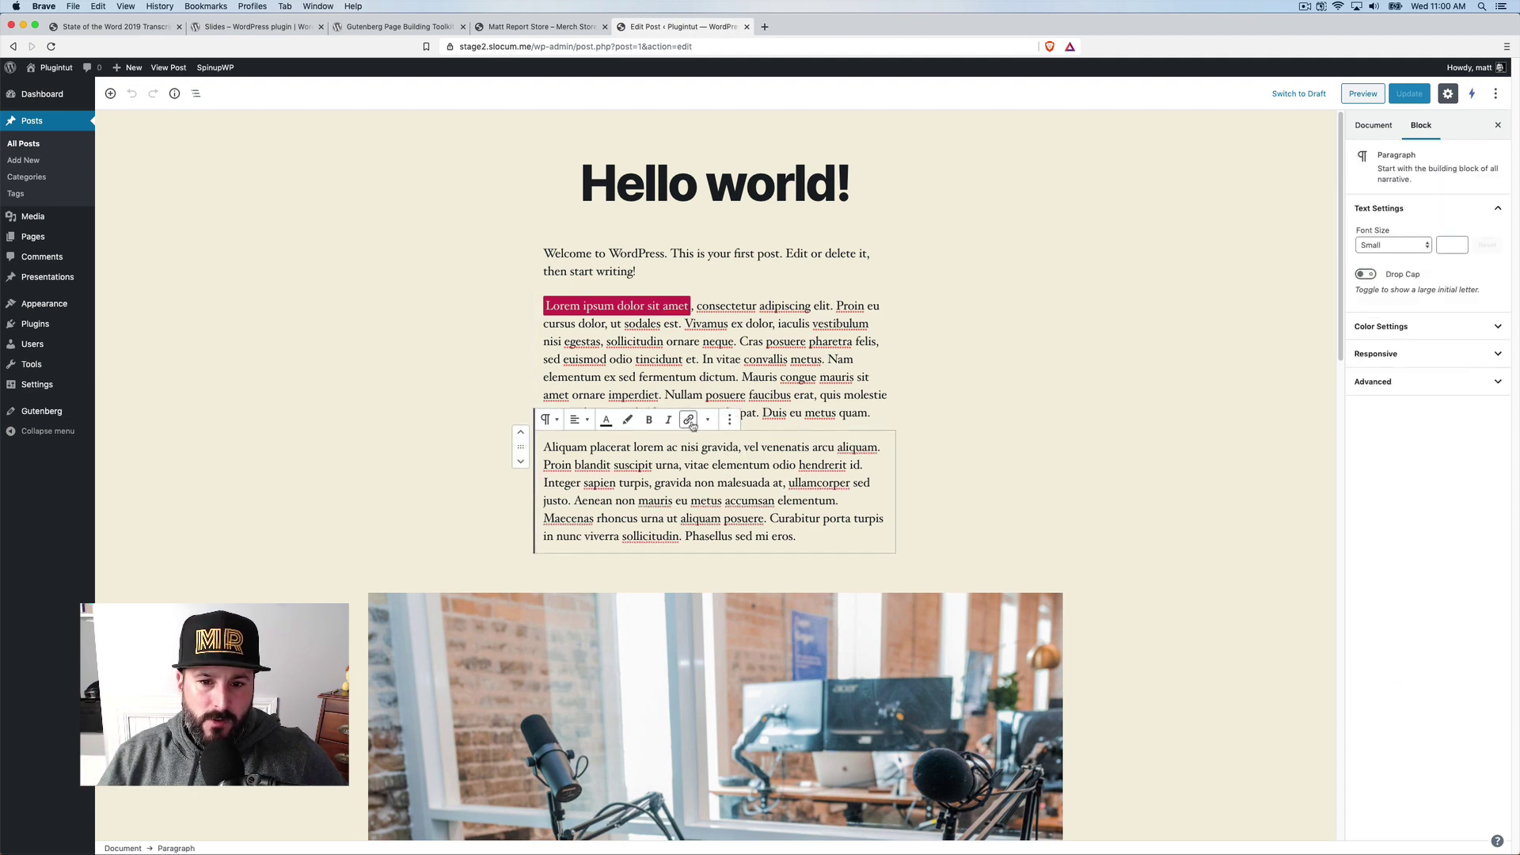
pyautogui.click(709, 421)
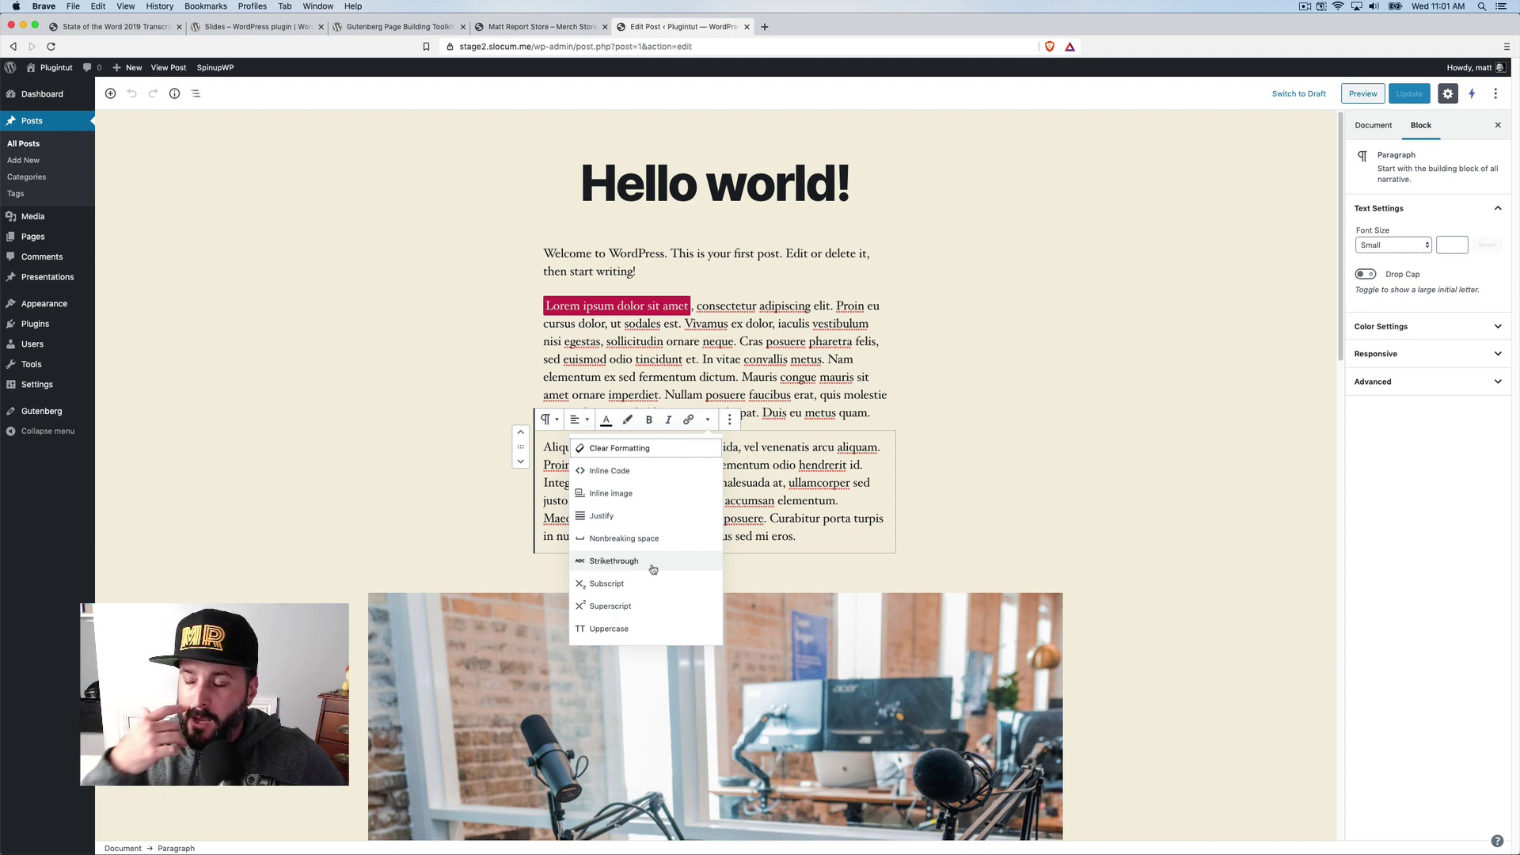
pyautogui.click(783, 491)
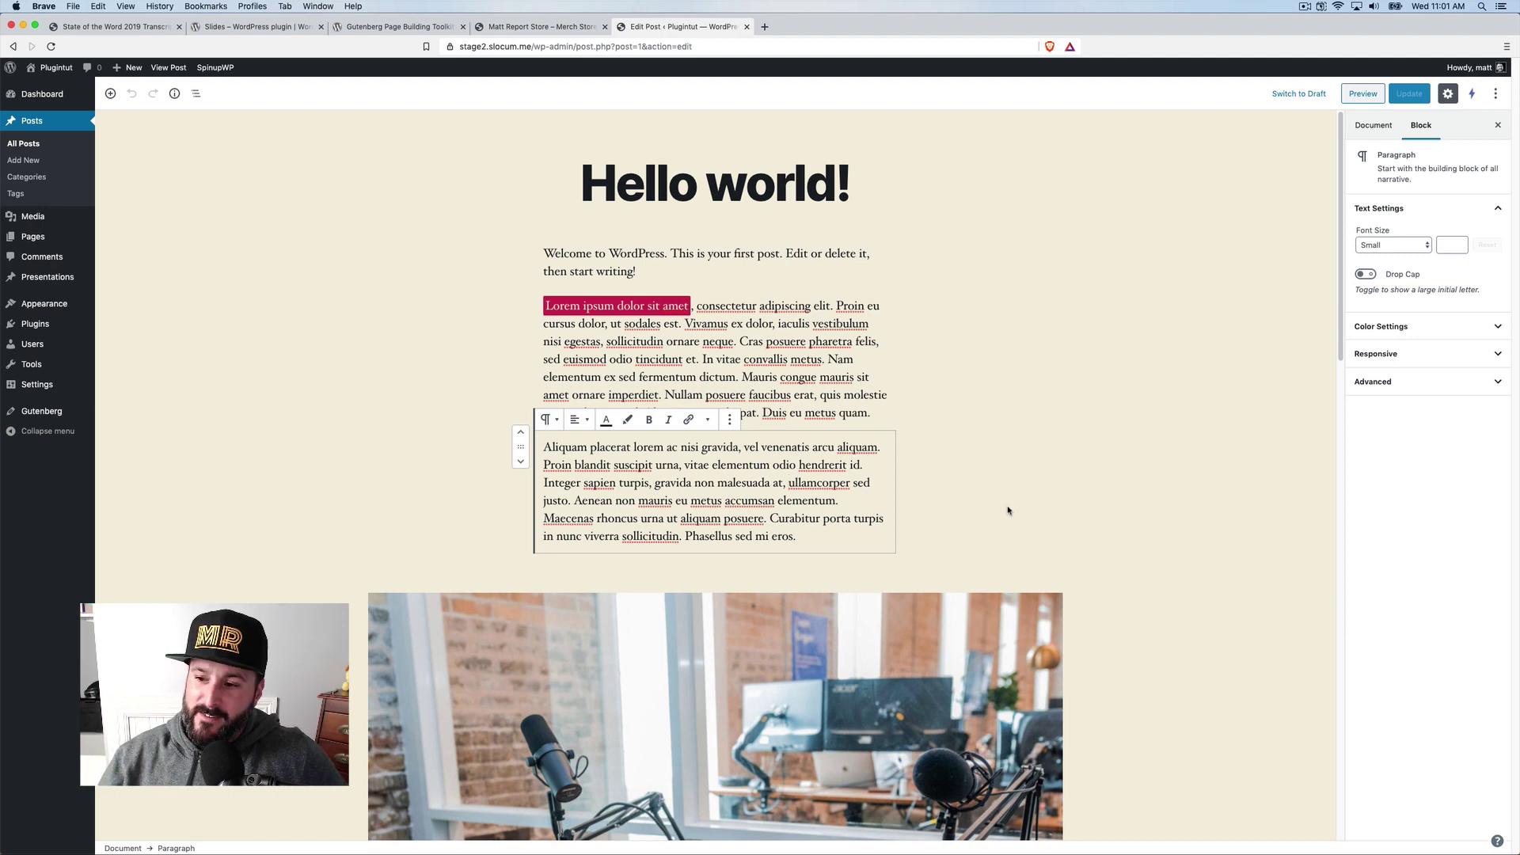
pyautogui.click(1497, 841)
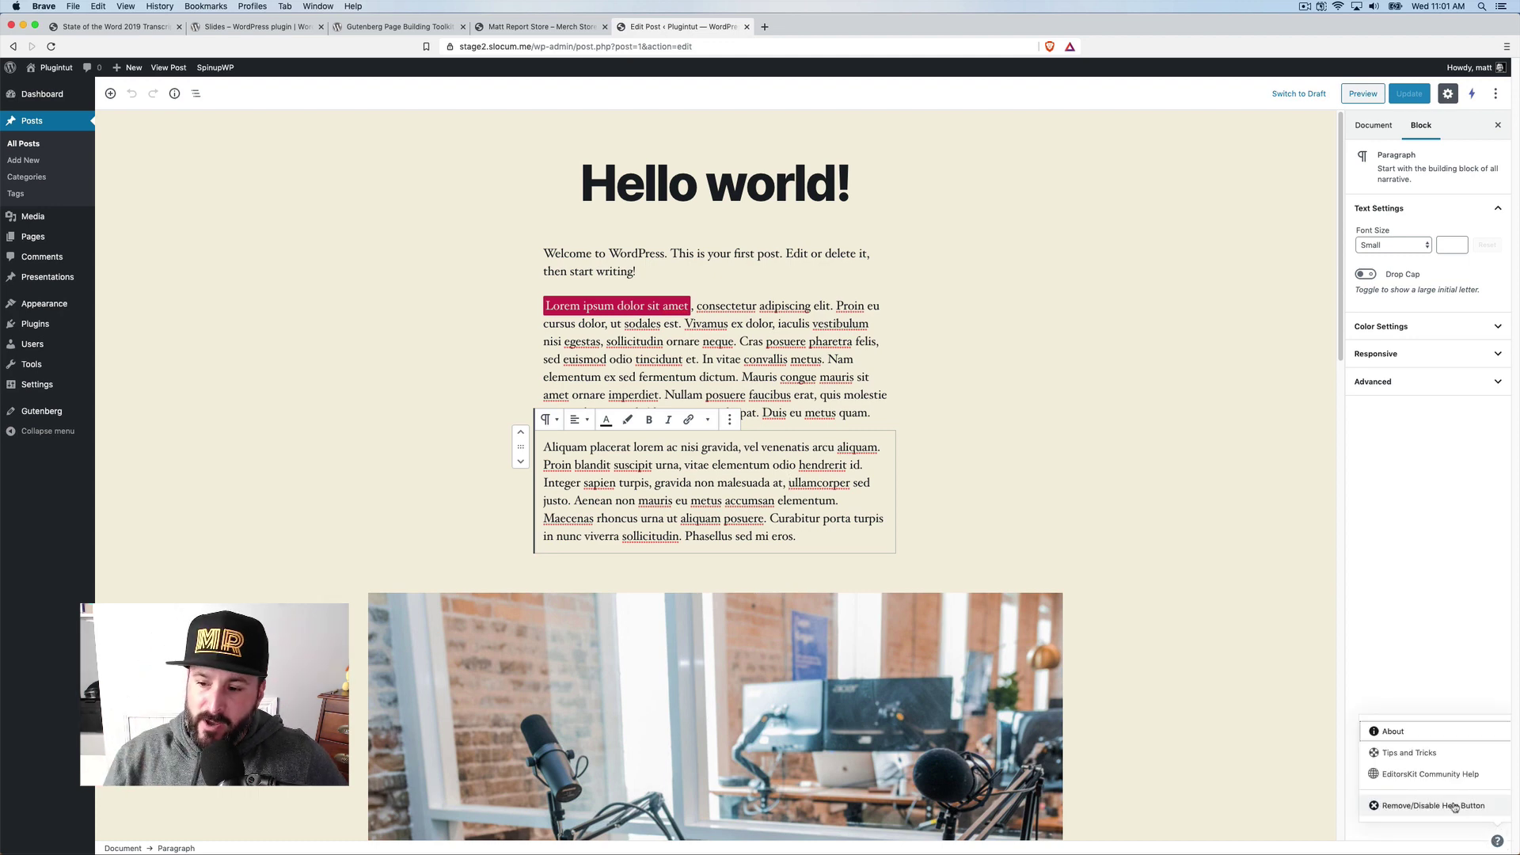
pyautogui.click(1443, 754)
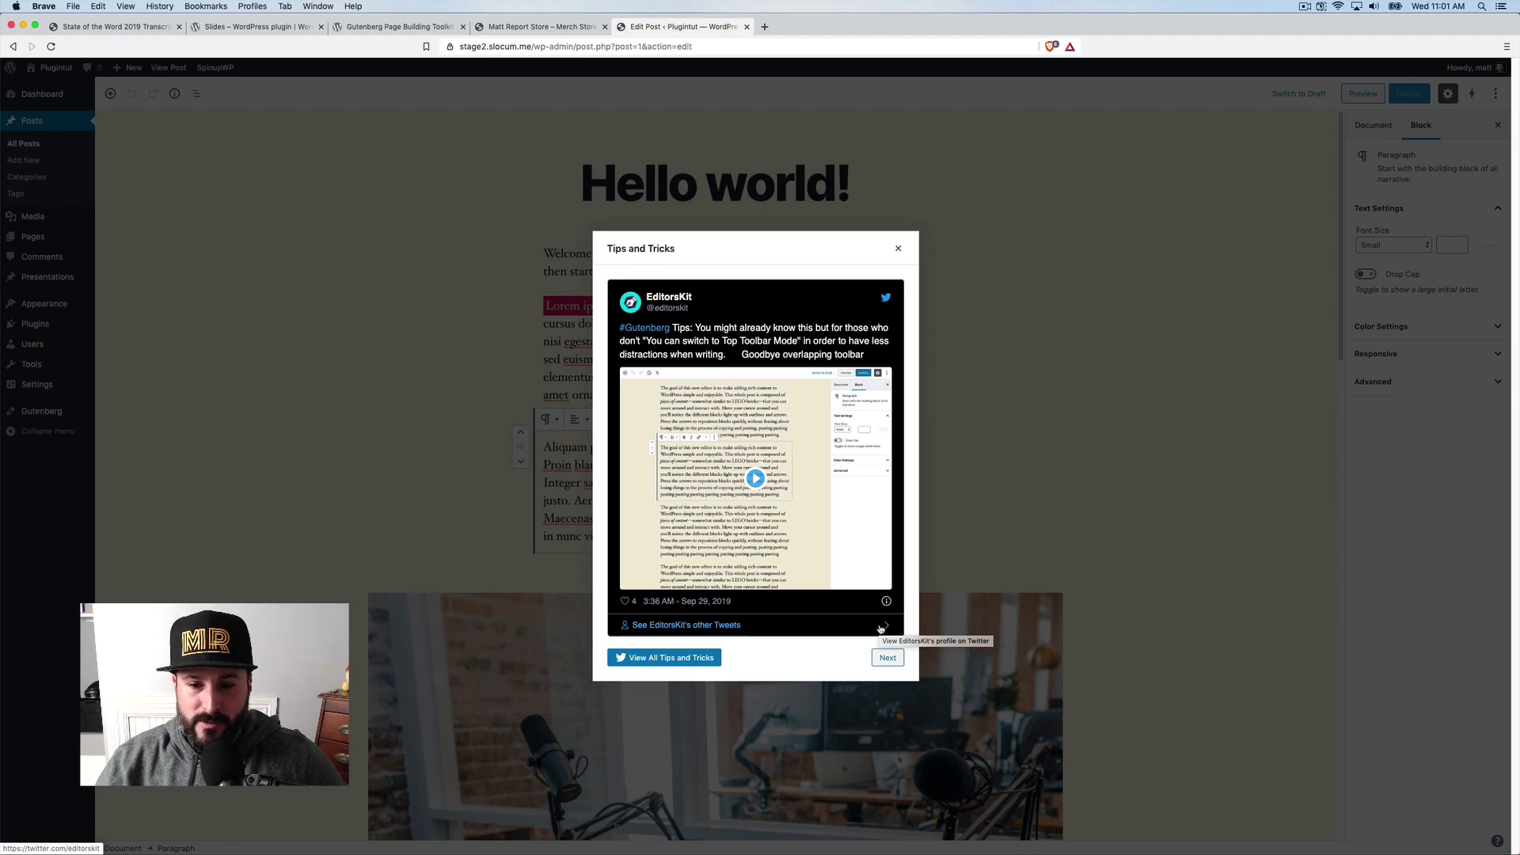
pyautogui.click(886, 657)
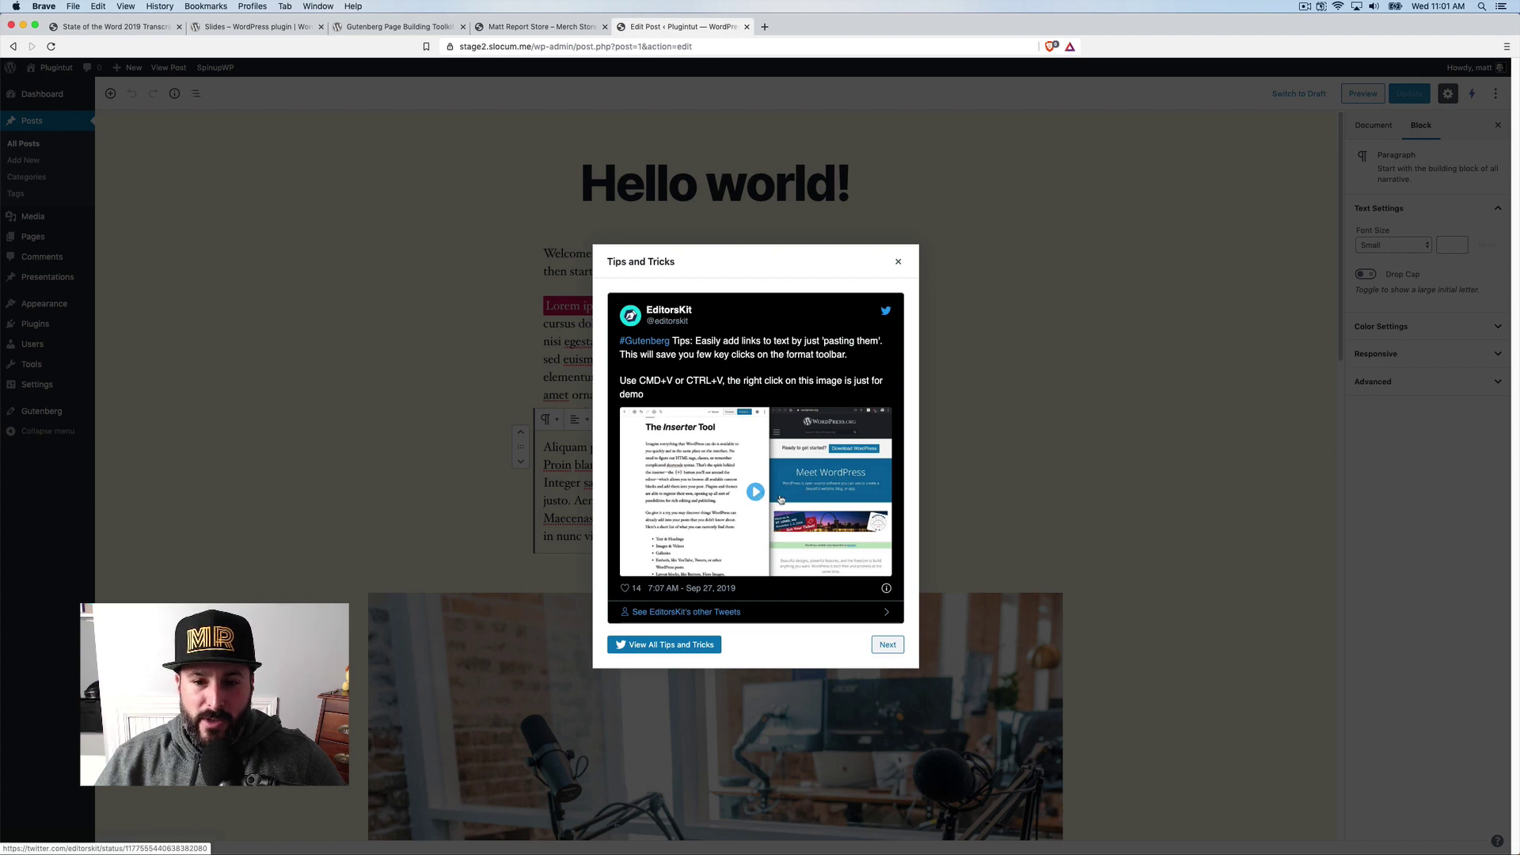
pyautogui.click(887, 644)
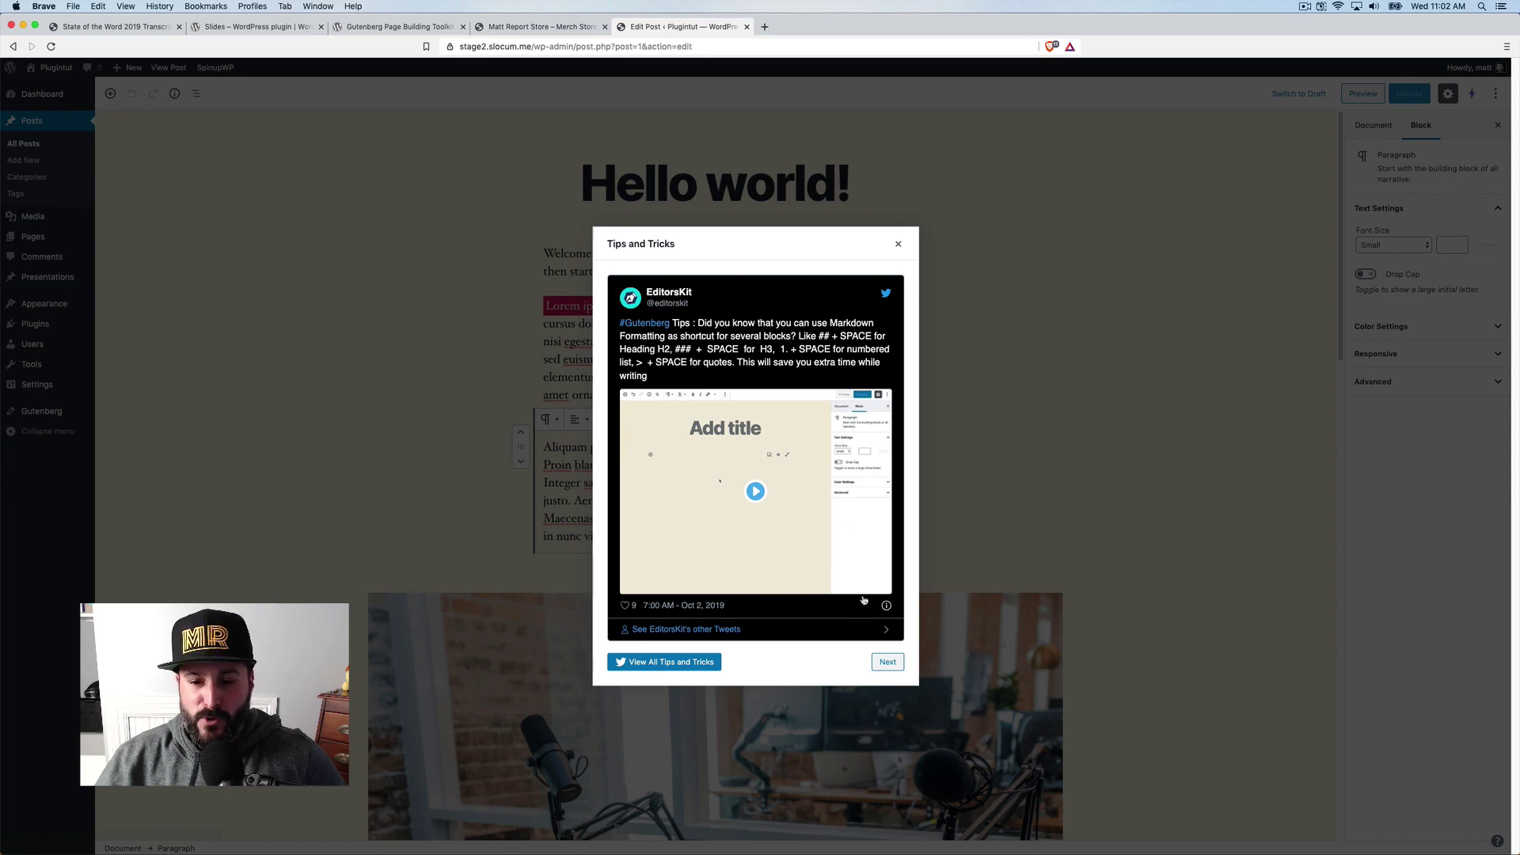
pyautogui.click(887, 662)
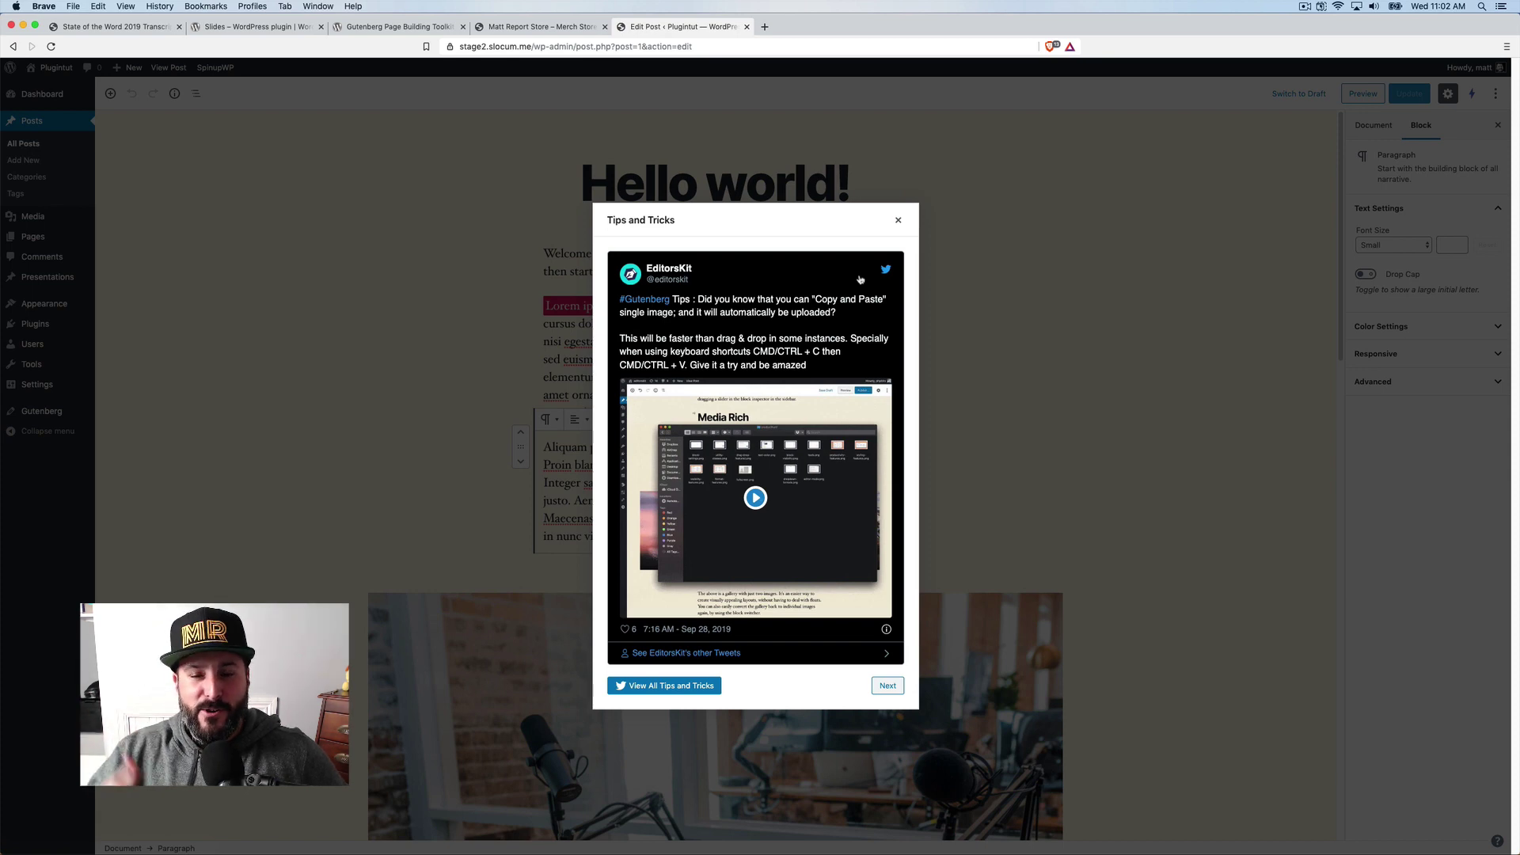
pyautogui.click(898, 219)
pyautogui.click(1496, 841)
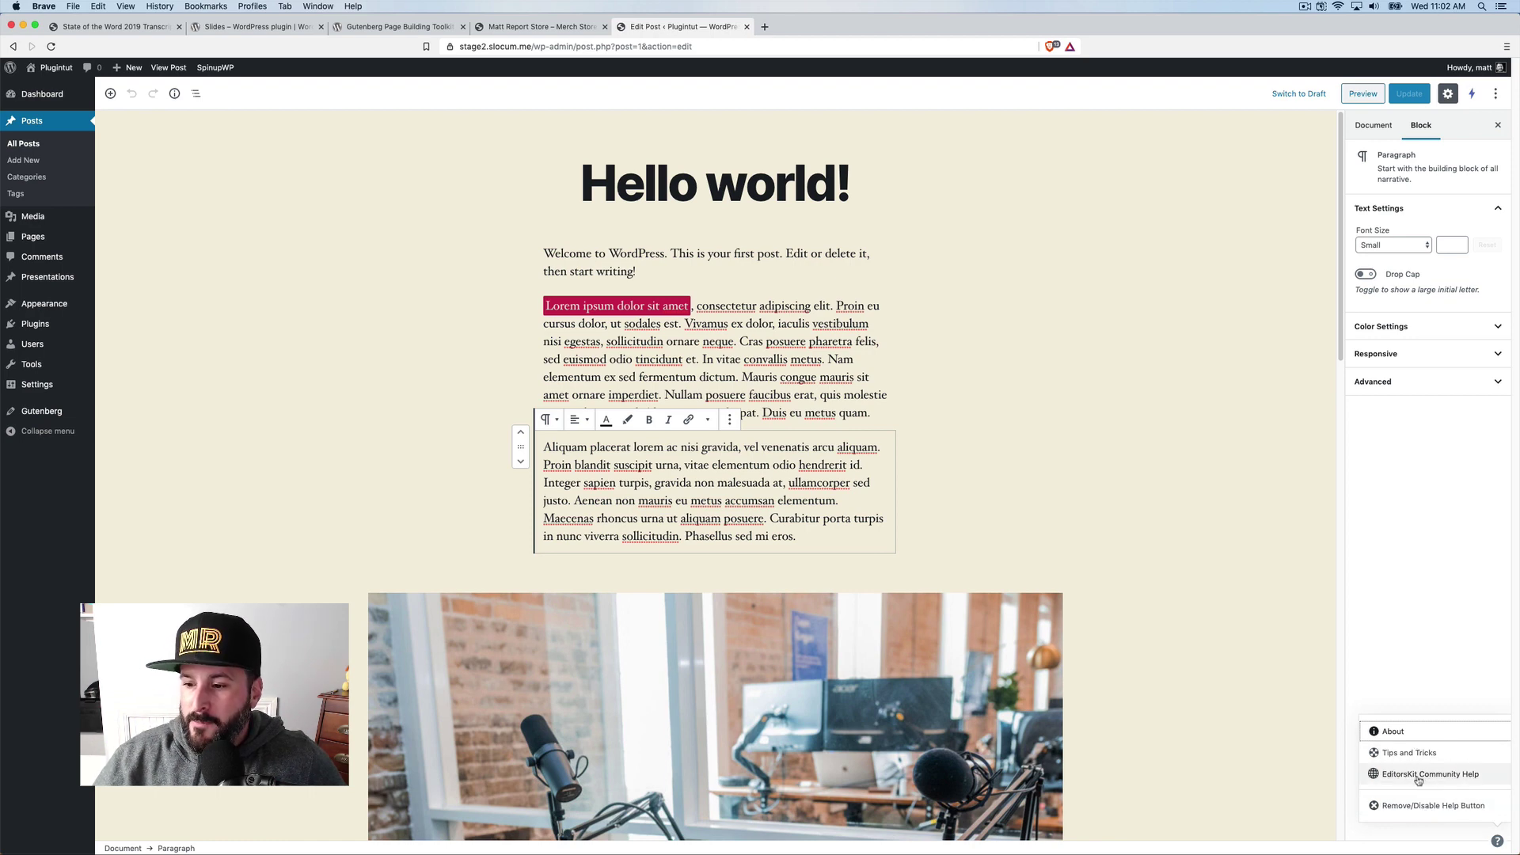
pyautogui.click(1394, 731)
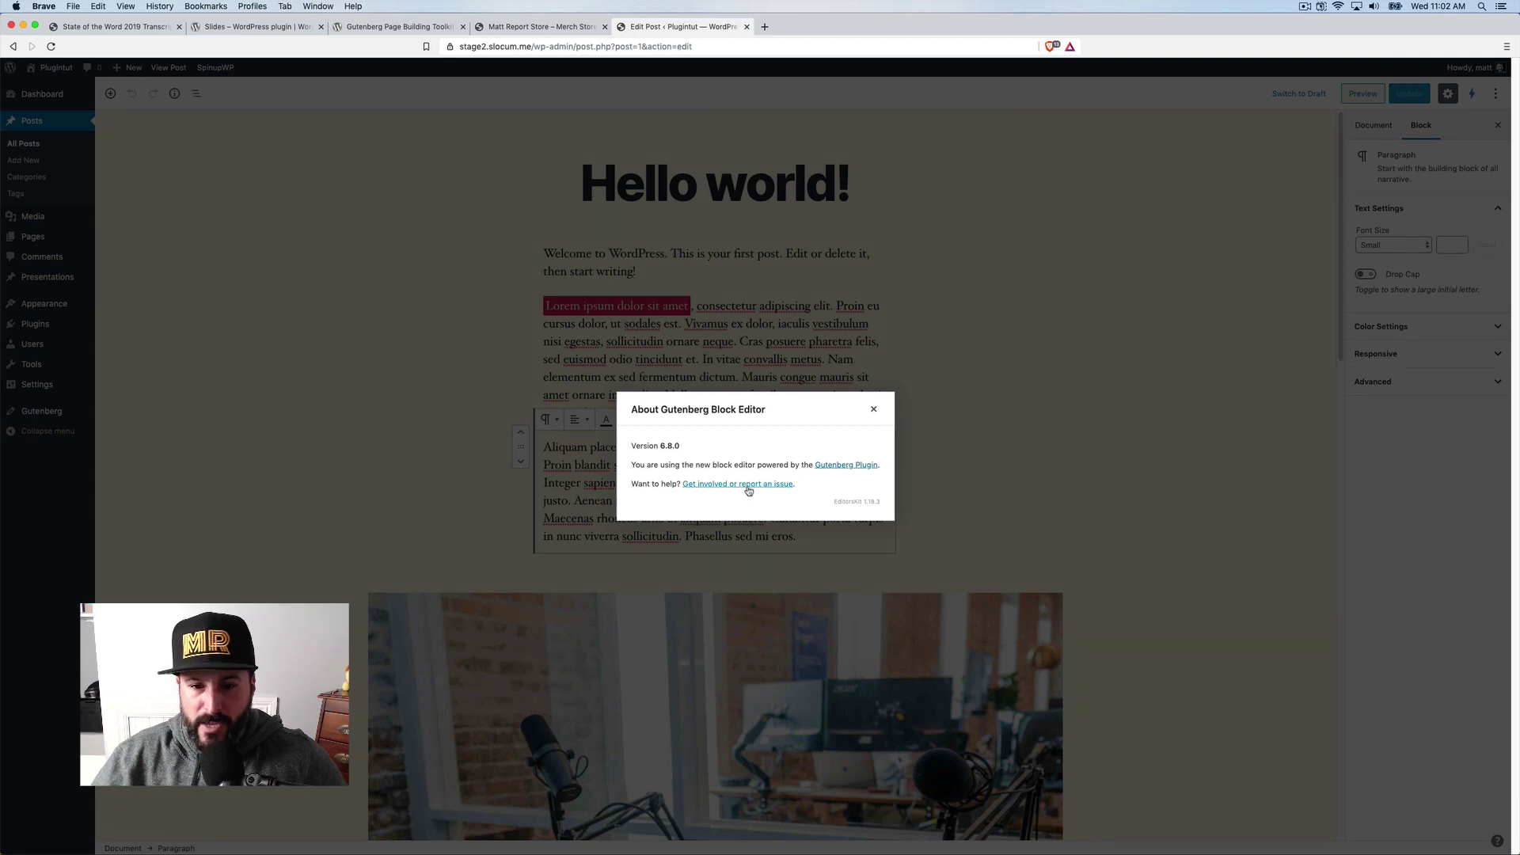
pyautogui.click(873, 408)
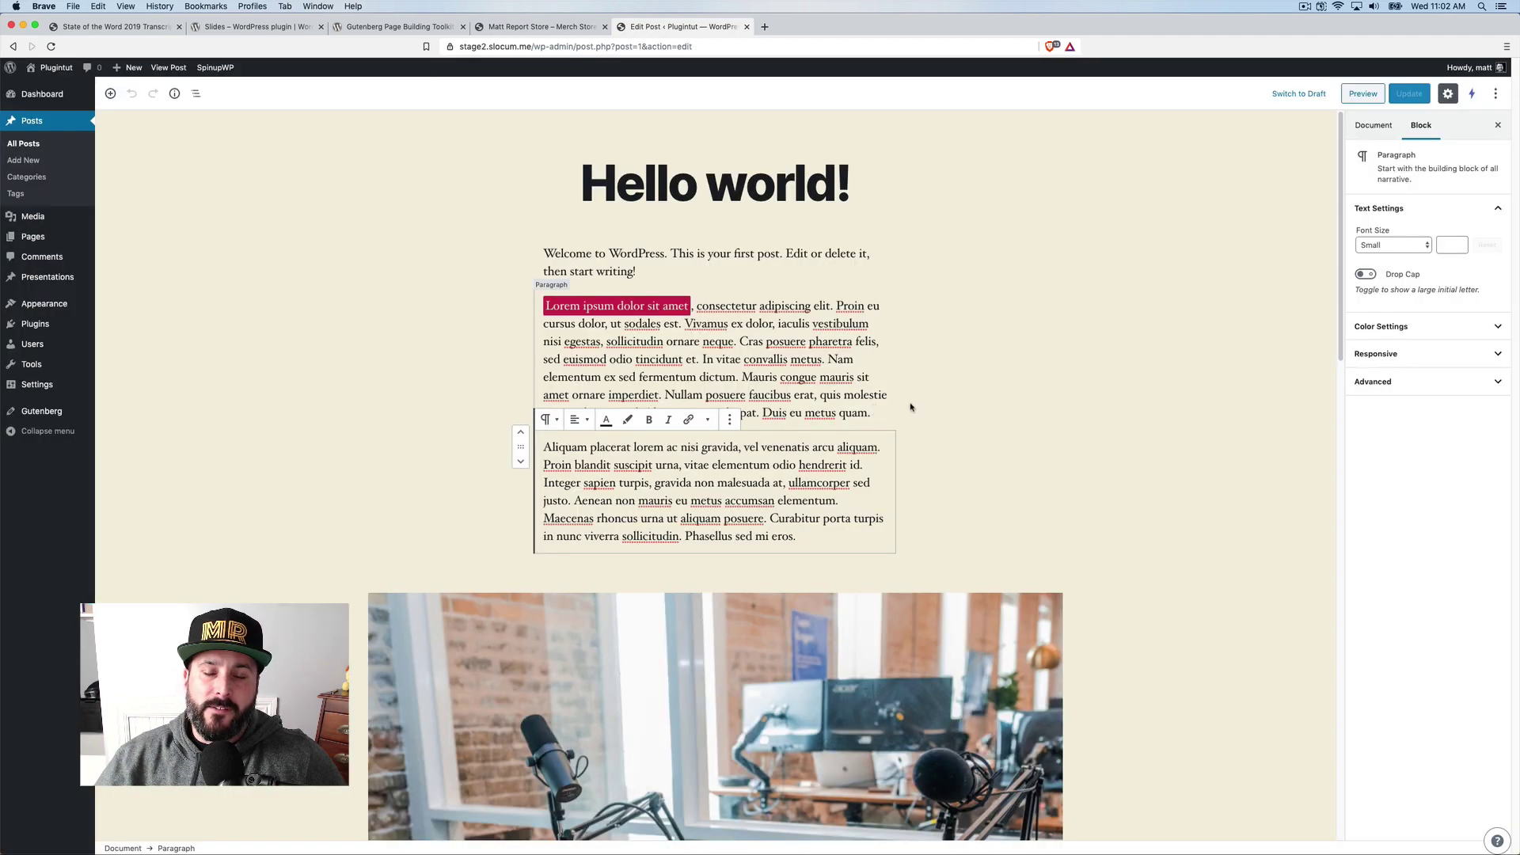
pyautogui.click(960, 401)
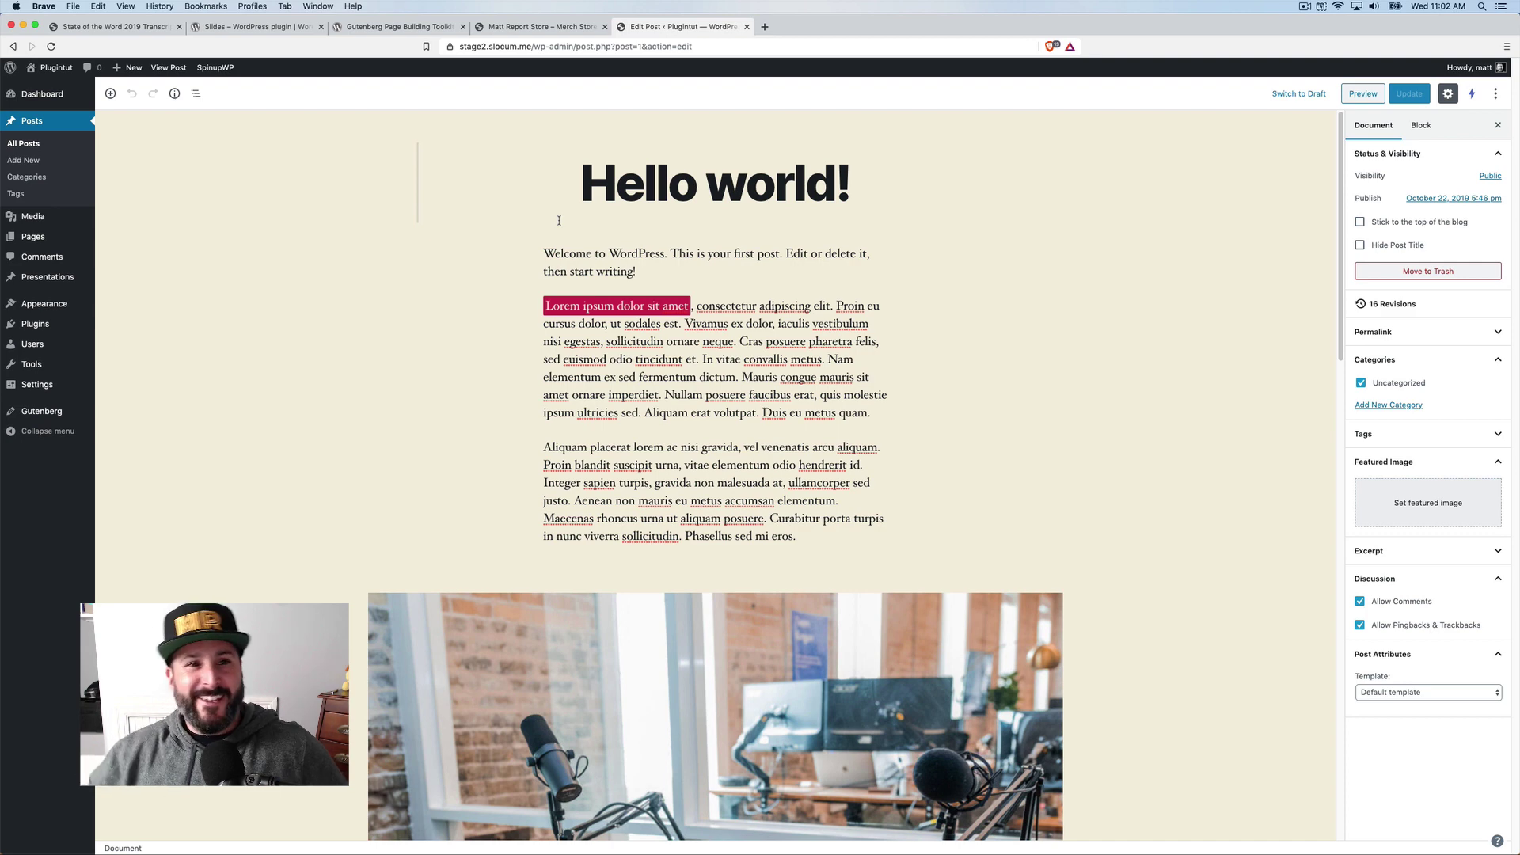
# Open the MattReport Snapback Black Logo Stitching product and view its black and heather-grey photos.
pyautogui.click(507, 26)
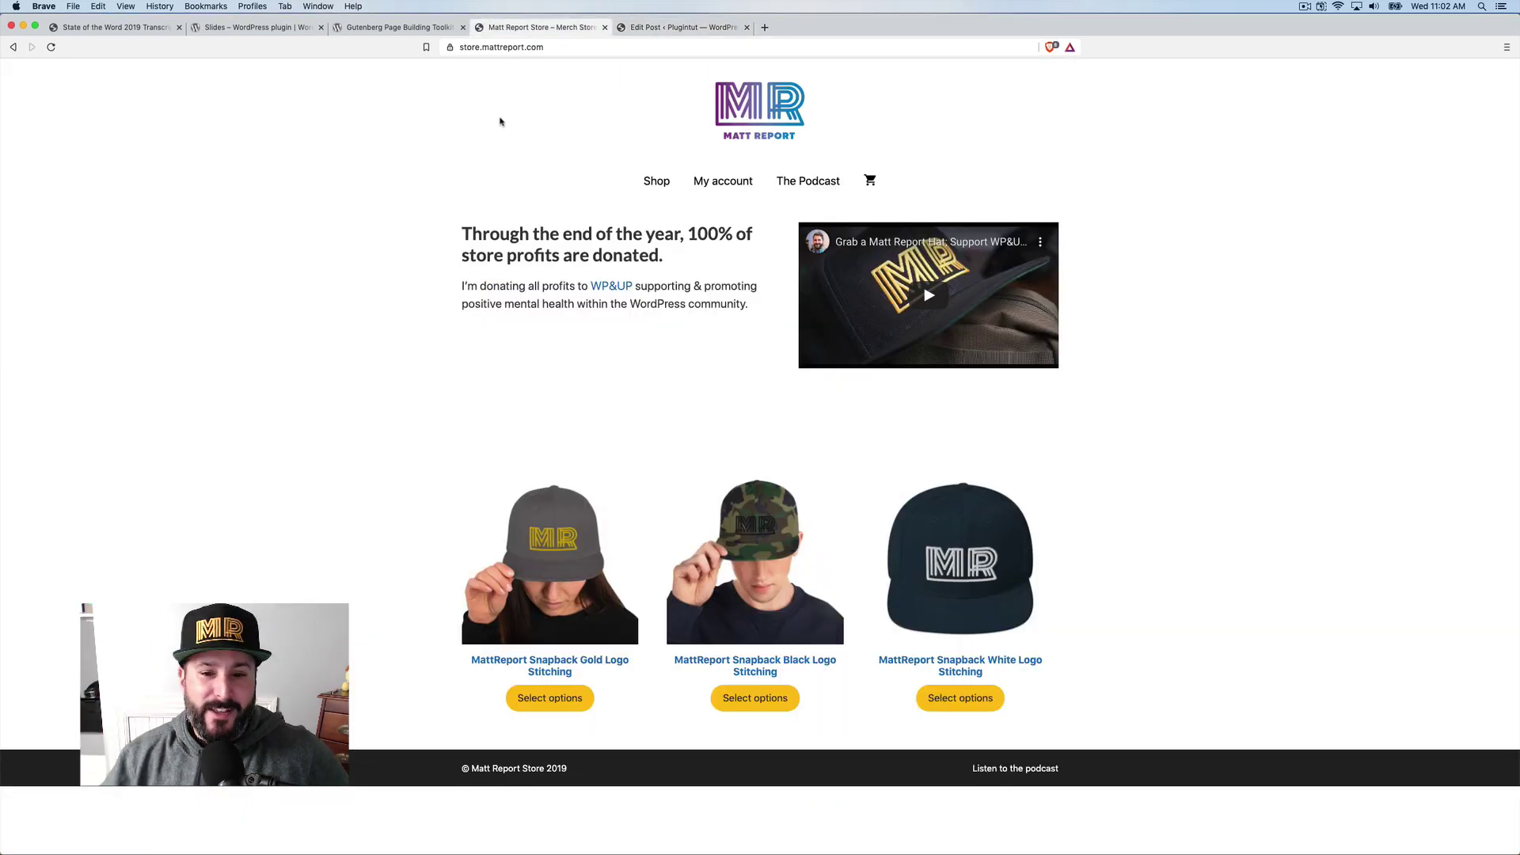
pyautogui.click(791, 562)
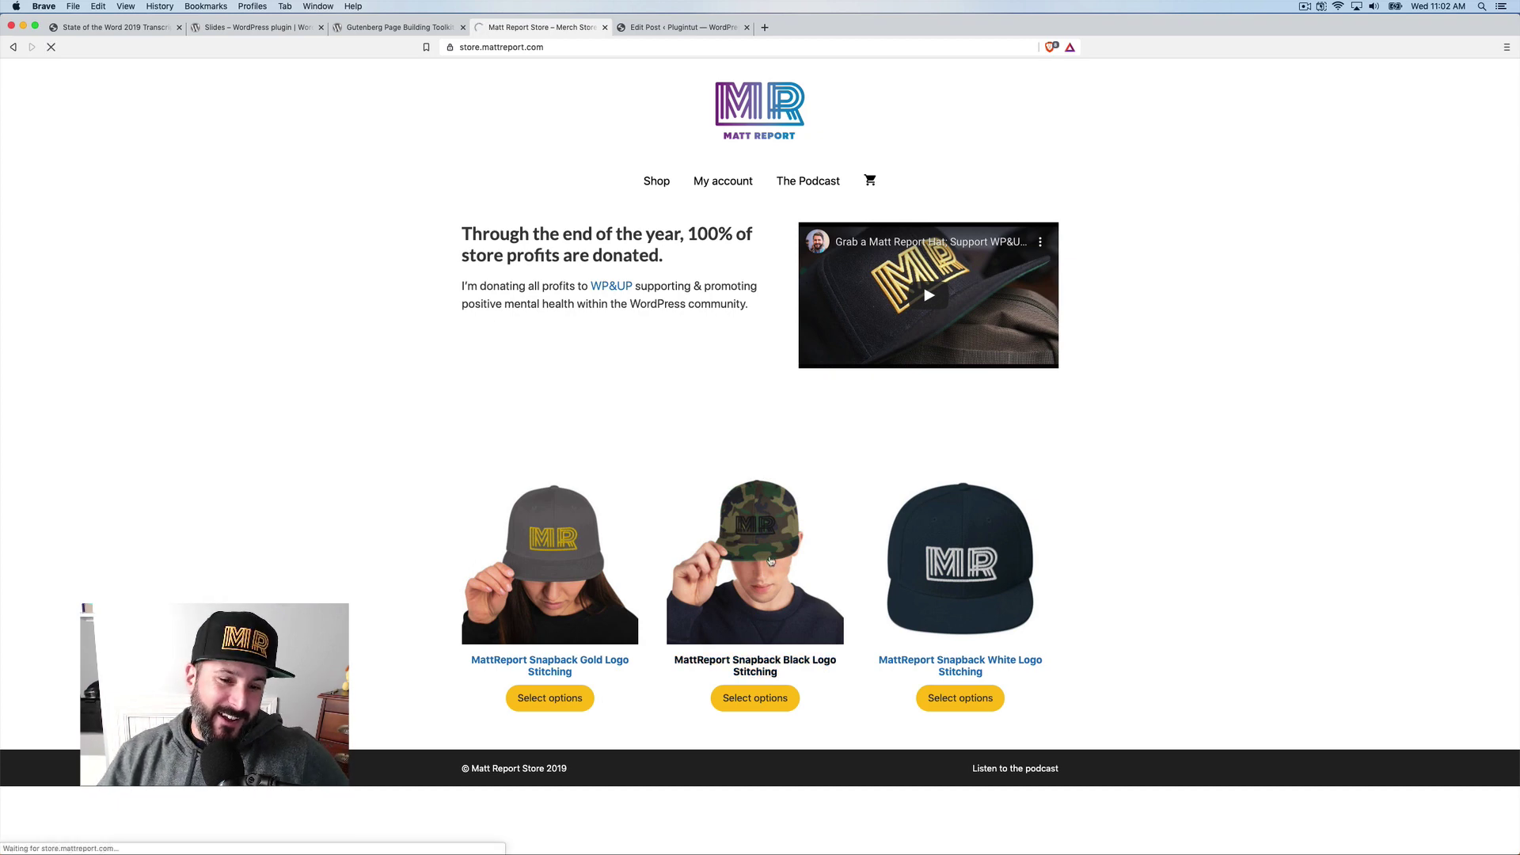
pyautogui.click(615, 595)
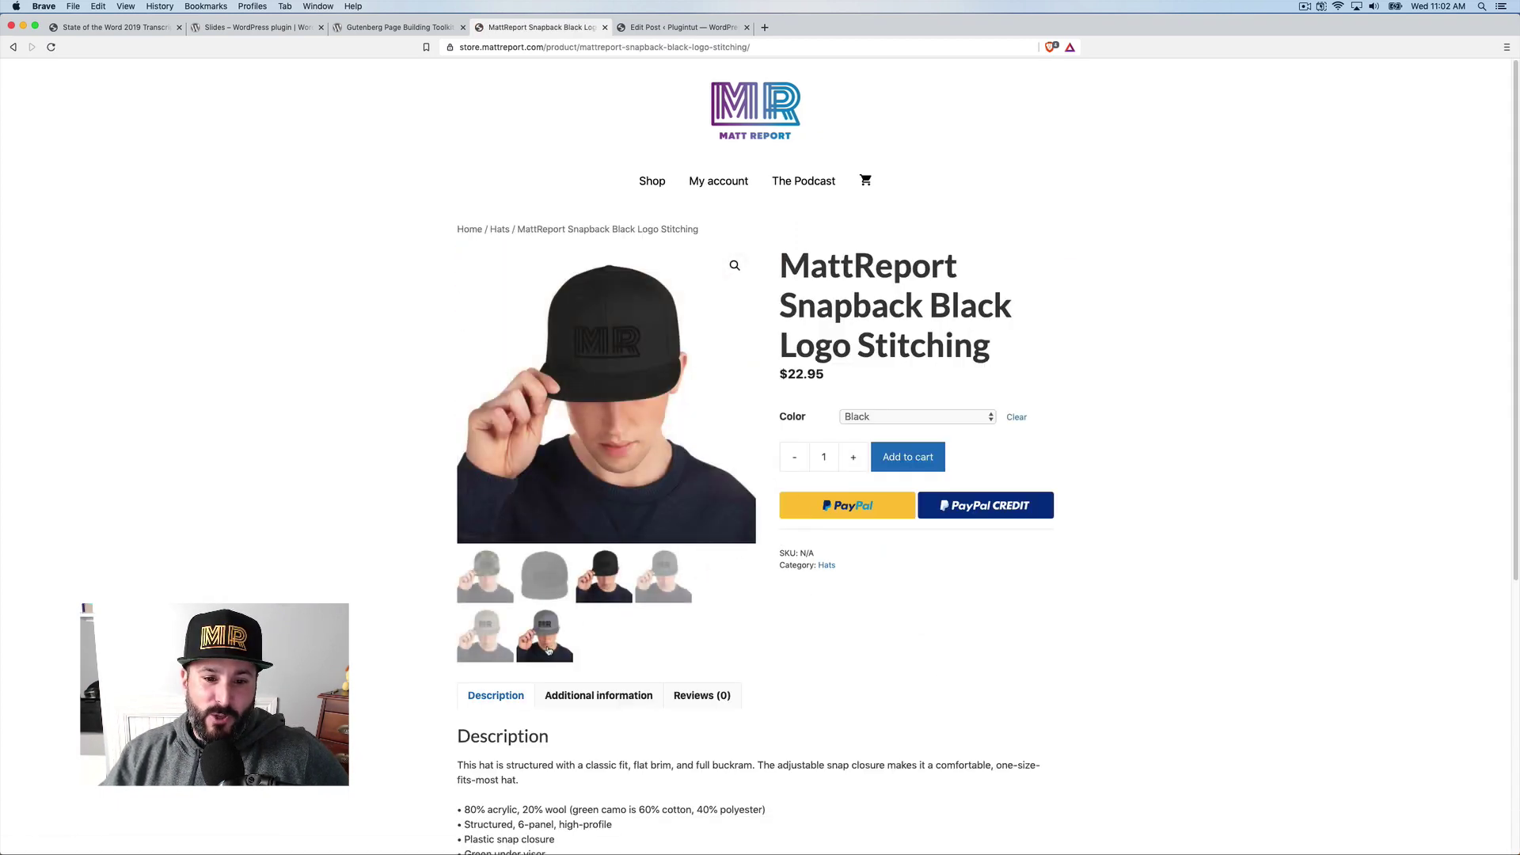
pyautogui.click(484, 635)
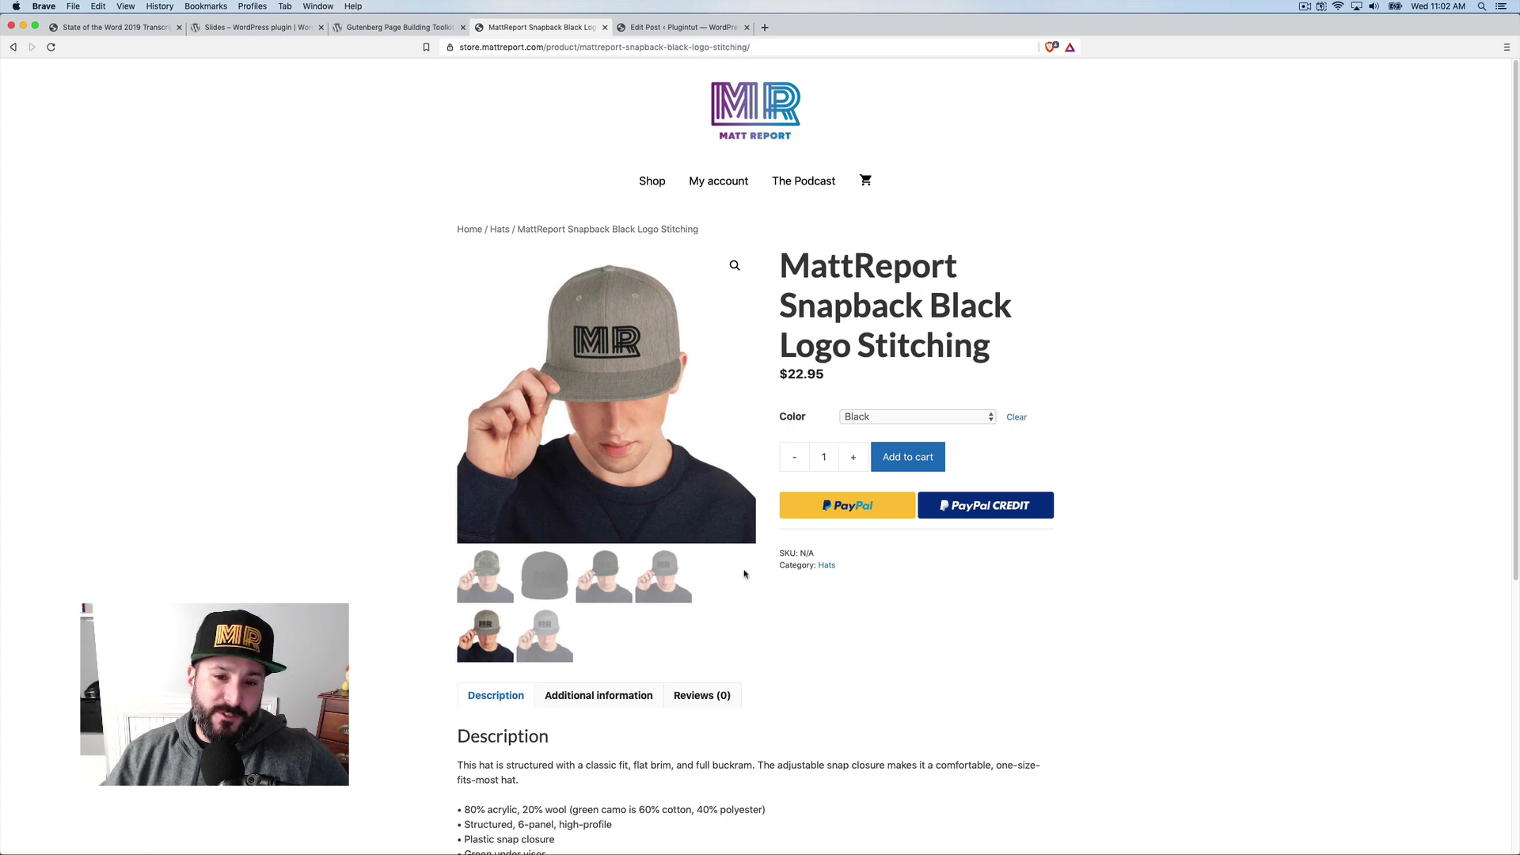